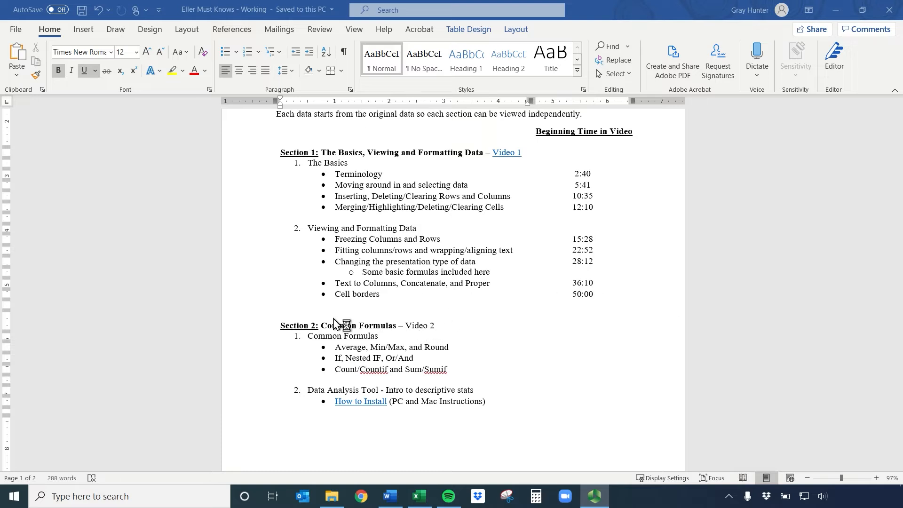
# Review the Word outline's Section 2: Common Formulas topics, the Video 1 link and the Beginning Time in Video column
pyautogui.moveTo(283, 327); pyautogui.dragTo(412, 329)
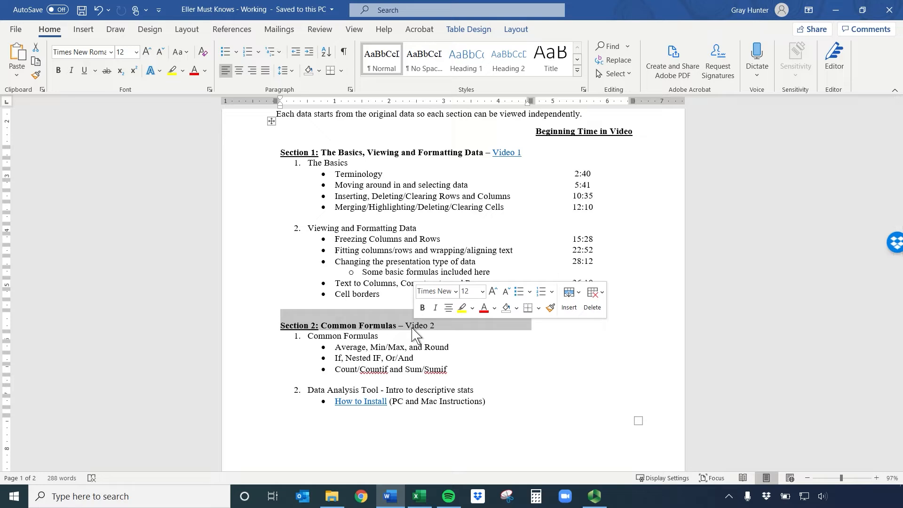
pyautogui.scroll(-8, 376, 306)
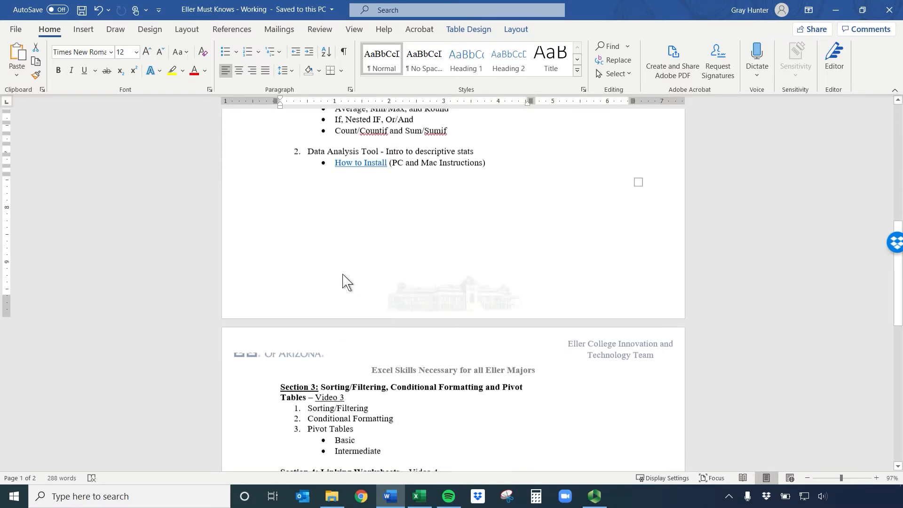
pyautogui.scroll(-8, 346, 280)
pyautogui.scroll(17, 362, 292)
pyautogui.scroll(-5, 367, 297)
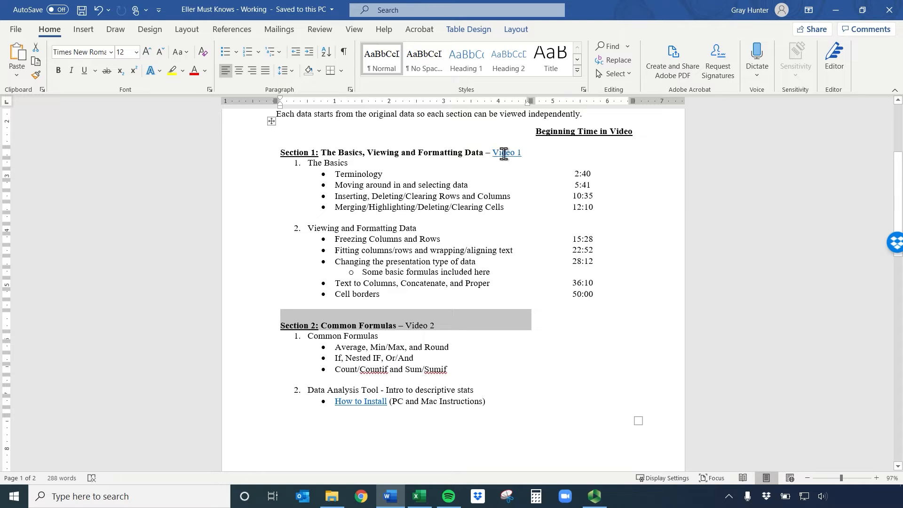
pyautogui.moveTo(492, 152); pyautogui.dragTo(521, 152)
pyautogui.moveTo(438, 326); pyautogui.dragTo(298, 321)
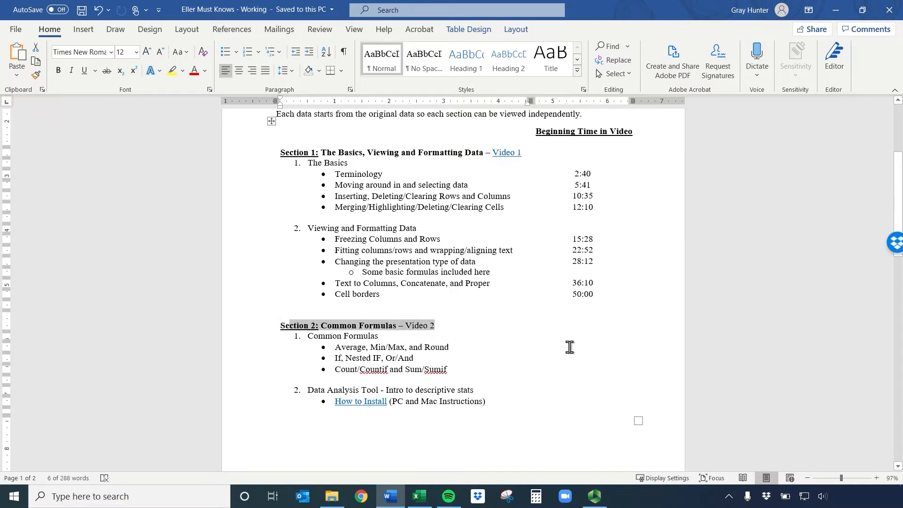
pyautogui.moveTo(566, 328); pyautogui.dragTo(611, 406)
pyautogui.click(605, 405)
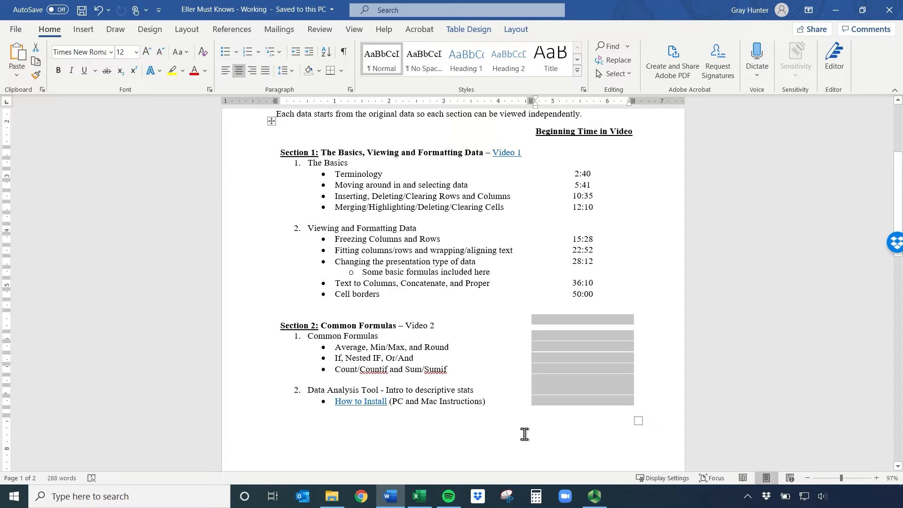
pyautogui.moveTo(439, 325); pyautogui.dragTo(276, 325)
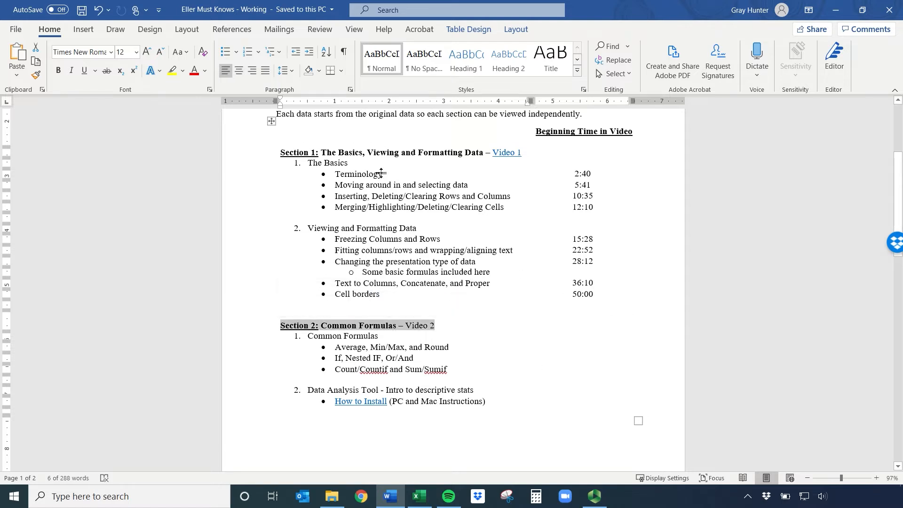
pyautogui.click(437, 325)
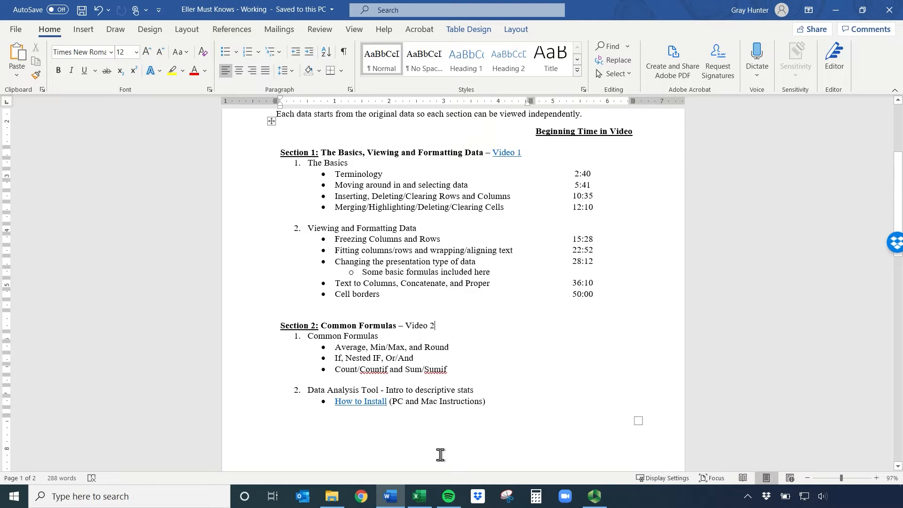
# Switch to the Client Credit Card Data workbook in Excel and look through the Top Clients, Billing and Payment, and Demographic sheets
pyautogui.click(421, 501)
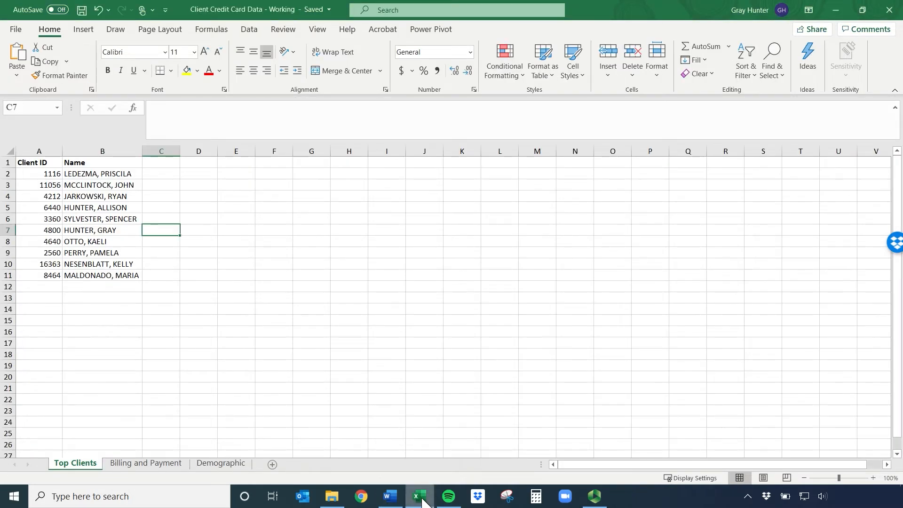
pyautogui.click(422, 500)
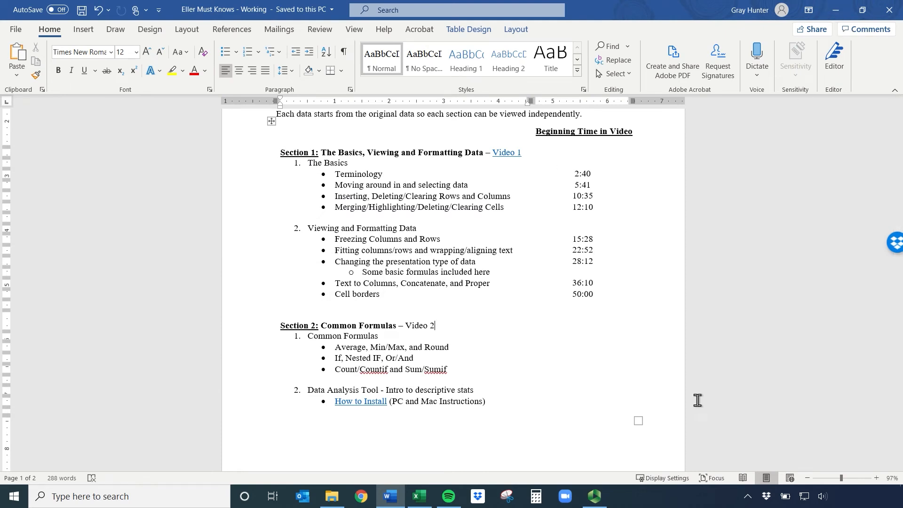
pyautogui.click(420, 498)
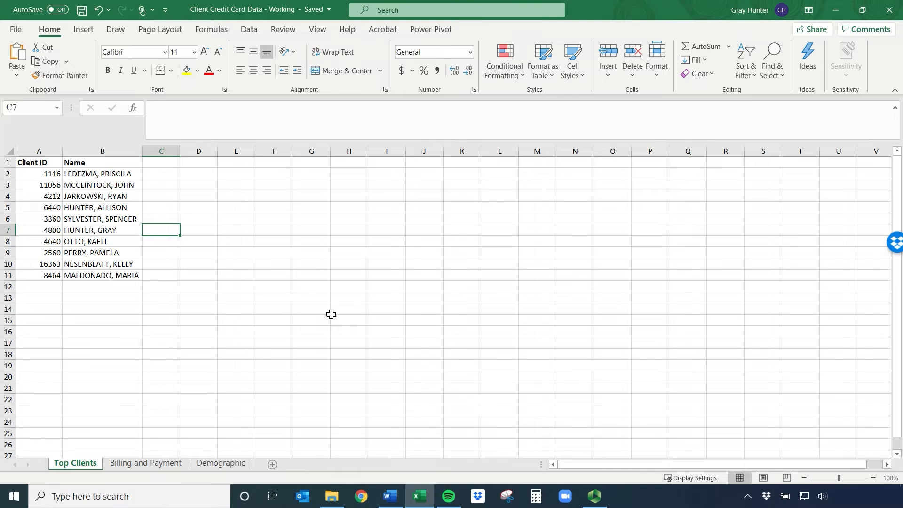
pyautogui.click(149, 467)
pyautogui.click(221, 464)
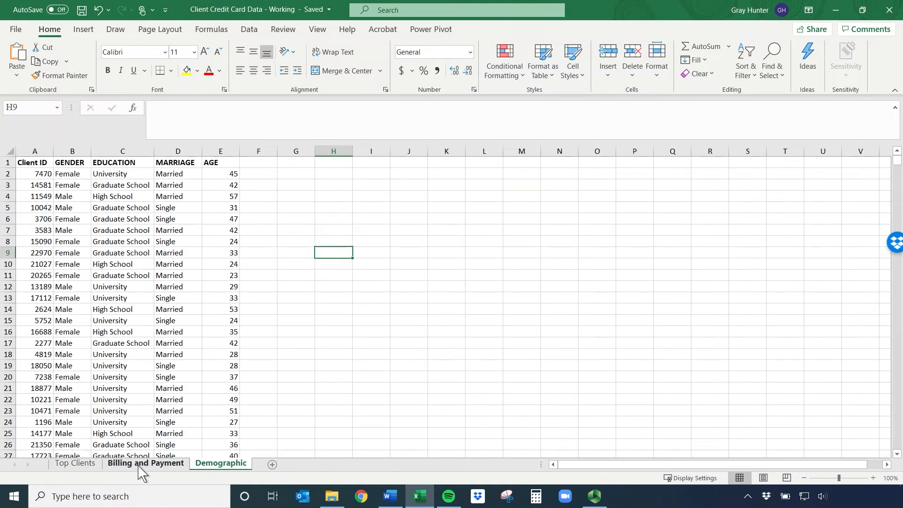
pyautogui.click(80, 465)
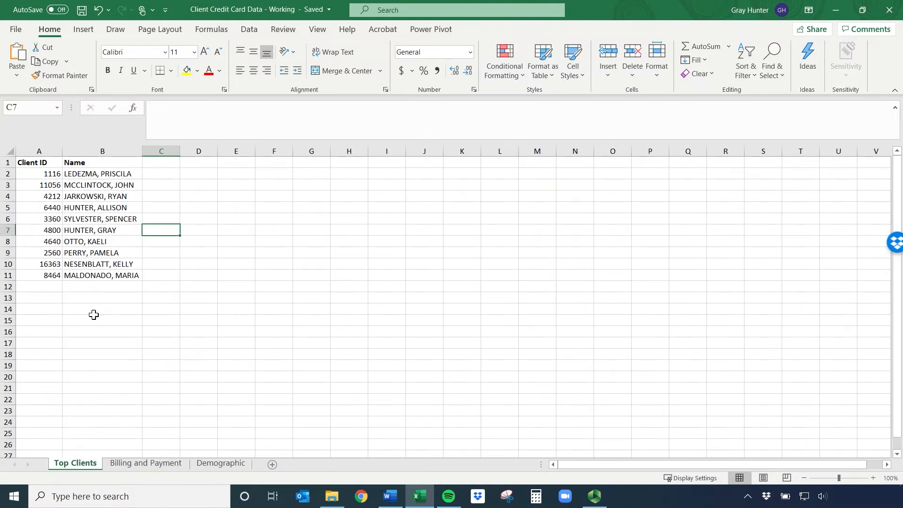
pyautogui.click(142, 464)
pyautogui.click(87, 465)
pyautogui.click(390, 495)
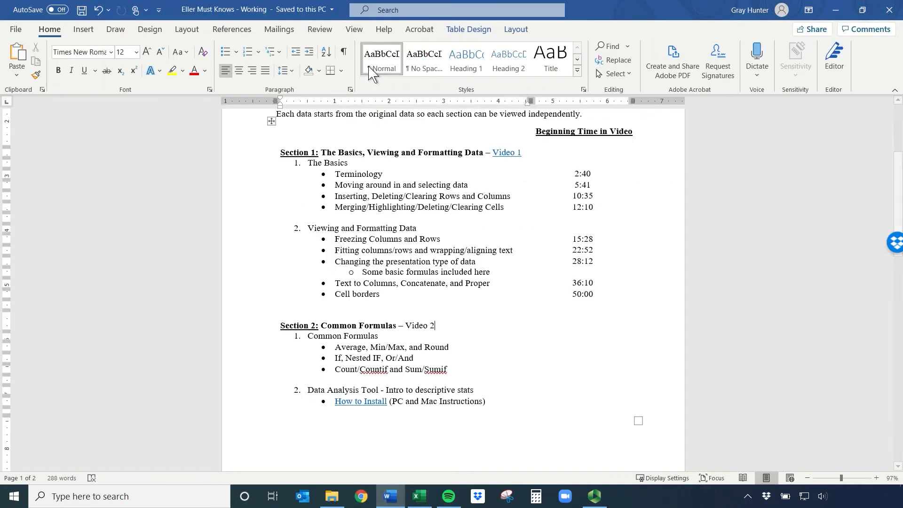
pyautogui.moveTo(631, 9); pyautogui.dragTo(0, 111)
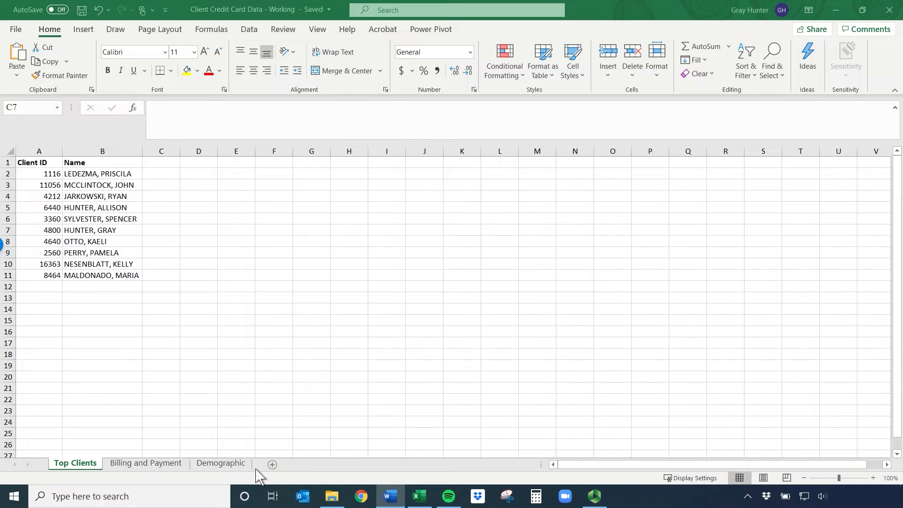
# On the Demographic sheet, enter the headers Average Age, Minimum Age and Maximum Age in cells G2 to I2
pyautogui.click(134, 476)
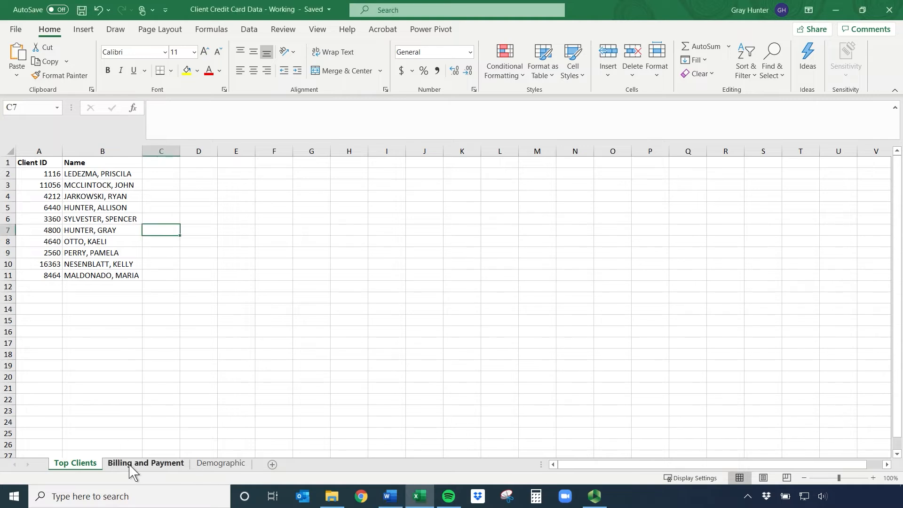
pyautogui.click(134, 468)
pyautogui.click(205, 468)
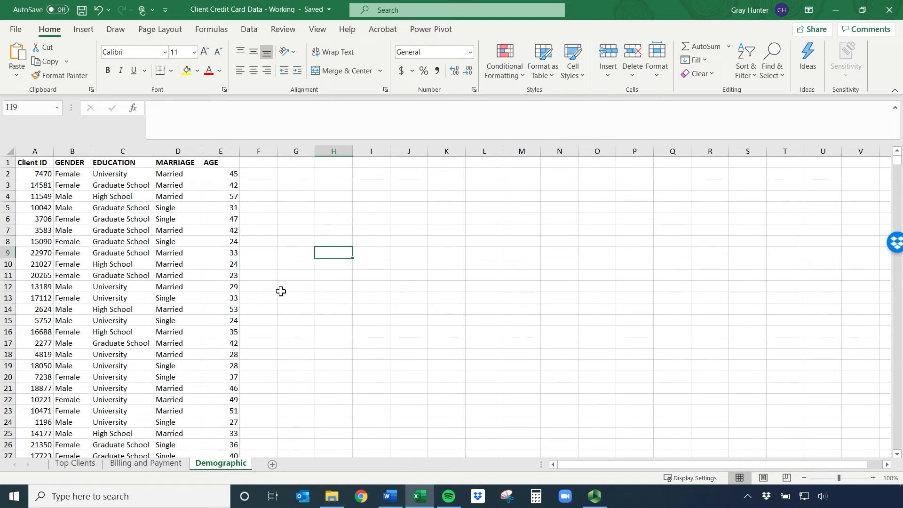
pyautogui.click(301, 174)
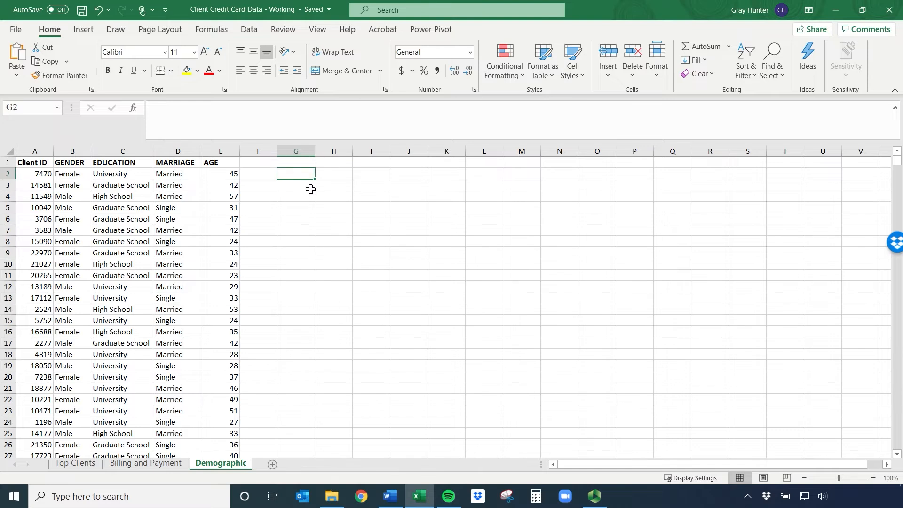
pyautogui.write('Average Age')
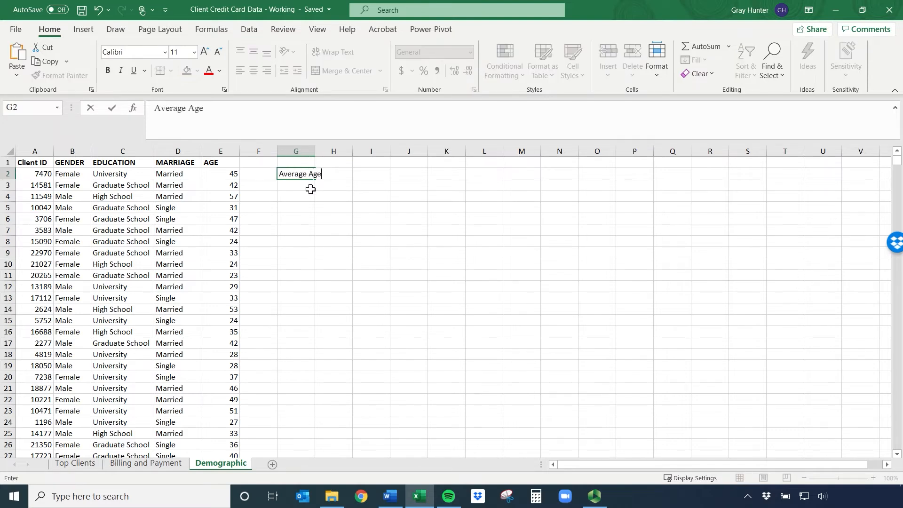
pyautogui.press('Tab')
pyautogui.write('Min')
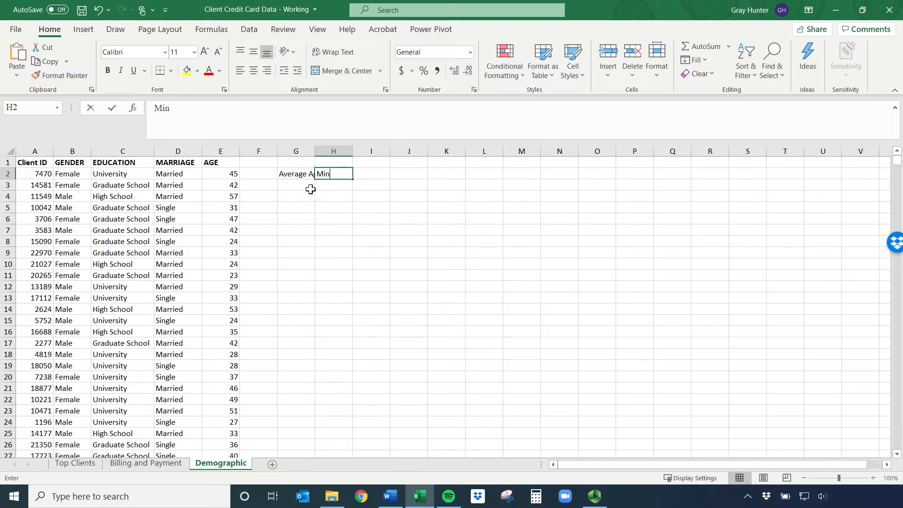
pyautogui.write('imum Age')
pyautogui.press('Tab')
pyautogui.write('Maximum Age')
pyautogui.press('Return')
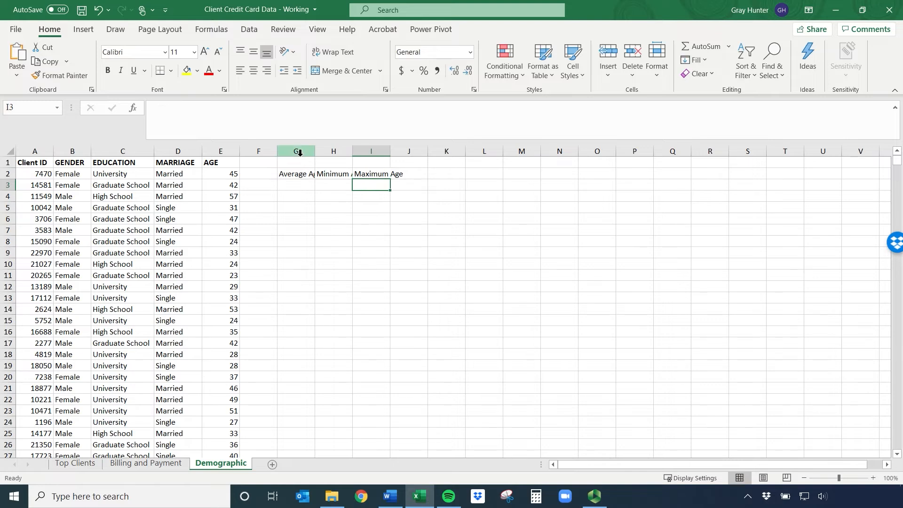
# Autofit columns G to I to their contents and make the three age headers in row 2 bold
pyautogui.moveTo(300, 152); pyautogui.dragTo(385, 148)
pyautogui.doubleClick(389, 149)
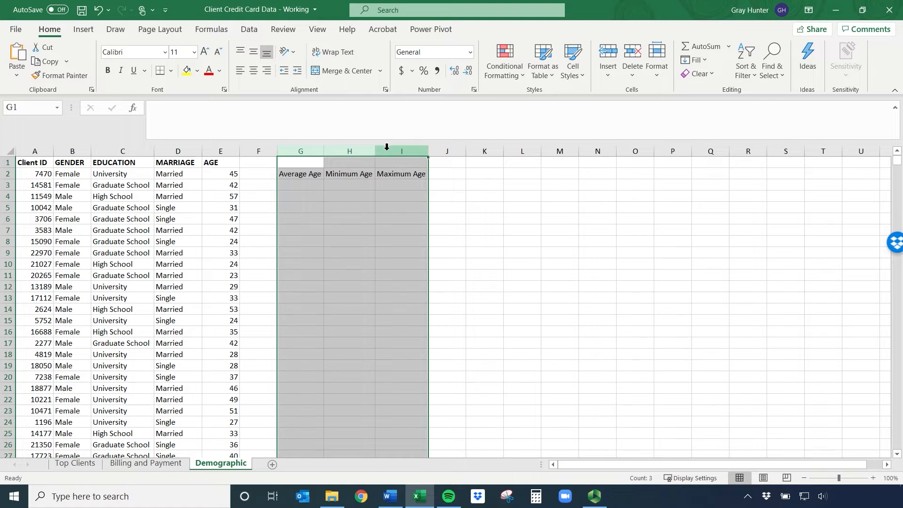
pyautogui.moveTo(301, 174); pyautogui.dragTo(405, 174)
pyautogui.hotkey('ctrl', 'b')
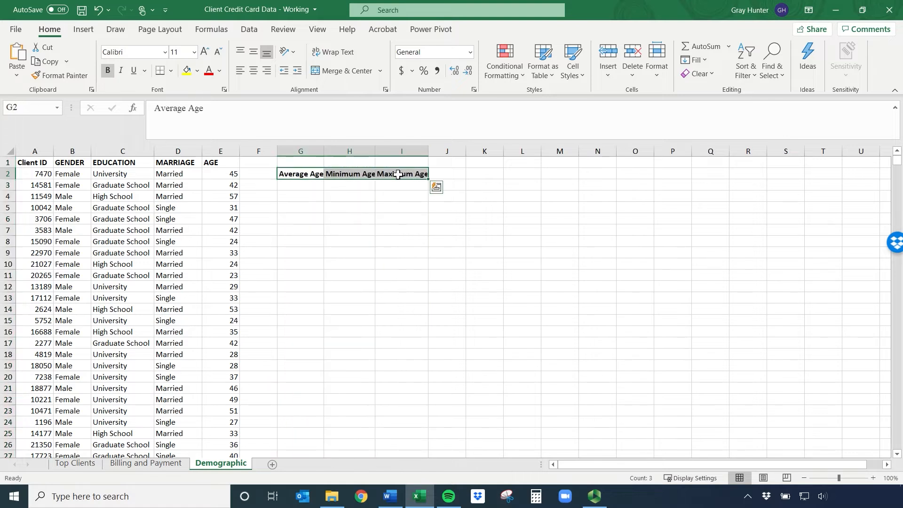
# Start a formula with the AVERAGE function in cell G3, below the Average Age header
pyautogui.click(306, 187)
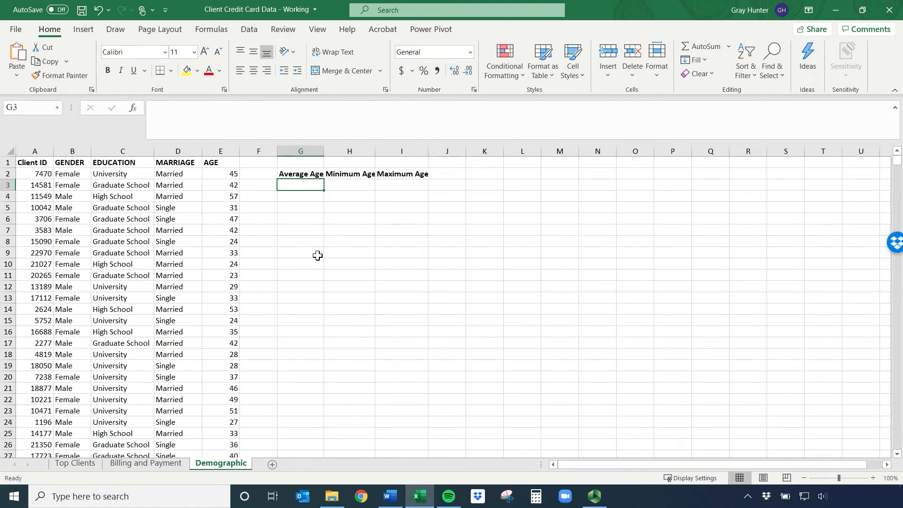
pyautogui.write('=av')
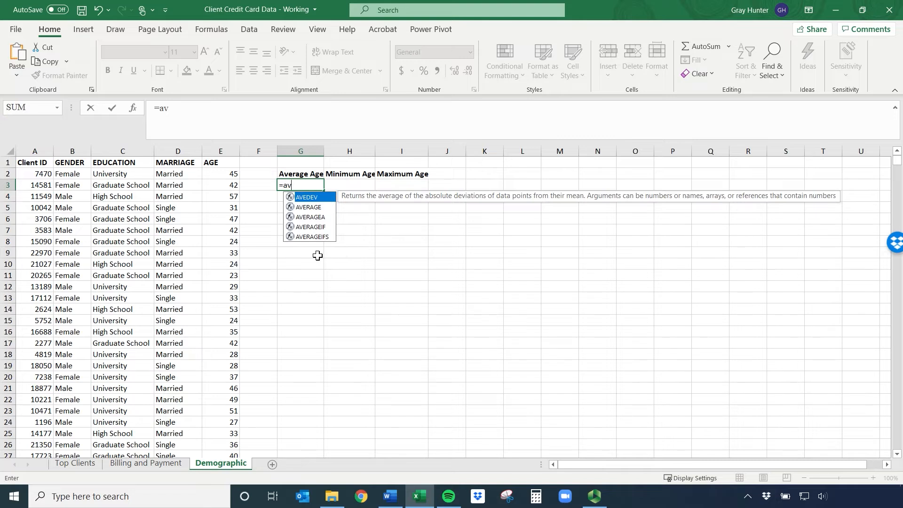
pyautogui.write('g')
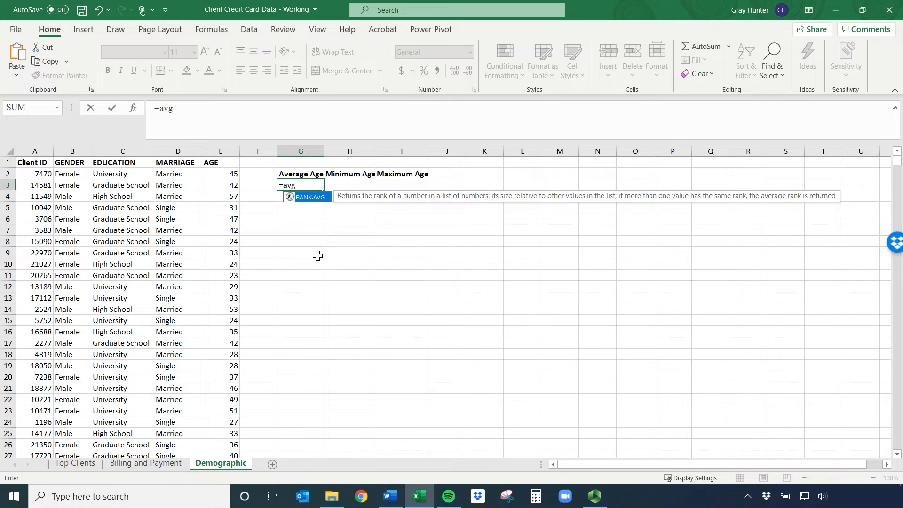
pyautogui.press('BackSpace')
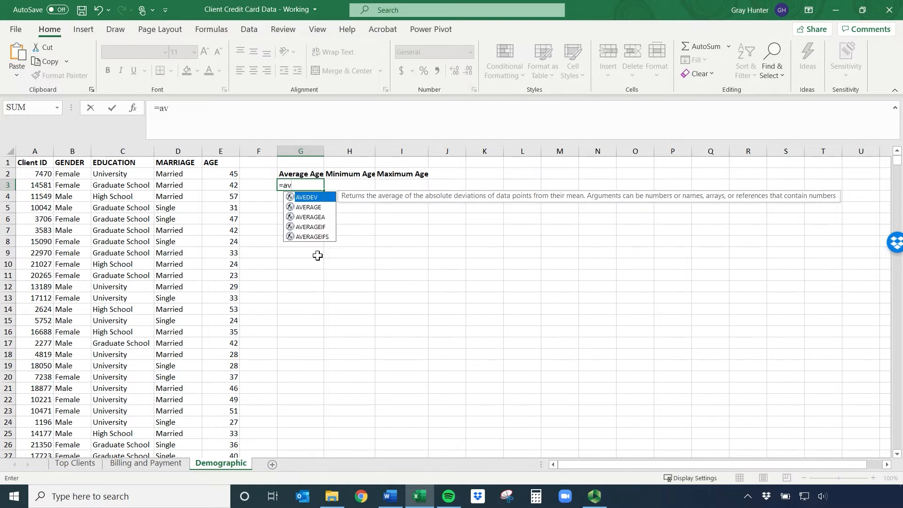
pyautogui.write('er')
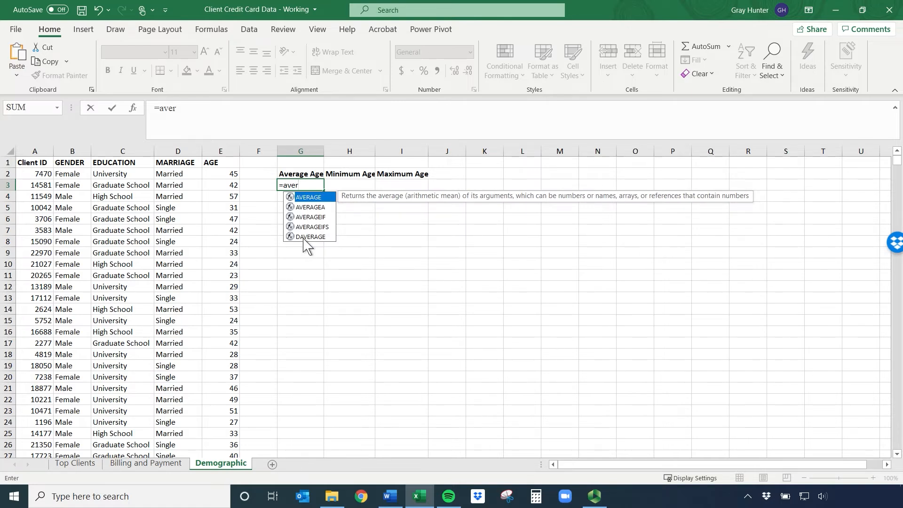
pyautogui.doubleClick(305, 198)
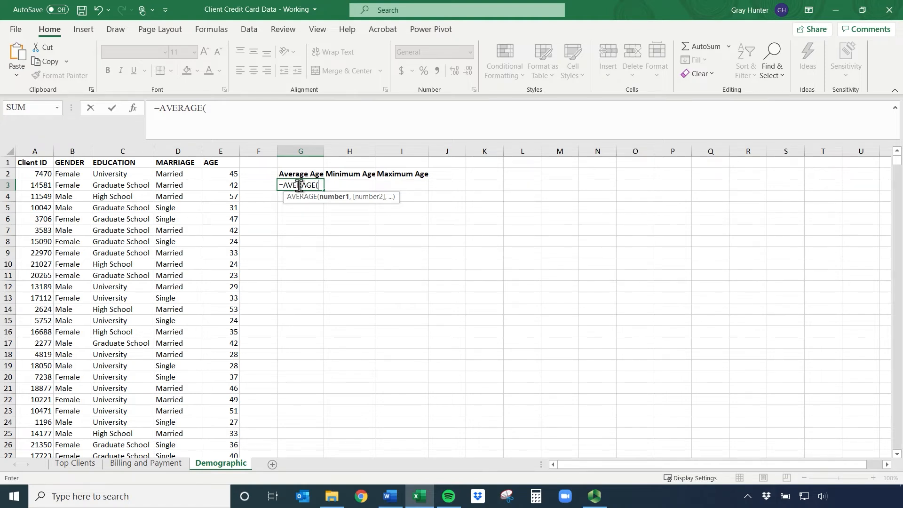
pyautogui.click(224, 175)
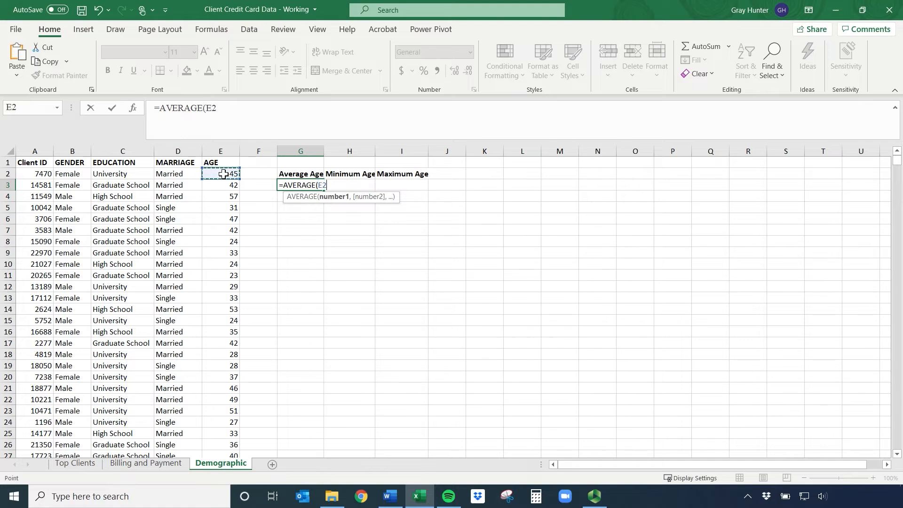
pyautogui.write(',')
pyautogui.click(224, 185)
pyautogui.write(',')
pyautogui.click(225, 196)
pyautogui.write(',')
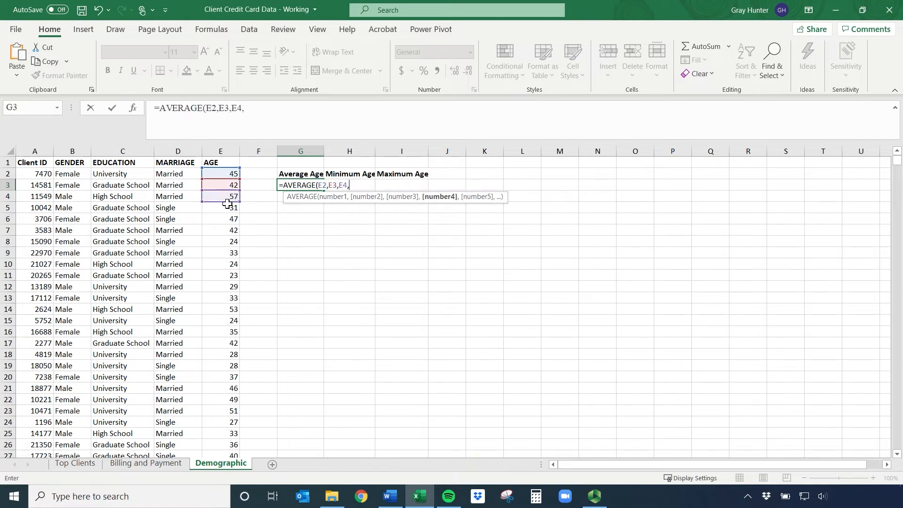
pyautogui.press('BackSpace')
pyautogui.press('BackSpace')
pyautogui.press('BackSpace')
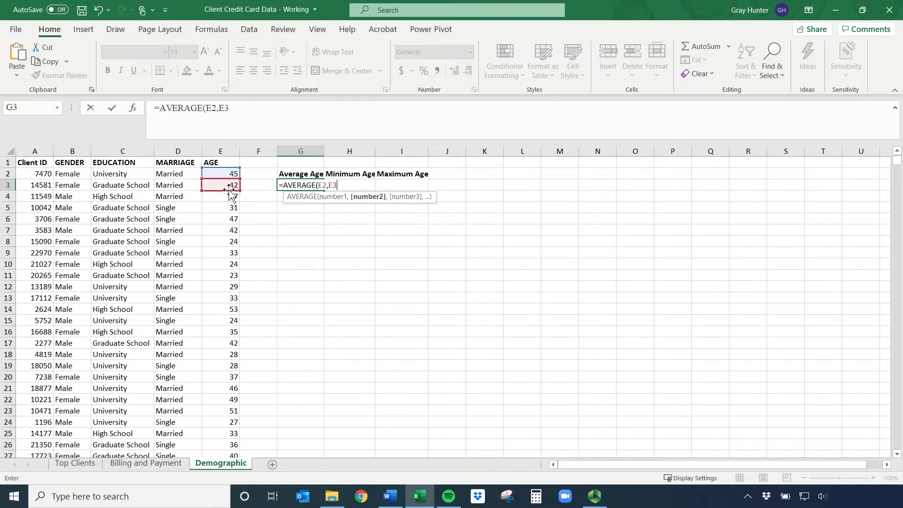
pyautogui.press('BackSpace')
pyautogui.press('BackSpace')
pyautogui.press('BackSpace')
pyautogui.press('BackSpace')
pyautogui.press('BackSpace')
pyautogui.press('BackSpace')
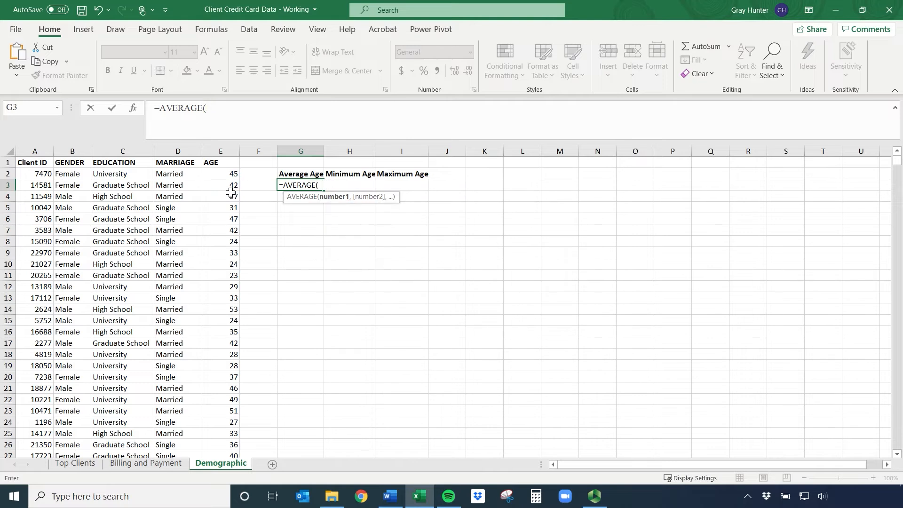
# Complete the AVERAGE formula in cell G3 with all the ages in E2:E24333
pyautogui.click(224, 175)
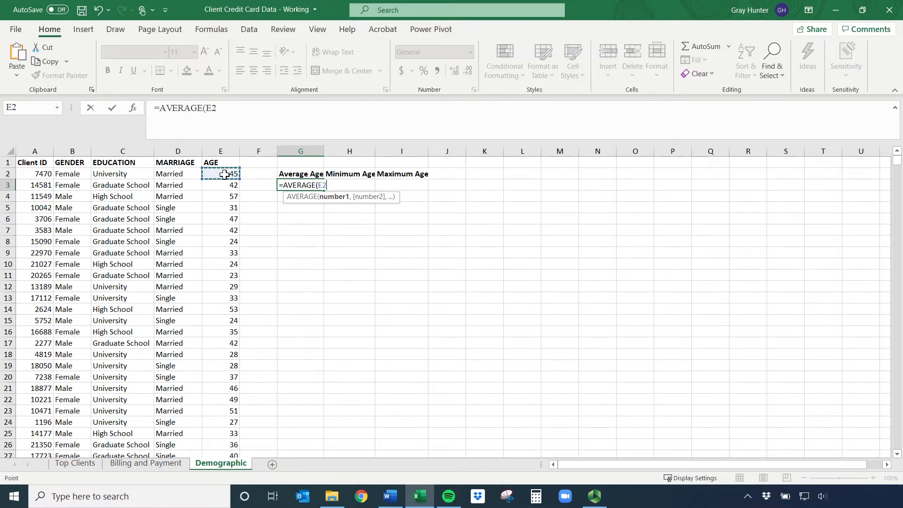
pyautogui.hotkey('ctrl', 'shift', 'Down')
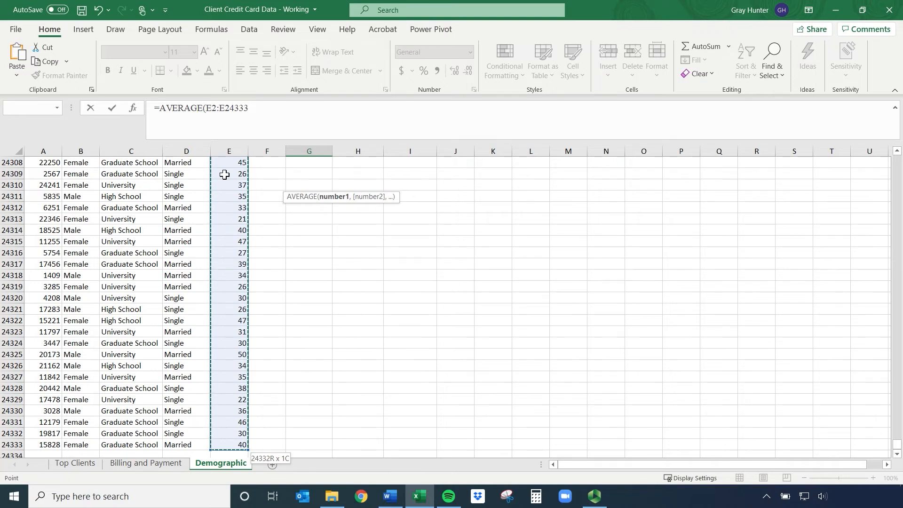
pyautogui.write(')')
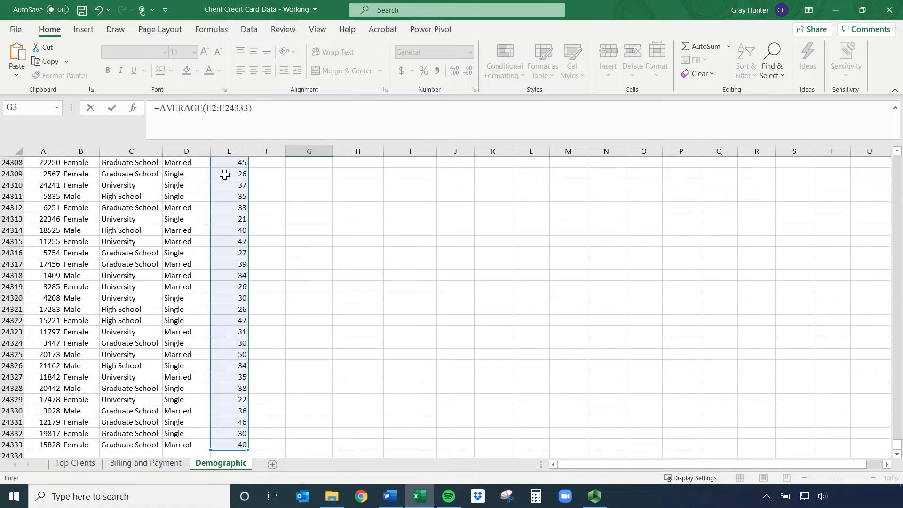
pyautogui.press('Return')
pyautogui.scroll(1, 317, 239)
pyautogui.click(298, 186)
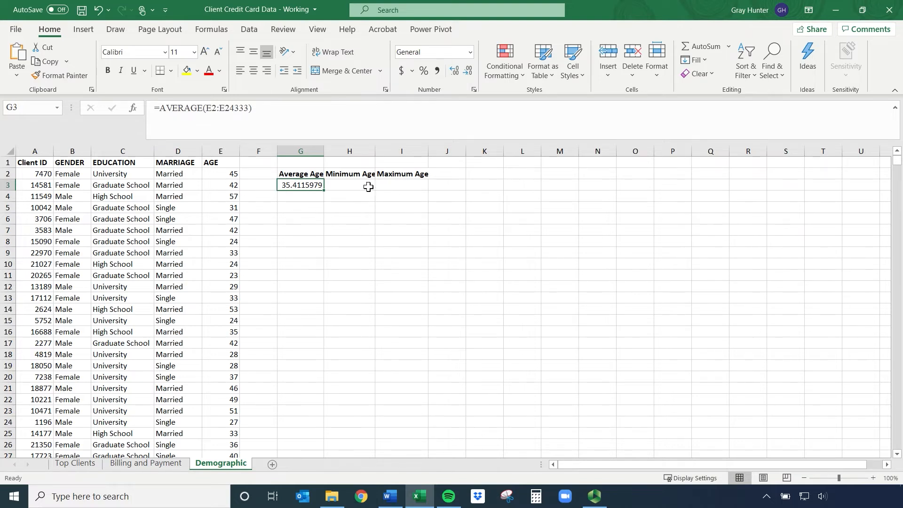
# Enter a MIN formula over the ages in E2:E24333 in cell H3, below the Minimum Age header
pyautogui.click(352, 185)
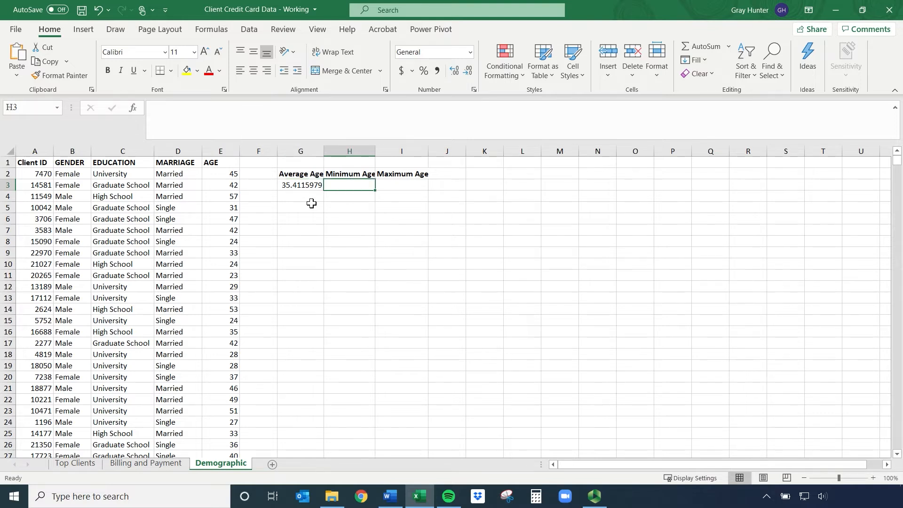
pyautogui.write('=min')
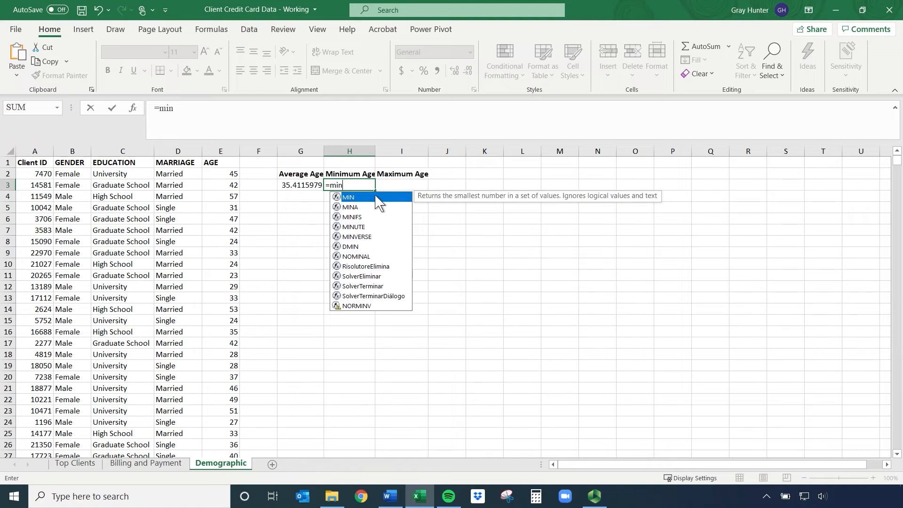
pyautogui.write('i')
pyautogui.press('BackSpace')
pyautogui.doubleClick(375, 201)
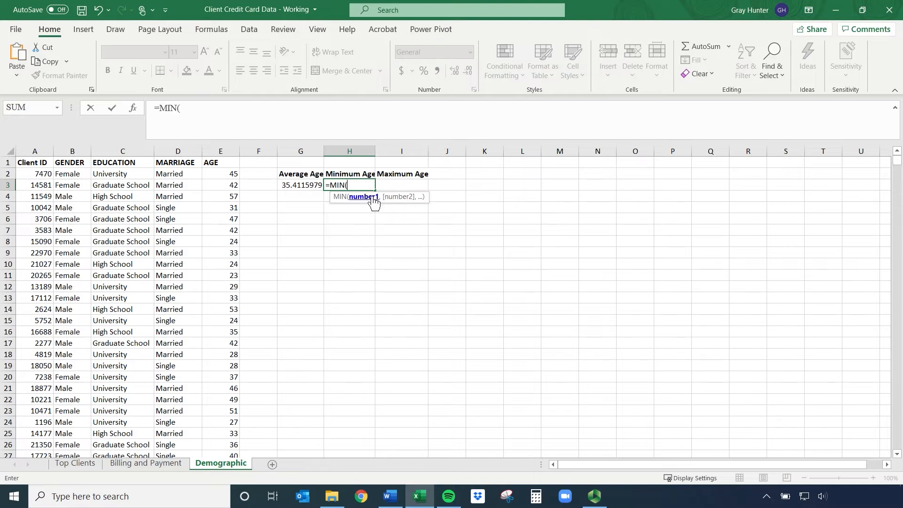
pyautogui.click(219, 174)
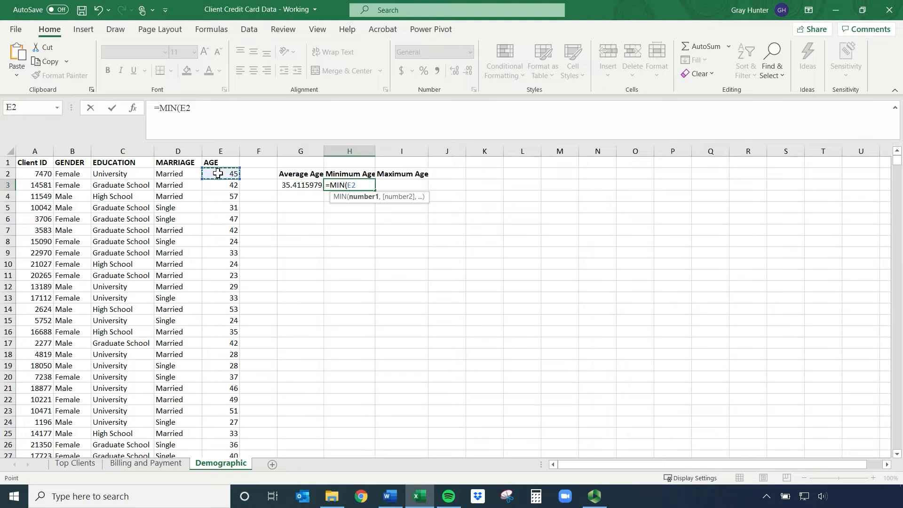
pyautogui.hotkey('ctrl', 'shift', 'Down')
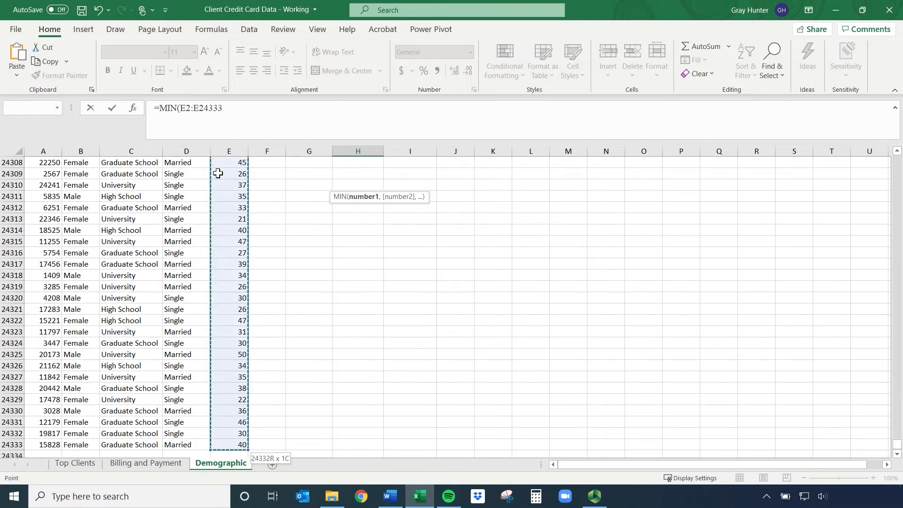
pyautogui.press('Return')
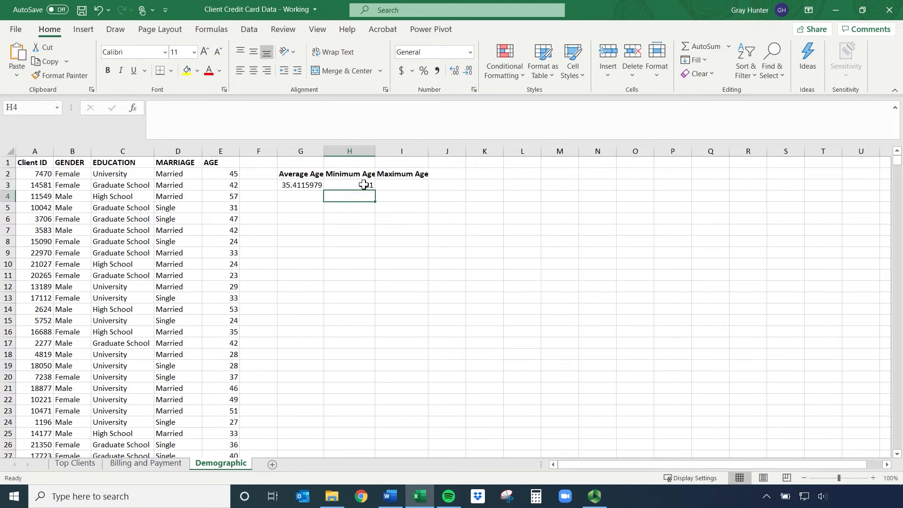
pyautogui.click(416, 186)
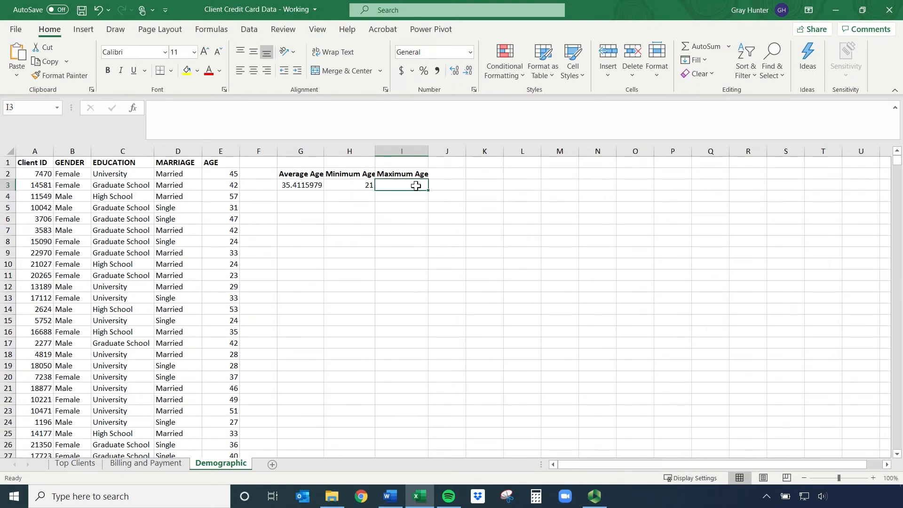
pyautogui.write('=max')
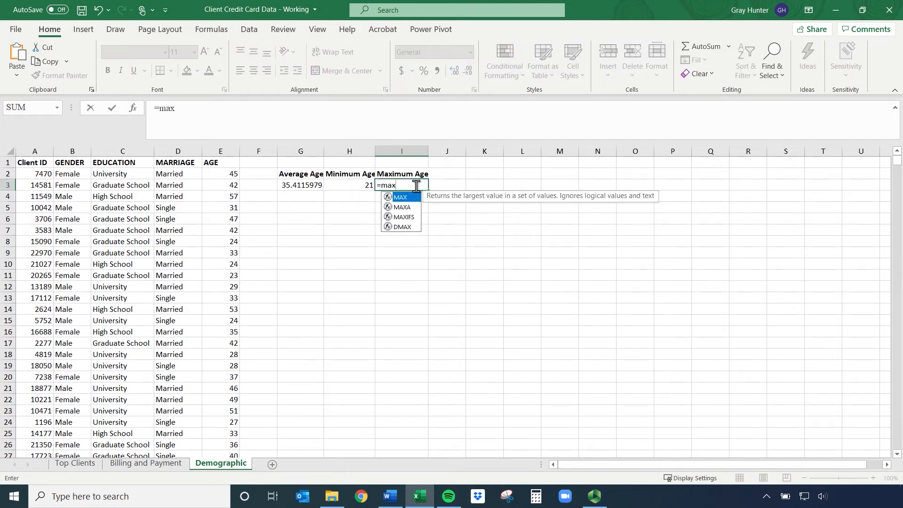
pyautogui.doubleClick(403, 198)
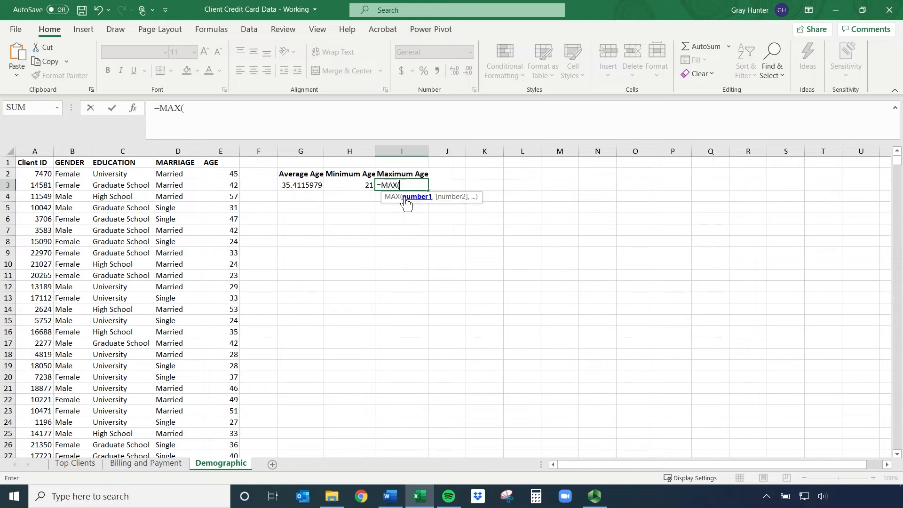
pyautogui.press('BackSpace')
pyautogui.press('BackSpace')
pyautogui.press('BackSpace')
pyautogui.press('BackSpace')
pyautogui.press('BackSpace')
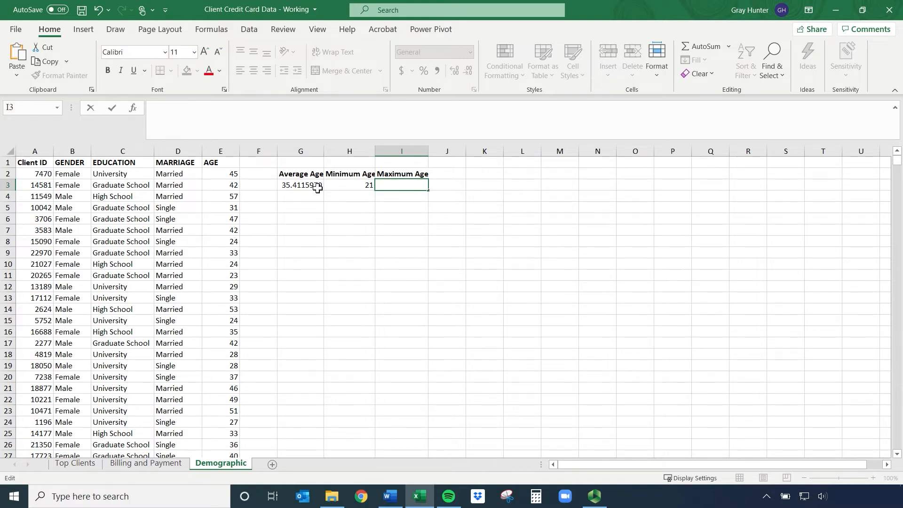
# Enter a MAX formula over the ages in E2:E24333 in cell I3, below the Maximum Age header
pyautogui.write('=ma(')
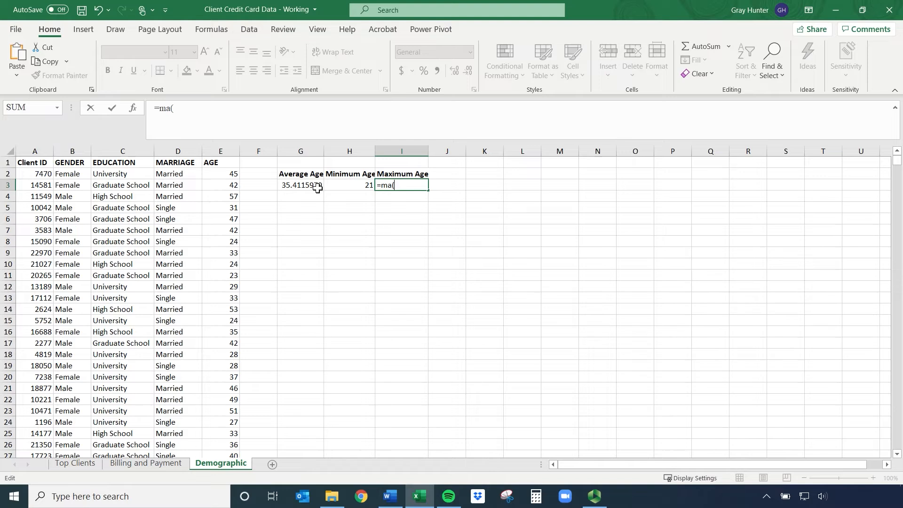
pyautogui.press('BackSpace')
pyautogui.write('x(')
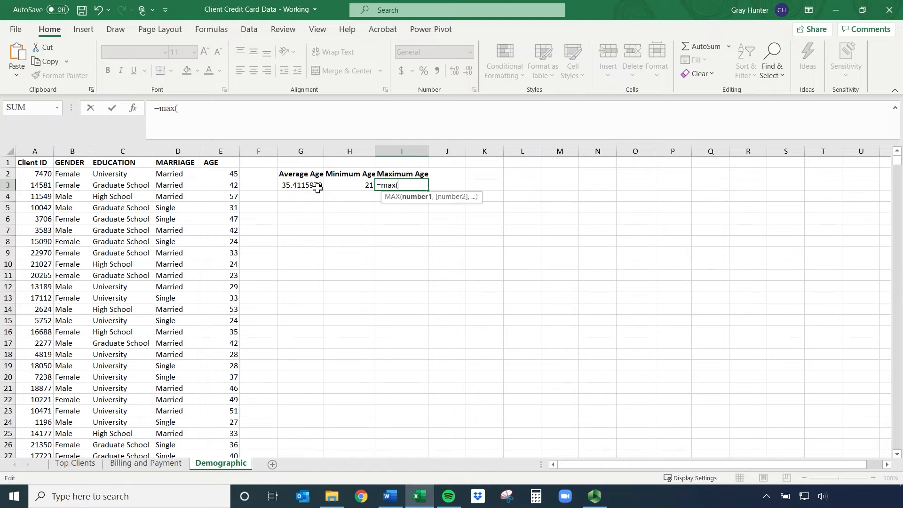
pyautogui.click(226, 174)
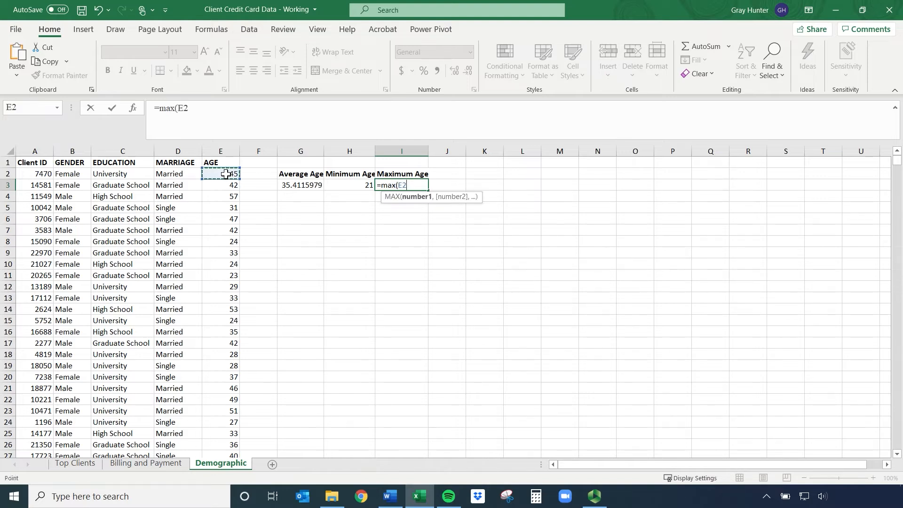
pyautogui.hotkey('ctrl', 'shift', 'Down')
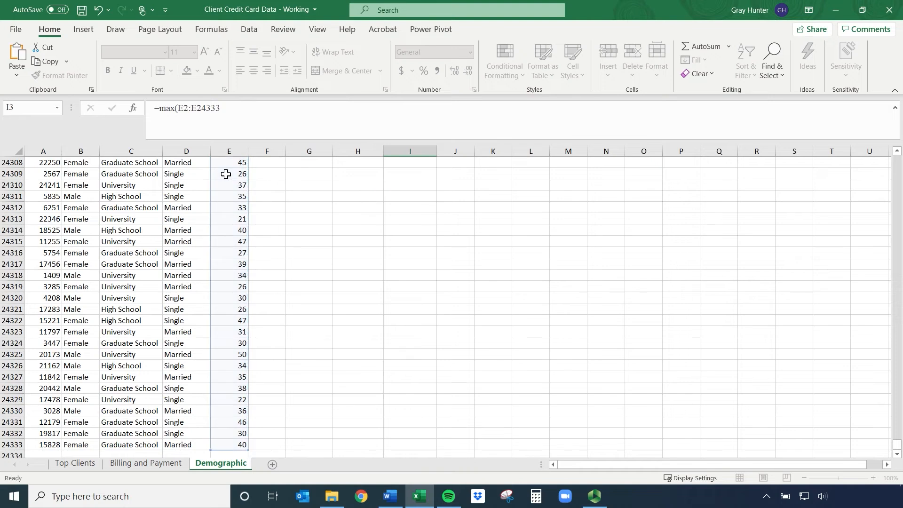
pyautogui.press('Return')
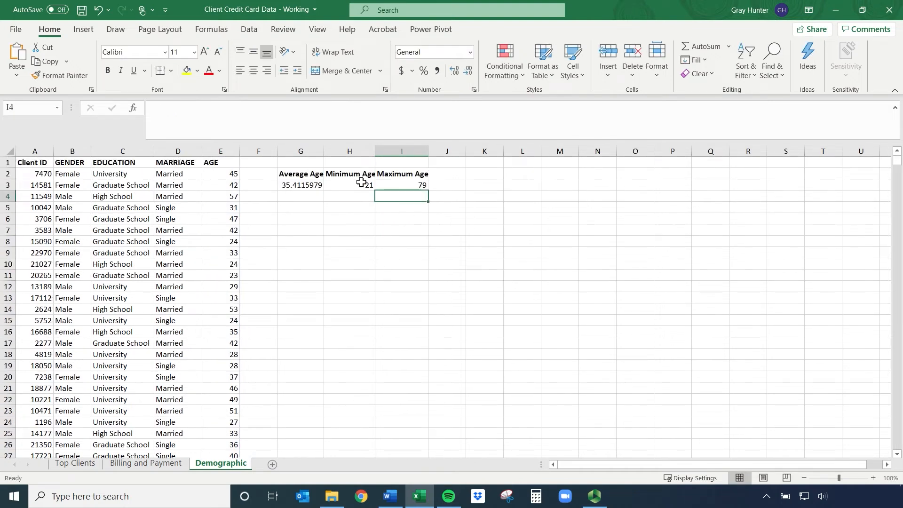
# Autofit columns H and G so the Minimum Age and Average Age headers fit
pyautogui.doubleClick(373, 152)
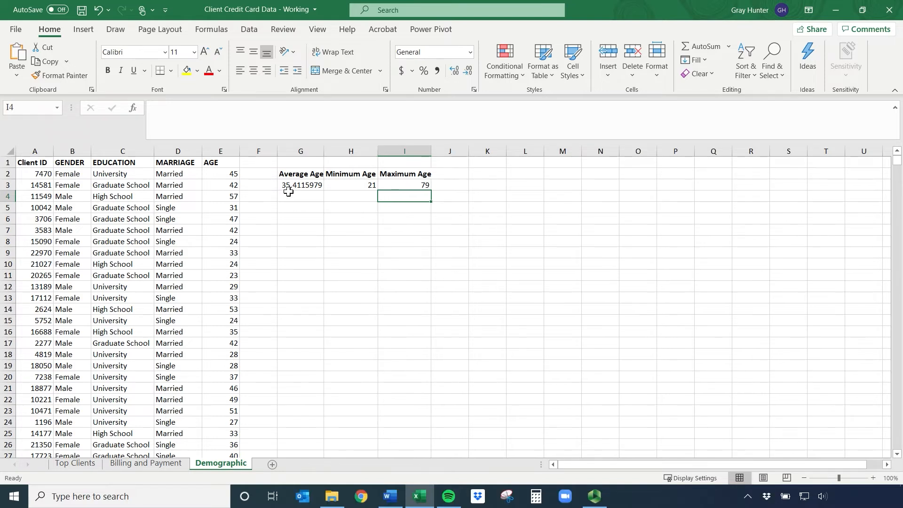
pyautogui.click(308, 185)
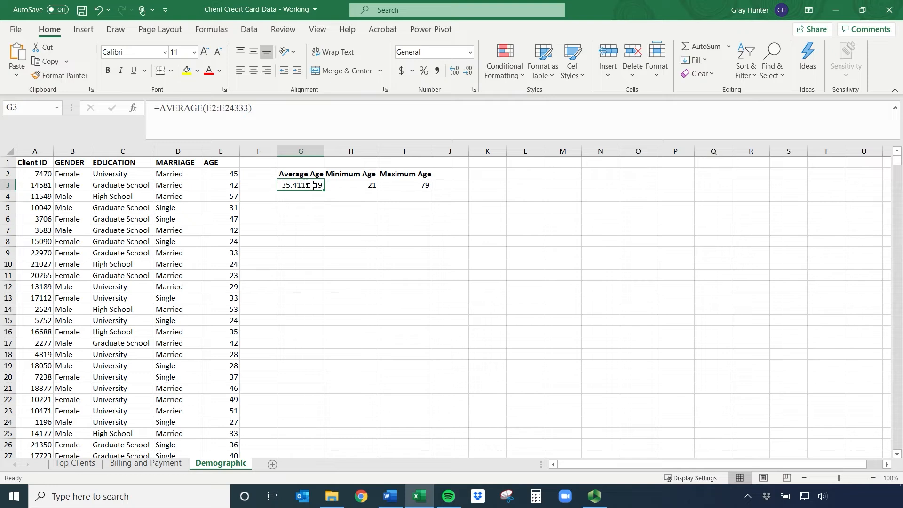
pyautogui.doubleClick(323, 152)
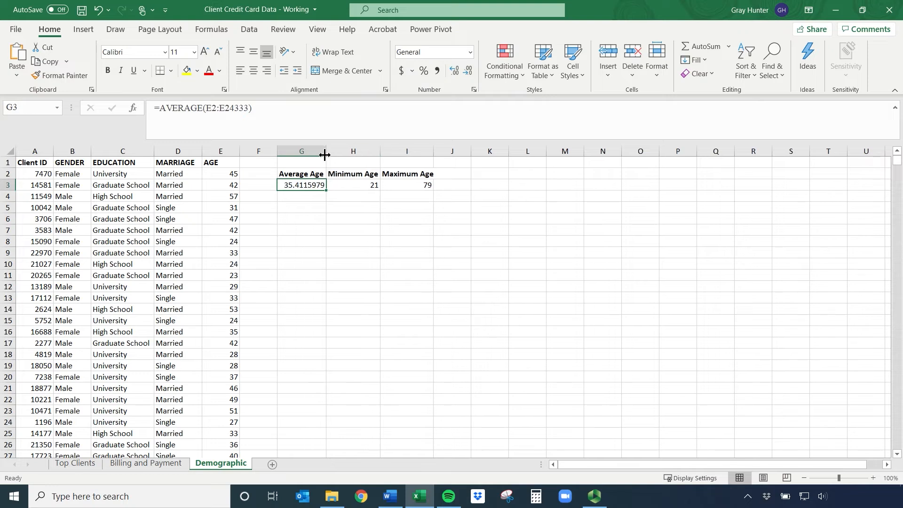
# Enter the fixed value 35 in cell G4 below the average age and clear it again
pyautogui.click(297, 198)
pyautogui.write('35')
pyautogui.press('Return')
pyautogui.press('Up')
pyautogui.press('Up')
pyautogui.click(298, 198)
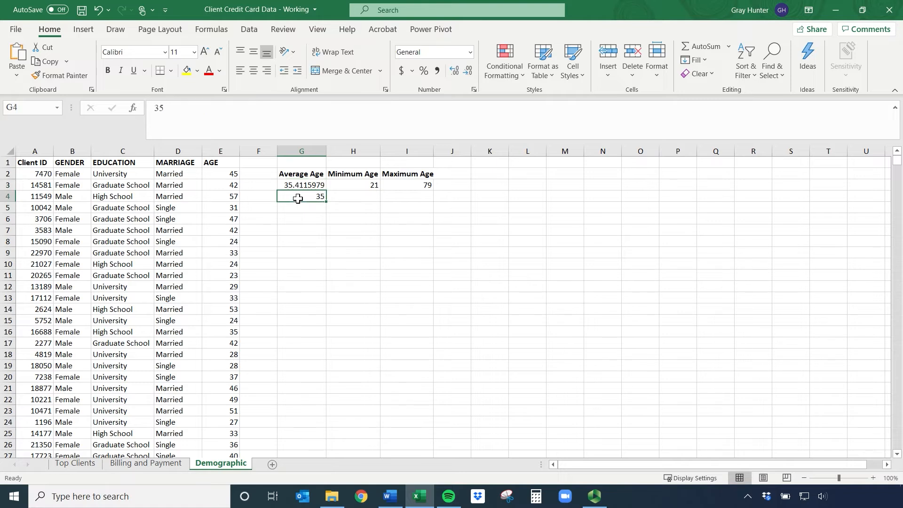
pyautogui.press('BackSpace')
pyautogui.click(297, 198)
# Reduce the displayed decimals of the average age in cell G3 to zero and check its formula
pyautogui.click(296, 186)
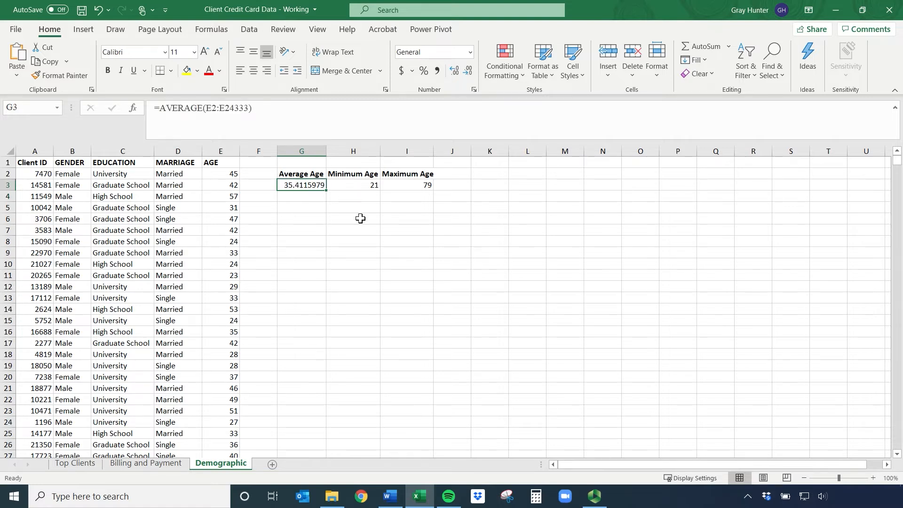
pyautogui.click(469, 72)
pyautogui.click(468, 72)
pyautogui.click(468, 71)
pyautogui.click(469, 72)
pyautogui.click(469, 71)
pyautogui.click(312, 200)
pyautogui.click(309, 182)
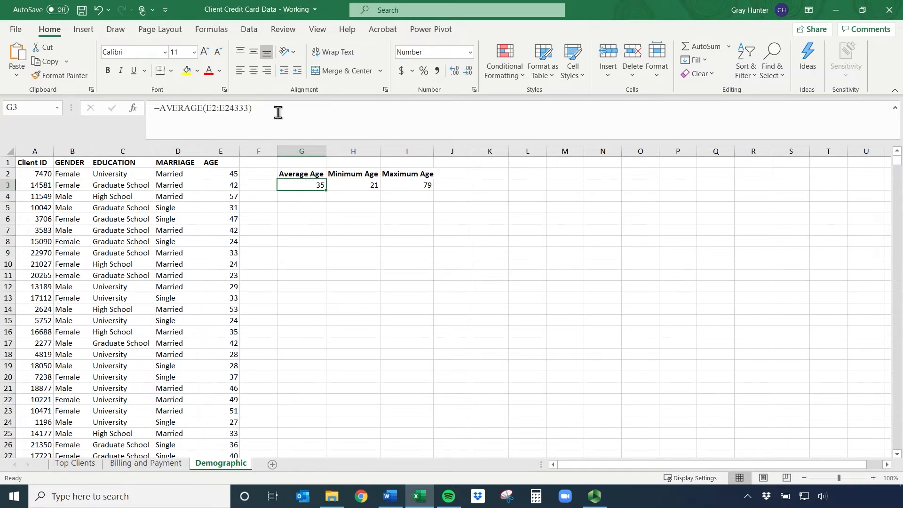
# Increase the displayed decimals of the average age in cell G3 to five
pyautogui.click(454, 71)
pyautogui.click(454, 71)
pyautogui.click(454, 70)
pyautogui.click(454, 71)
pyautogui.click(455, 74)
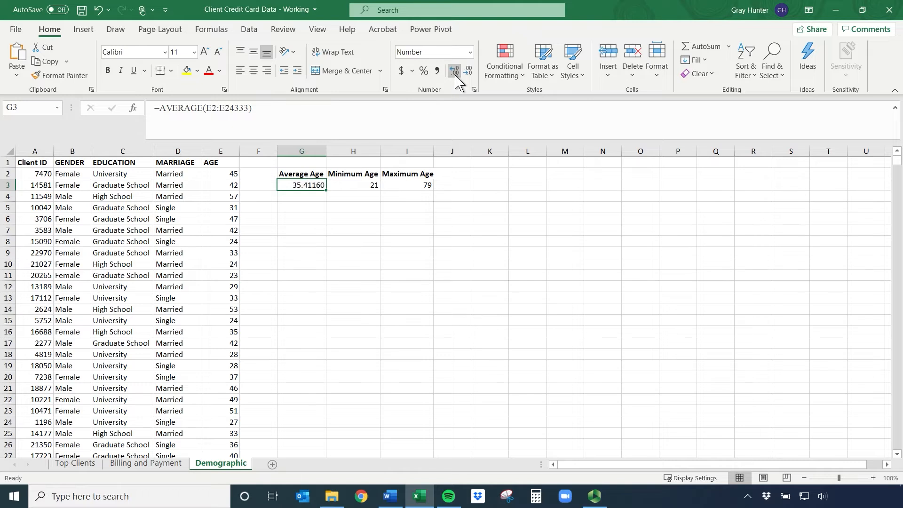
# Enter the formula =ROUND(G3,0) in cell G4 to round the average age to a whole number
pyautogui.click(308, 197)
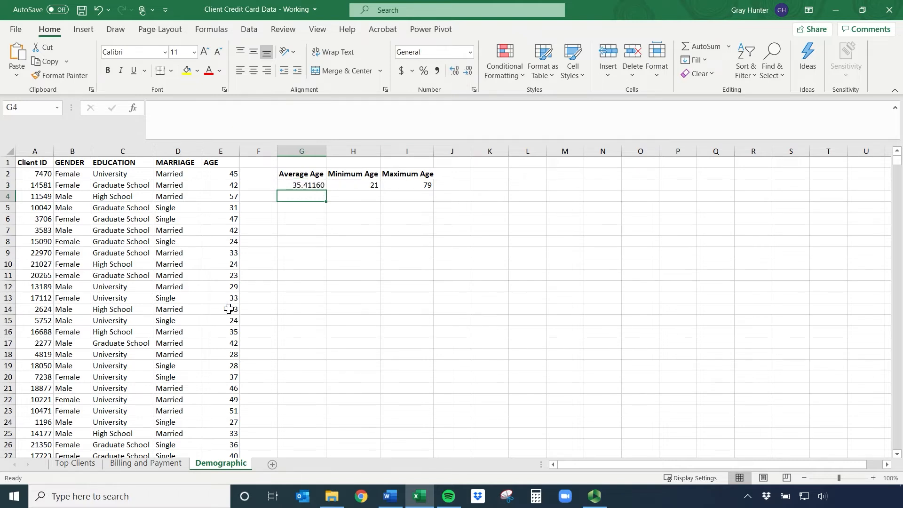
pyautogui.write('=round')
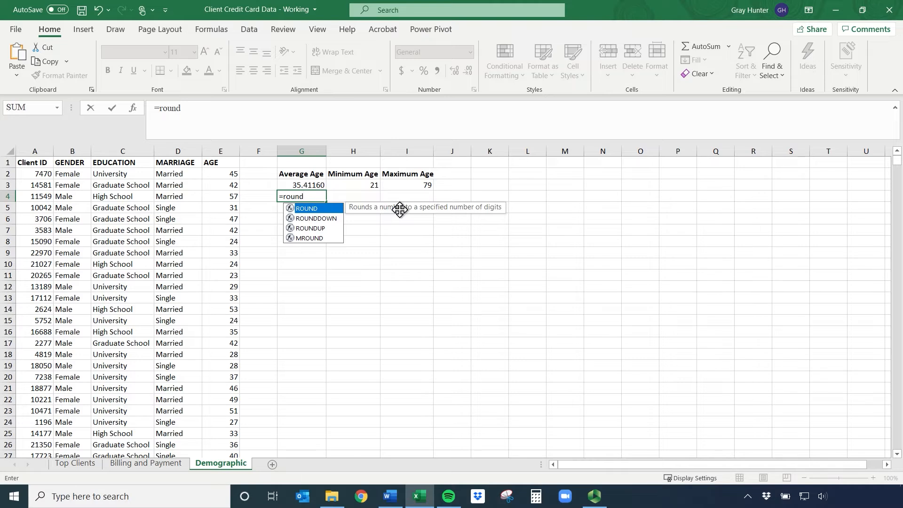
pyautogui.doubleClick(319, 210)
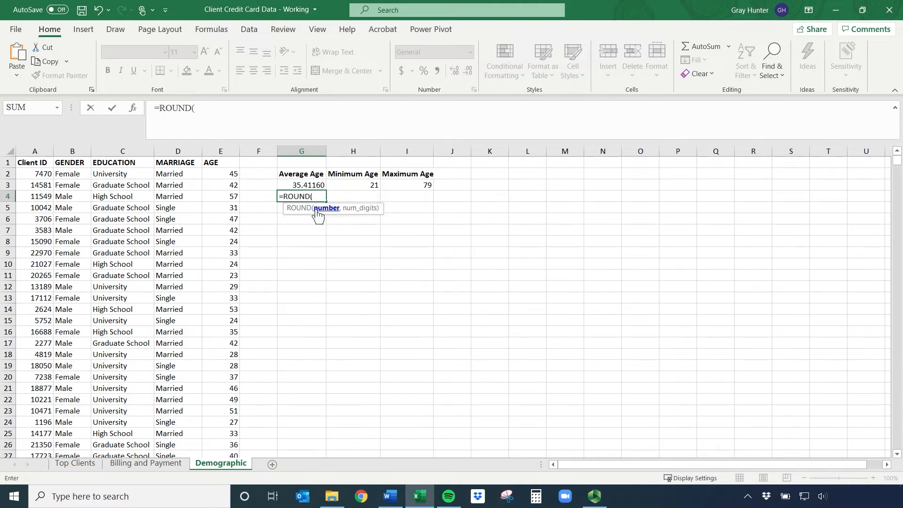
pyautogui.click(304, 185)
pyautogui.write(',')
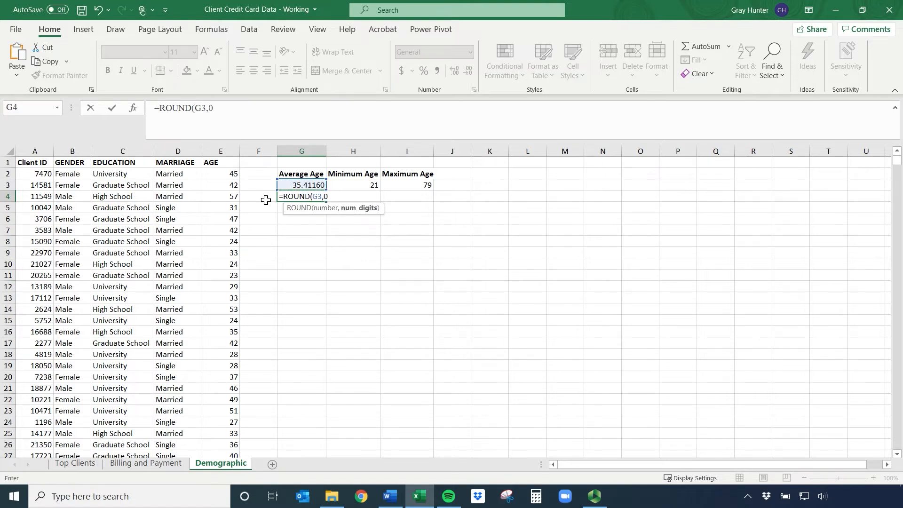
pyautogui.write('0)')
pyautogui.press('Return')
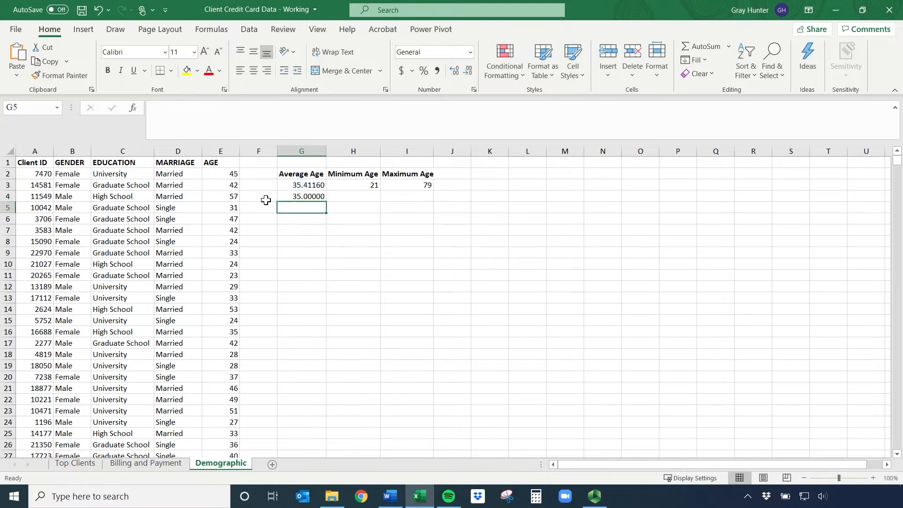
# Reduce the displayed decimals of the rounded average in cell G4 to zero
pyautogui.click(288, 196)
pyautogui.click(470, 72)
pyautogui.click(470, 71)
pyautogui.click(470, 72)
pyautogui.click(469, 71)
pyautogui.click(470, 71)
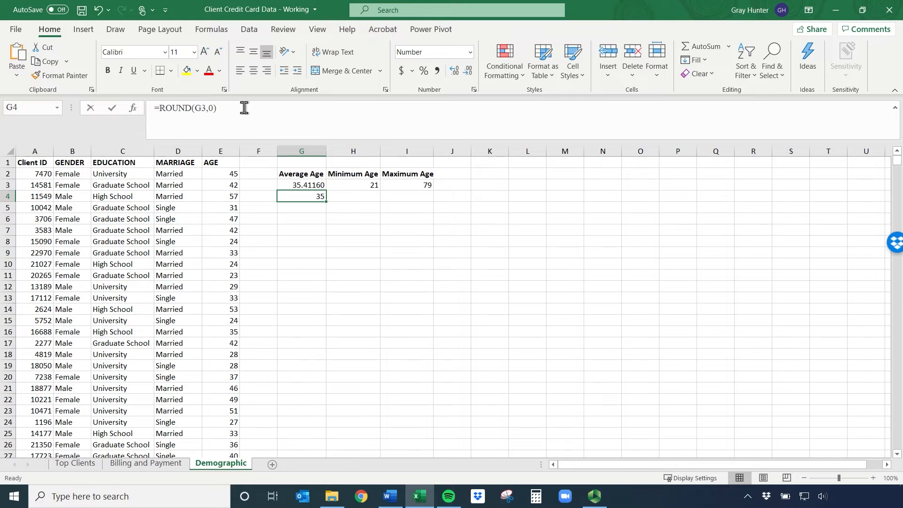
# Replace the formula in cell G4 with a ROUND of G3 to 2 digits
pyautogui.moveTo(246, 107); pyautogui.dragTo(101, 106)
pyautogui.press('BackSpace')
pyautogui.write('=round')
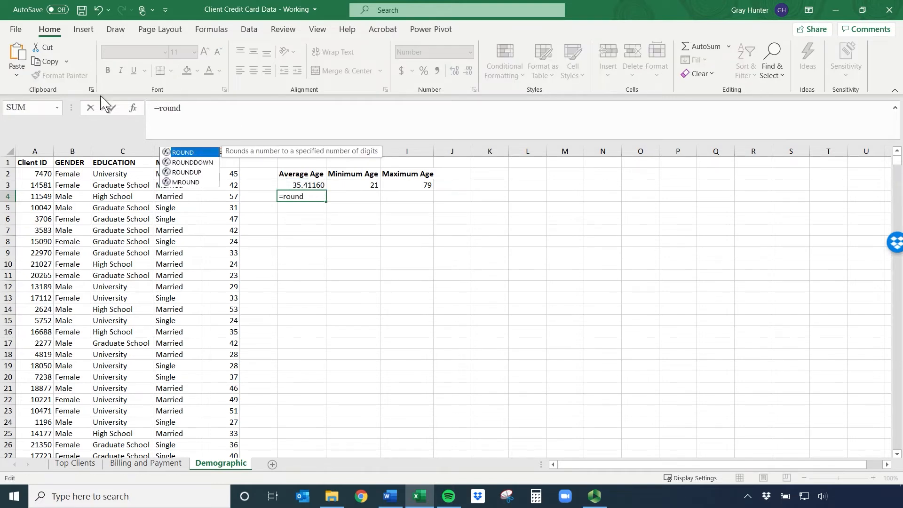
pyautogui.doubleClick(180, 153)
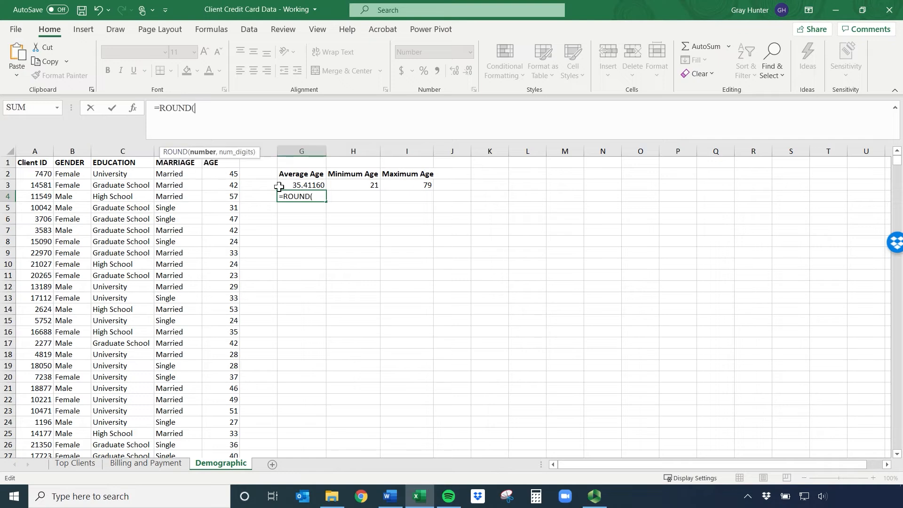
pyautogui.click(301, 184)
pyautogui.write(',2')
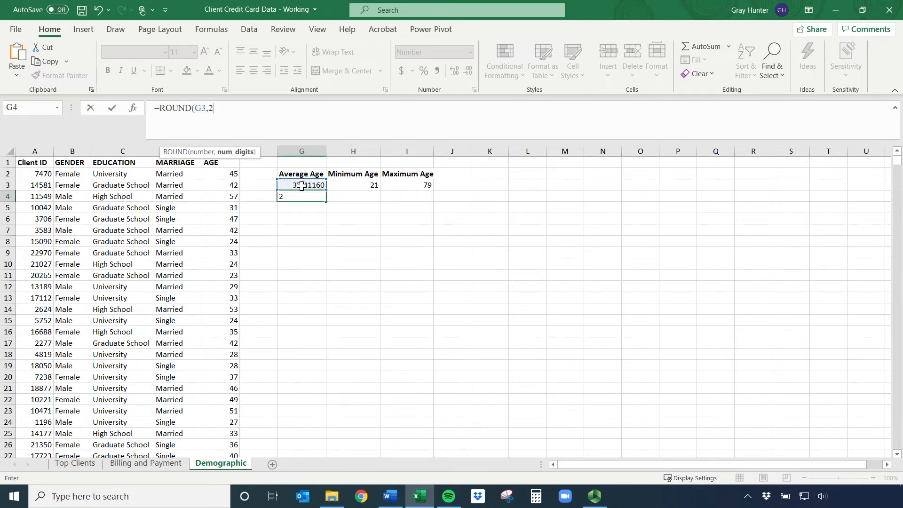
pyautogui.press('Return')
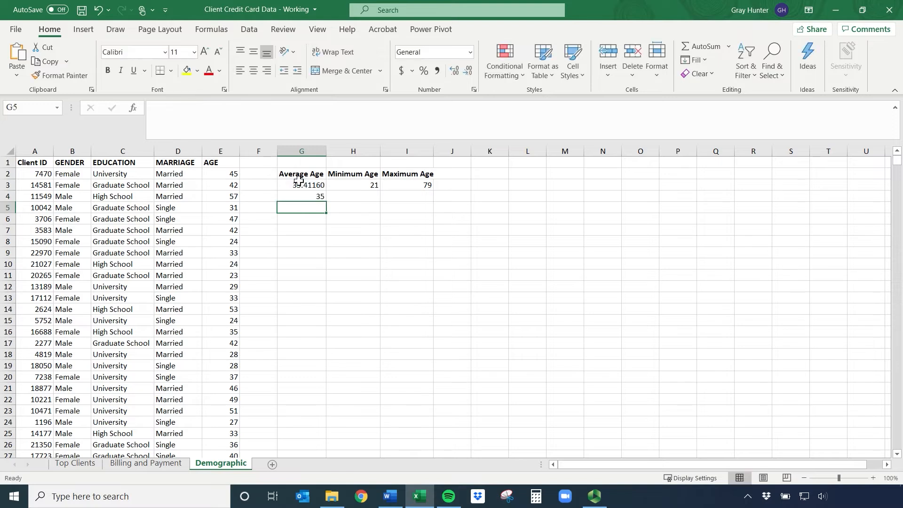
# Clear cell G4 and re-enter the formula =ROUND(G3,2) for the average age
pyautogui.click(313, 196)
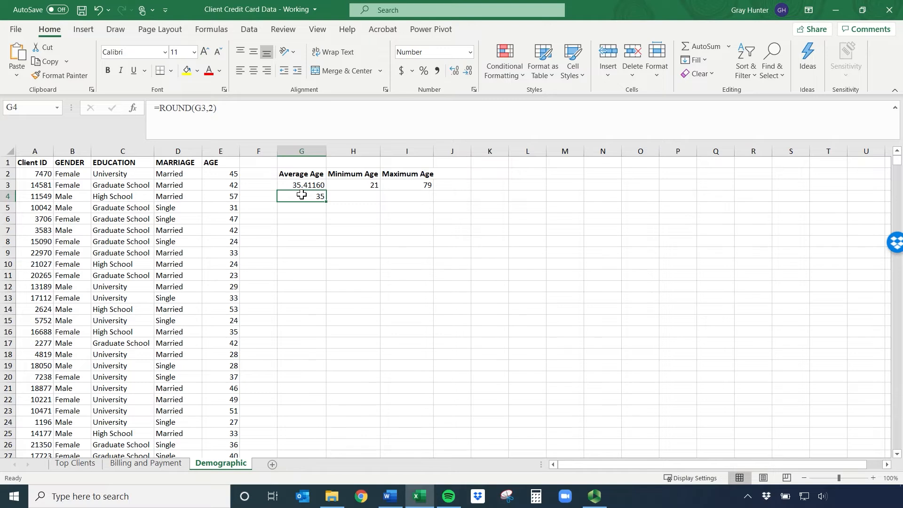
pyautogui.press('Delete')
pyautogui.write('=roun')
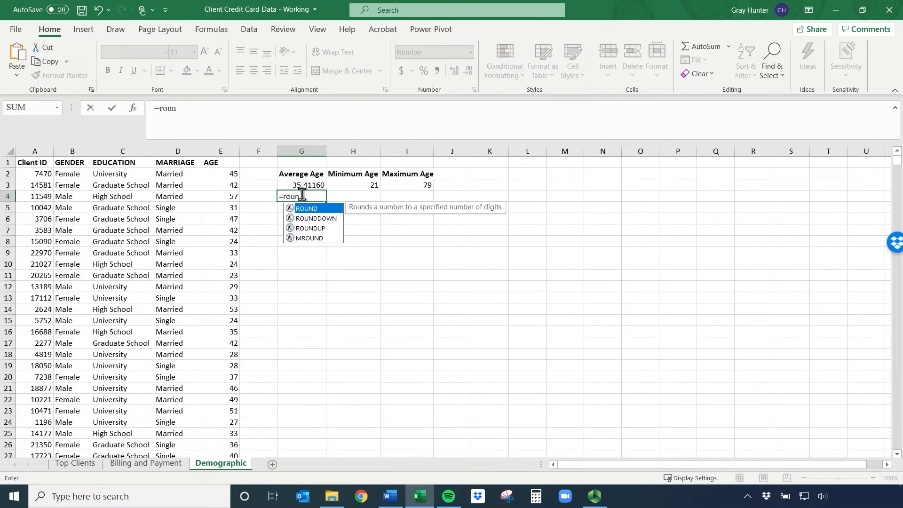
pyautogui.doubleClick(326, 210)
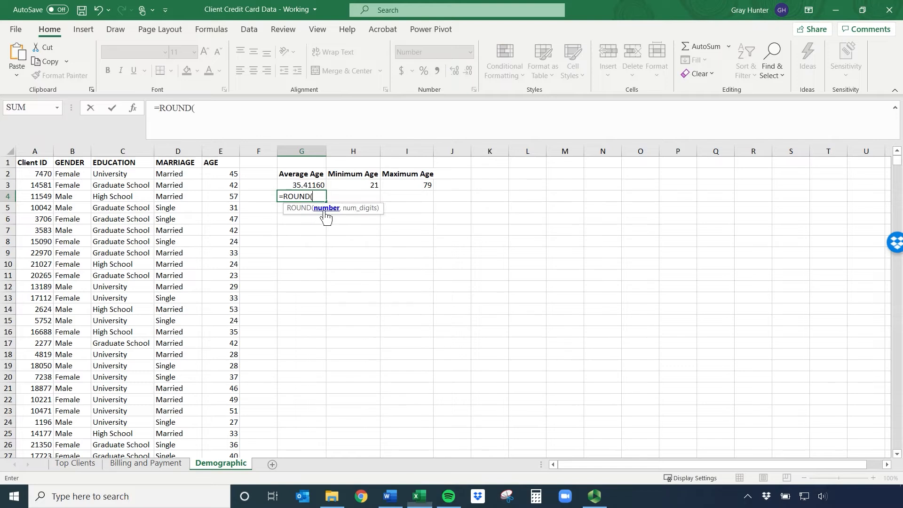
pyautogui.click(306, 183)
pyautogui.write(',2')
pyautogui.press('Return')
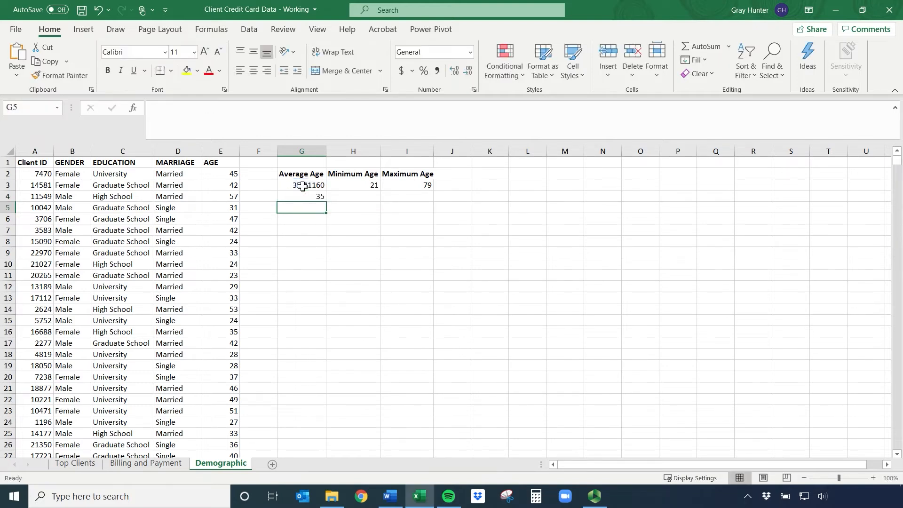
# Adjust the displayed decimals of the rounded average age in cell G4 to two
pyautogui.click(306, 197)
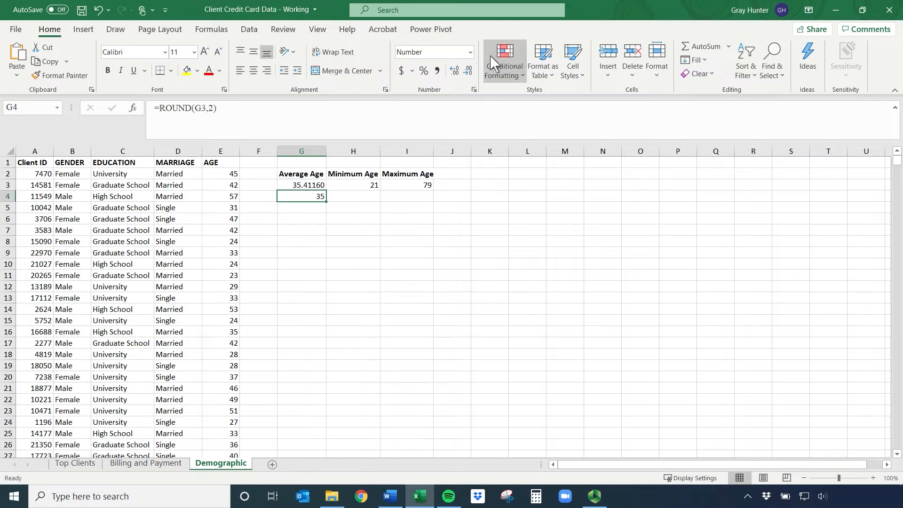
pyautogui.click(459, 73)
pyautogui.click(459, 73)
pyautogui.click(459, 73)
pyautogui.click(459, 73)
pyautogui.click(457, 74)
pyautogui.click(456, 73)
pyautogui.click(455, 74)
pyautogui.click(455, 74)
pyautogui.click(469, 73)
pyautogui.click(469, 73)
pyautogui.click(470, 73)
pyautogui.click(470, 73)
pyautogui.click(470, 73)
pyautogui.click(470, 73)
pyautogui.click(470, 73)
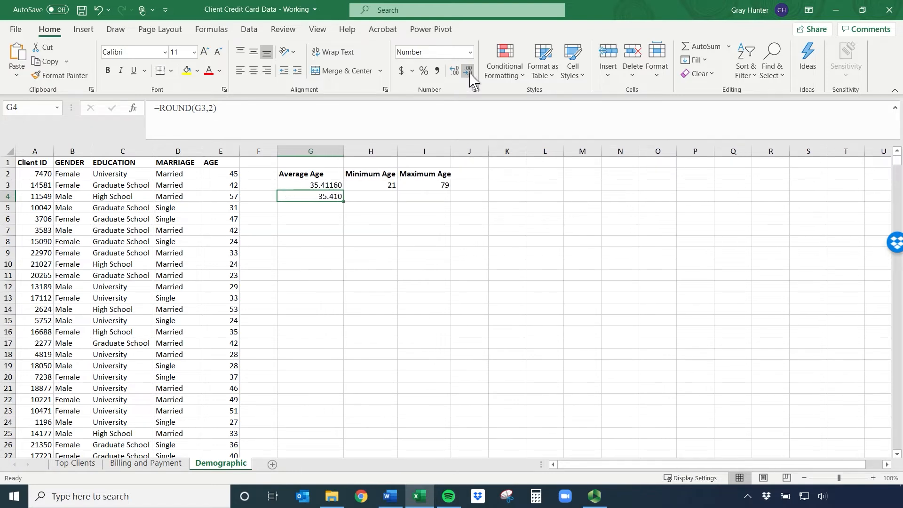
pyautogui.click(470, 73)
# Edit the formula in cell G4 to =ROUND(G3,-1) to round the average age to the nearest ten
pyautogui.click(232, 111)
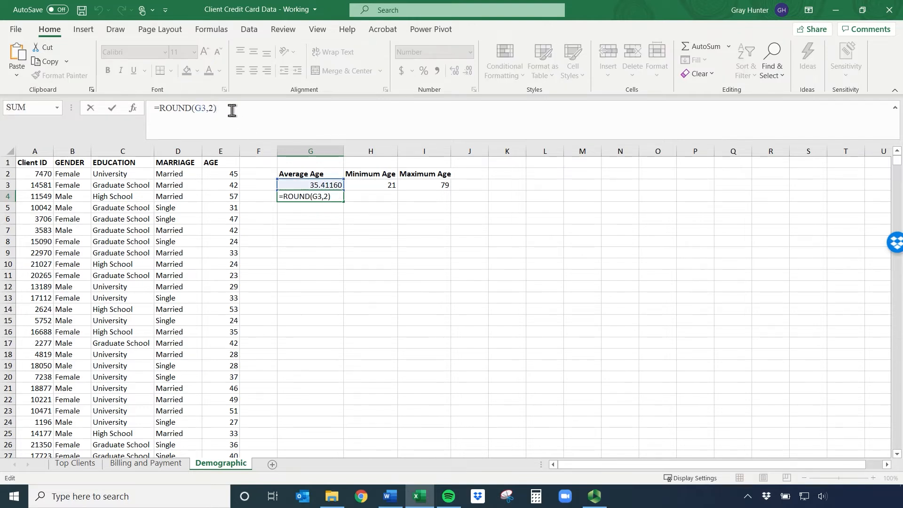
pyautogui.press('BackSpace')
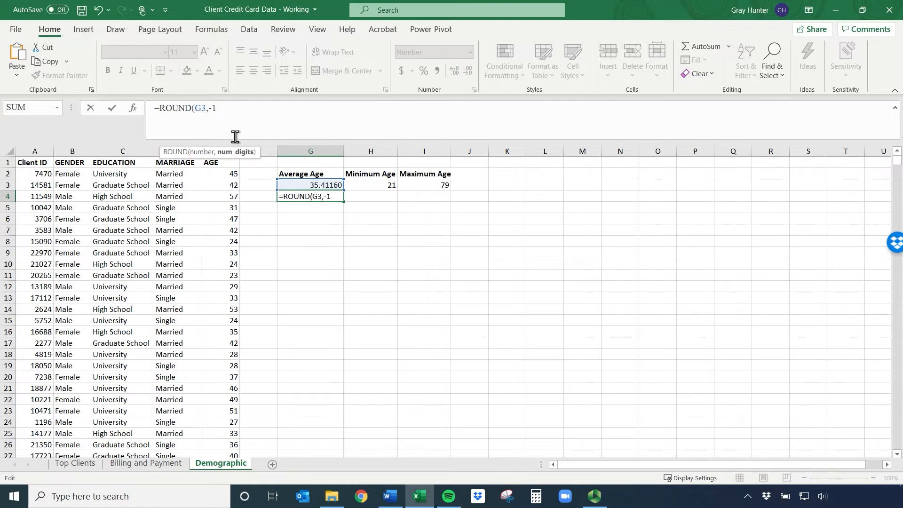
pyautogui.write(')')
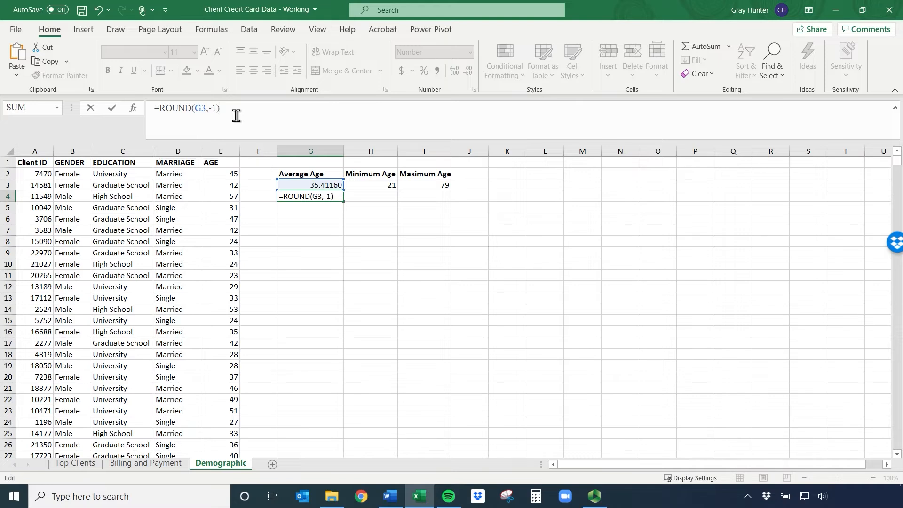
pyautogui.press('Return')
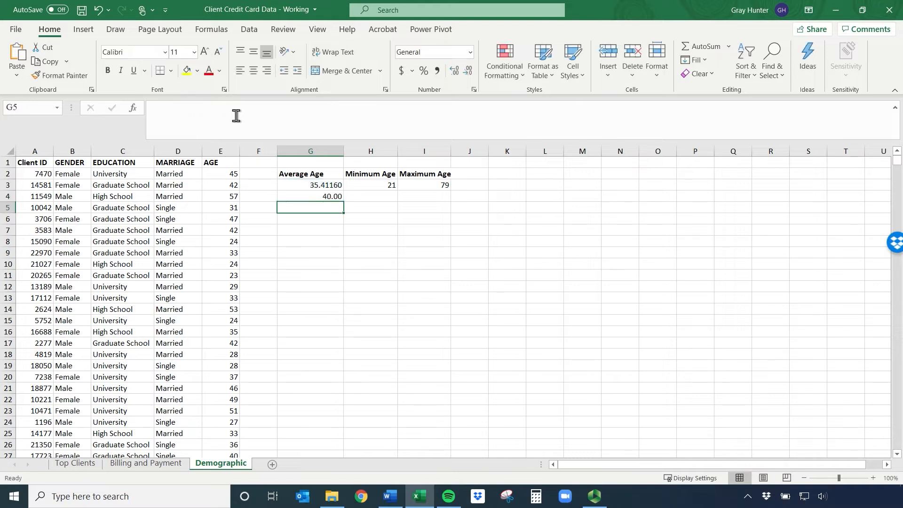
# Clear the rounding formula from cell G4
pyautogui.click(320, 196)
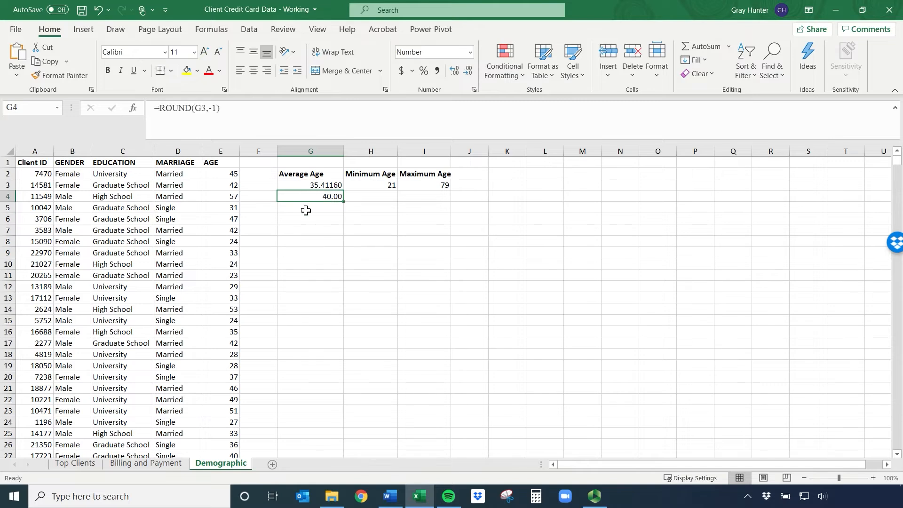
pyautogui.press('Delete')
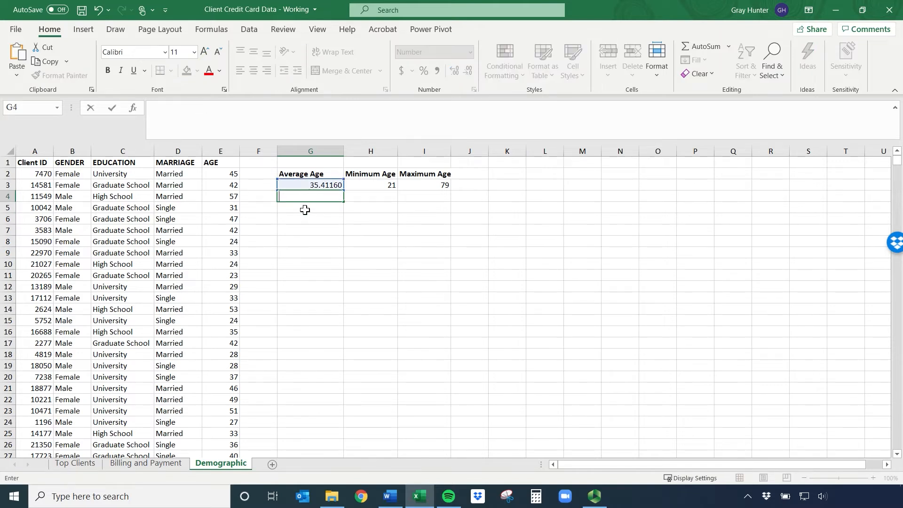
pyautogui.click(305, 207)
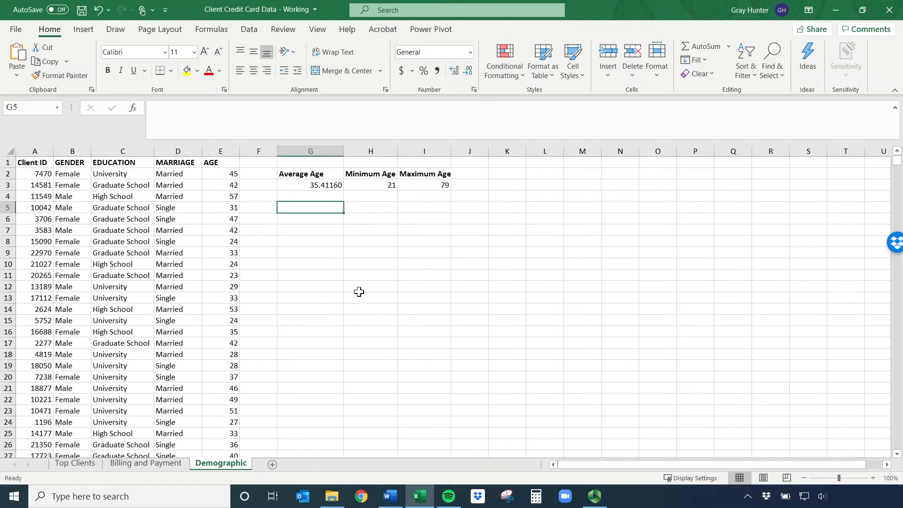
# Insert two blank columns at column C on the Billing and Payment sheet
pyautogui.click(166, 464)
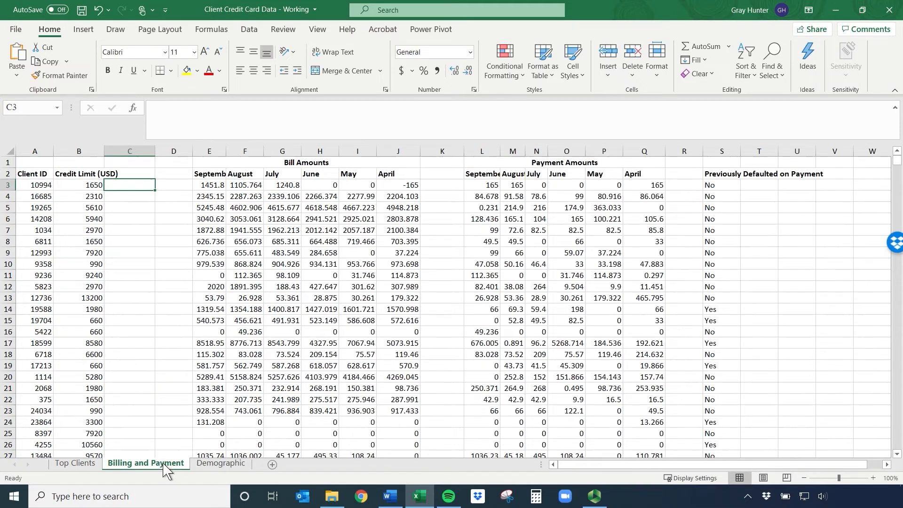
pyautogui.click(134, 151)
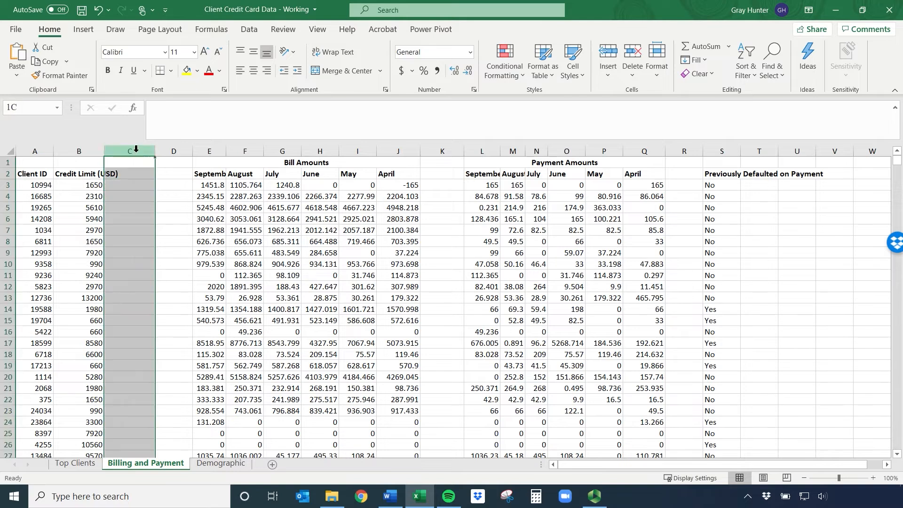
pyautogui.rightClick(136, 151)
pyautogui.click(182, 251)
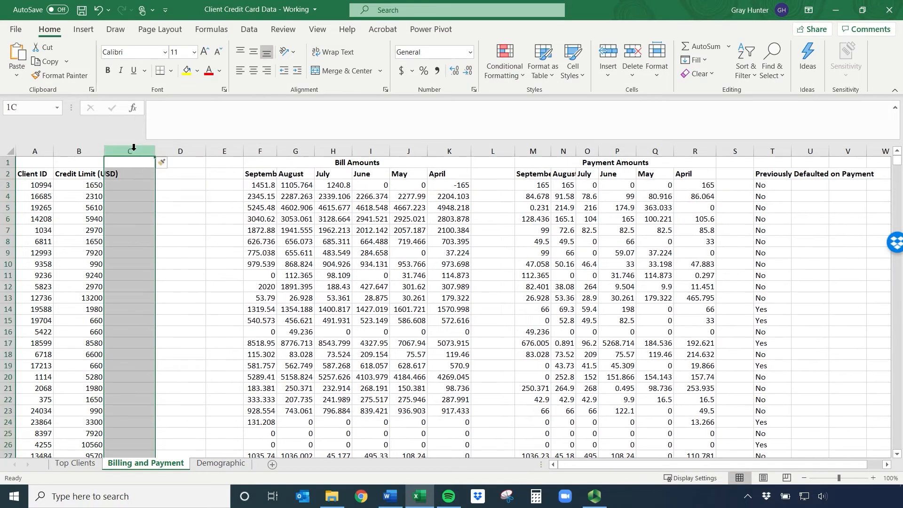
pyautogui.rightClick(134, 151)
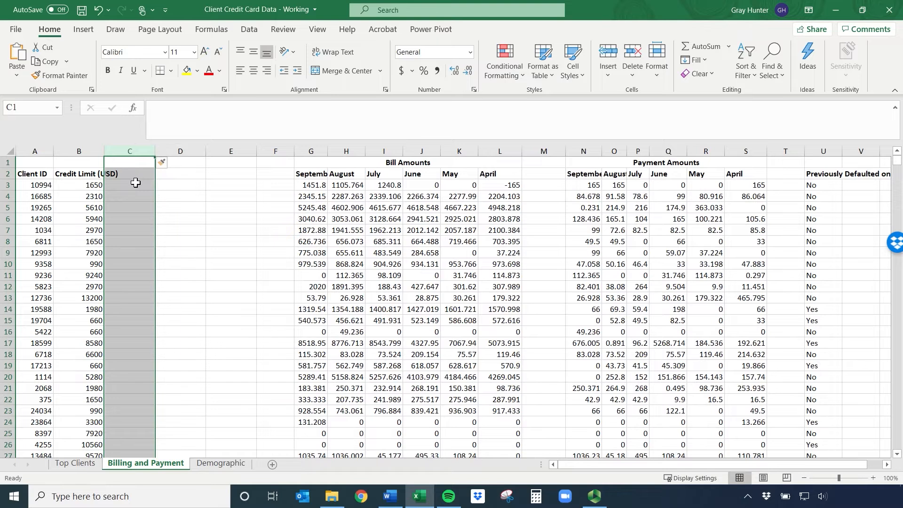
# Enter the headers Avg CL, Min CL and Max CL in cells C2, D2 and E2
pyautogui.click(140, 176)
pyautogui.write('Avg CL')
pyautogui.press('Tab')
pyautogui.write('Mi')
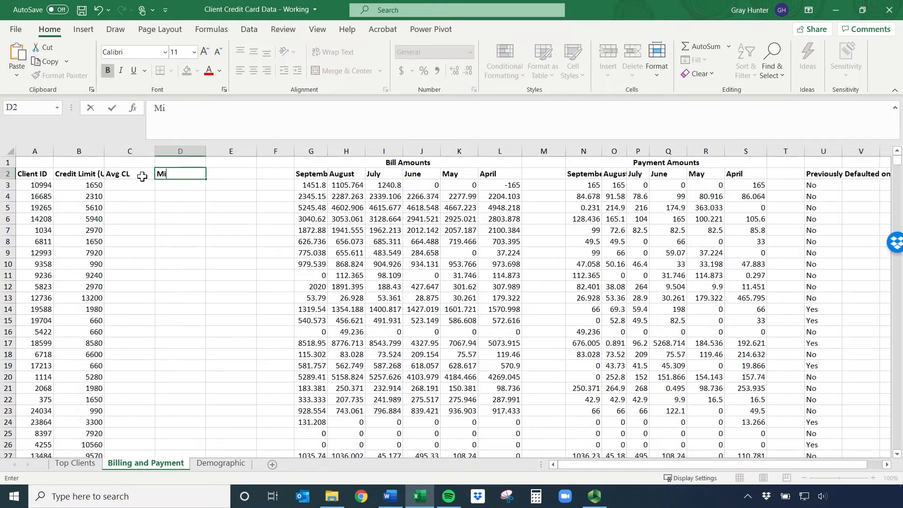
pyautogui.press('Tab')
pyautogui.write('M')
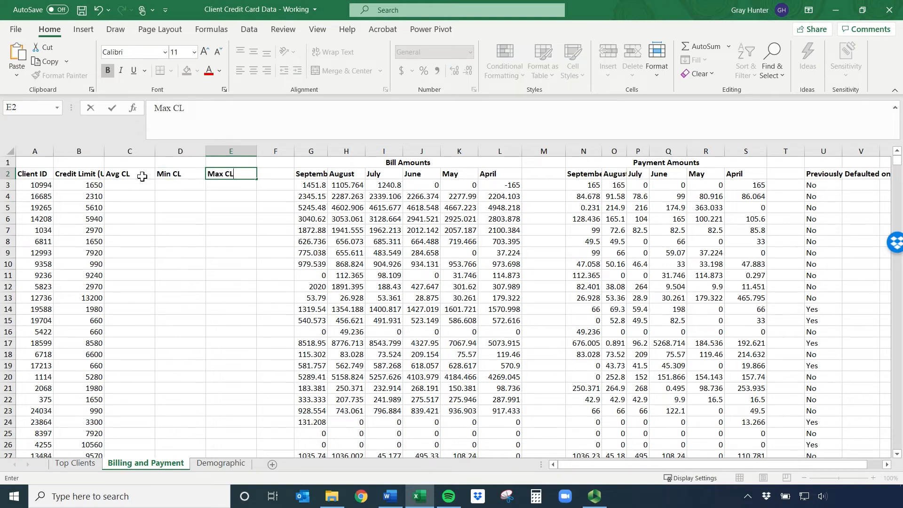
pyautogui.write('ax CL')
pyautogui.press('Return')
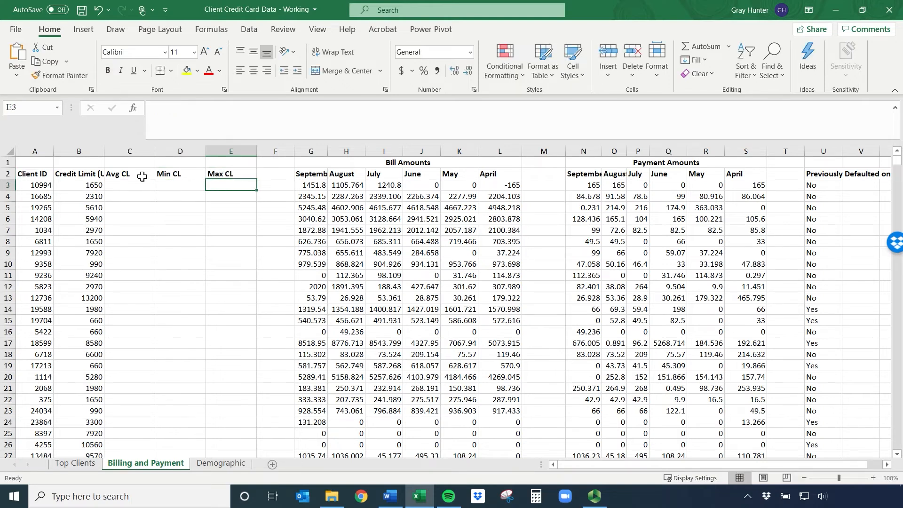
# Autofit the width of column B to its Credit Limit (USD) header, with cell C3 selected
pyautogui.press('Left')
pyautogui.press('Left')
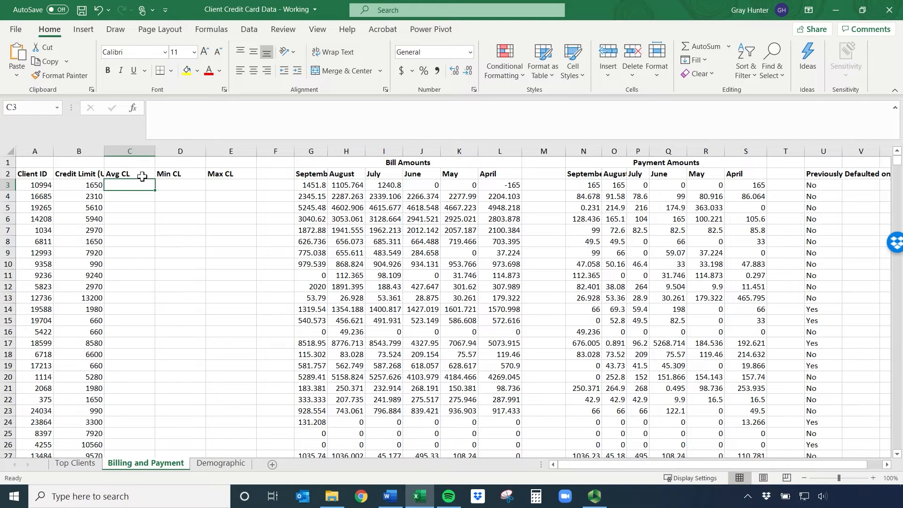
pyautogui.doubleClick(104, 151)
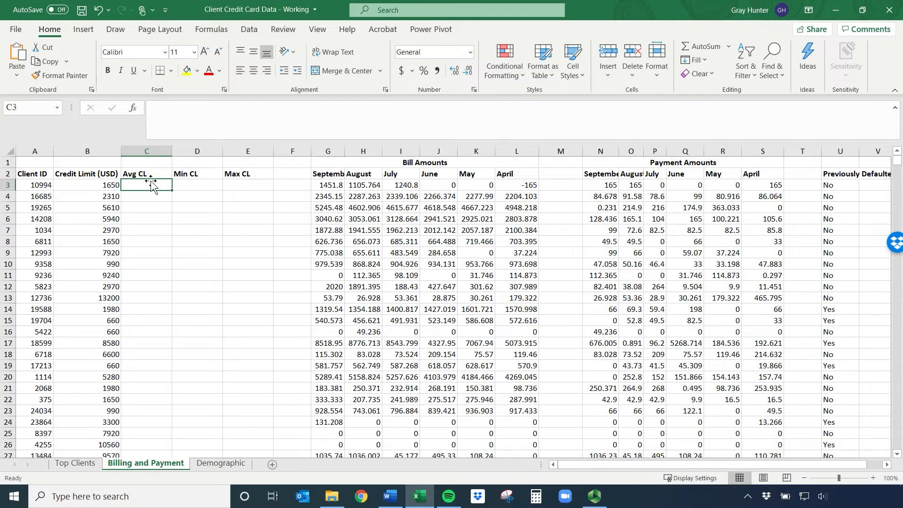
# Enter the formula =AVERAGE(B3:B24334) in cell C3 to average all the credit limits
pyautogui.write('=av')
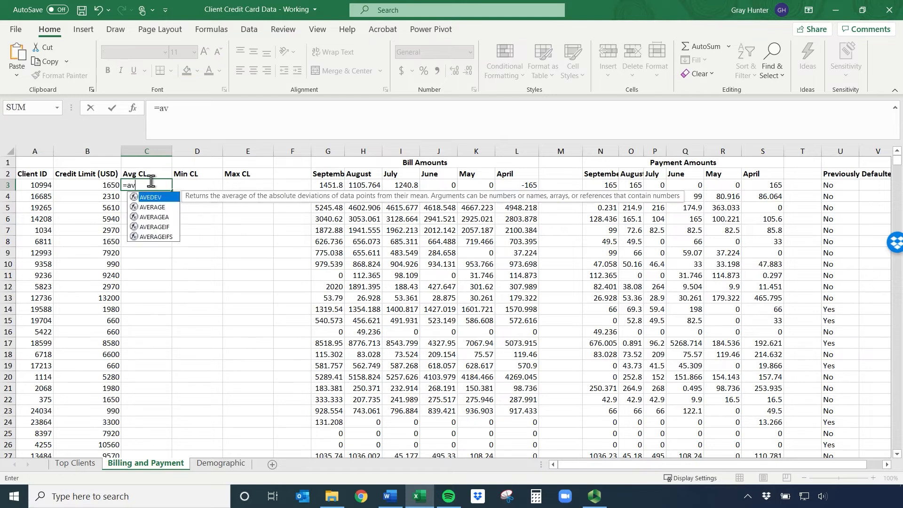
pyautogui.click(160, 207)
pyautogui.doubleClick(160, 207)
pyautogui.click(107, 186)
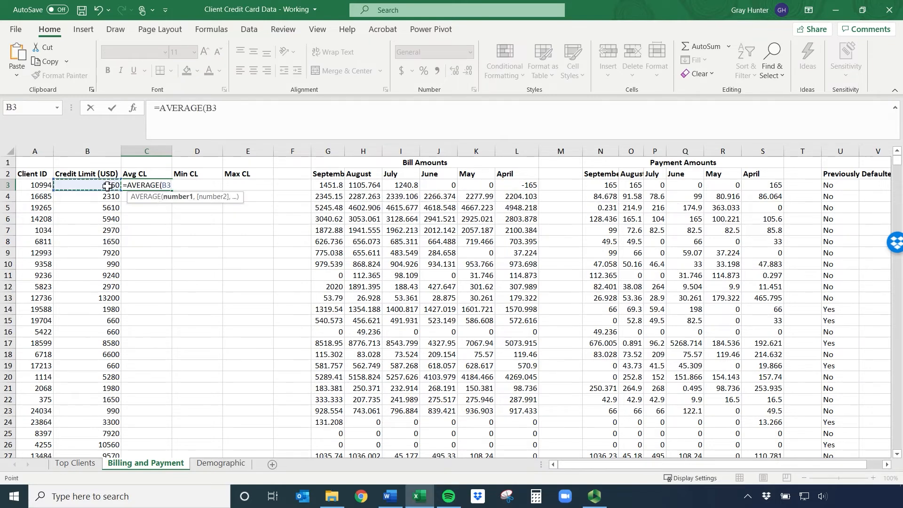
pyautogui.hotkey('ctrl', 'shift', 'Down')
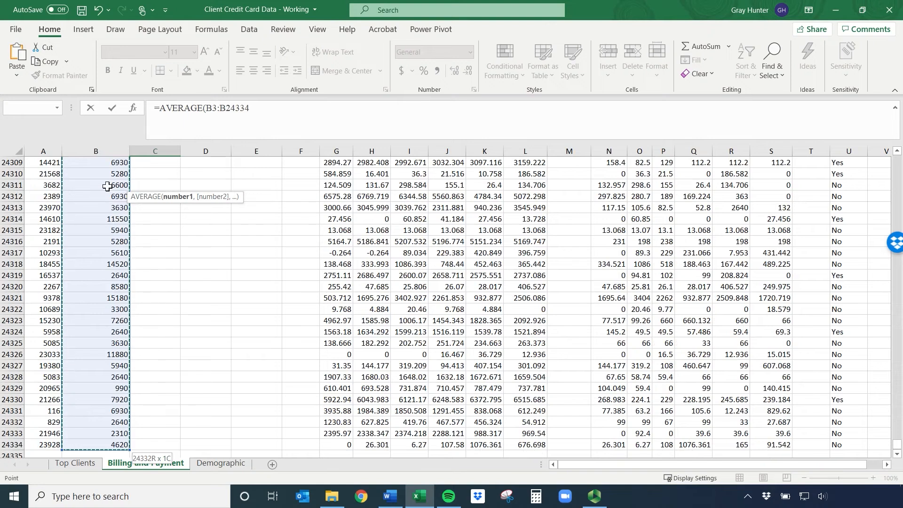
pyautogui.press('Return')
pyautogui.scroll(1, 108, 186)
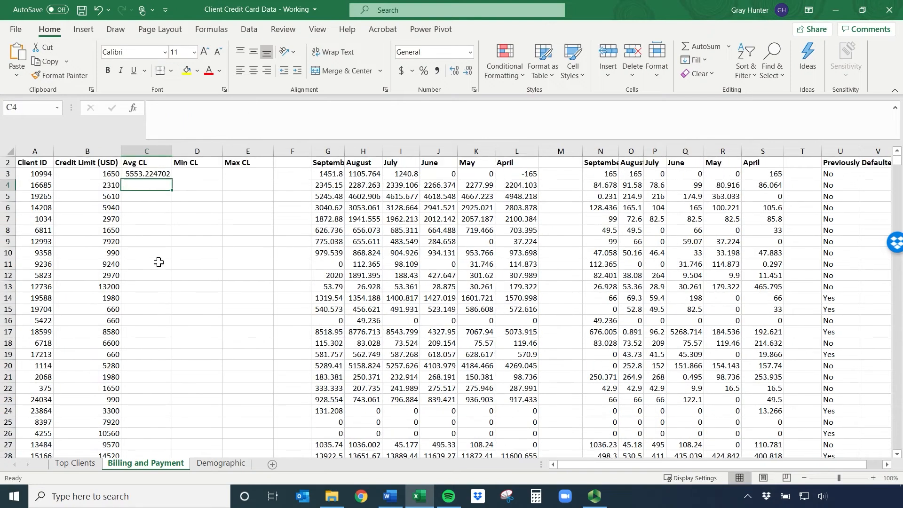
# Enter the formula =ROUND(C3,0) in cell C4 to round the average credit limit to a whole number
pyautogui.click(146, 184)
pyautogui.click(139, 197)
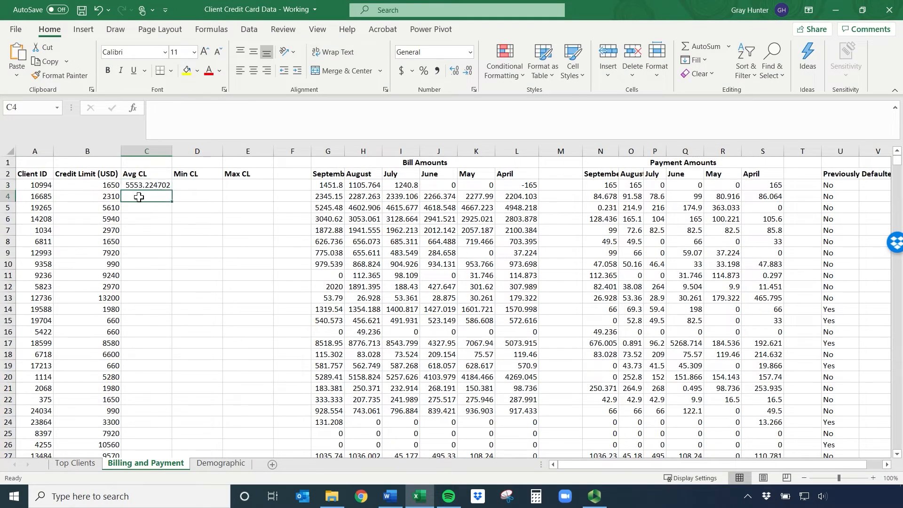
pyautogui.write('=round(')
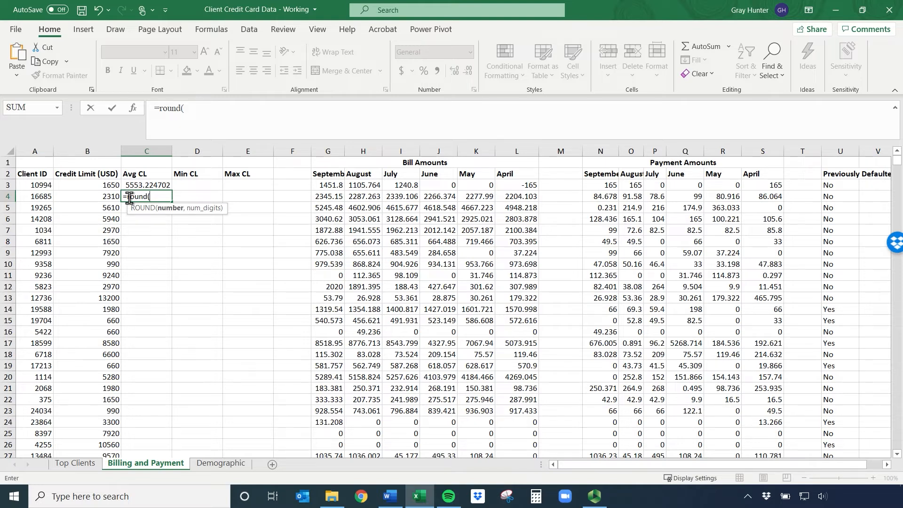
pyautogui.click(143, 186)
pyautogui.write(',0)')
pyautogui.press('Return')
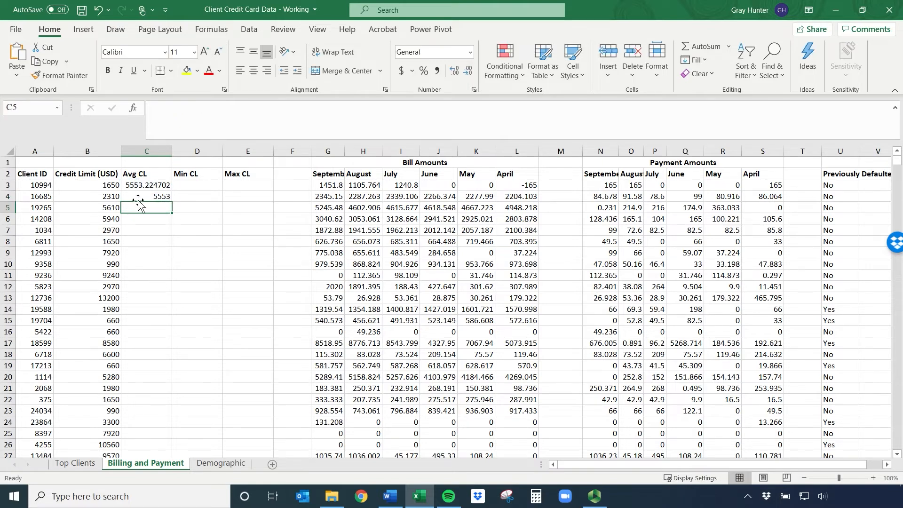
# Enter the formula =ROUND(C3,-2) in cell C5 to round the average credit limit to the nearest hundred
pyautogui.write('=roun')
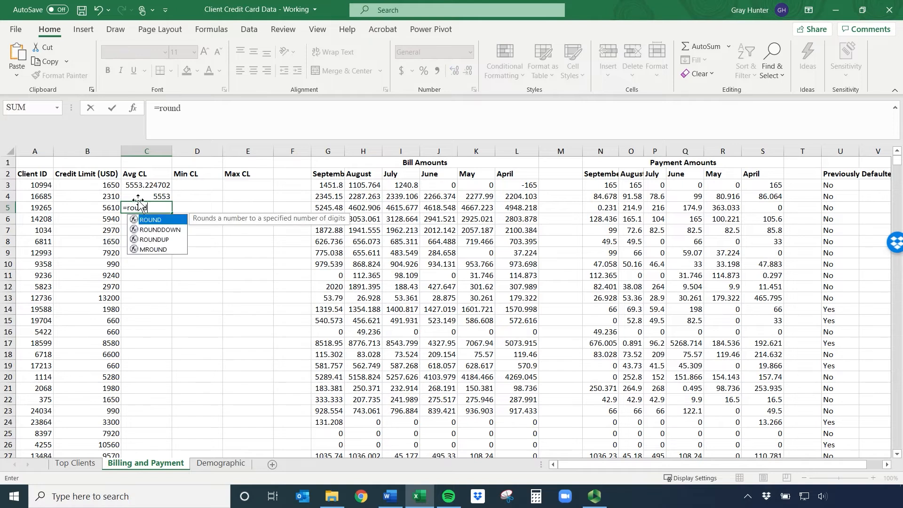
pyautogui.write('d')
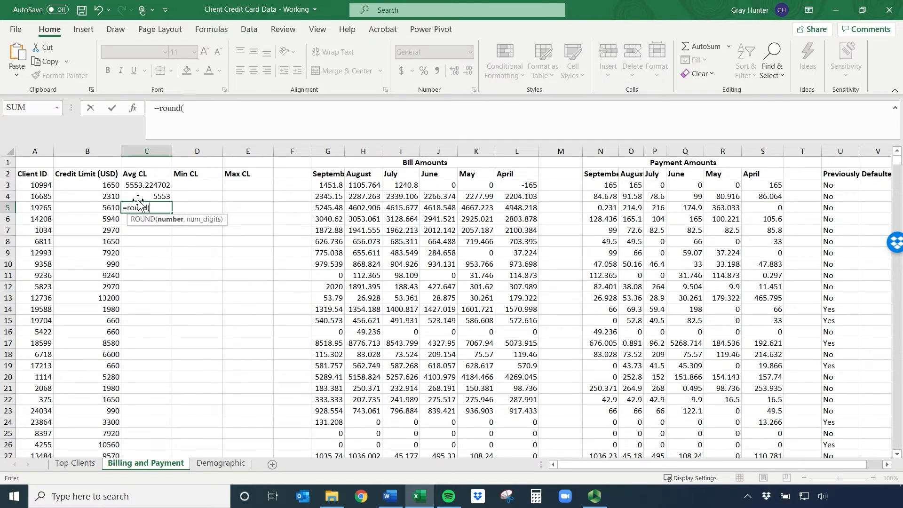
pyautogui.click(154, 184)
pyautogui.write(',-')
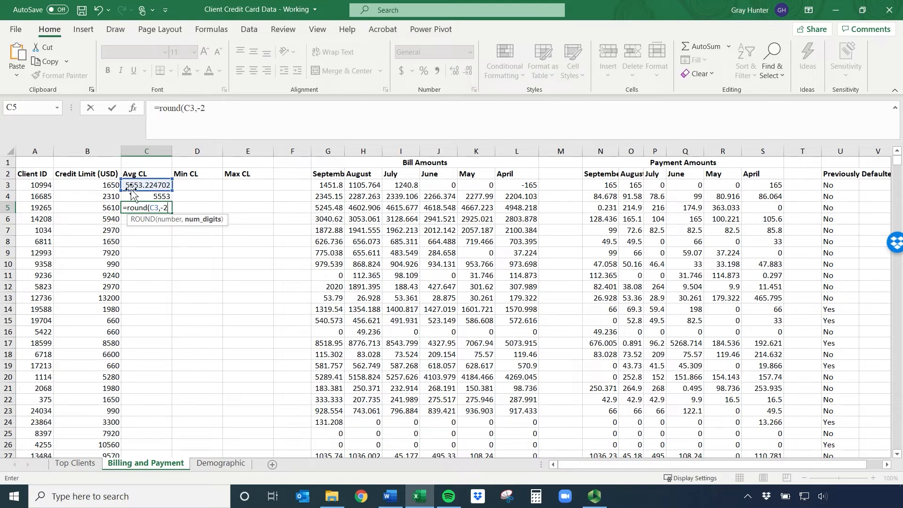
pyautogui.write('2)')
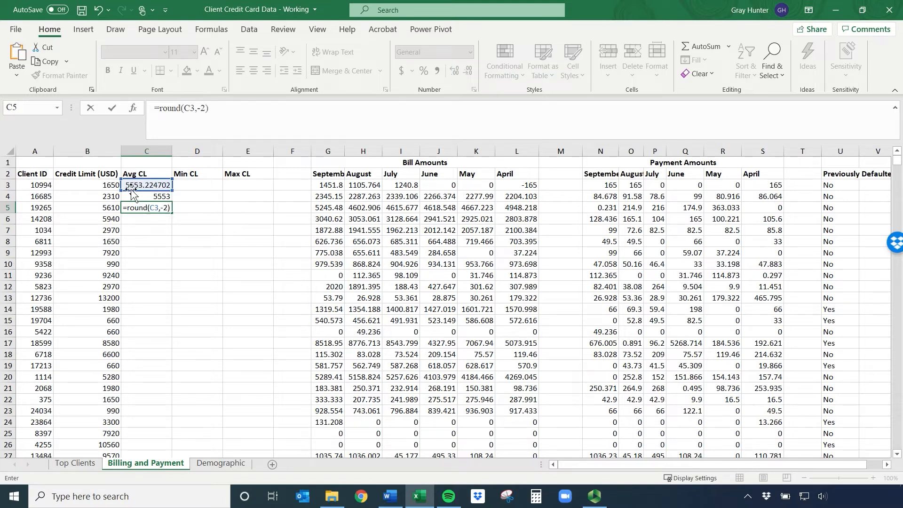
pyautogui.press('Return')
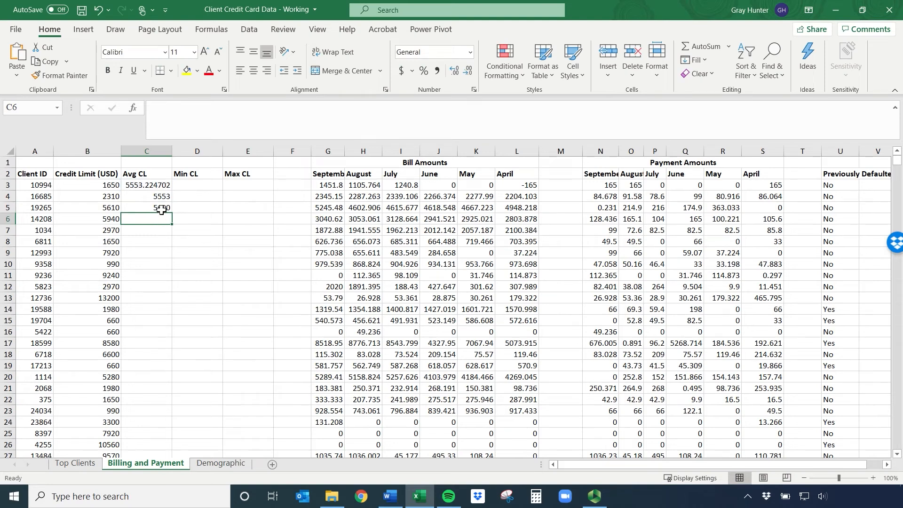
# Enter the formula =MIN(B3:B24334) in cell D3 to find the lowest credit limit
pyautogui.click(194, 184)
pyautogui.write('=')
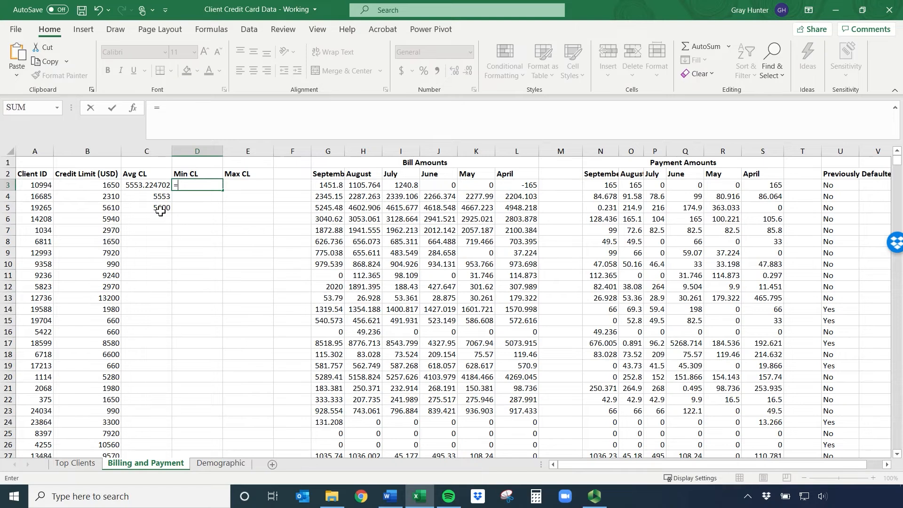
pyautogui.write('min(')
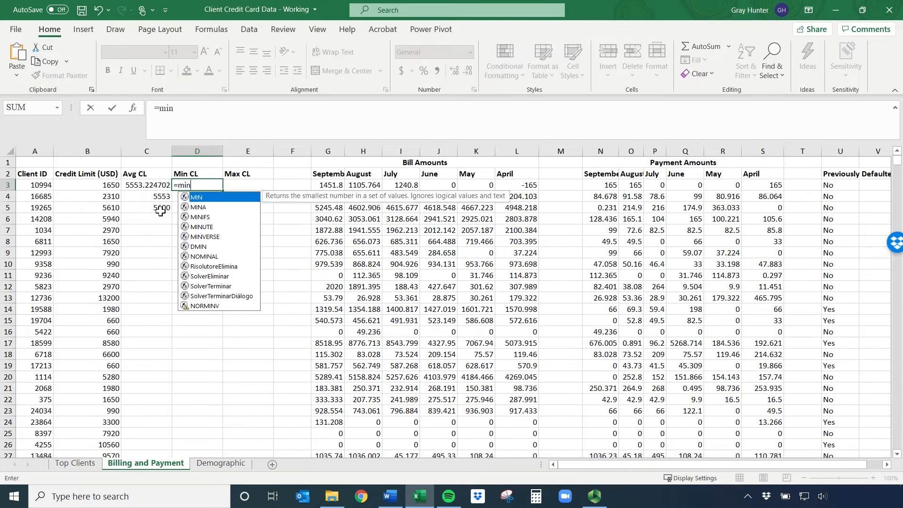
pyautogui.click(102, 186)
pyautogui.hotkey('ctrl', 'shift', 'Down')
pyautogui.press('Return')
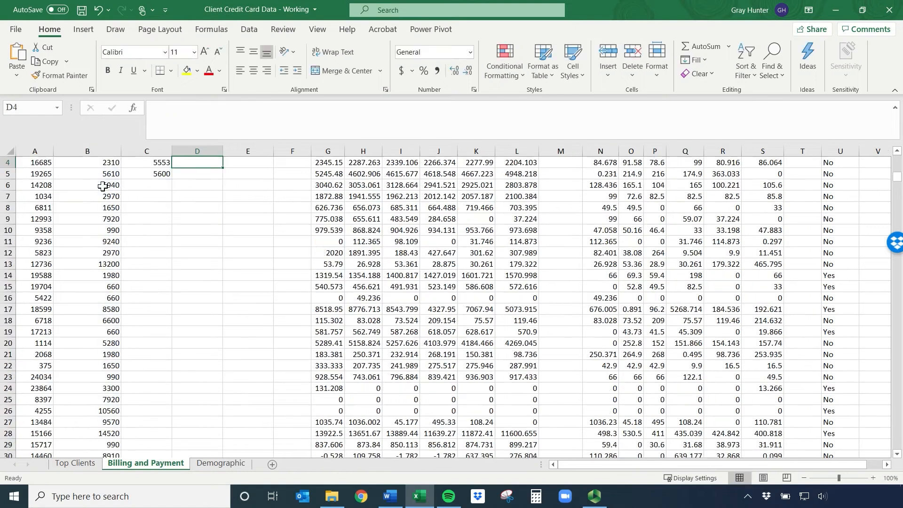
# Enter the formula =MAX(B3:B24334) in cell E3 to find the highest credit limit
pyautogui.scroll(1, 281, 176)
pyautogui.click(244, 183)
pyautogui.write('=max')
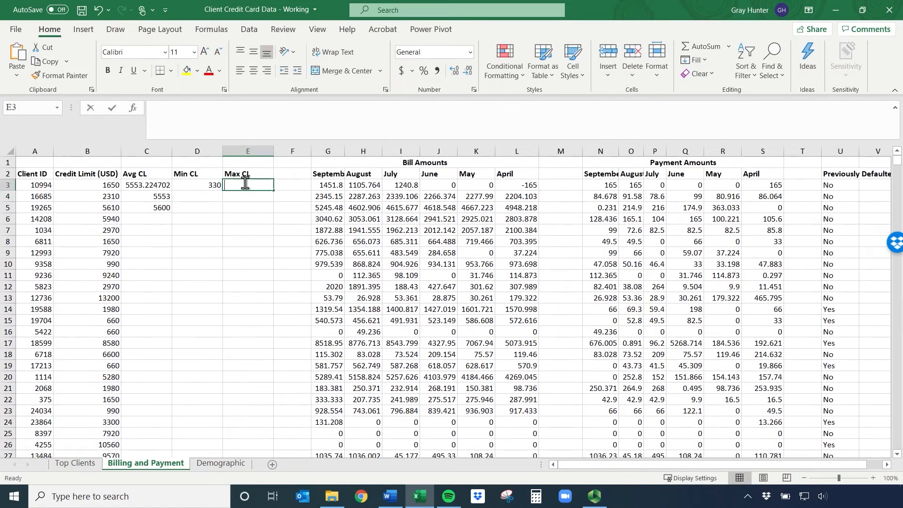
pyautogui.doubleClick(243, 197)
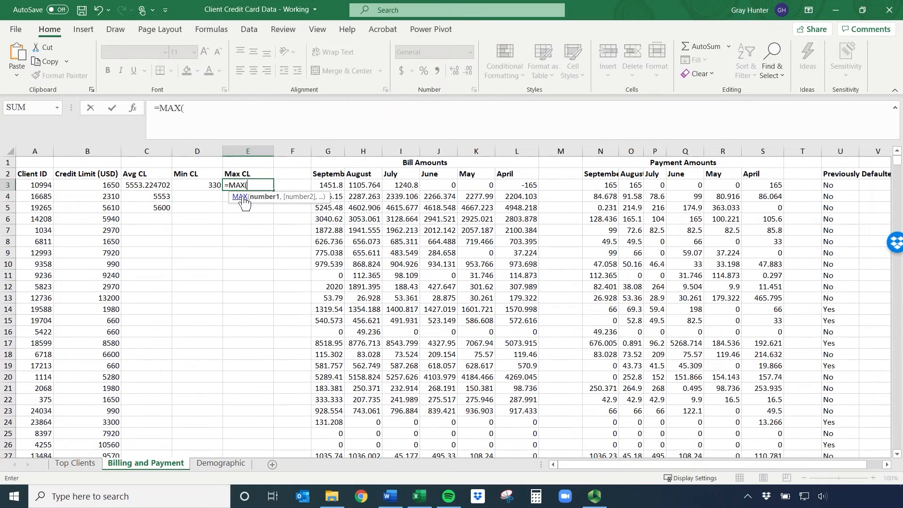
pyautogui.click(99, 184)
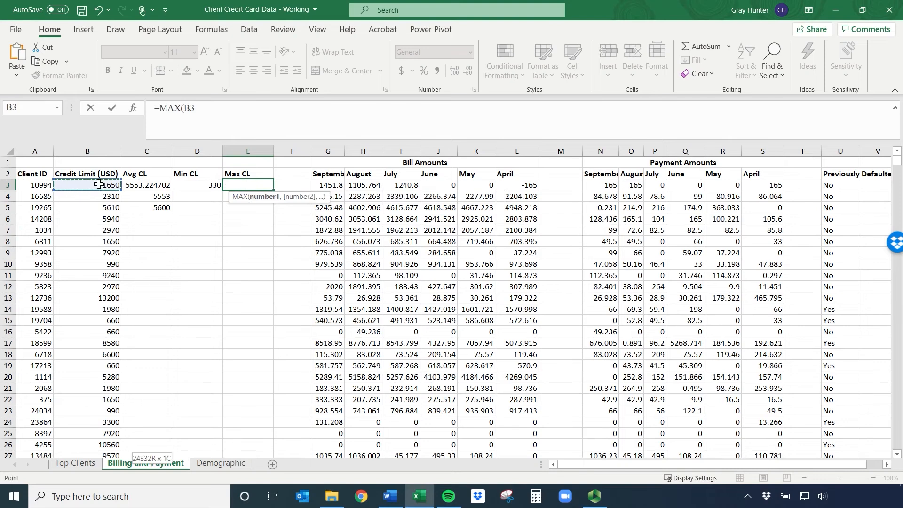
pyautogui.hotkey('ctrl', 'shift', 'Down')
pyautogui.press('Return')
pyautogui.scroll(1, 107, 204)
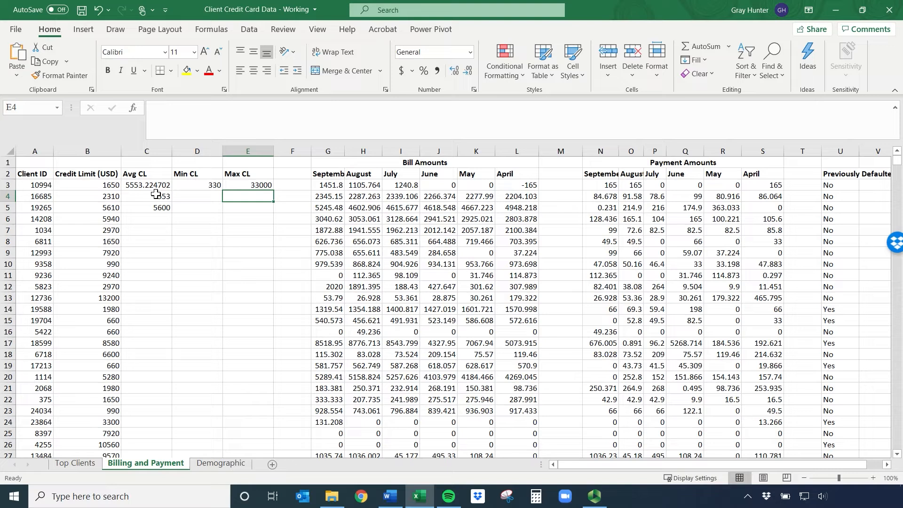
pyautogui.click(156, 194)
pyautogui.hotkey('shift', 'Down')
pyautogui.click(149, 195)
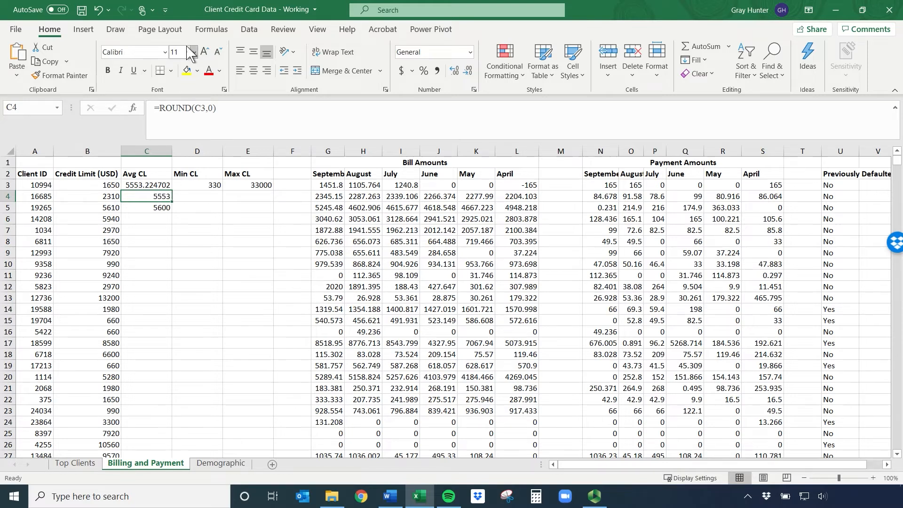
pyautogui.doubleClick(200, 109)
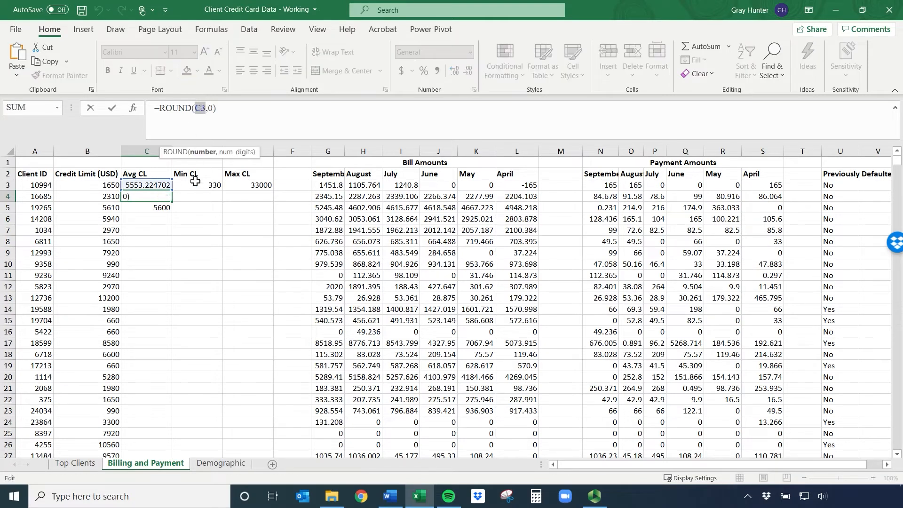
pyautogui.click(186, 240)
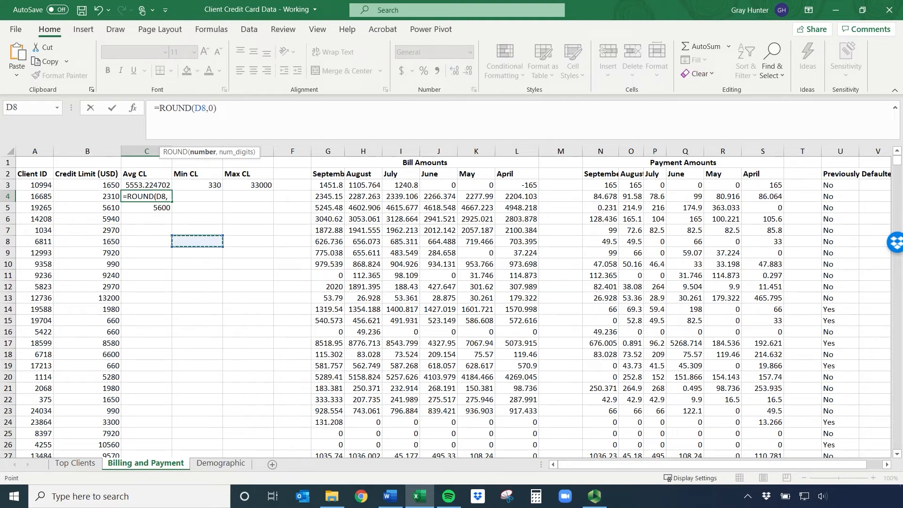
pyautogui.click(148, 296)
pyautogui.press('Escape')
pyautogui.click(181, 277)
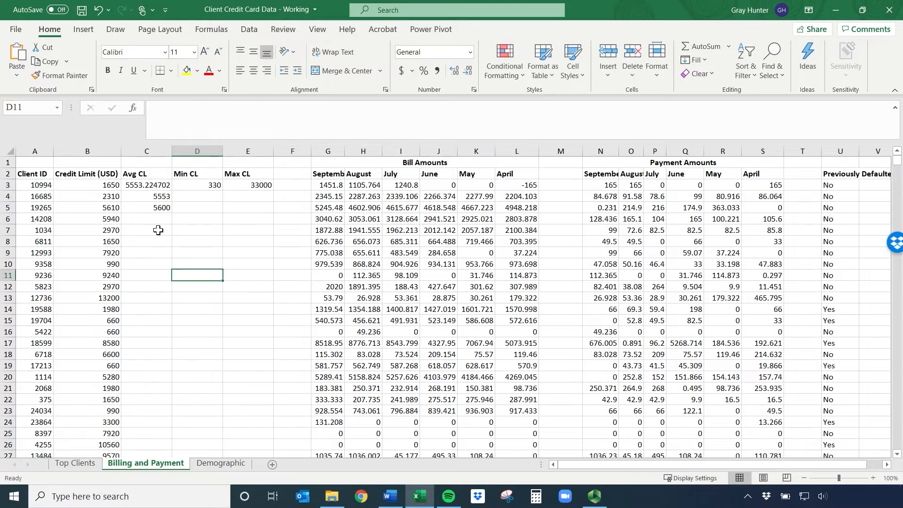
# Fill the whole-number ROUND formula from C4 across to D4 and E4 for the minimum and maximum credit limits
pyautogui.click(144, 196)
pyautogui.moveTo(172, 200); pyautogui.dragTo(261, 201)
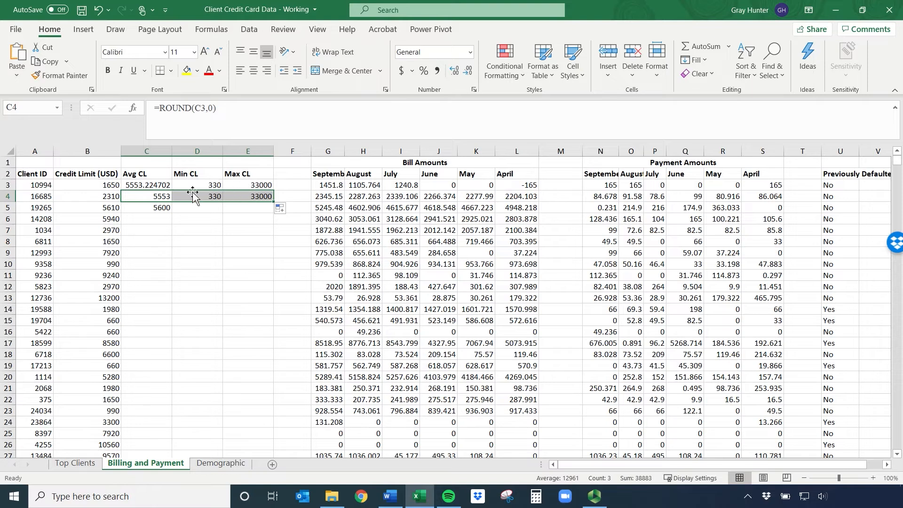
pyautogui.click(210, 187)
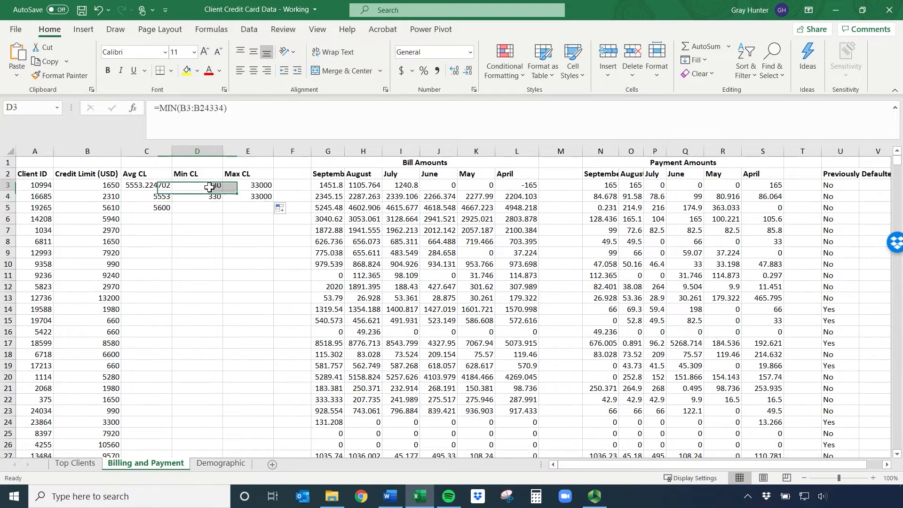
# Fill the nearest-hundred ROUND formula from C5 across to D5 and E5
pyautogui.click(148, 209)
pyautogui.moveTo(177, 212); pyautogui.dragTo(250, 211)
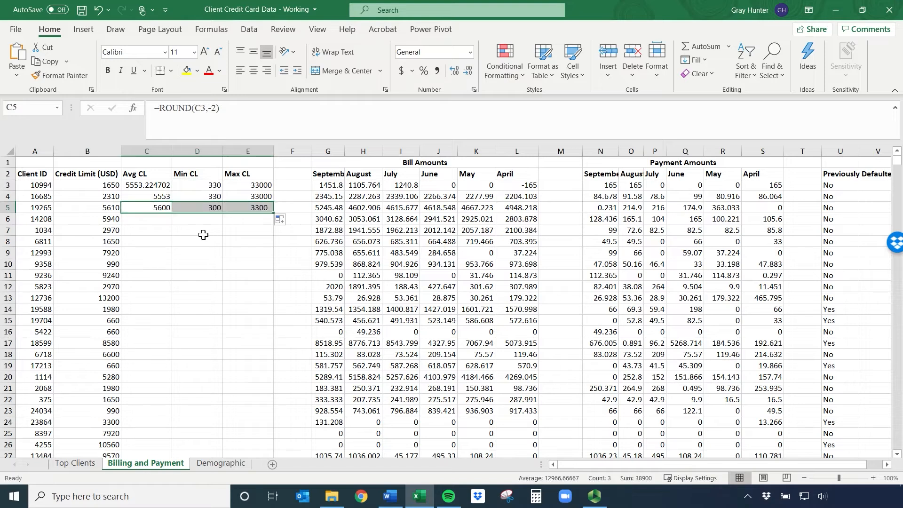
# Change the formula in E5 to =ROUND(E3,-3) to round the maximum credit limit to the nearest thousand
pyautogui.click(251, 209)
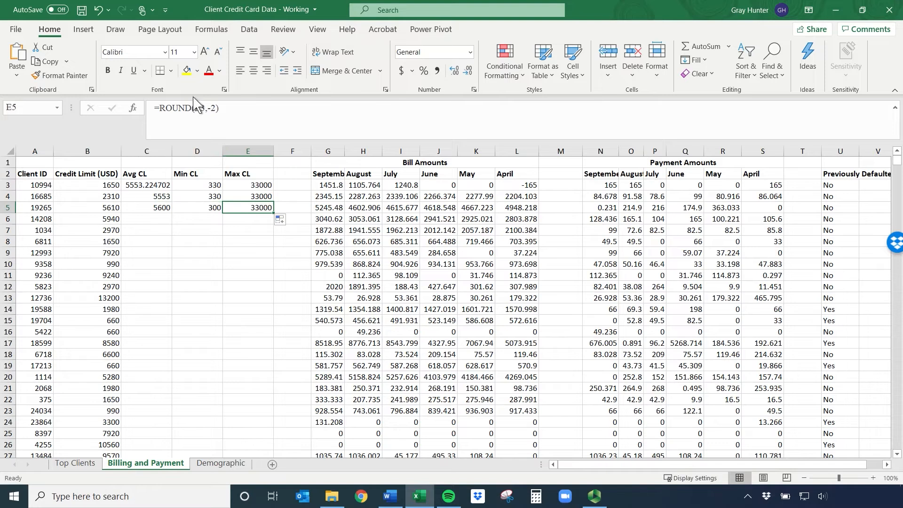
pyautogui.click(216, 108)
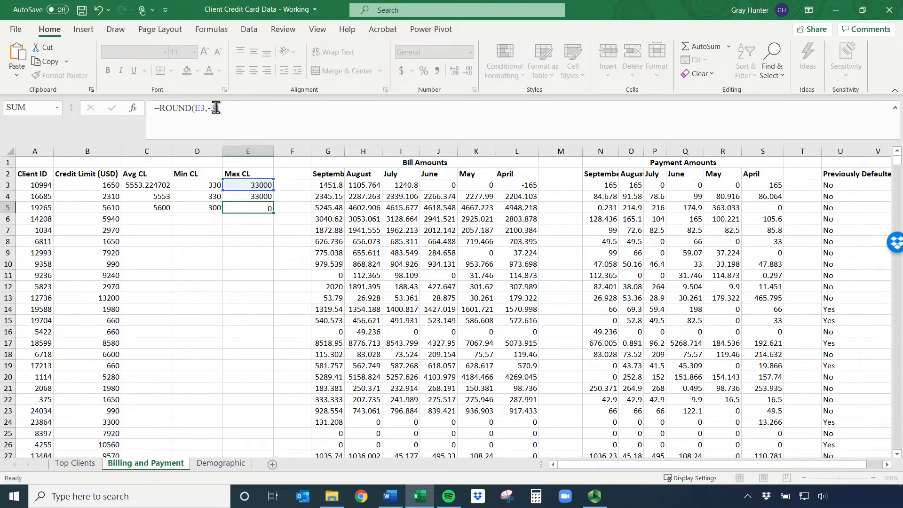
pyautogui.press('Return')
# Change the formula in E5 to =ROUND(E3,-4) to round the maximum credit limit to the nearest ten thousand
pyautogui.click(244, 207)
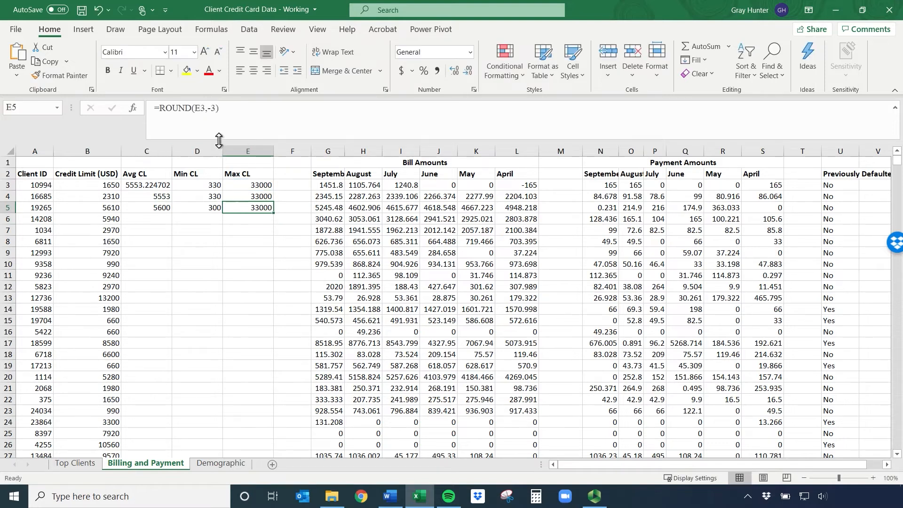
pyautogui.click(216, 107)
pyautogui.press('BackSpace')
pyautogui.write('4')
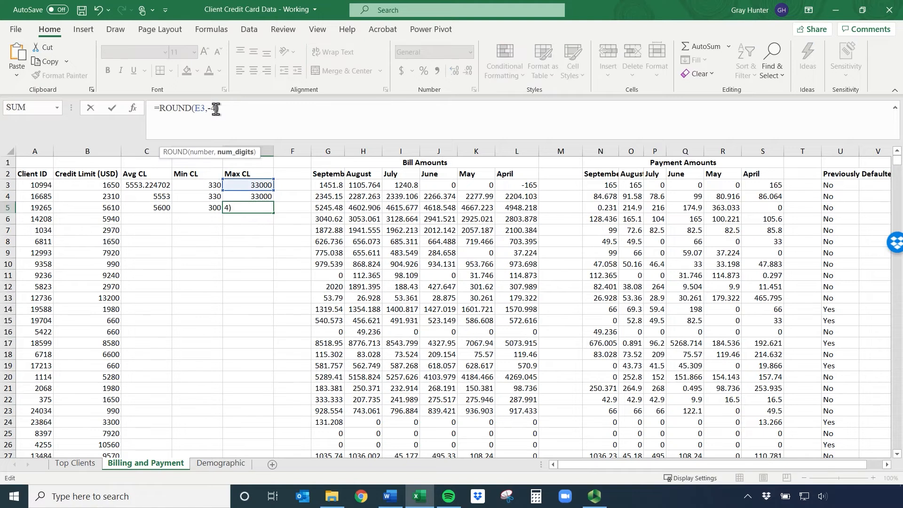
pyautogui.press('Return')
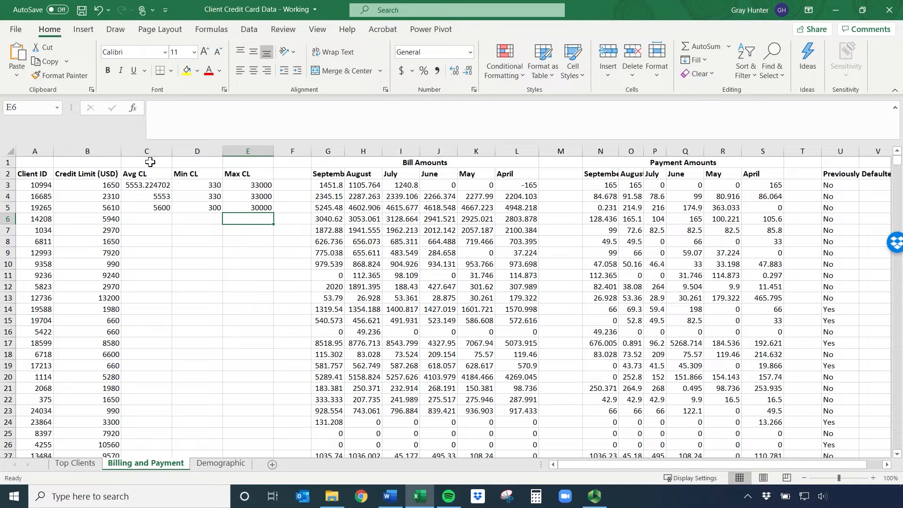
# Delete columns C to E containing the Avg CL, Min CL and Max CL calculations
pyautogui.moveTo(152, 152); pyautogui.dragTo(248, 154)
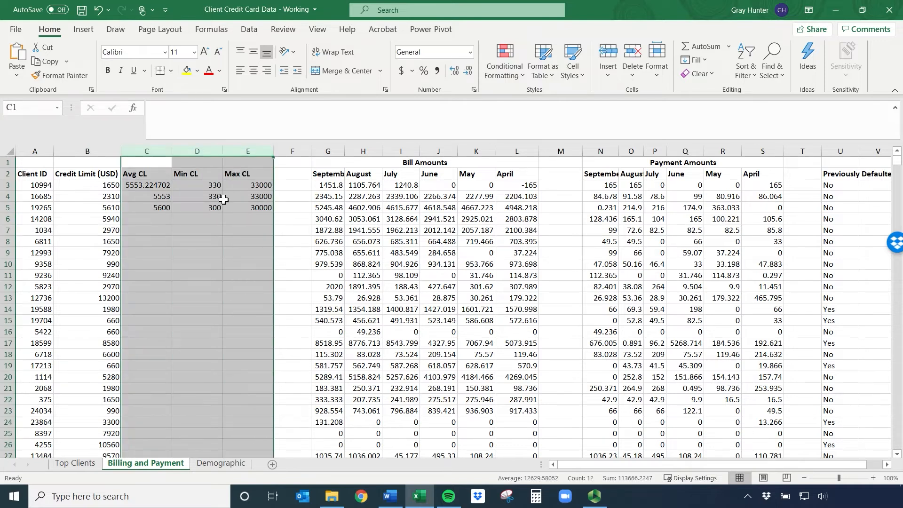
pyautogui.click(217, 207)
pyautogui.moveTo(143, 149); pyautogui.dragTo(243, 155)
pyautogui.click(207, 186)
pyautogui.click(157, 150)
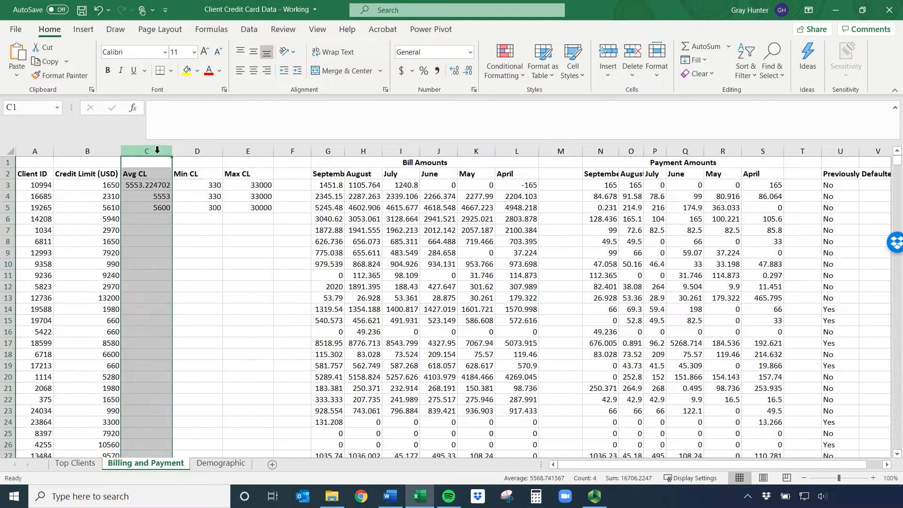
pyautogui.keyDown('shift'); pyautogui.click(249, 149); pyautogui.keyUp('shift')
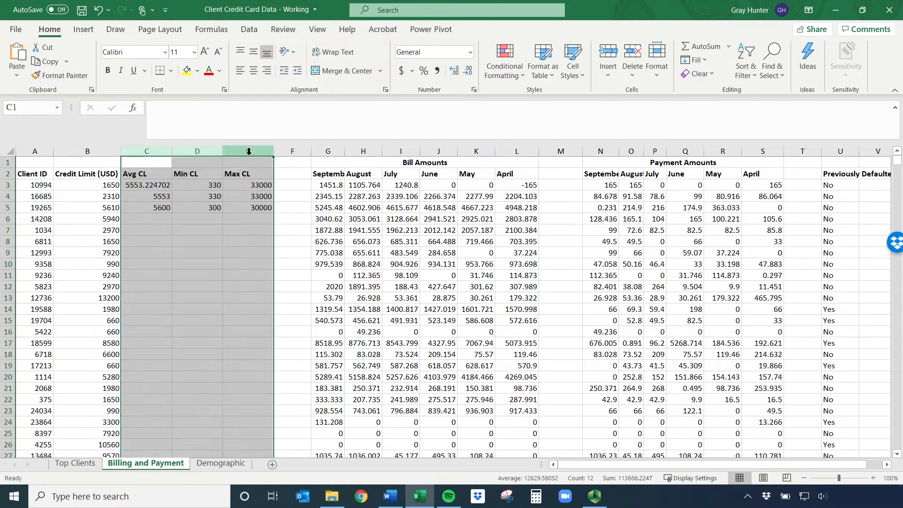
pyautogui.rightClick(249, 153)
pyautogui.click(287, 272)
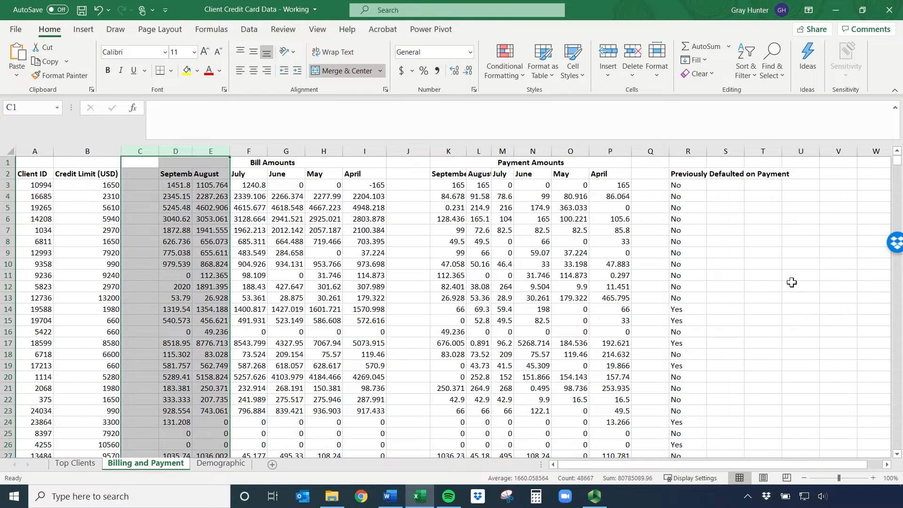
# Autofit the width of column R to its Previously Defaulted on Payment header, with cell R2 selected
pyautogui.click(721, 201)
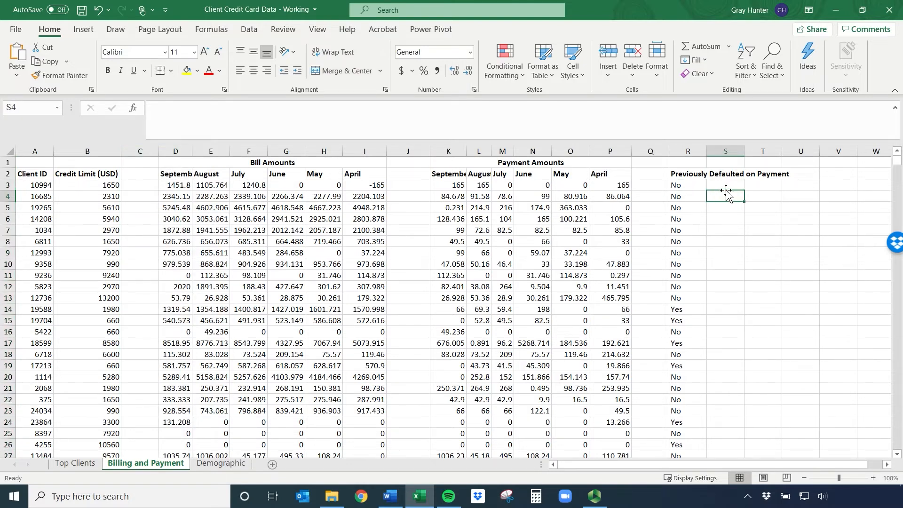
pyautogui.moveTo(689, 175); pyautogui.dragTo(678, 261)
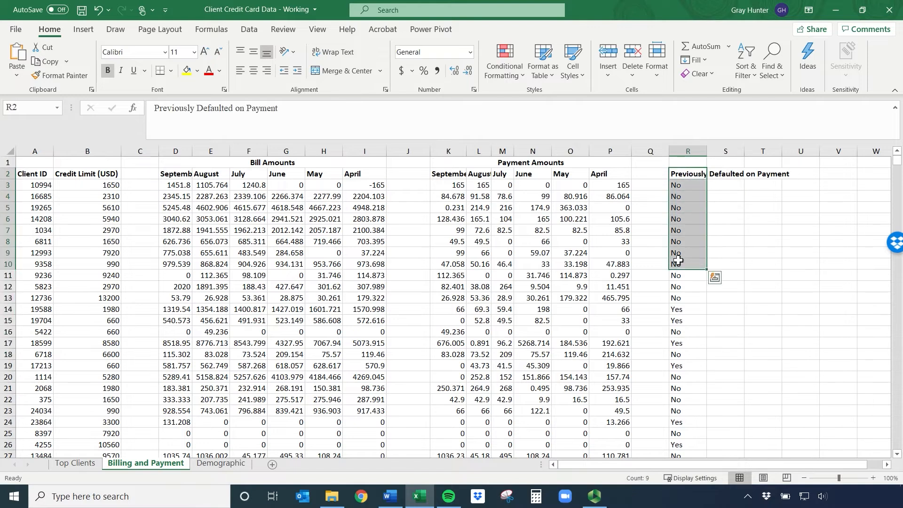
pyautogui.click(694, 177)
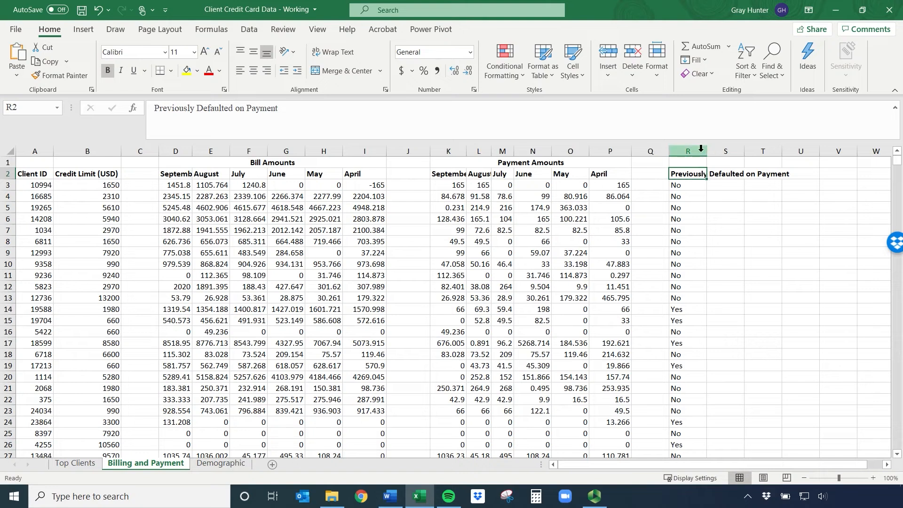
pyautogui.doubleClick(707, 150)
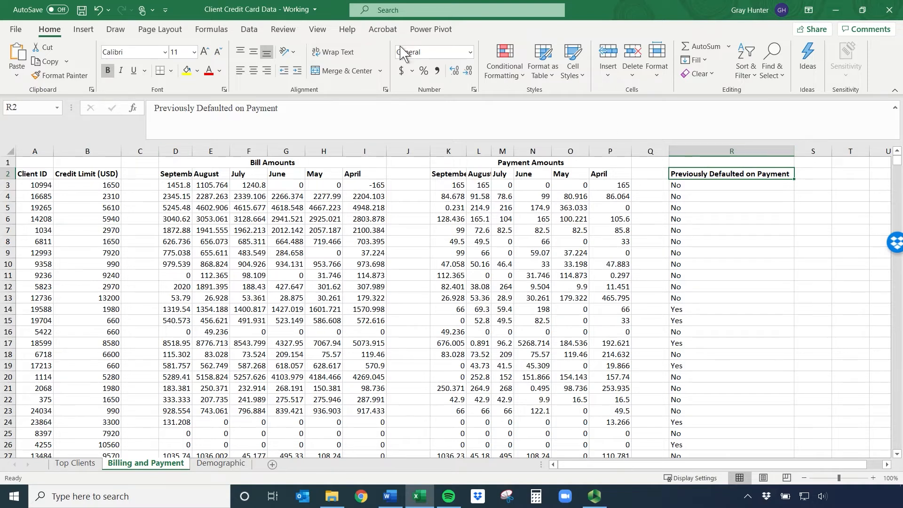
# Wrap the header text in R2, narrowing column R and autofitting row 2 so the header fits on three lines
pyautogui.click(345, 55)
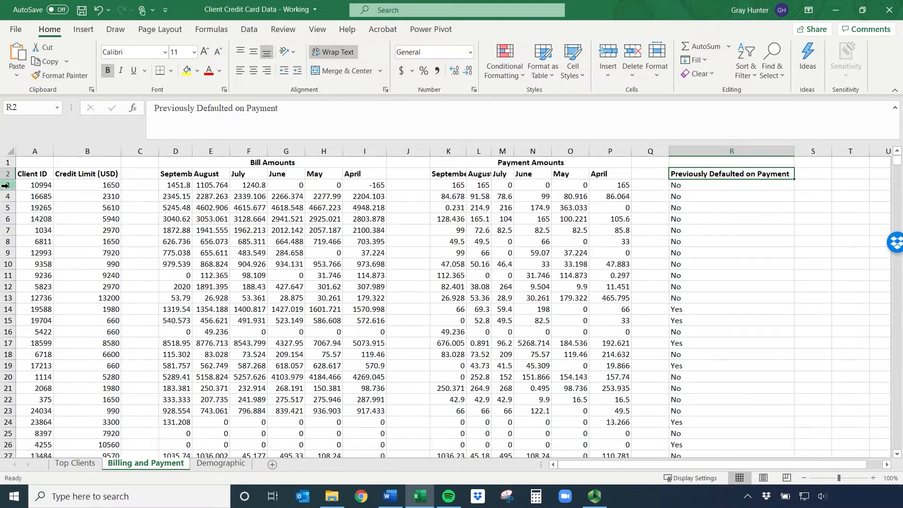
pyautogui.moveTo(794, 153); pyautogui.dragTo(741, 150)
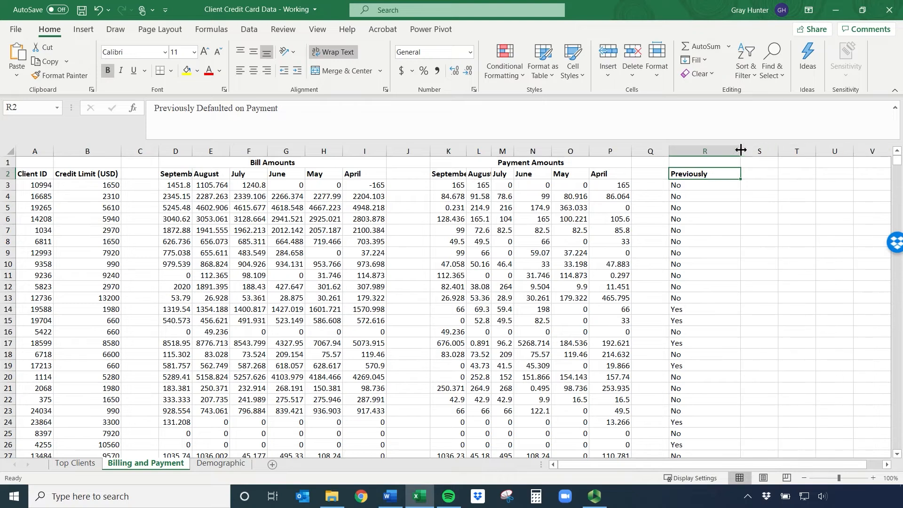
pyautogui.doubleClick(4, 179)
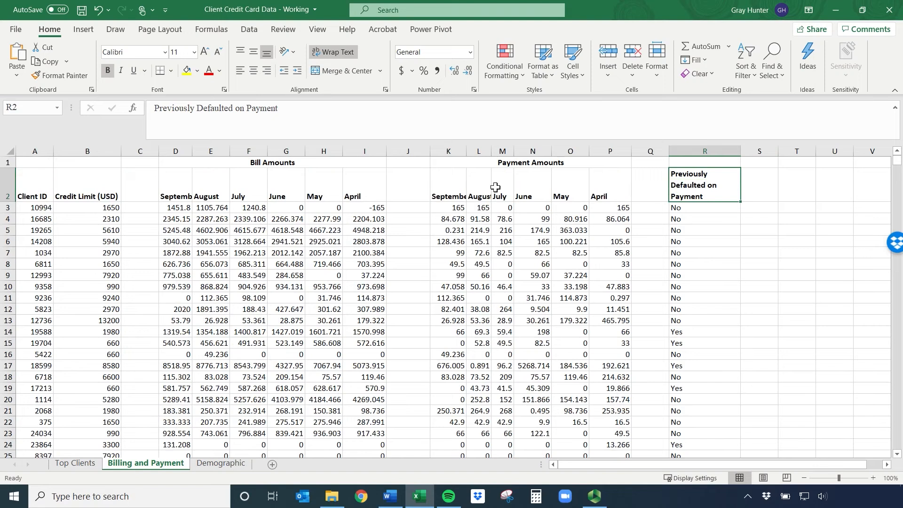
# Center the R2 header horizontally and vertically, and center all of column R horizontally
pyautogui.click(253, 71)
pyautogui.click(253, 52)
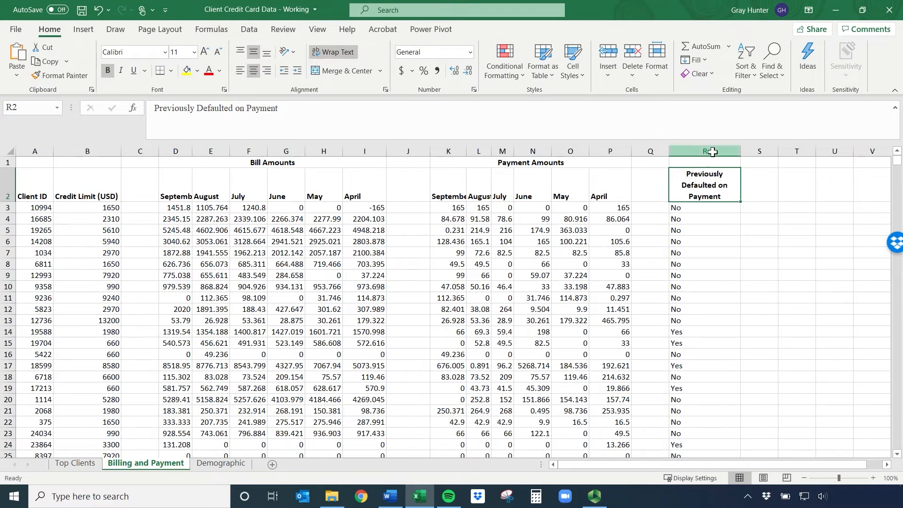
pyautogui.click(712, 151)
pyautogui.click(253, 70)
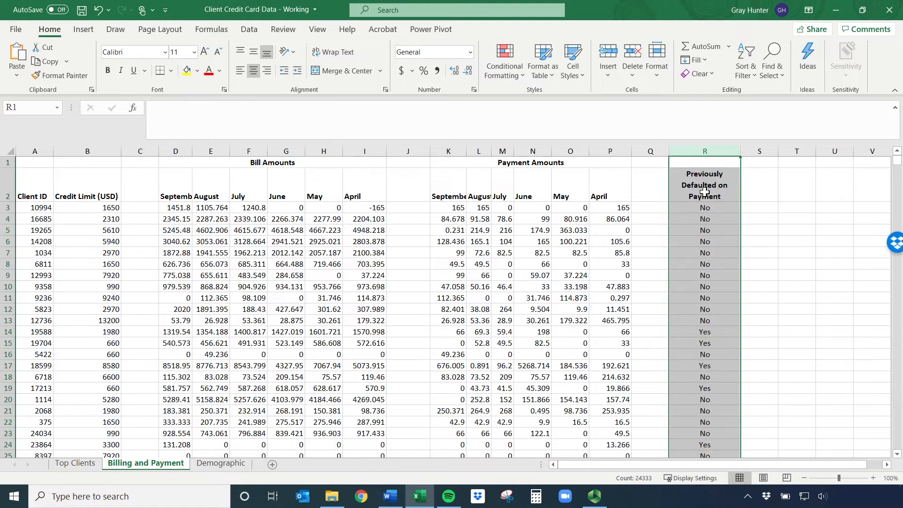
pyautogui.click(762, 197)
pyautogui.moveTo(728, 207); pyautogui.dragTo(719, 334)
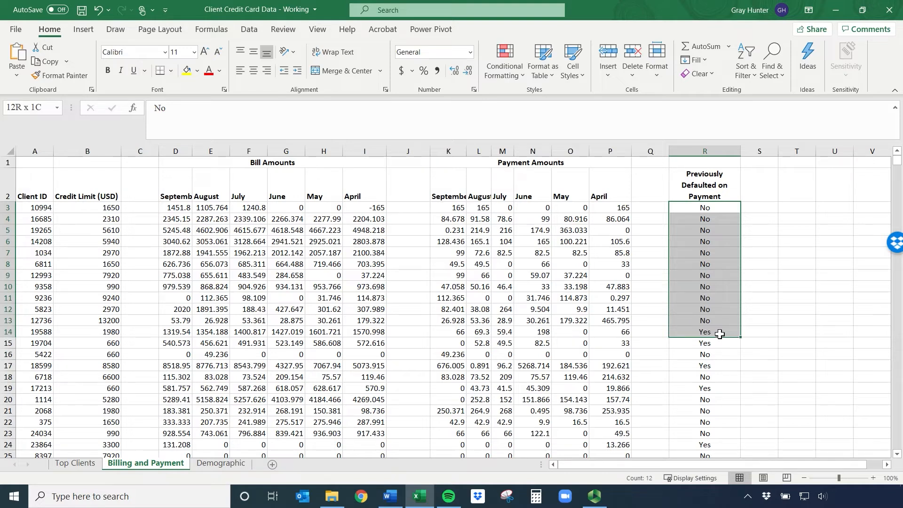
pyautogui.moveTo(720, 334); pyautogui.dragTo(720, 334)
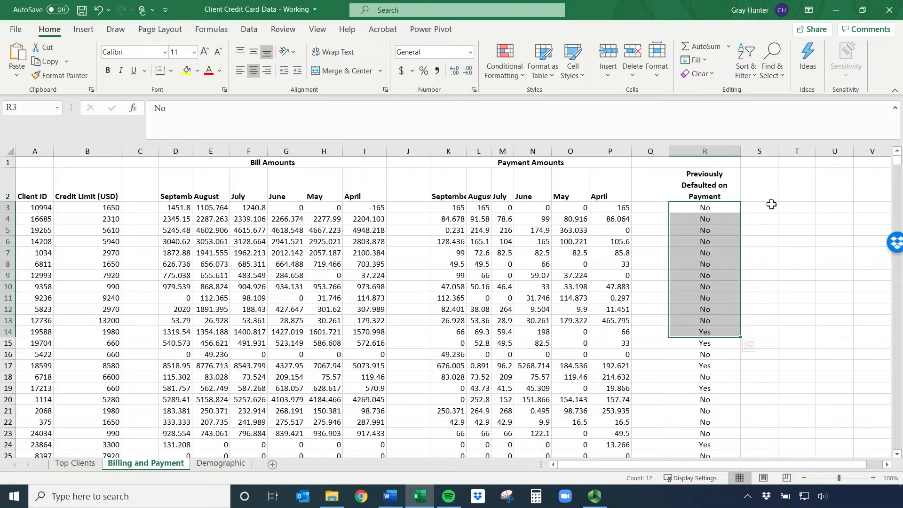
pyautogui.click(710, 186)
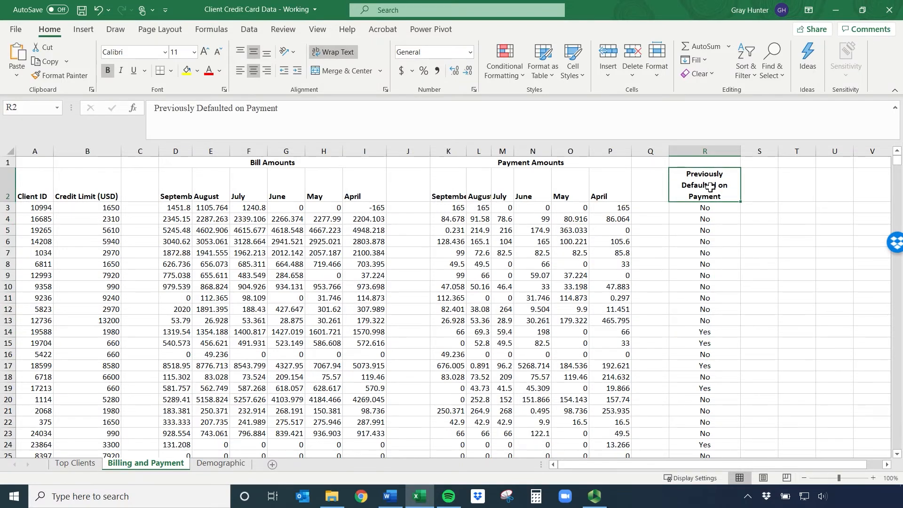
# Copy the Previously Defaulted on Payment header from R2 into S2 and widen column S so it fits on three lines
pyautogui.hotkey('ctrl', 'c')
pyautogui.click(766, 188)
pyautogui.hotkey('ctrl', 'v')
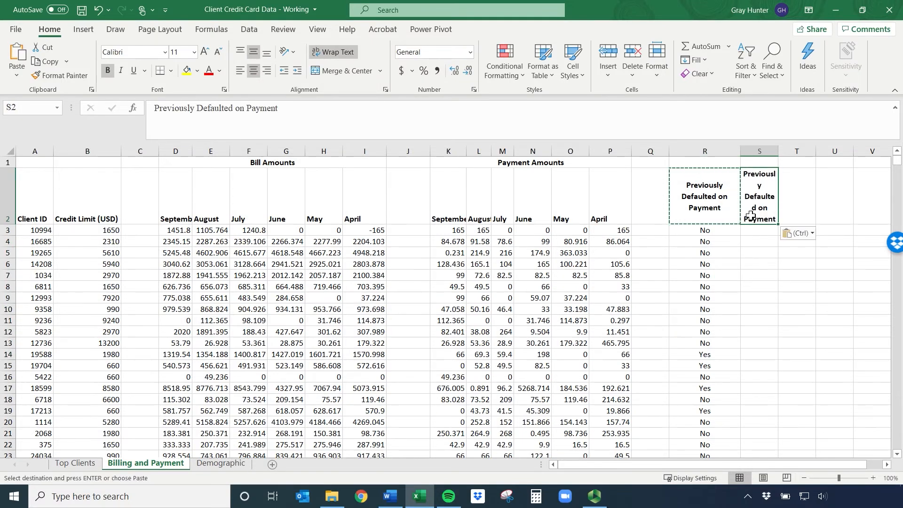
pyautogui.moveTo(778, 151); pyautogui.dragTo(795, 150)
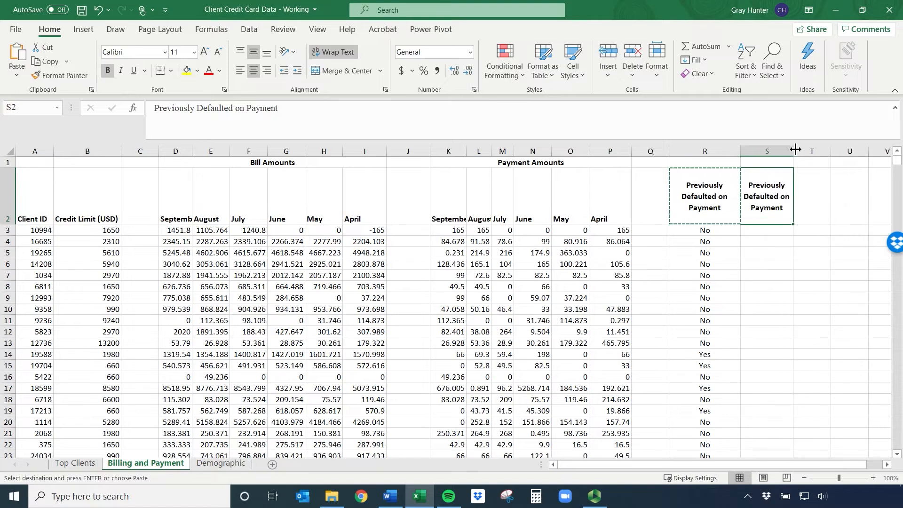
# Manually enter 0 in S3 through S8 for the No rows and 1 in S14 for the Yes row
pyautogui.click(752, 227)
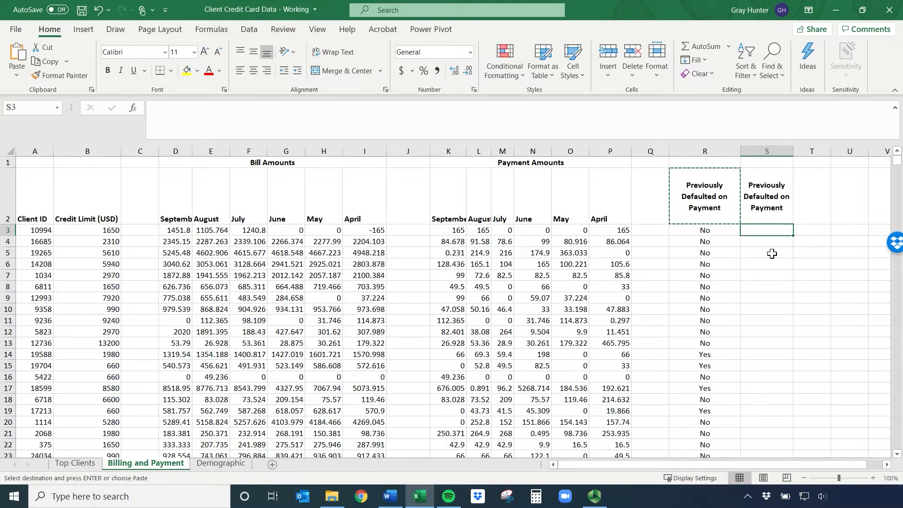
pyautogui.write('0')
pyautogui.press('Return')
pyautogui.write('0')
pyautogui.press('Return')
pyautogui.write('0')
pyautogui.press('Return')
pyautogui.write('0')
pyautogui.press('Return')
pyautogui.write('0')
pyautogui.press('Return')
pyautogui.write('0')
pyautogui.press('Return')
pyautogui.press('Return')
pyautogui.press('Return')
pyautogui.press('Return')
pyautogui.press('Return')
pyautogui.press('Return')
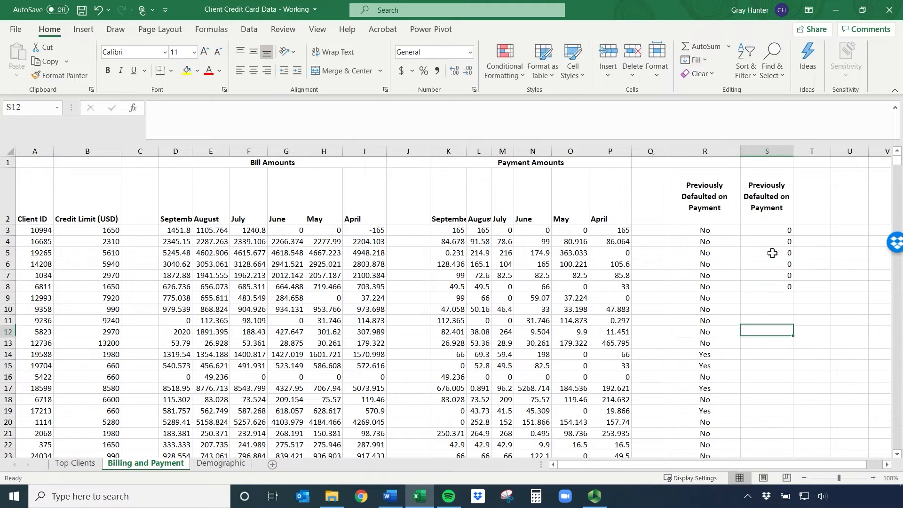
pyautogui.write('1')
pyautogui.press('Return')
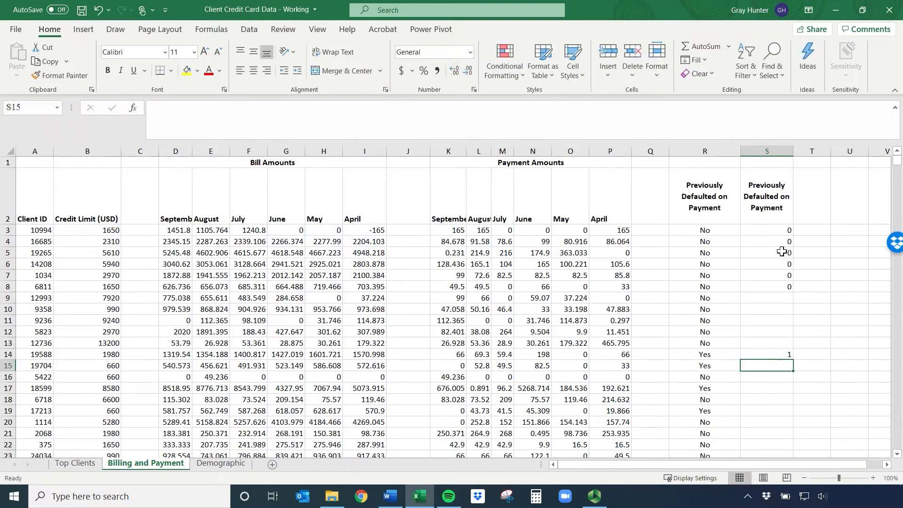
# Clear the contents of the manually filled range S3:S15
pyautogui.moveTo(772, 230); pyautogui.dragTo(773, 366)
pyautogui.rightClick(776, 345)
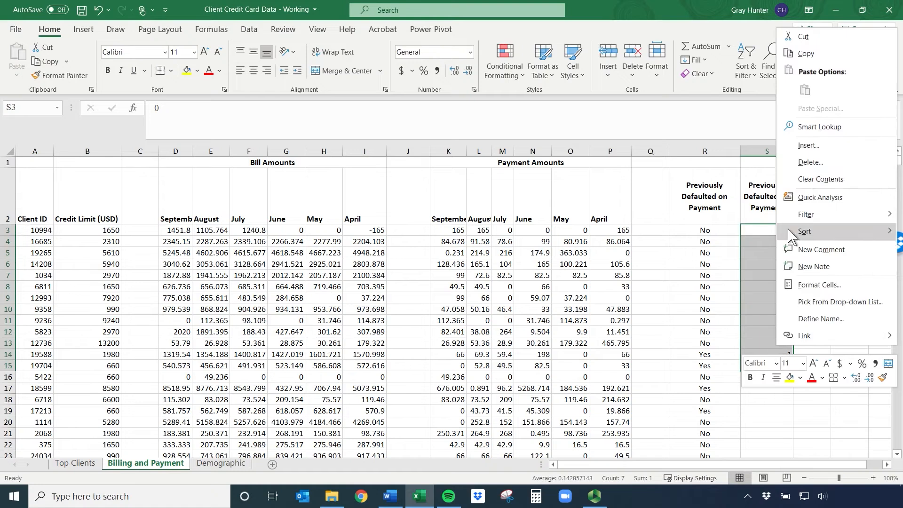
pyautogui.click(811, 184)
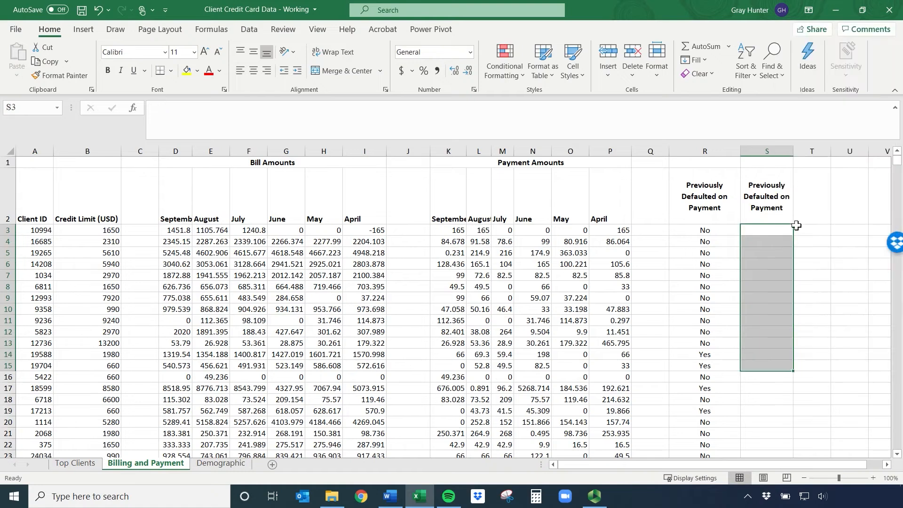
# Enter =IF(R3="No",0,1) in S3 to convert the default status into 0 or 1
pyautogui.click(768, 231)
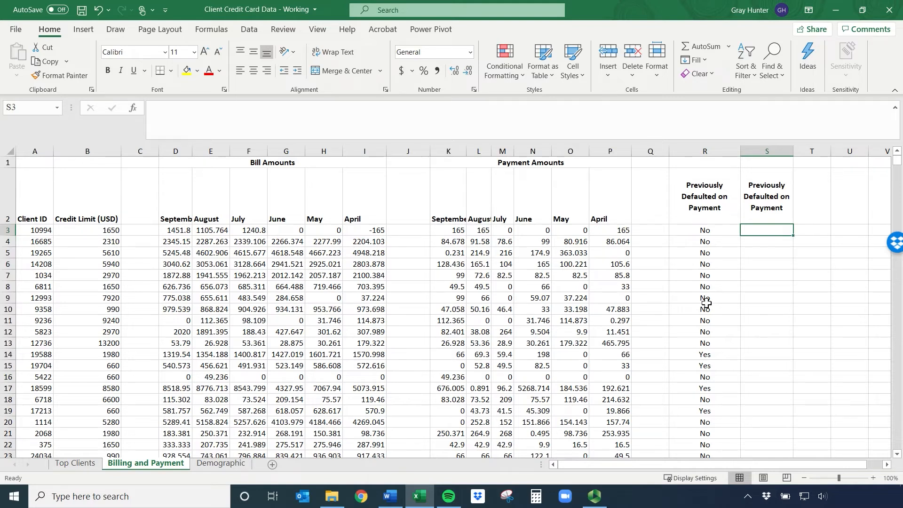
pyautogui.write('=i')
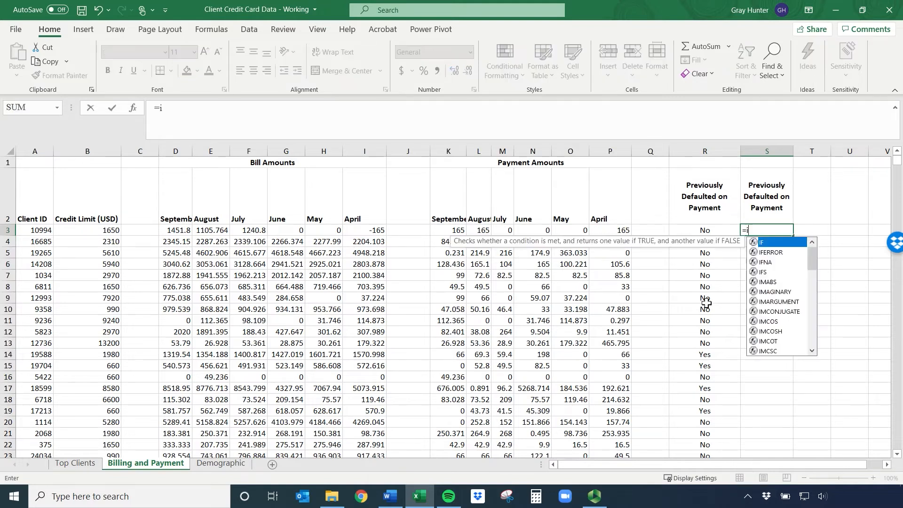
pyautogui.write('f(')
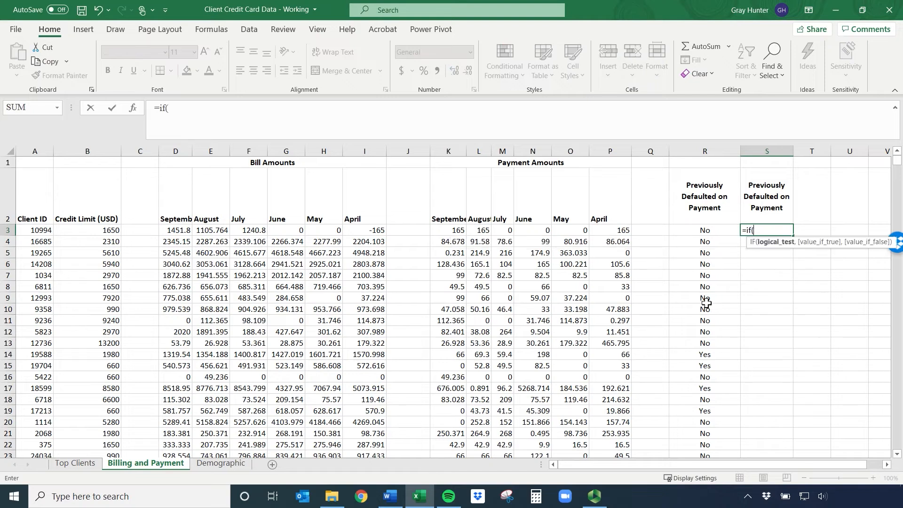
pyautogui.click(887, 465)
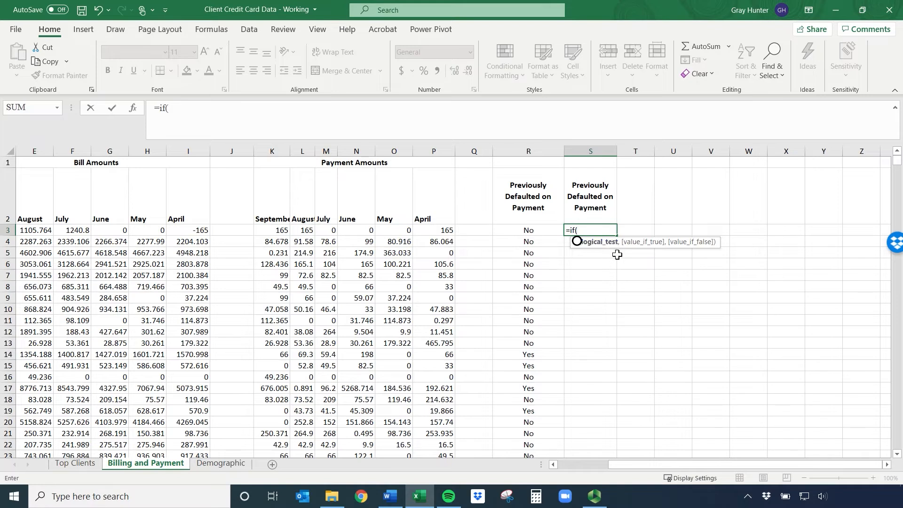
pyautogui.click(522, 230)
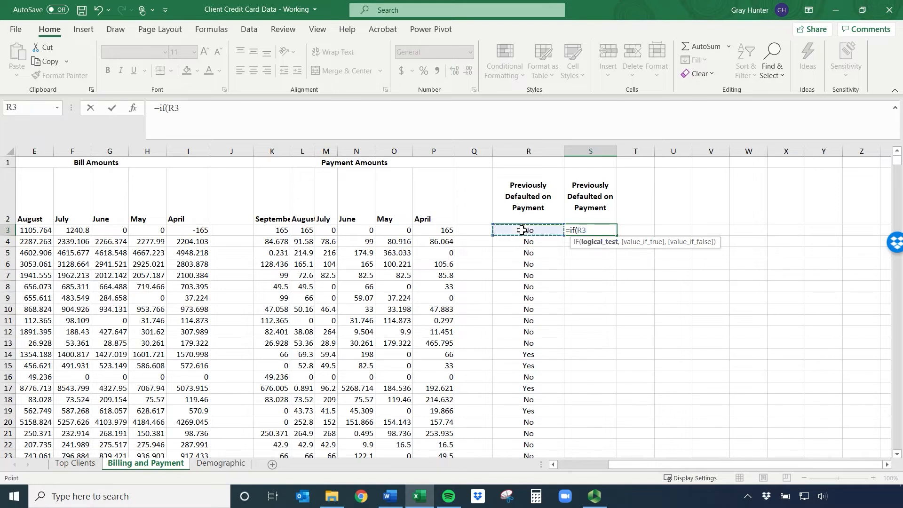
pyautogui.write('=')
pyautogui.write('N')
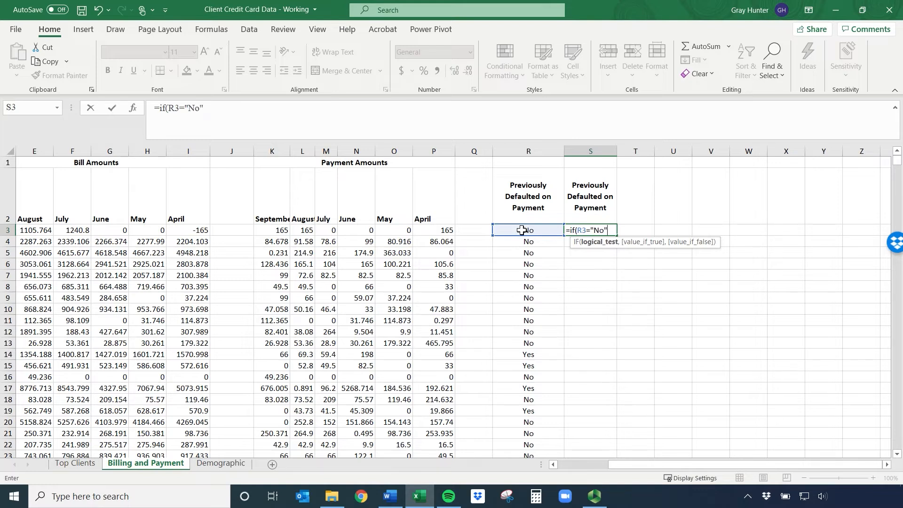
pyautogui.write('o",')
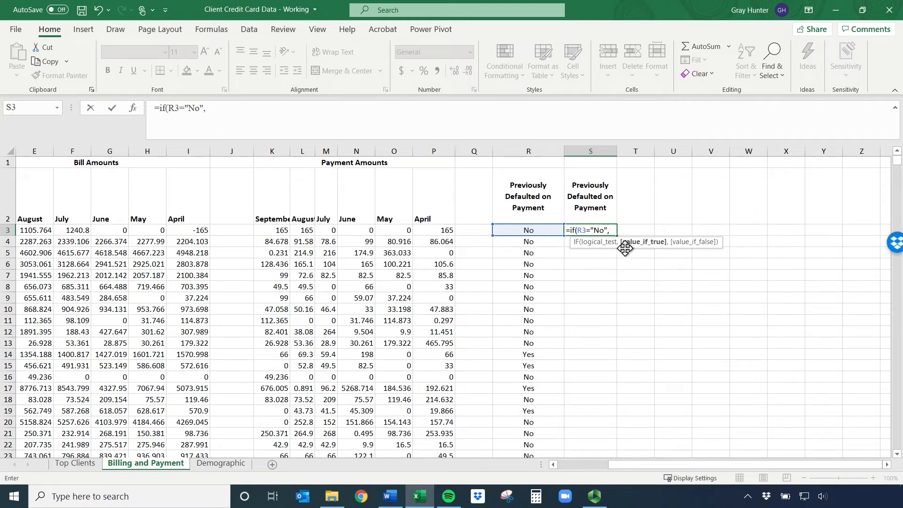
pyautogui.write('0,1')
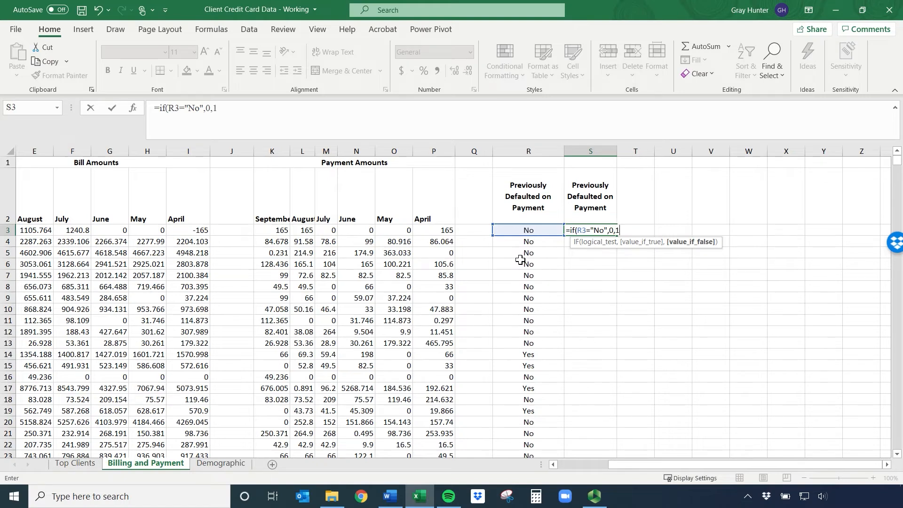
pyautogui.write(')')
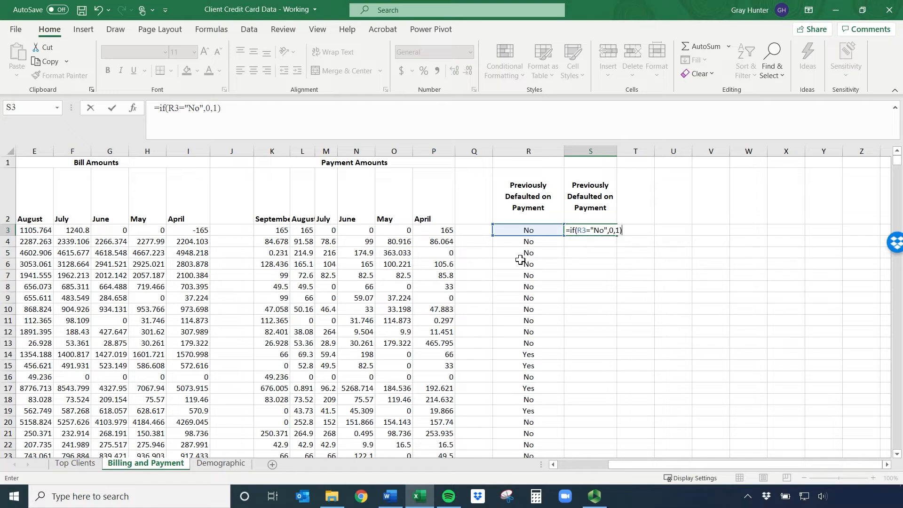
pyautogui.press('Return')
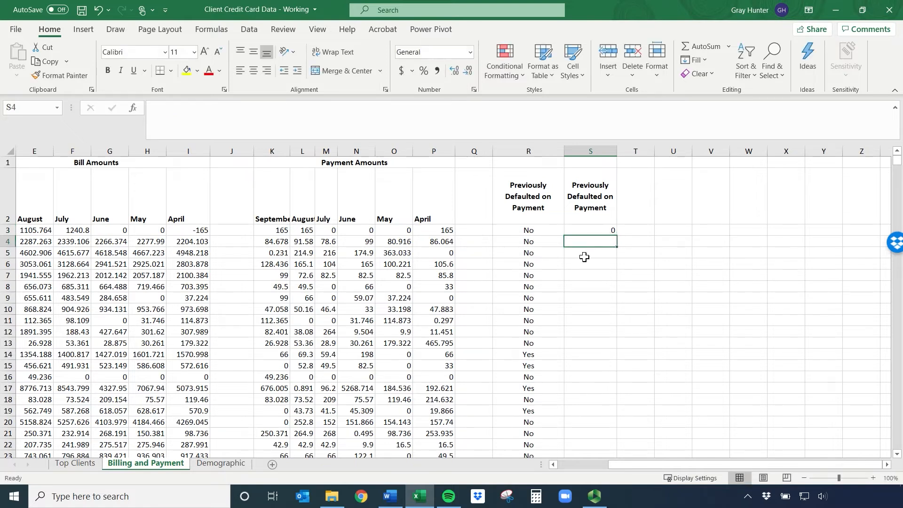
# Fill the S3 formula down column S and compare the Yes entry in row 14 with its converted value
pyautogui.click(584, 231)
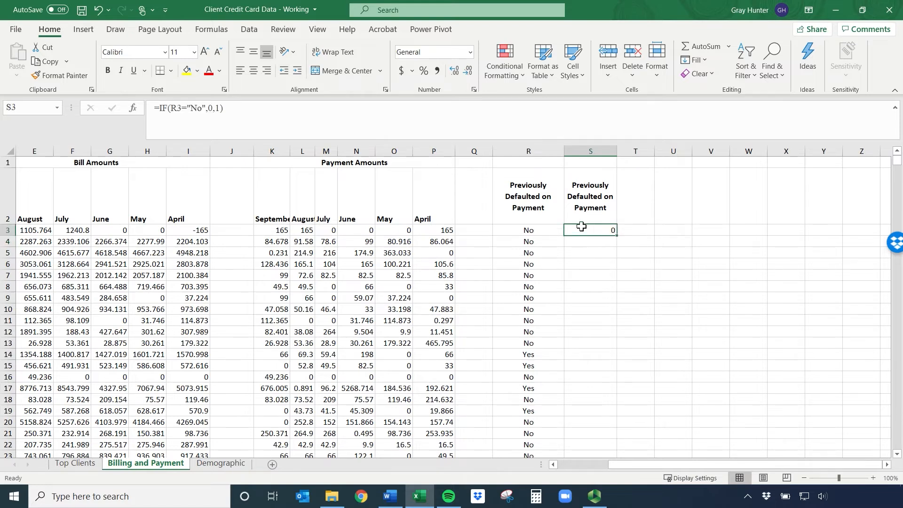
pyautogui.doubleClick(617, 236)
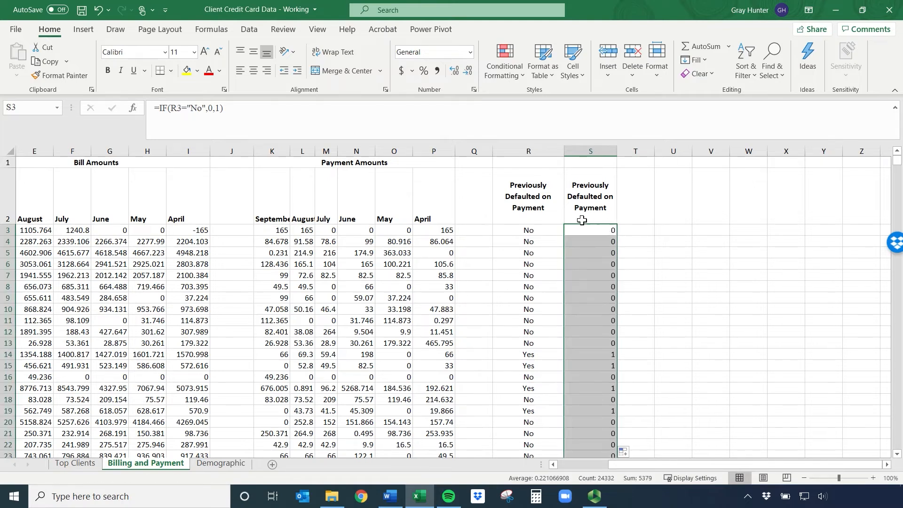
pyautogui.click(541, 355)
pyautogui.click(587, 353)
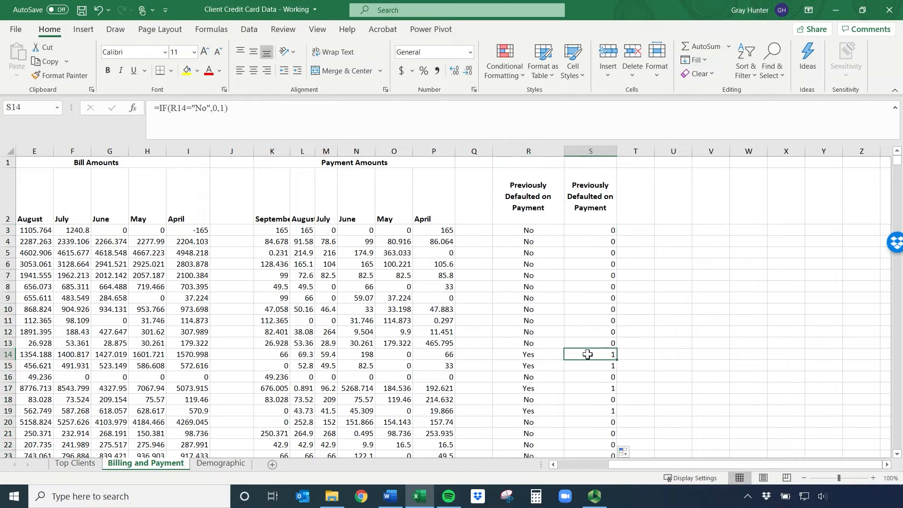
pyautogui.click(548, 354)
pyautogui.click(600, 354)
pyautogui.moveTo(595, 190); pyautogui.dragTo(604, 326)
pyautogui.scroll(2, 590, 322)
pyautogui.click(588, 207)
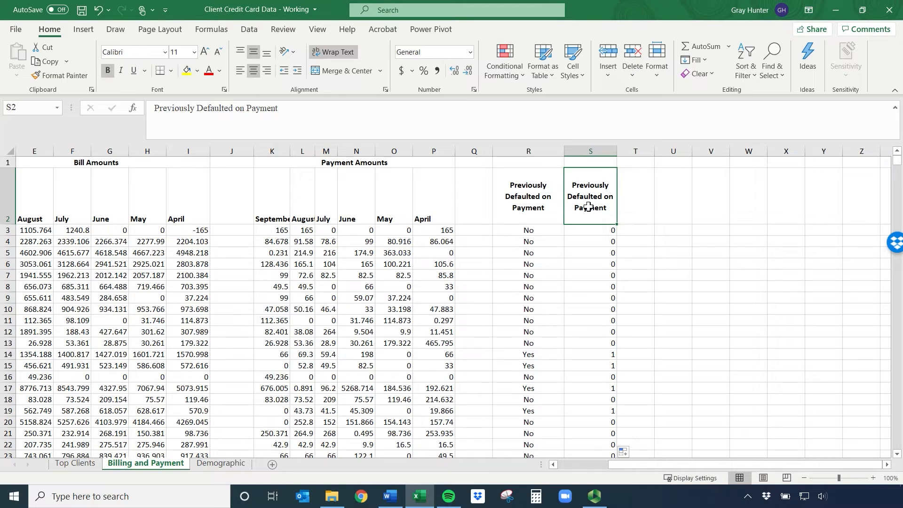
pyautogui.click(592, 231)
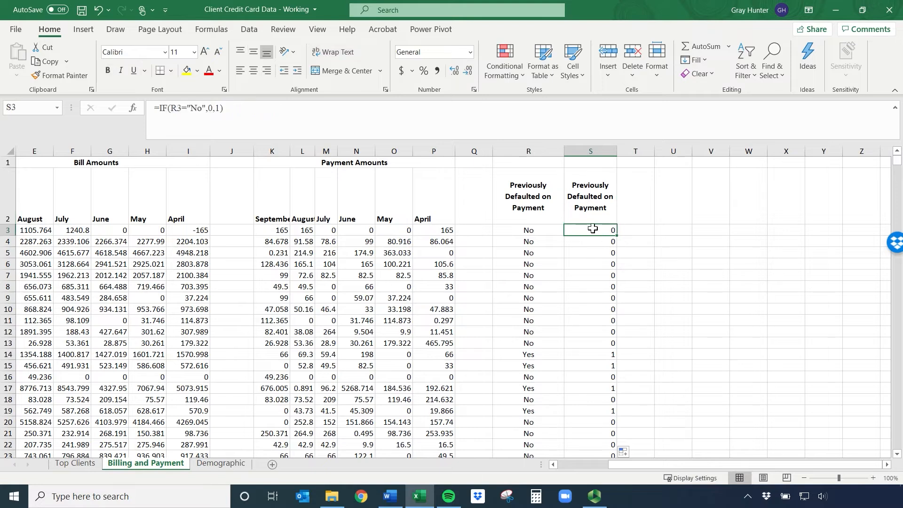
pyautogui.click(242, 102)
pyautogui.press('BackSpace')
pyautogui.press('BackSpace')
pyautogui.press('BackSpace')
pyautogui.press('BackSpace')
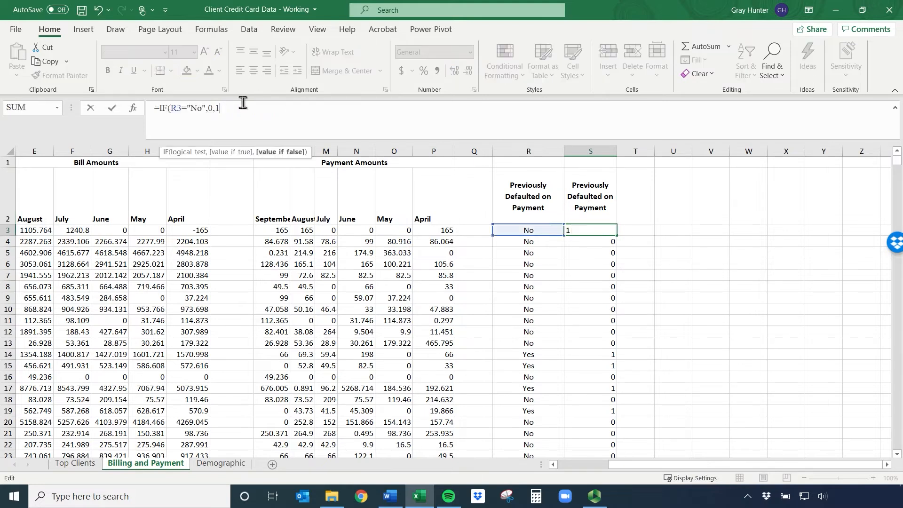
pyautogui.write('0,1)')
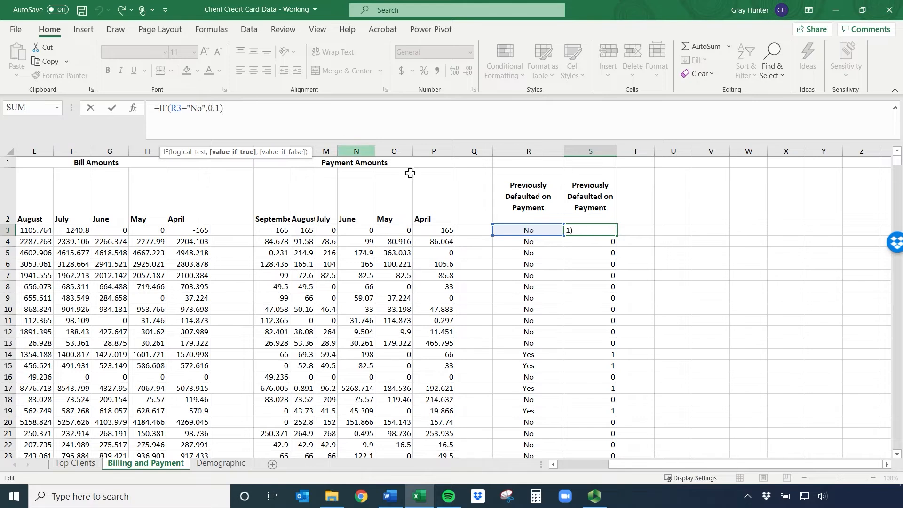
pyautogui.click(733, 343)
# Copy the S2 header into T2 and widen column T so it fits on three lines
pyautogui.click(601, 196)
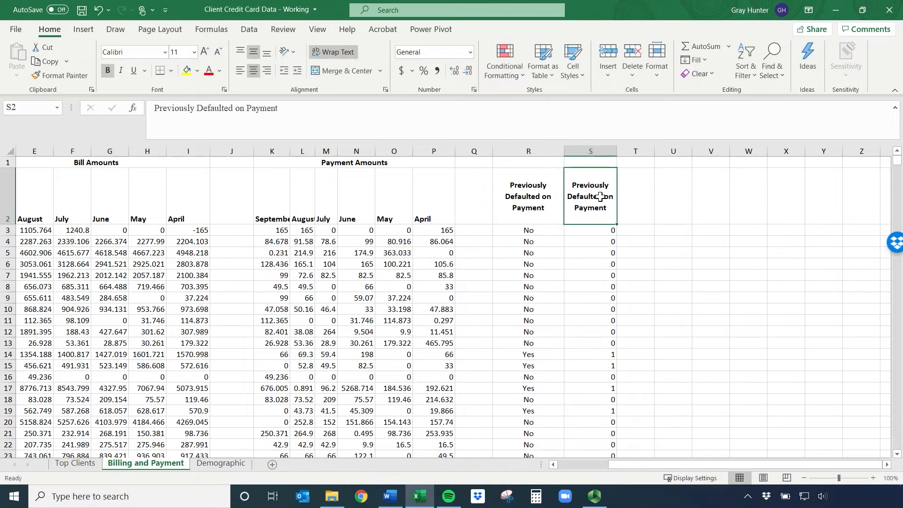
pyautogui.hotkey('ctrl', 'c')
pyautogui.click(627, 198)
pyautogui.hotkey('ctrl', 'v')
pyautogui.click(641, 230)
pyautogui.moveTo(654, 151); pyautogui.dragTo(664, 151)
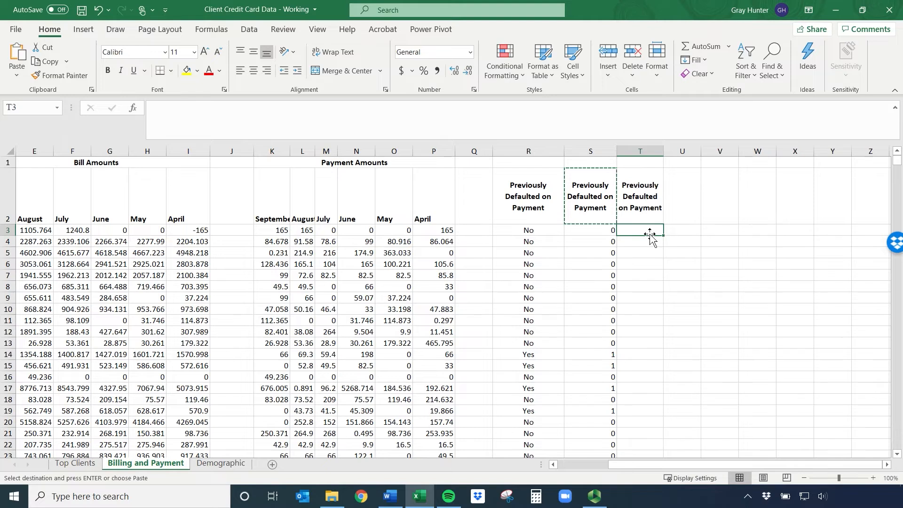
# Enter =IF(R3="No","Did not default","Defaulted") in T3 to convert the default status into descriptive text
pyautogui.write('=if(')
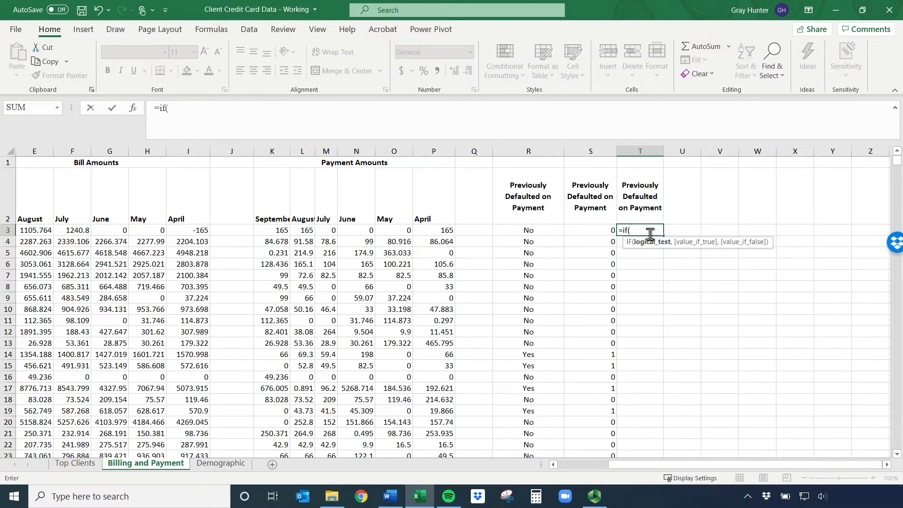
pyautogui.click(517, 229)
pyautogui.write('="No",')
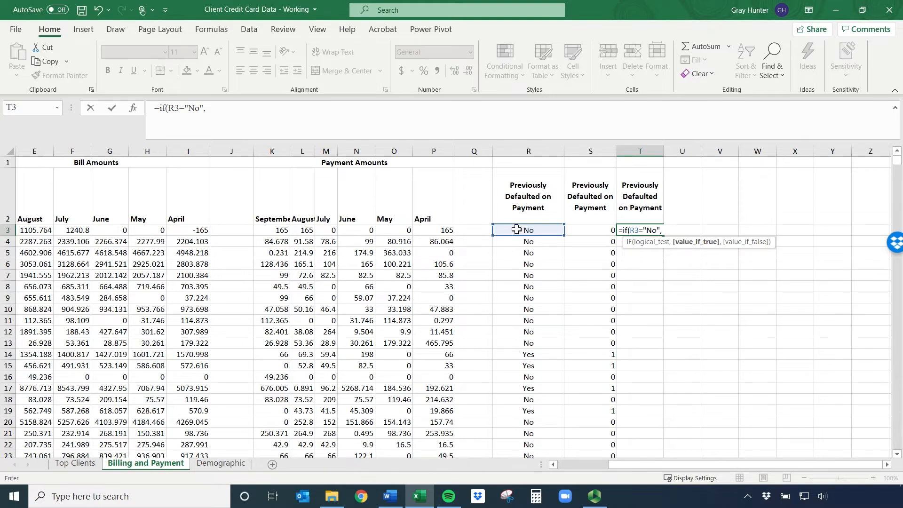
pyautogui.write('"Did not default')
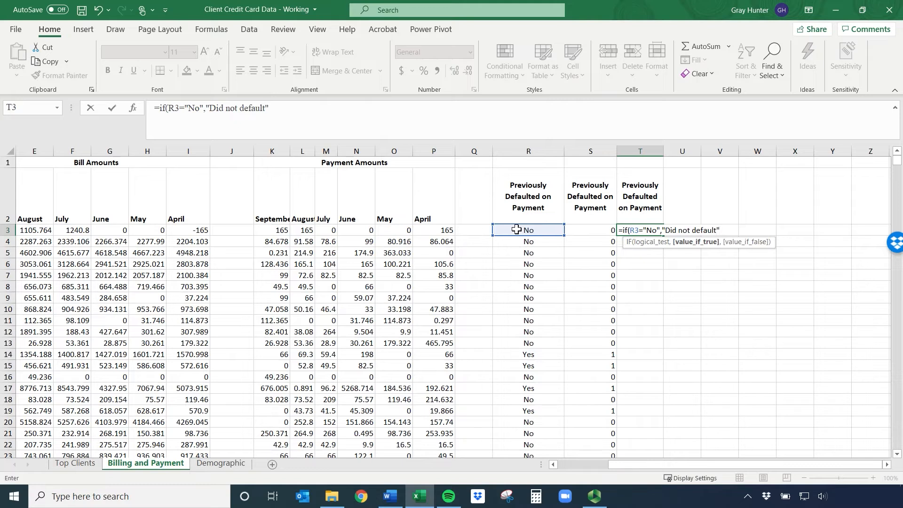
pyautogui.write(',')
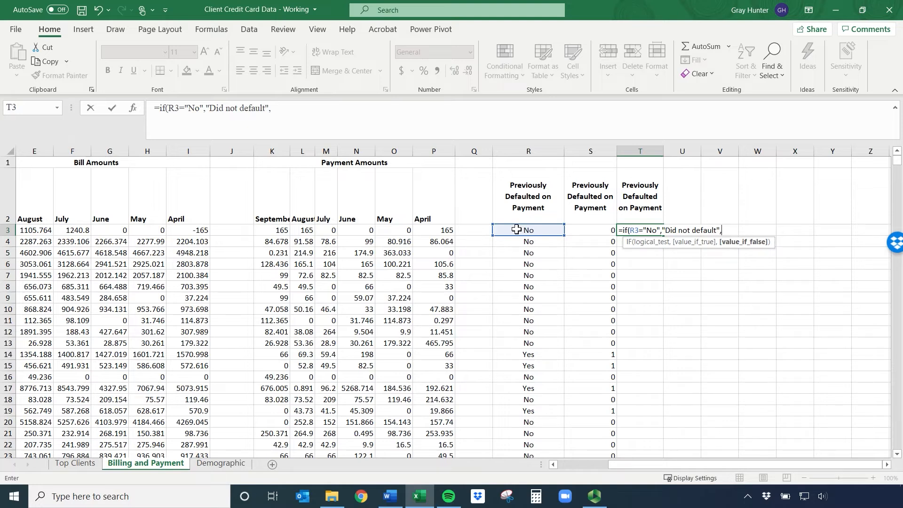
pyautogui.write('"')
pyautogui.write('Yes')
pyautogui.press('BackSpace')
pyautogui.press('BackSpace')
pyautogui.press('BackSpace')
pyautogui.write('Defaulted')
pyautogui.click(516, 229)
# Fill the T3 text formula down column T for all clients
pyautogui.click(655, 235)
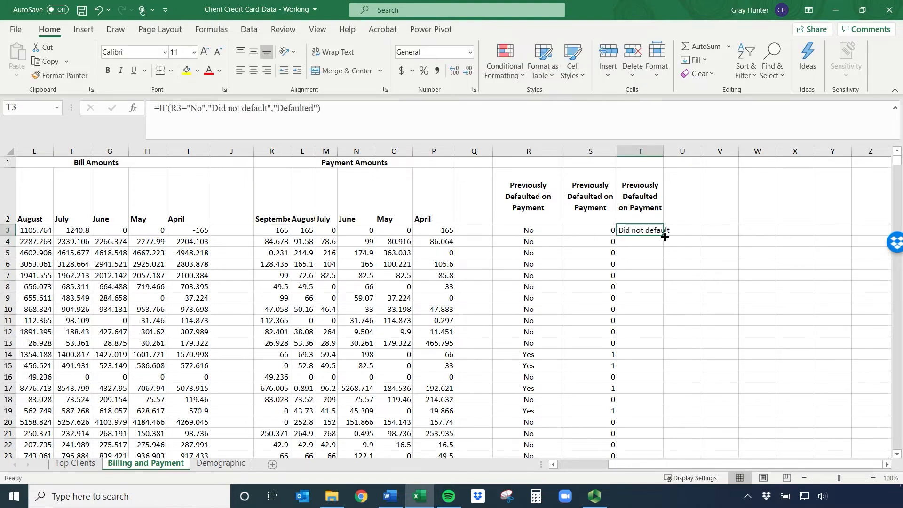
pyautogui.doubleClick(665, 237)
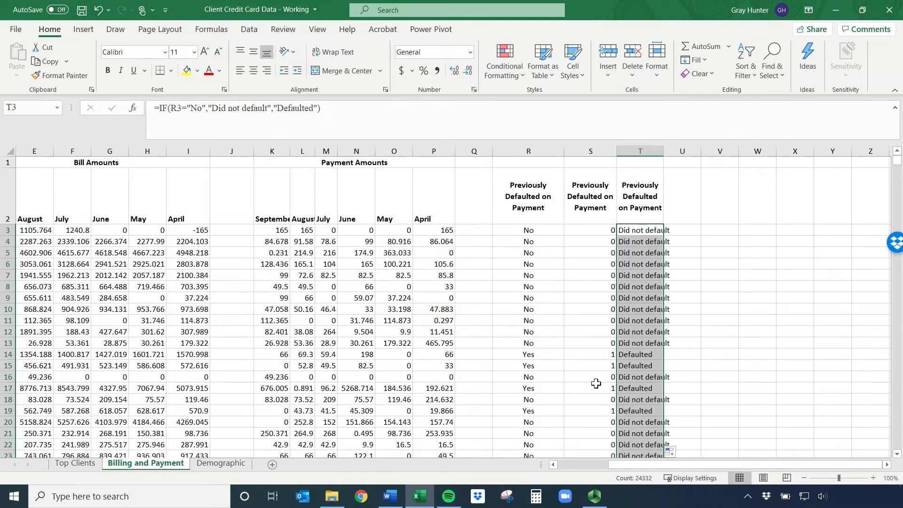
pyautogui.moveTo(531, 231); pyautogui.dragTo(525, 369)
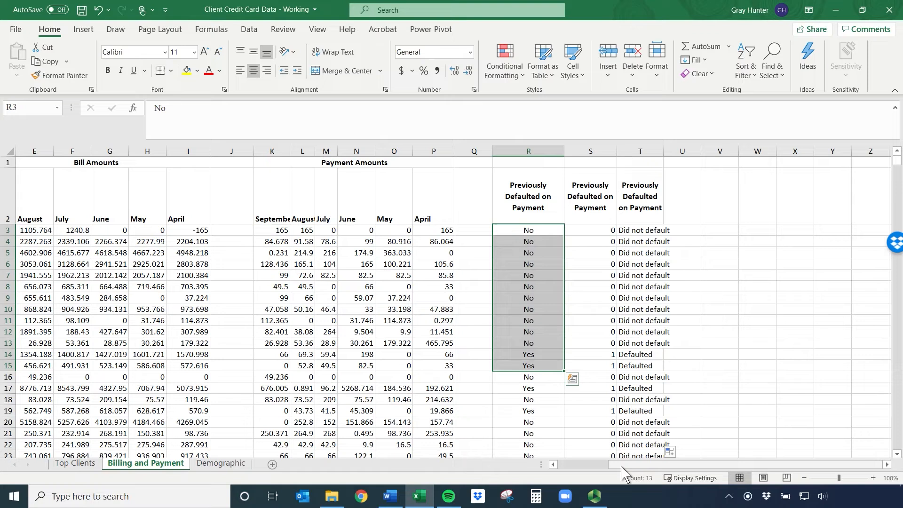
pyautogui.moveTo(621, 465); pyautogui.dragTo(556, 467)
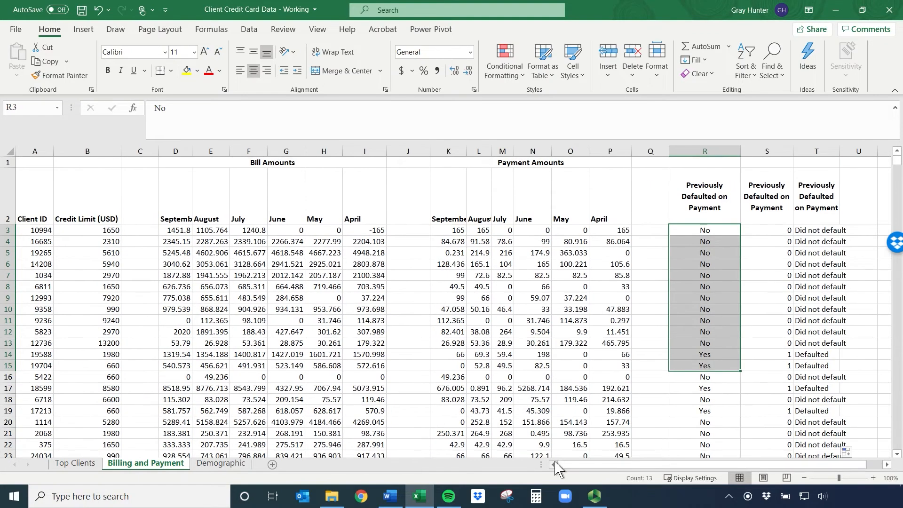
pyautogui.click(168, 262)
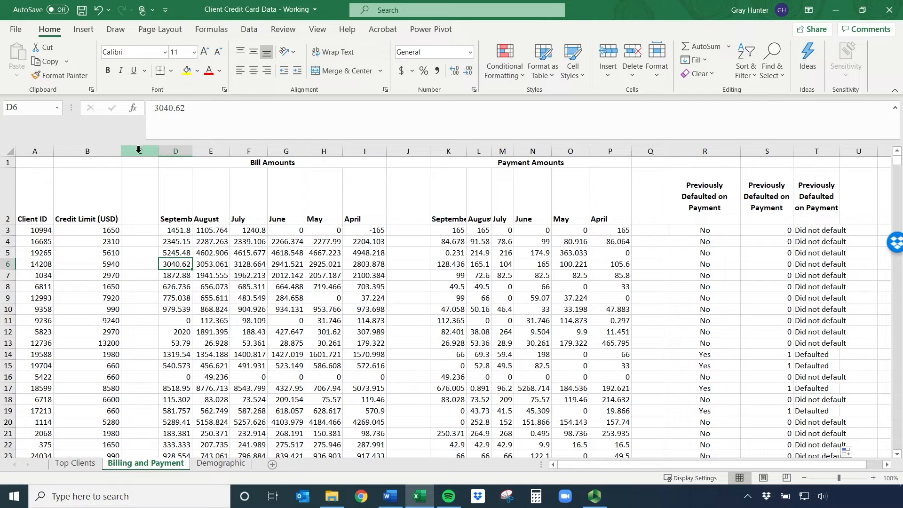
# Insert a blank column at column C, directly after the Credit Limit (USD) column
pyautogui.click(138, 218)
pyautogui.click(146, 152)
pyautogui.rightClick(146, 153)
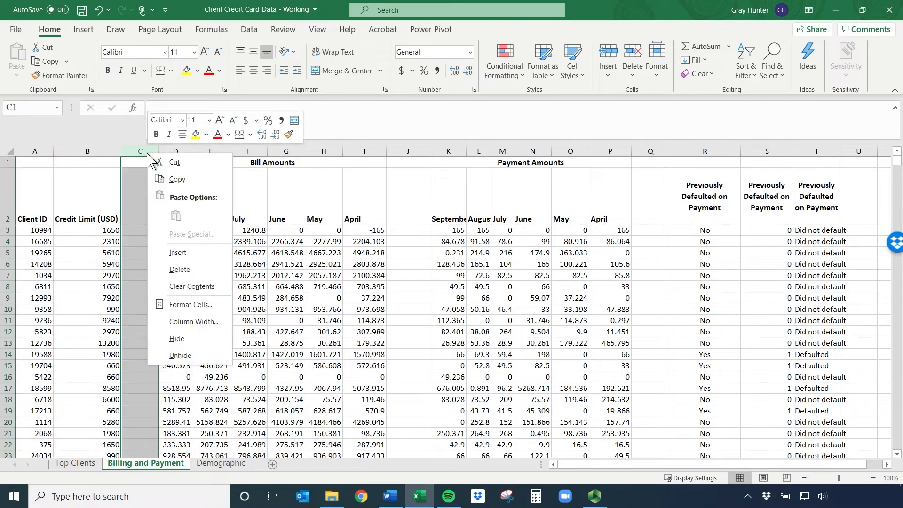
pyautogui.click(180, 253)
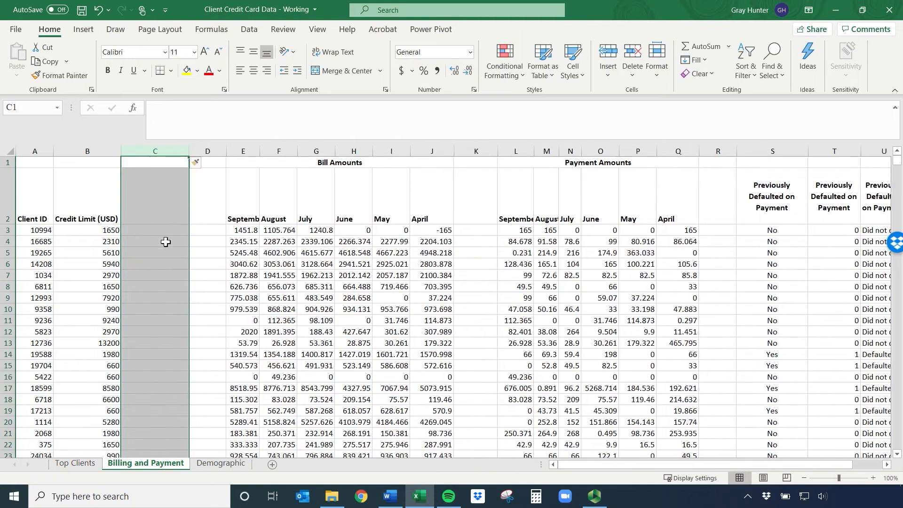
# Enter the header Credit Limit Type in C2 for the new column
pyautogui.click(154, 217)
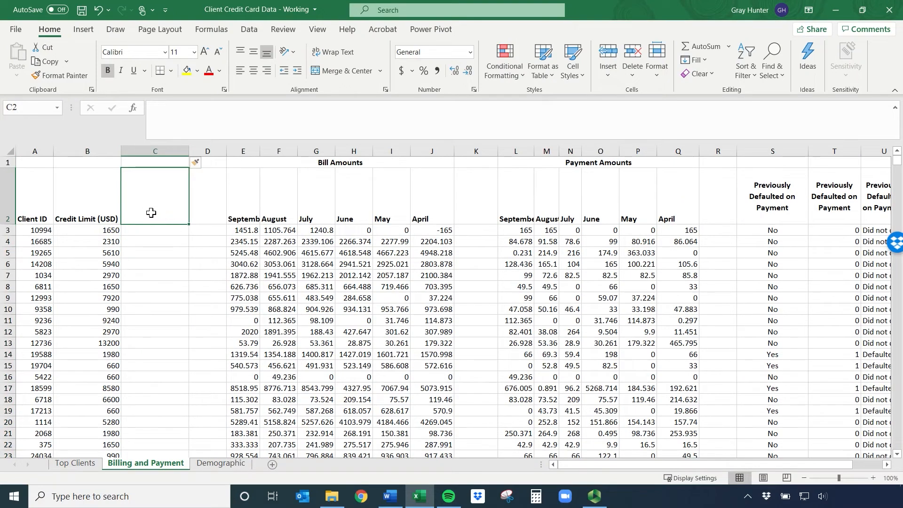
pyautogui.click(89, 215)
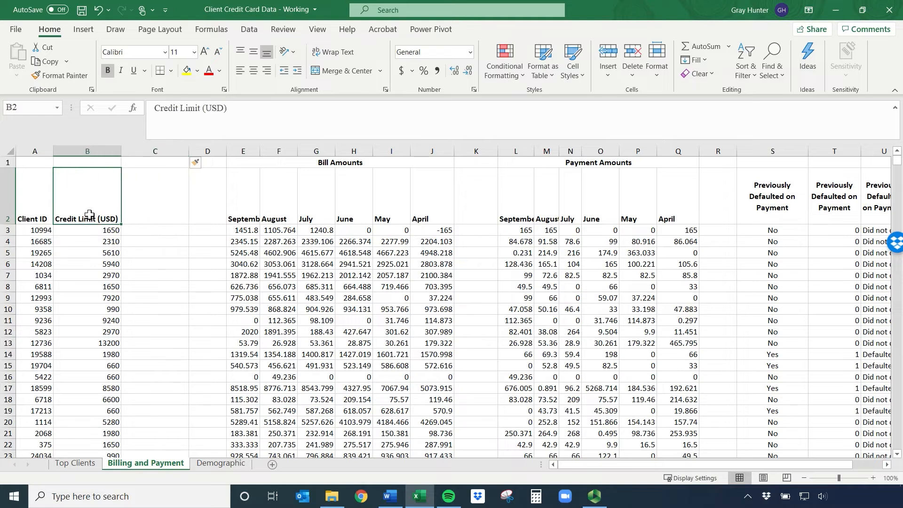
pyautogui.click(159, 204)
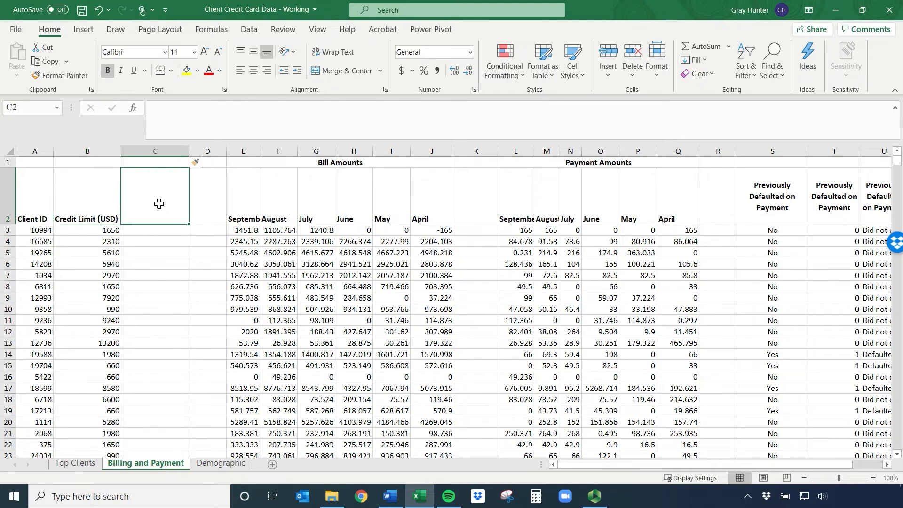
pyautogui.write('Credit Limit Type')
pyautogui.press('Return')
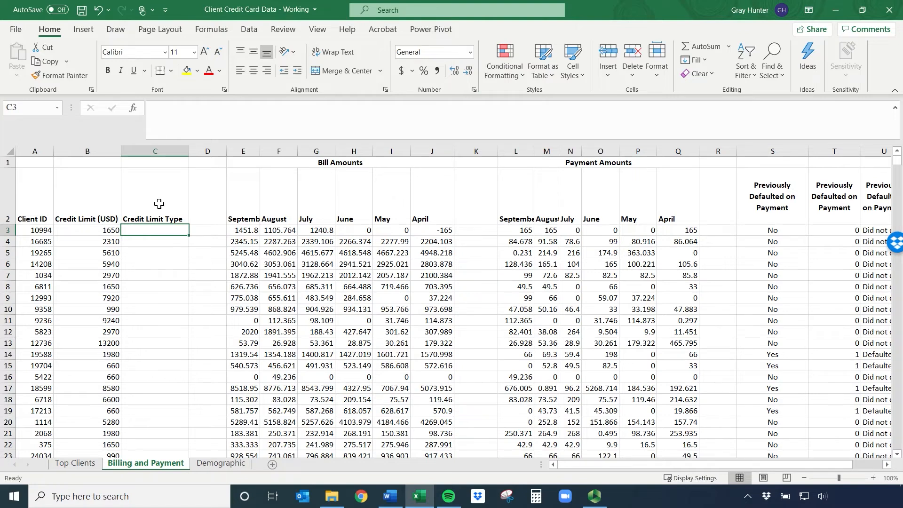
# Begin an IF formula in C3 that tests B3<1000 and returns "Low Limit" when true
pyautogui.write('=if(')
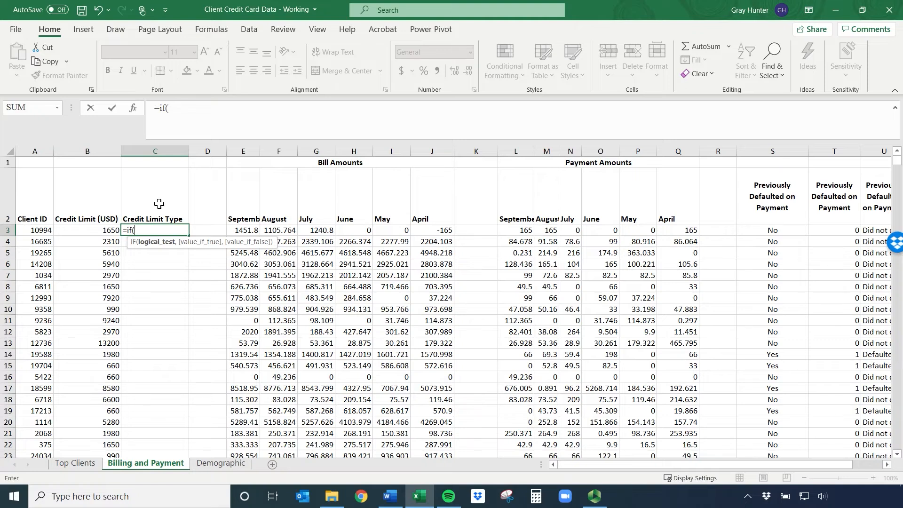
pyautogui.click(99, 232)
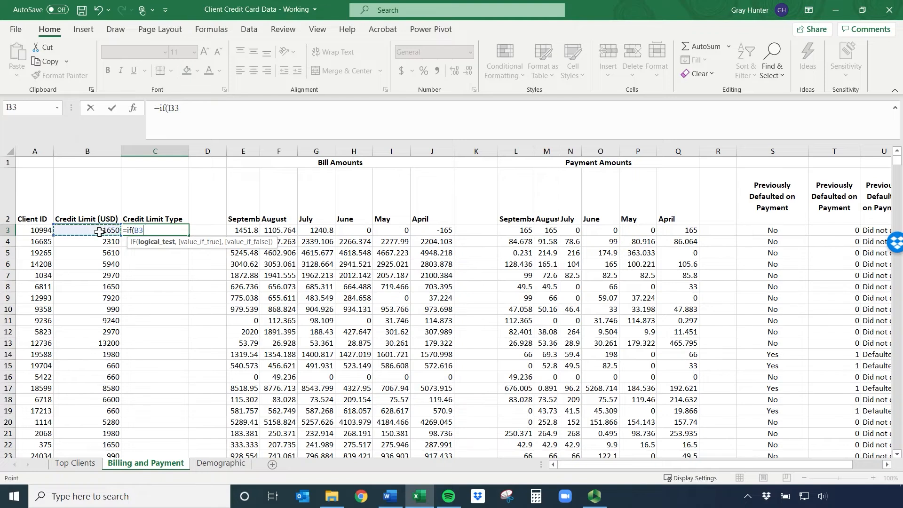
pyautogui.write('<1000,')
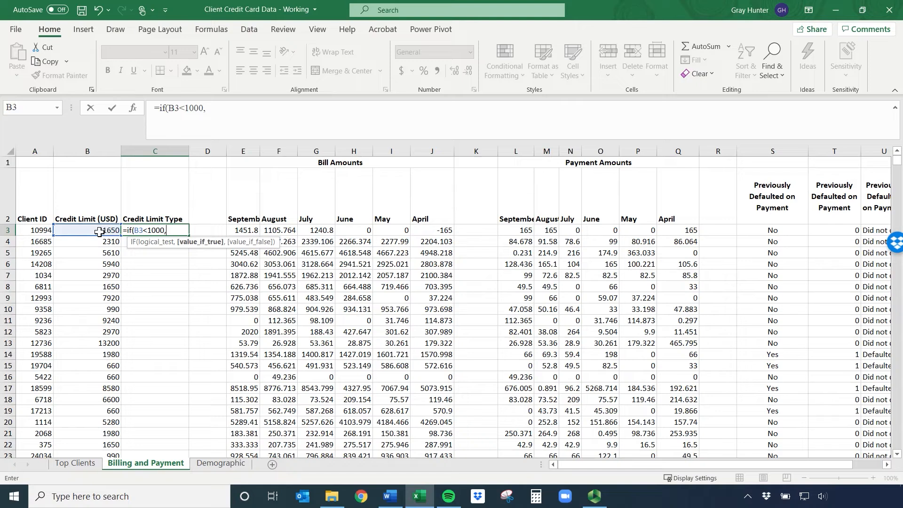
pyautogui.write('"')
pyautogui.write('Low Limit",')
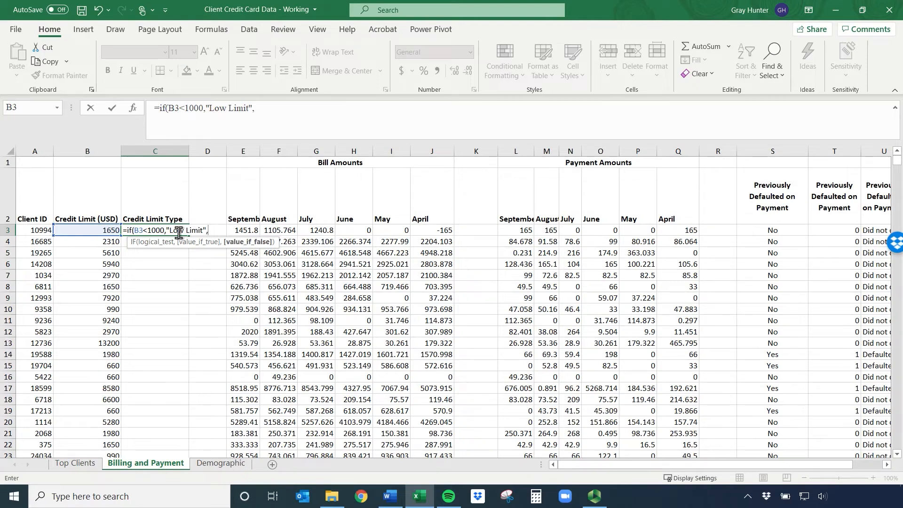
# Nest a second IF as the C3 formula's false value, testing B3<7000 and returning "Medium Limit" when true
pyautogui.write('if(')
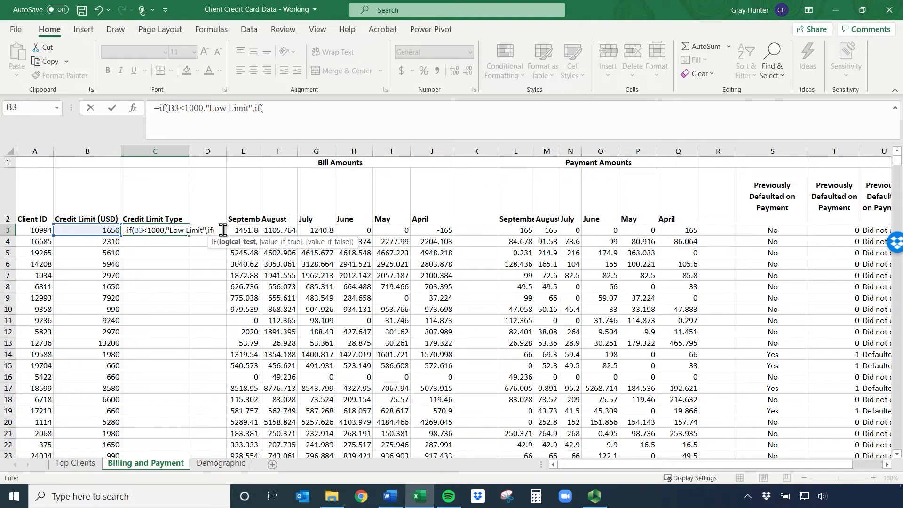
pyautogui.click(105, 230)
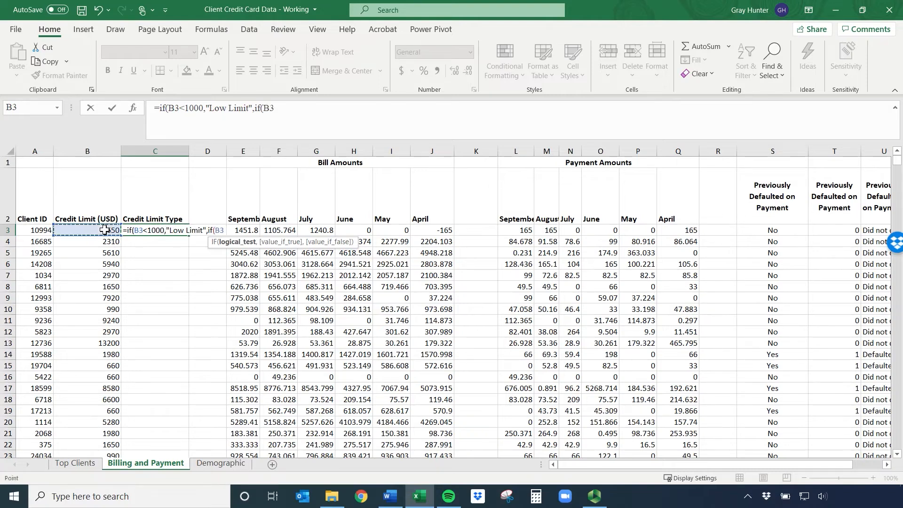
pyautogui.write('<7000,')
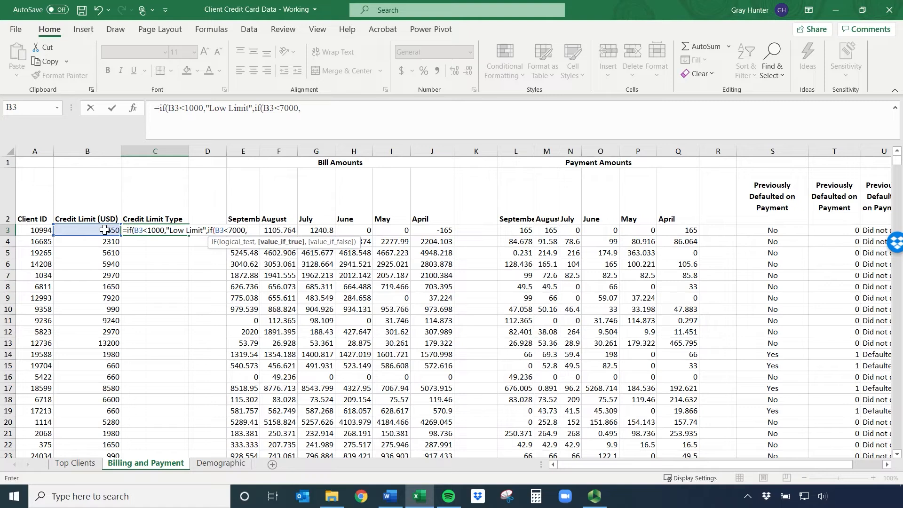
pyautogui.write('"Medium Limit",')
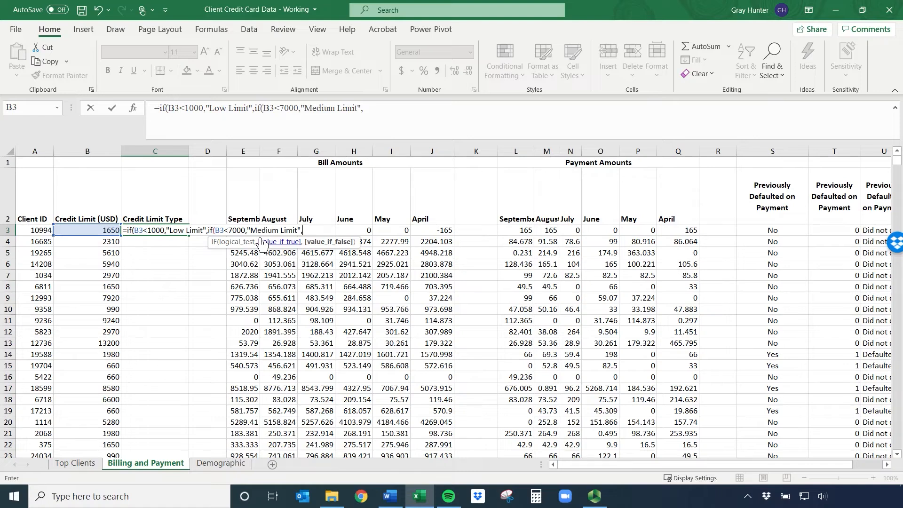
# Complete the nested C3 formula with "High Limit" as the final false value, close both IF functions and enter it
pyautogui.write('"High Limit')
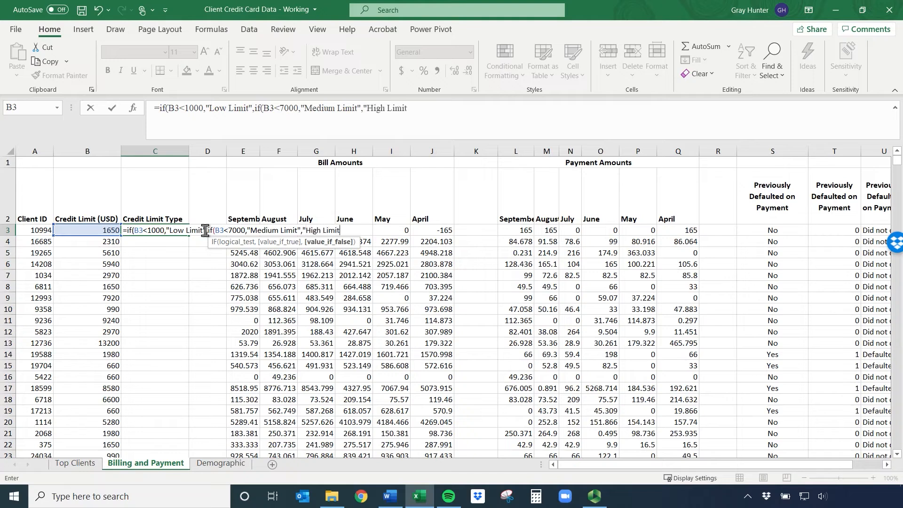
pyautogui.write('")')
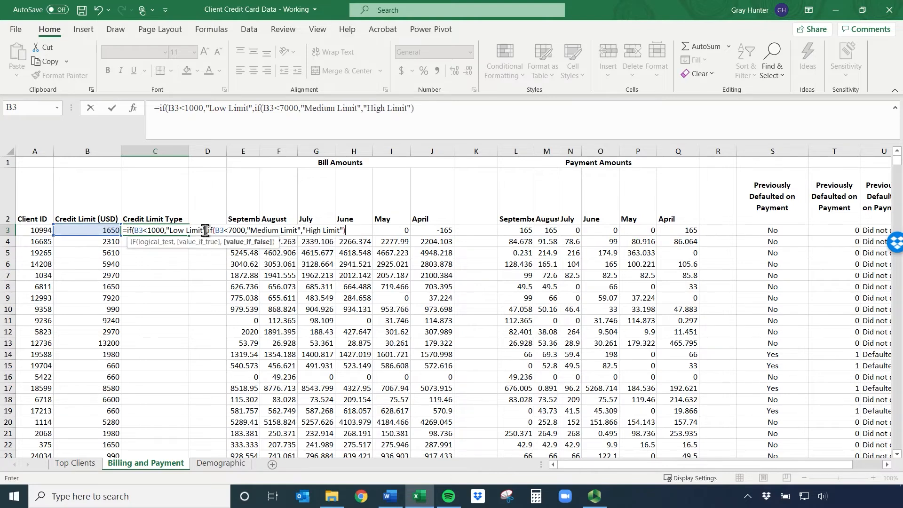
pyautogui.press('BackSpace')
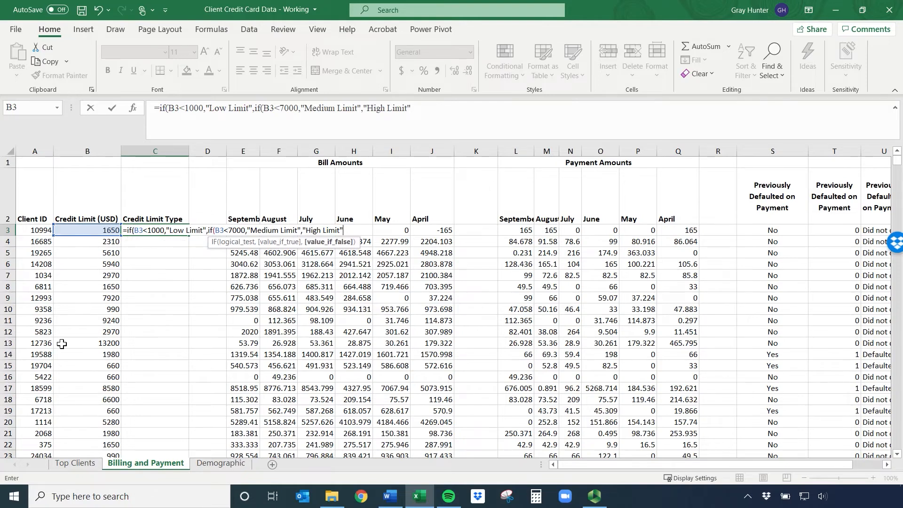
pyautogui.write(')')
pyautogui.press('BackSpace')
pyautogui.write(')')
pyautogui.press('BackSpace')
pyautogui.write(')')
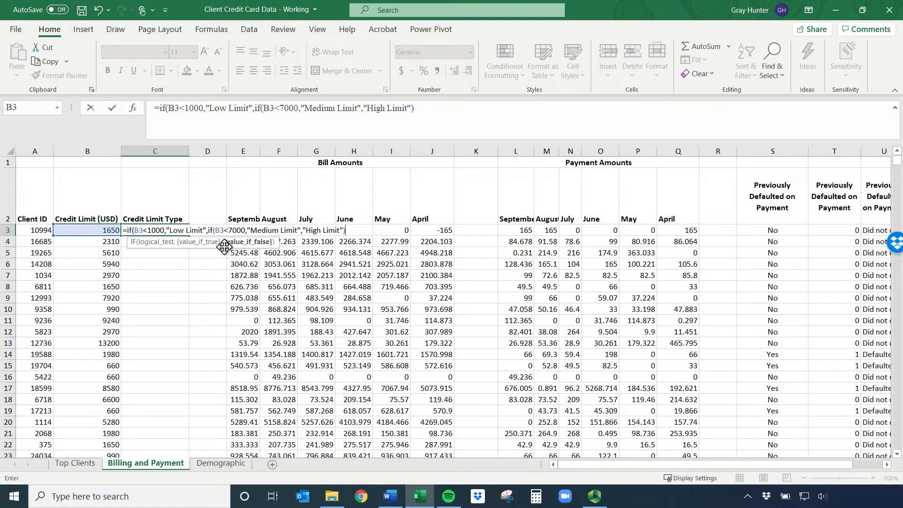
pyautogui.write(')')
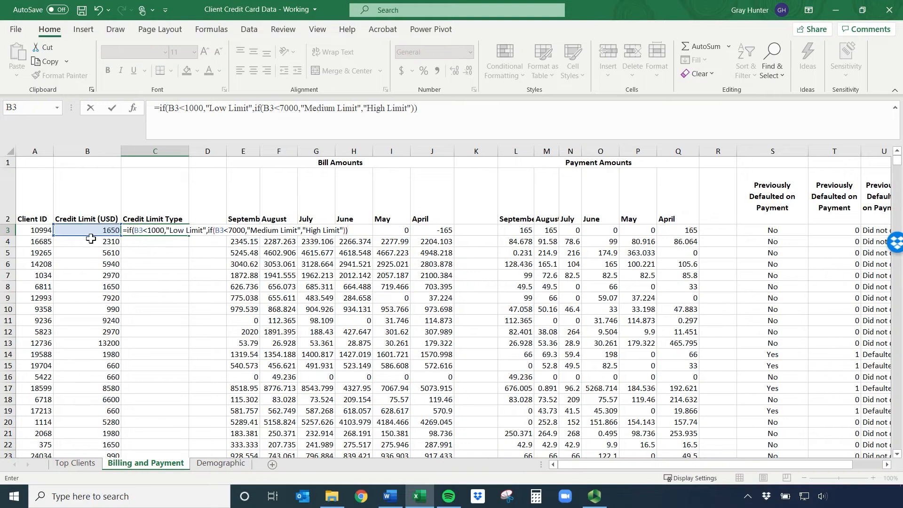
pyautogui.press('Return')
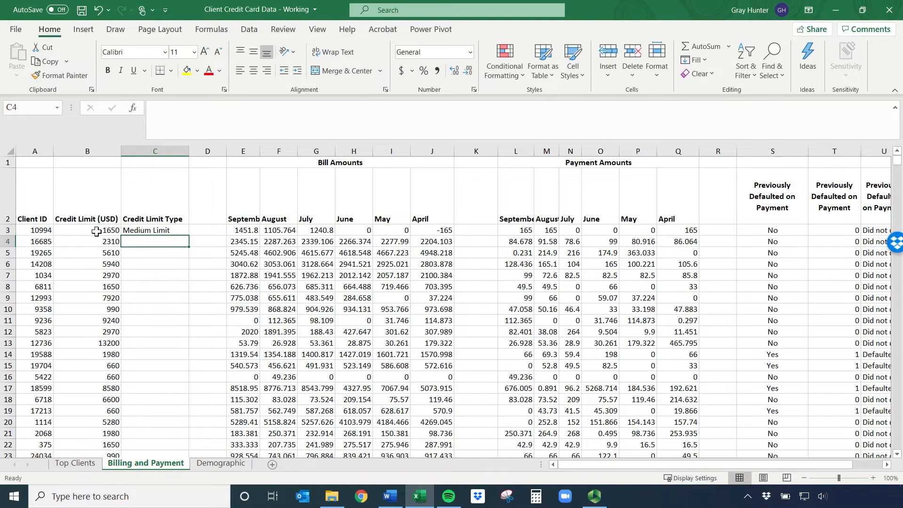
# Fill the C3 credit limit type formula down column C for all clients
pyautogui.click(97, 231)
pyautogui.click(152, 233)
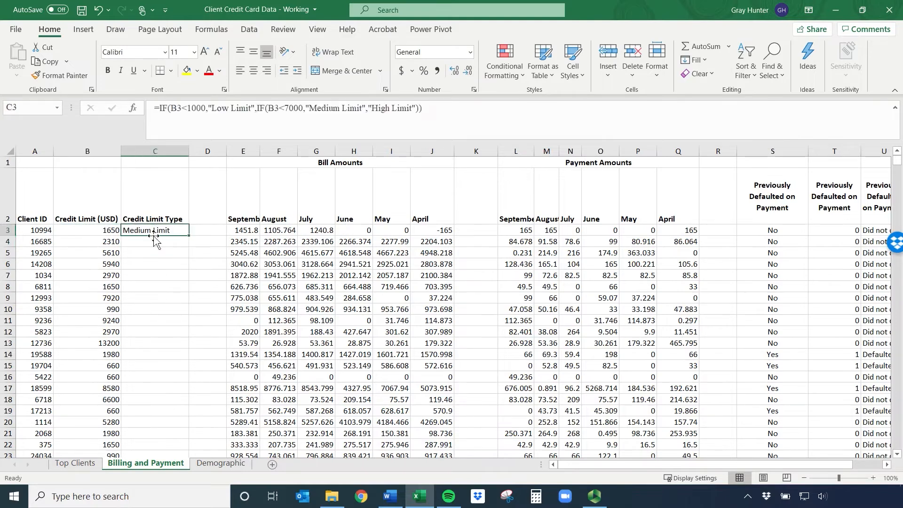
pyautogui.doubleClick(189, 235)
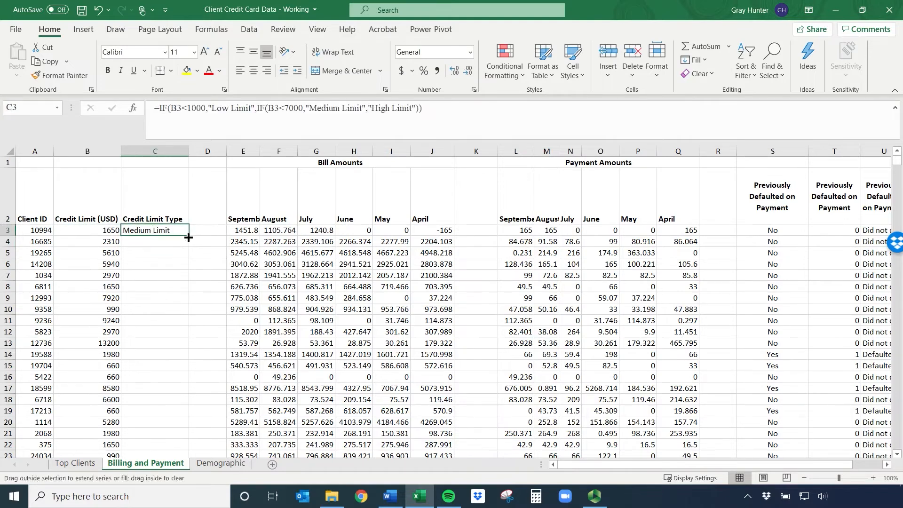
# Compare the credit limits in rows 4 to 10 with their assigned types and review the nested IF formula in C10
pyautogui.click(113, 242)
pyautogui.moveTo(113, 241); pyautogui.dragTo(112, 295)
pyautogui.click(113, 295)
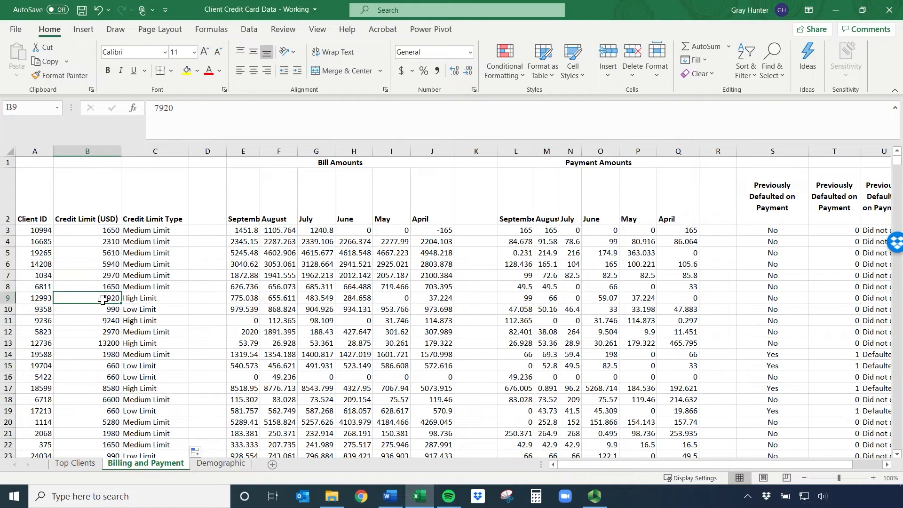
pyautogui.click(148, 302)
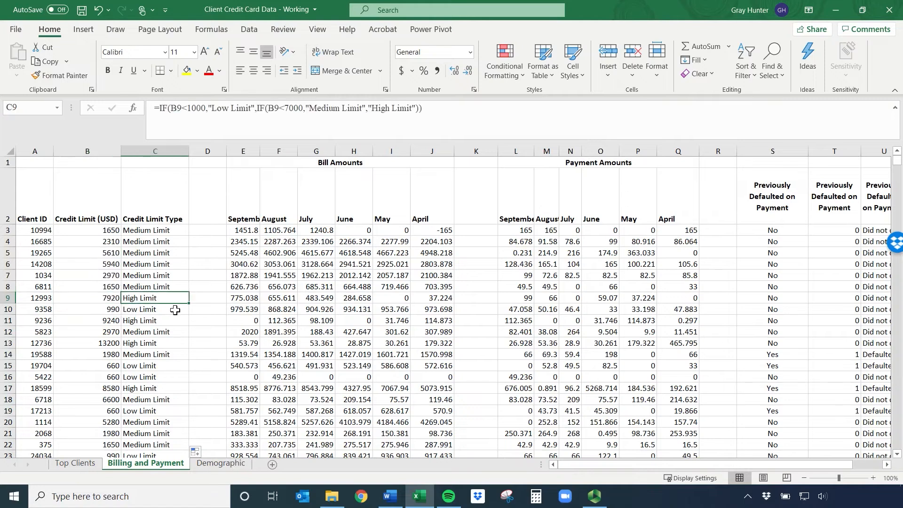
pyautogui.click(113, 321)
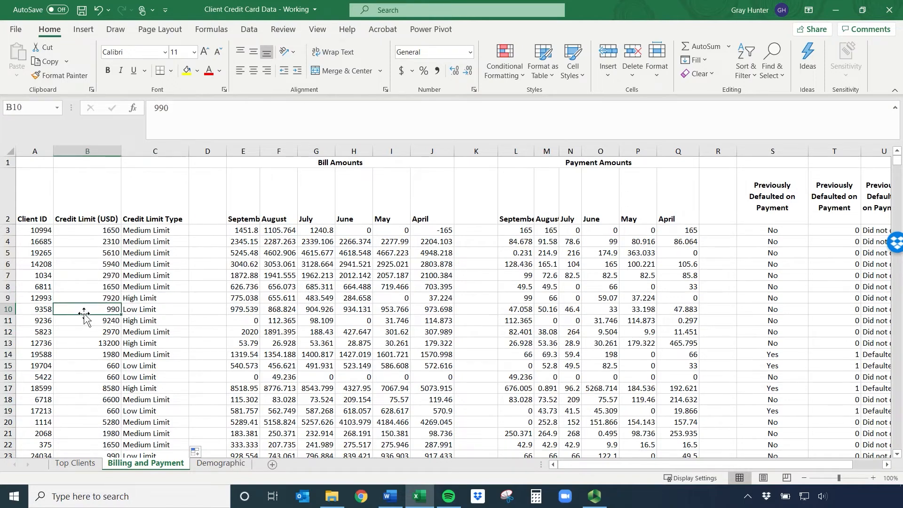
pyautogui.click(147, 308)
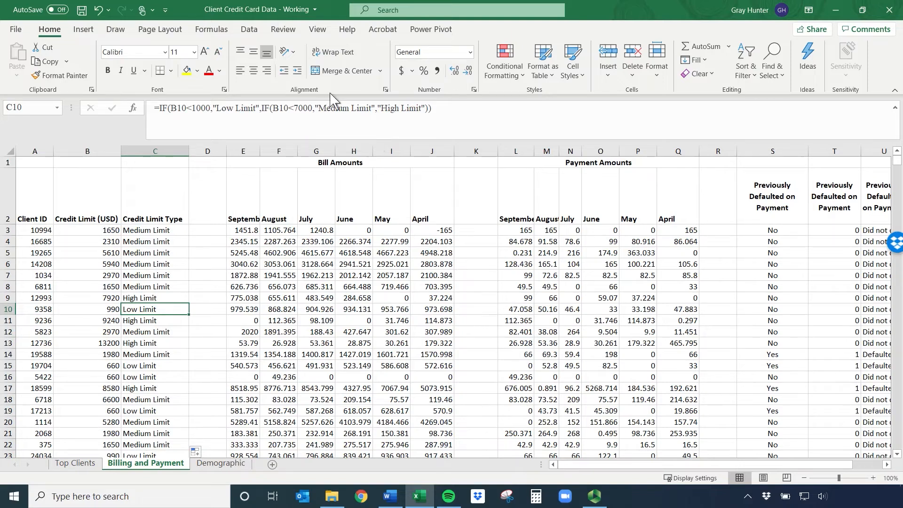
pyautogui.moveTo(449, 107); pyautogui.dragTo(141, 127)
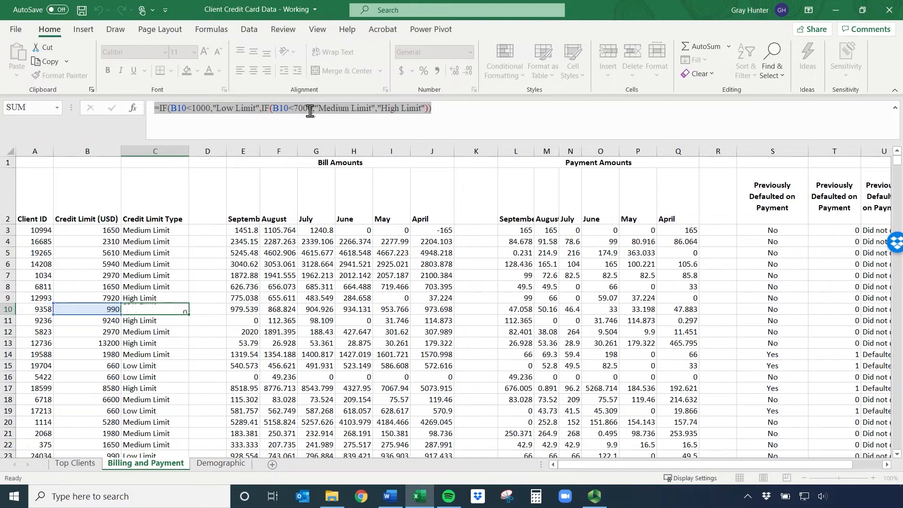
pyautogui.press('Return')
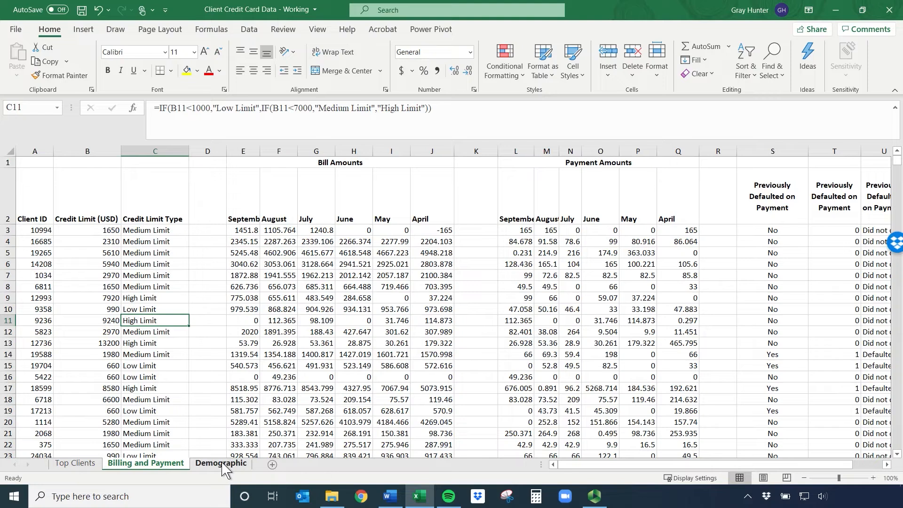
# Delete columns G to I containing the average, minimum and maximum age summary from the Demographic sheet
pyautogui.click(221, 464)
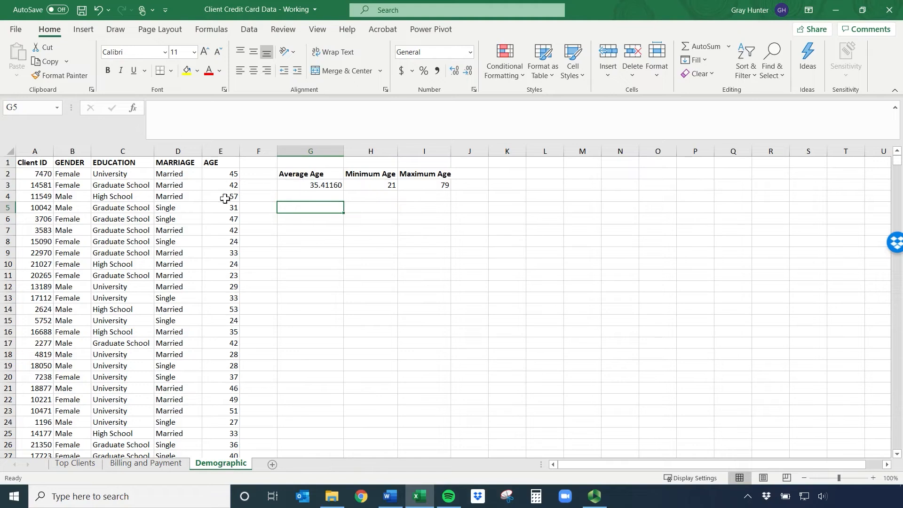
pyautogui.click(438, 242)
pyautogui.moveTo(312, 152); pyautogui.dragTo(431, 149)
pyautogui.rightClick(430, 150)
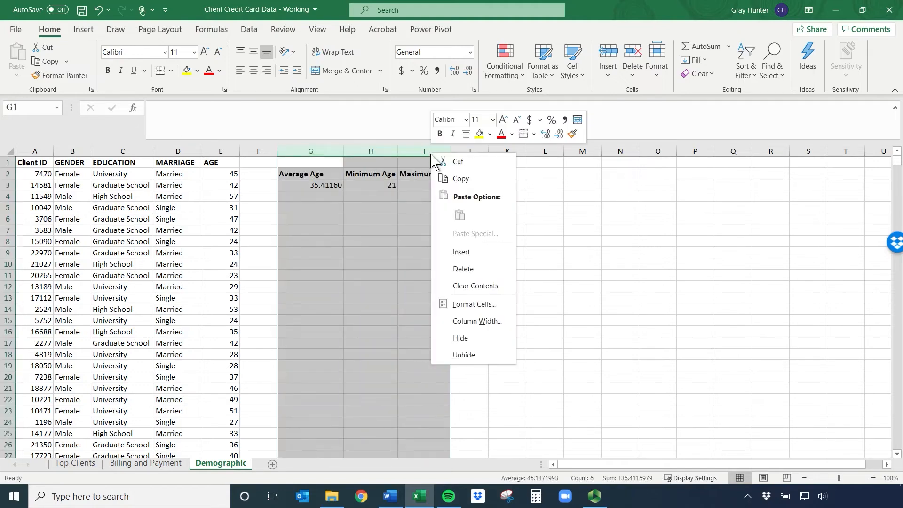
pyautogui.click(464, 269)
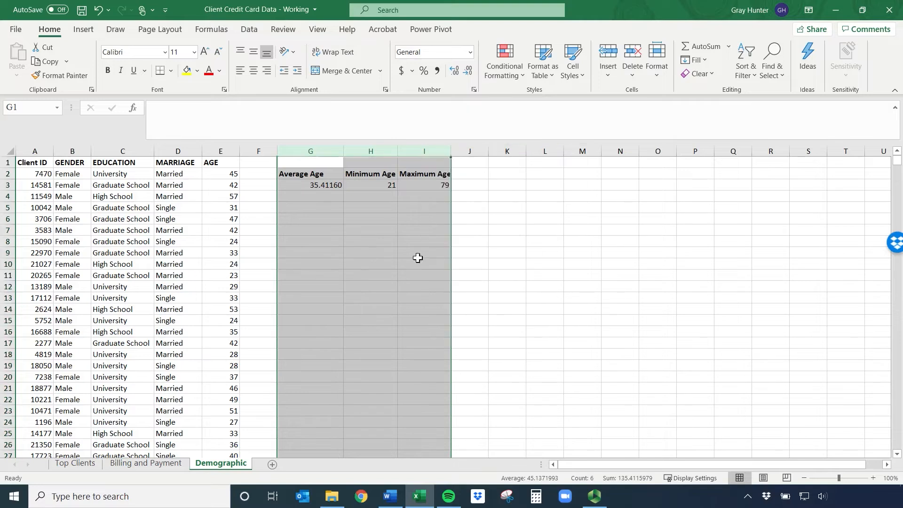
pyautogui.click(296, 165)
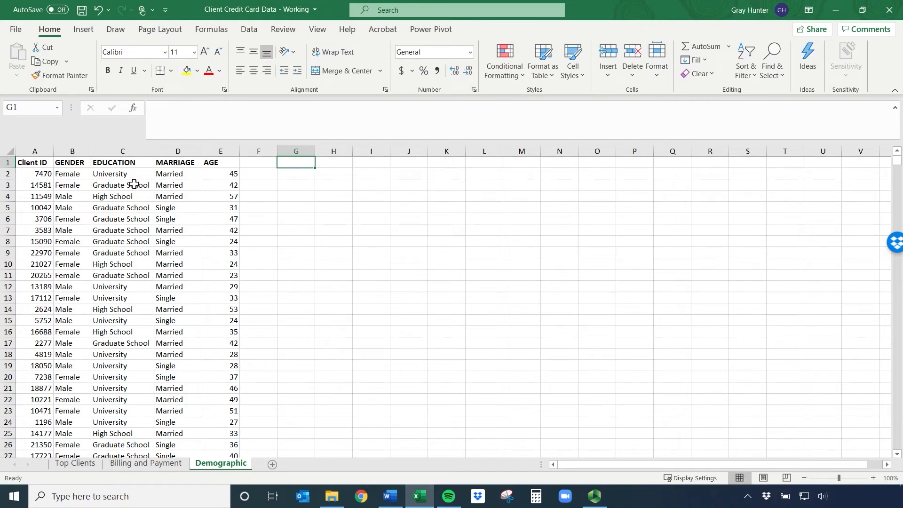
# Examine the kinds of education levels listed in the EDUCATION column
pyautogui.moveTo(135, 174); pyautogui.dragTo(140, 201)
pyautogui.scroll(-12, 149, 243)
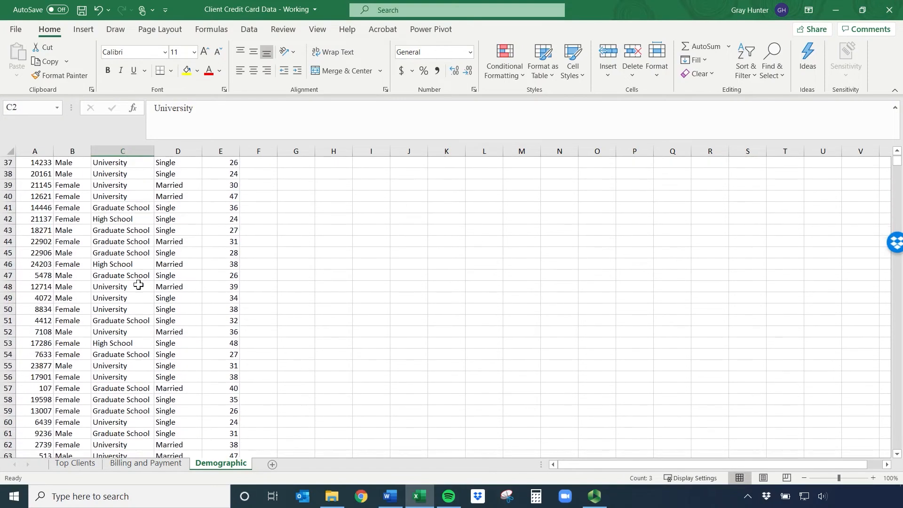
pyautogui.scroll(12, 137, 284)
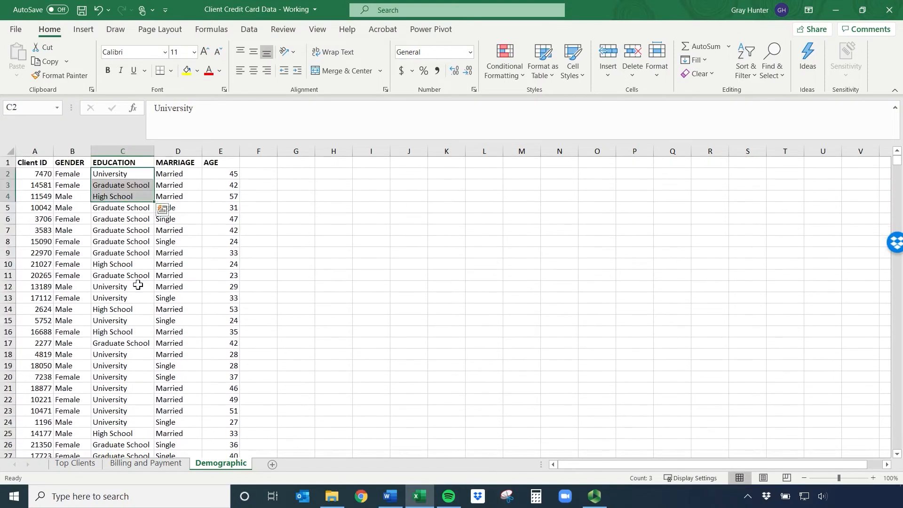
pyautogui.click(121, 184)
pyautogui.click(121, 176)
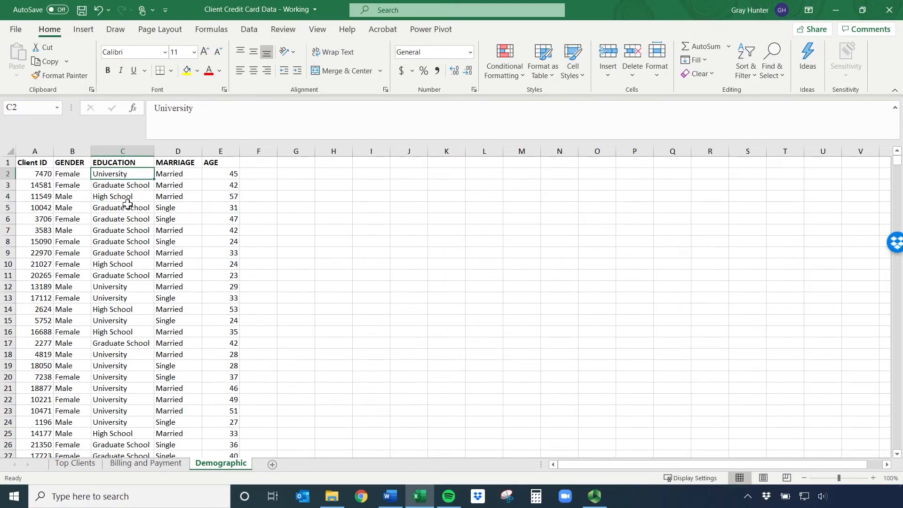
pyautogui.click(126, 185)
pyautogui.click(122, 198)
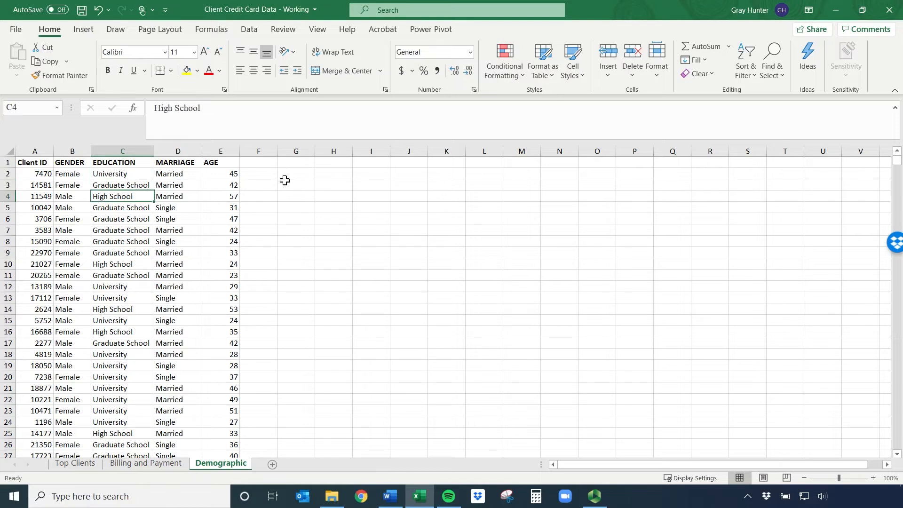
# Enter the heading "College or Less" in cell G1
pyautogui.click(295, 163)
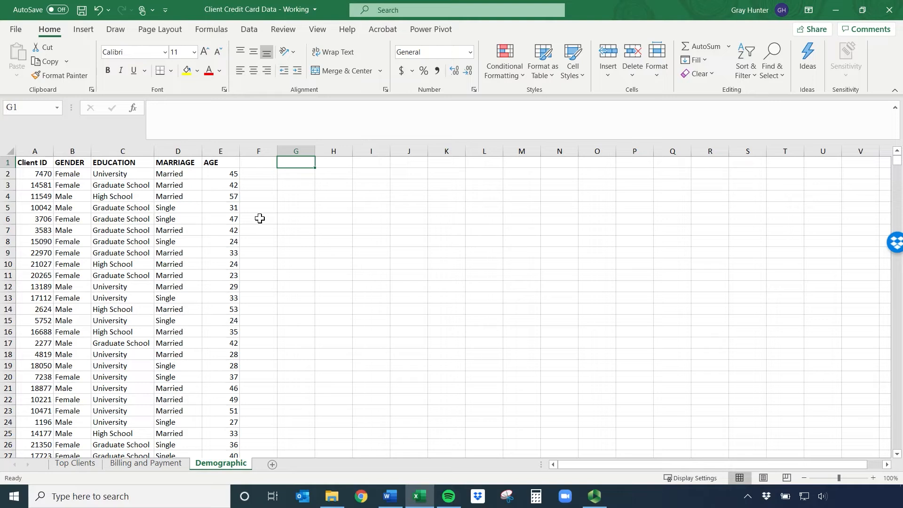
pyautogui.write('College or K')
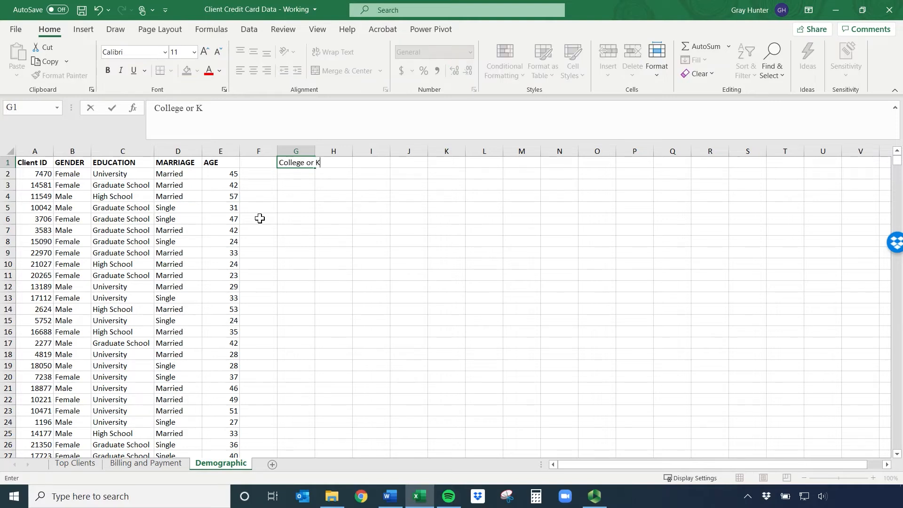
pyautogui.press('BackSpace')
pyautogui.write('Less')
pyautogui.click(332, 205)
# Enter the heading "Graduate School" in H1 and autofit the widths of columns G and H
pyautogui.click(346, 163)
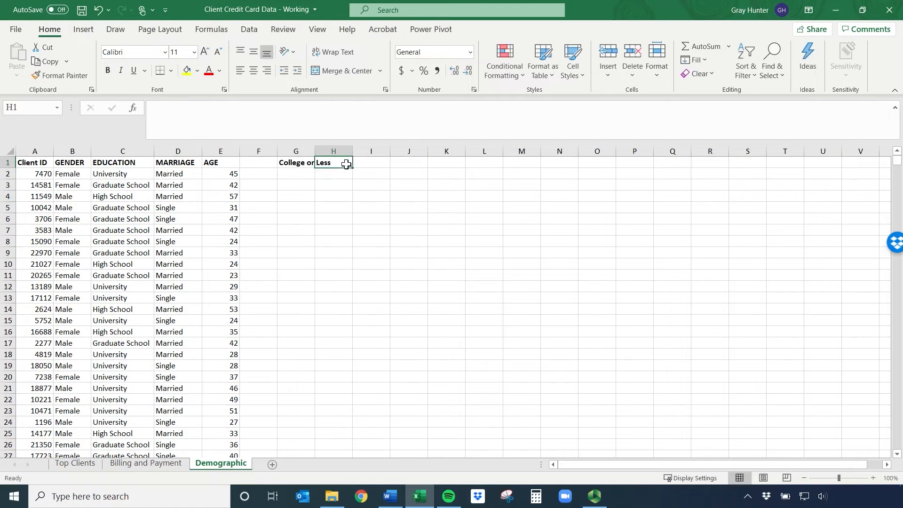
pyautogui.write('Gradua')
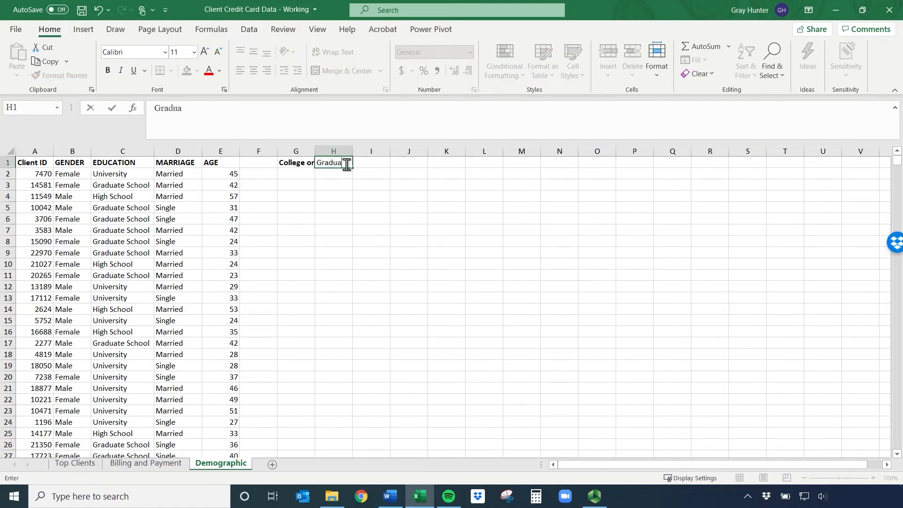
pyautogui.write('te School')
pyautogui.press('Return')
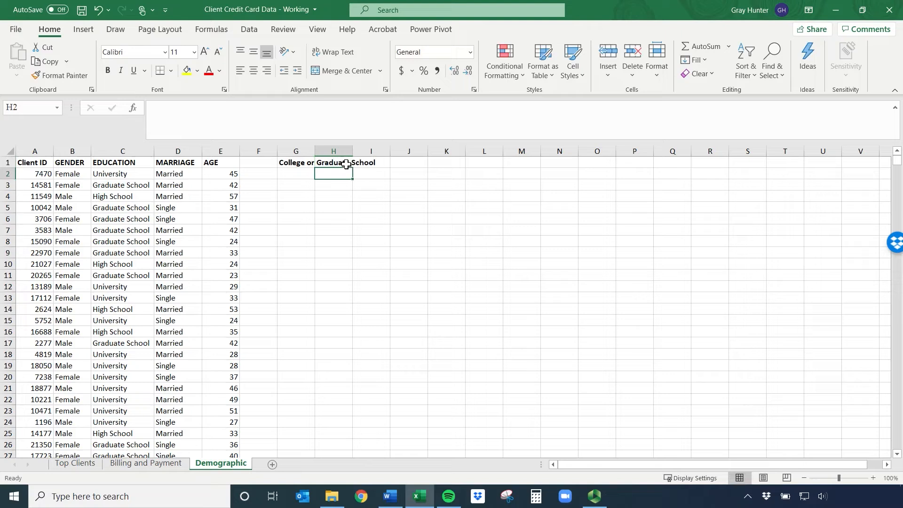
pyautogui.doubleClick(317, 146)
pyautogui.doubleClick(371, 148)
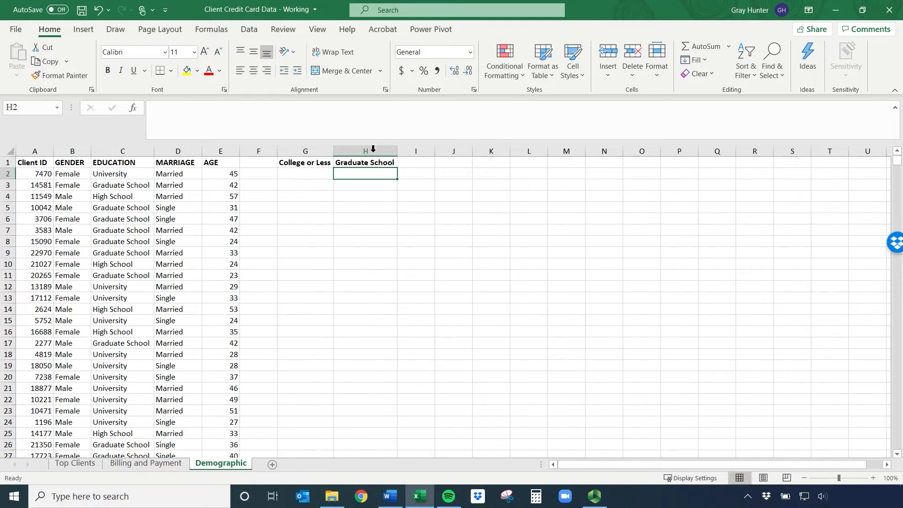
# Start an IF formula in G2 with a nested OR function as its logical test
pyautogui.click(304, 172)
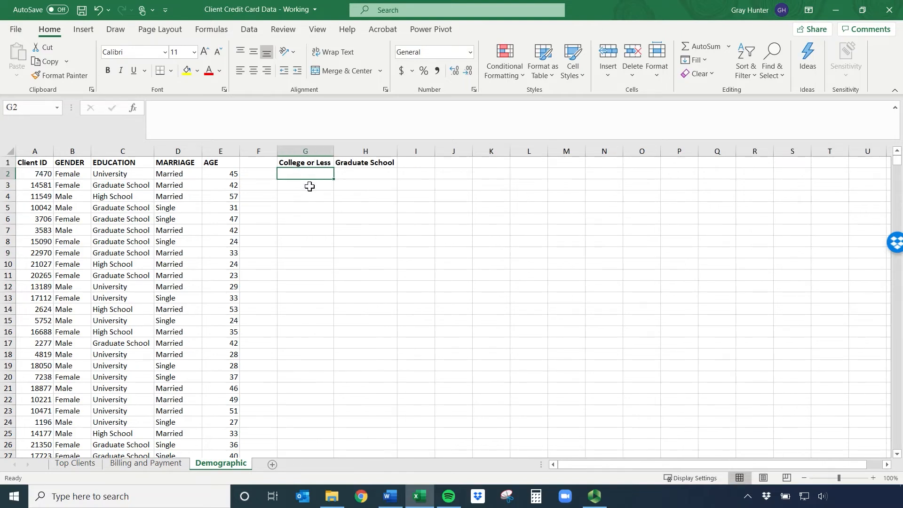
pyautogui.moveTo(124, 177); pyautogui.dragTo(121, 191)
pyautogui.click(121, 194)
pyautogui.click(122, 175)
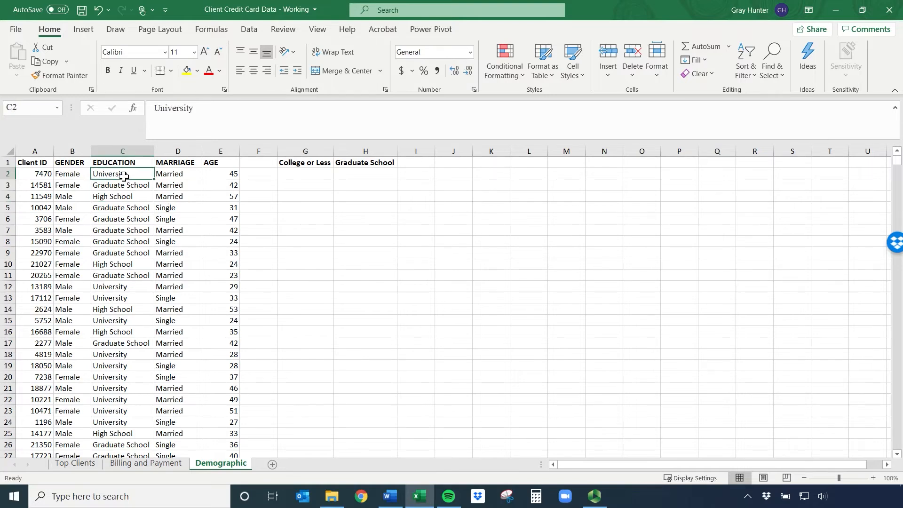
pyautogui.click(308, 173)
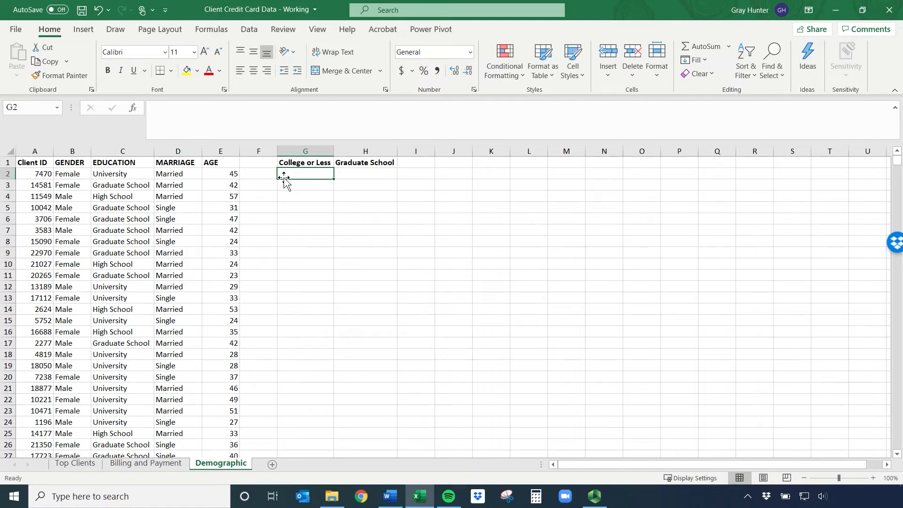
pyautogui.write('=')
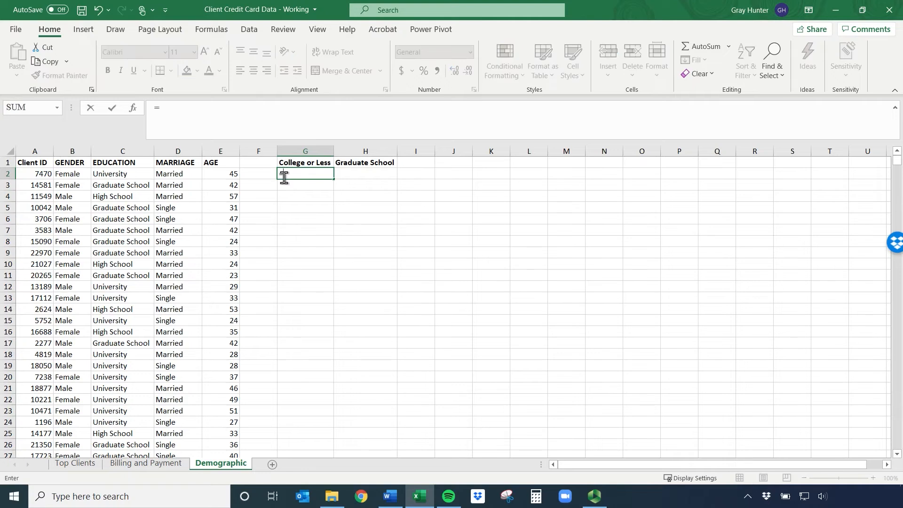
pyautogui.write('if(')
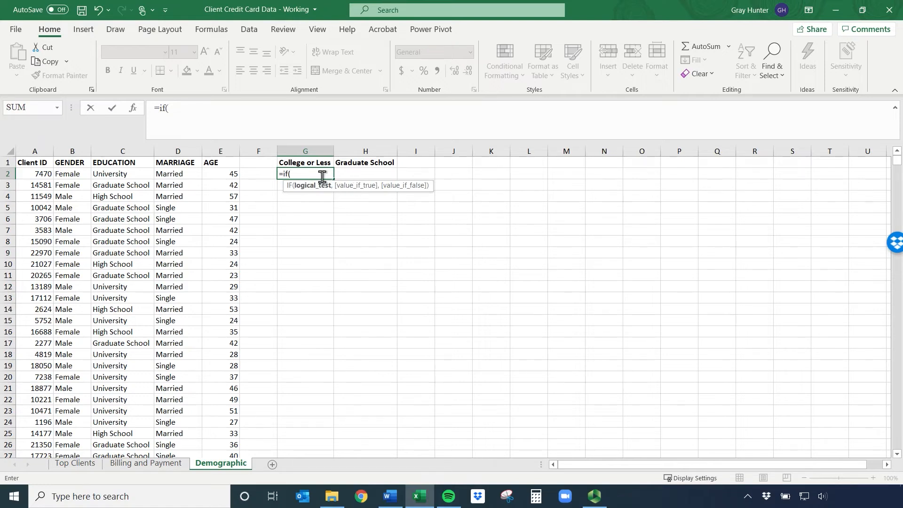
pyautogui.click(133, 175)
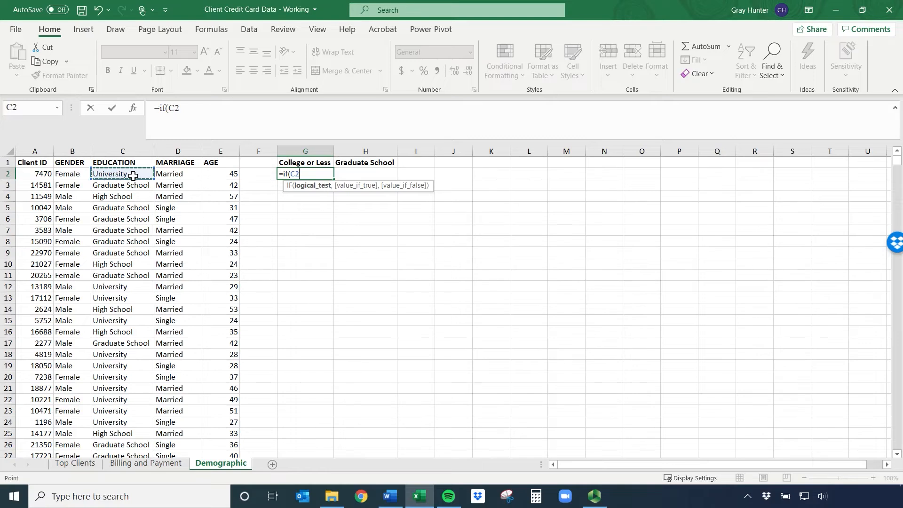
pyautogui.press('BackSpace')
pyautogui.press('BackSpace')
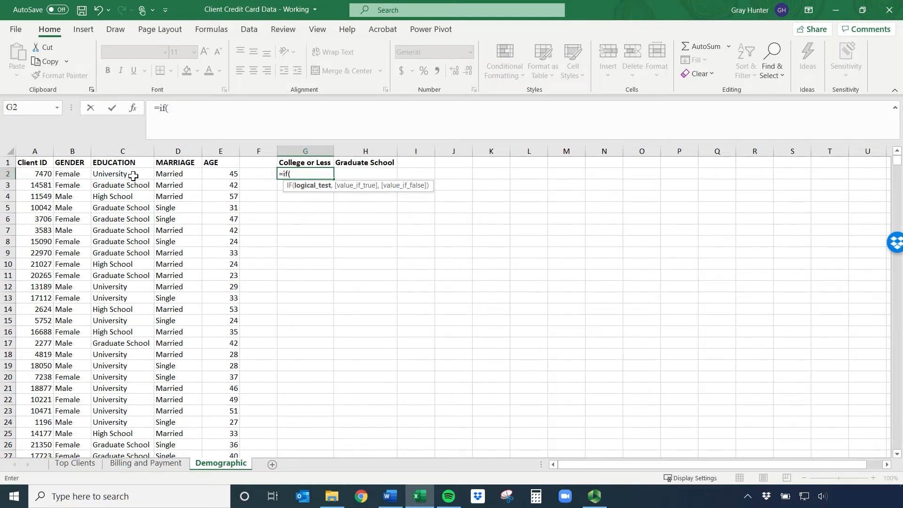
pyautogui.write('or')
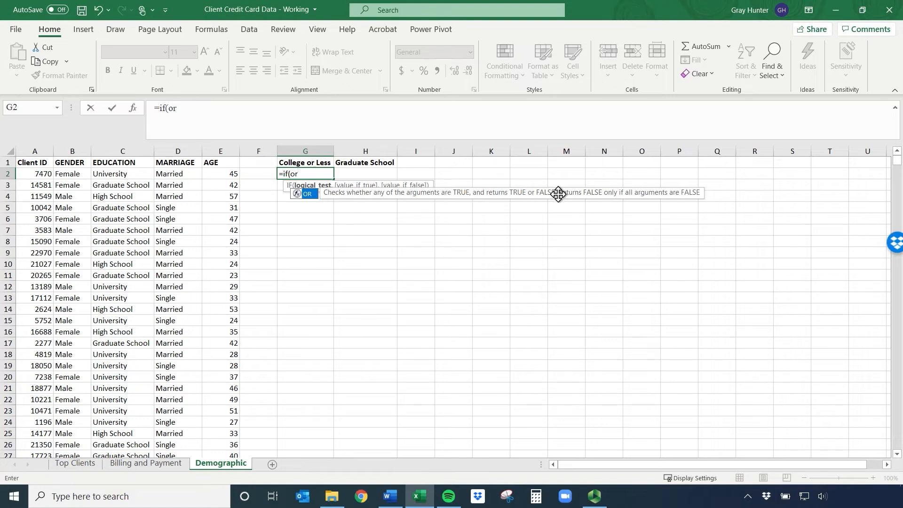
pyautogui.doubleClick(308, 195)
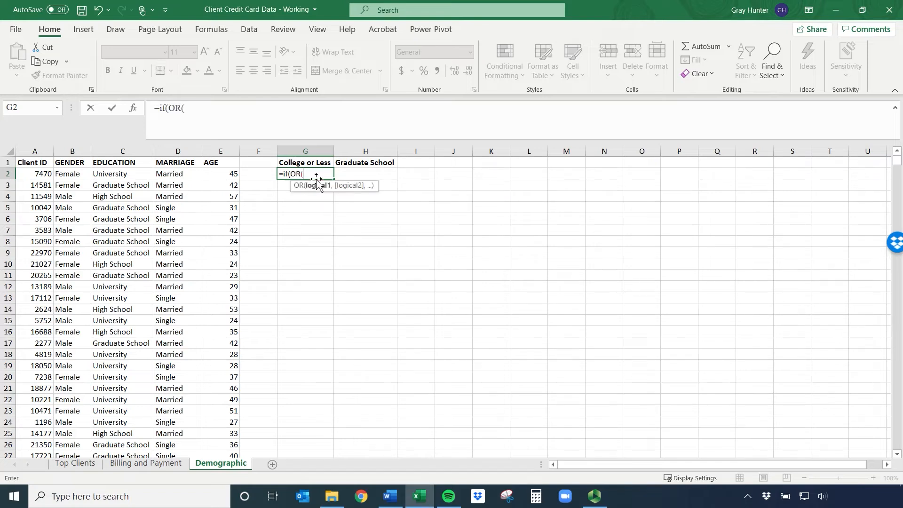
# Add C2="High School" as the first condition of the OR function in G2
pyautogui.click(114, 175)
pyautogui.write('="')
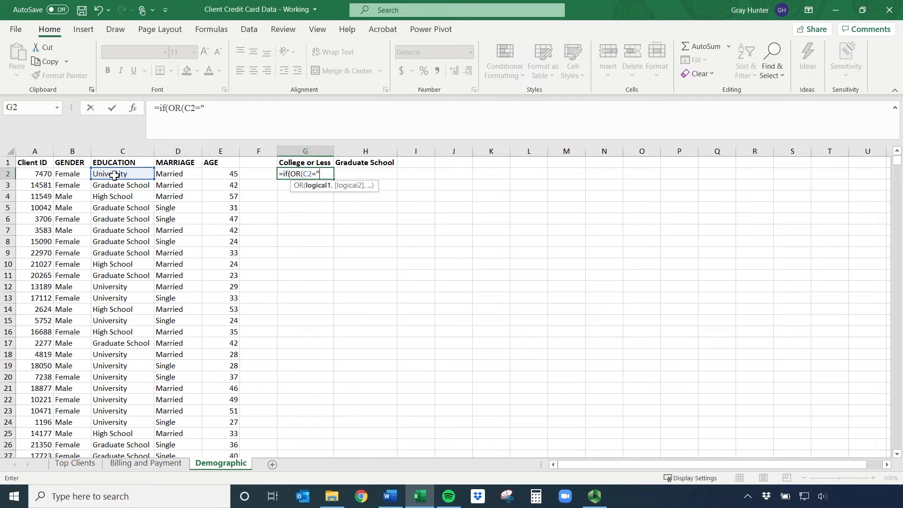
pyautogui.write('High School",')
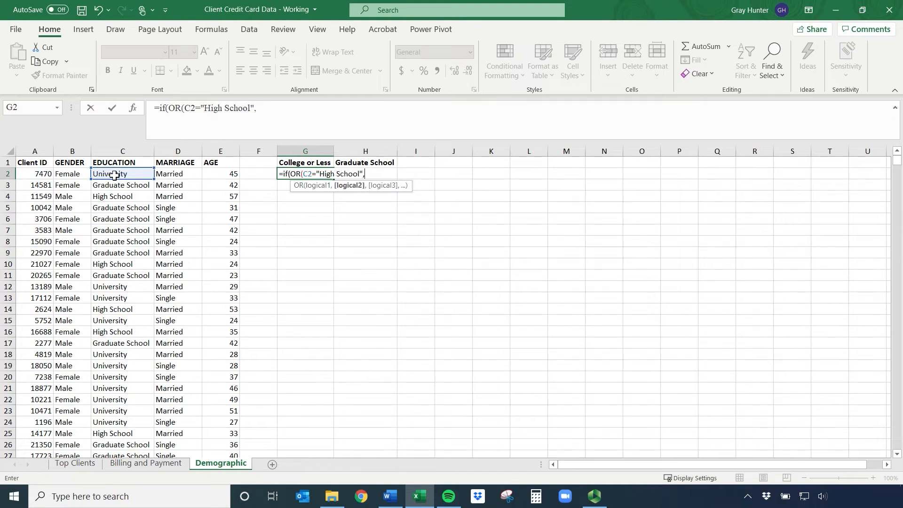
# Add C2="University" as the second OR condition and close the OR function to complete the logical test
pyautogui.click(114, 175)
pyautogui.write('="')
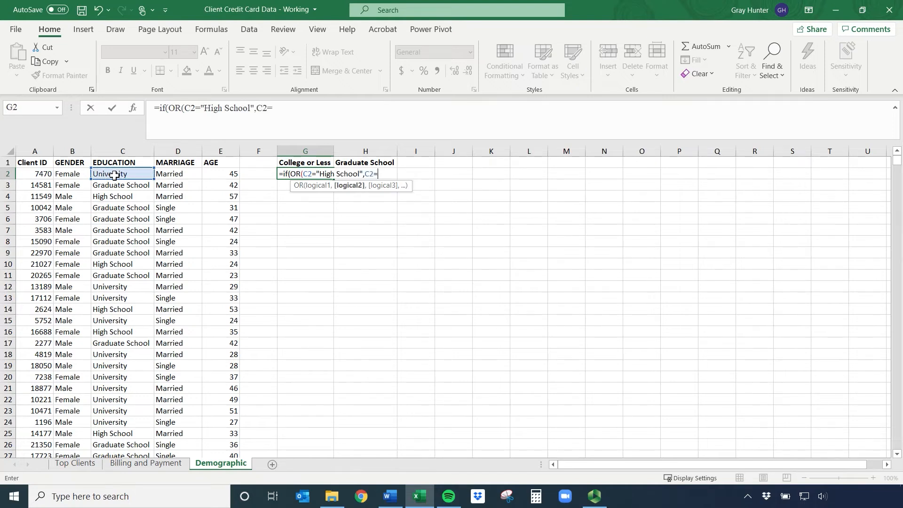
pyautogui.write('University")')
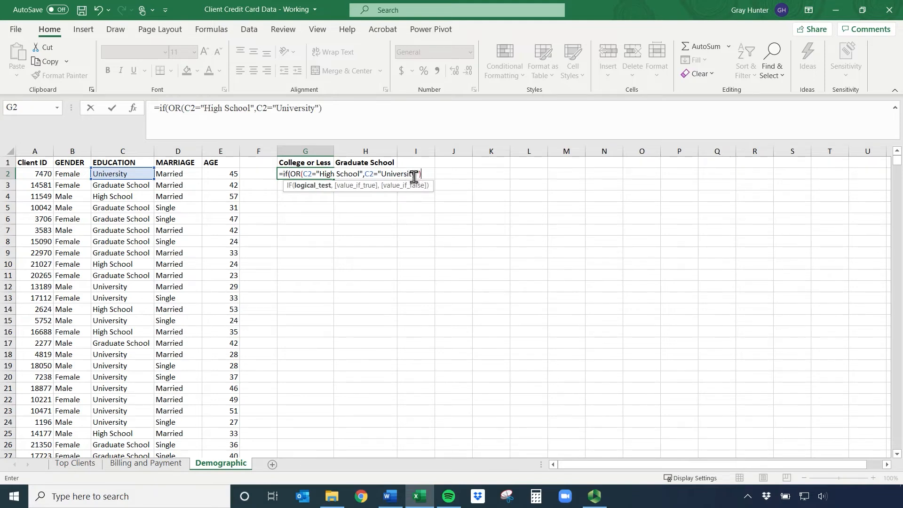
pyautogui.write(',')
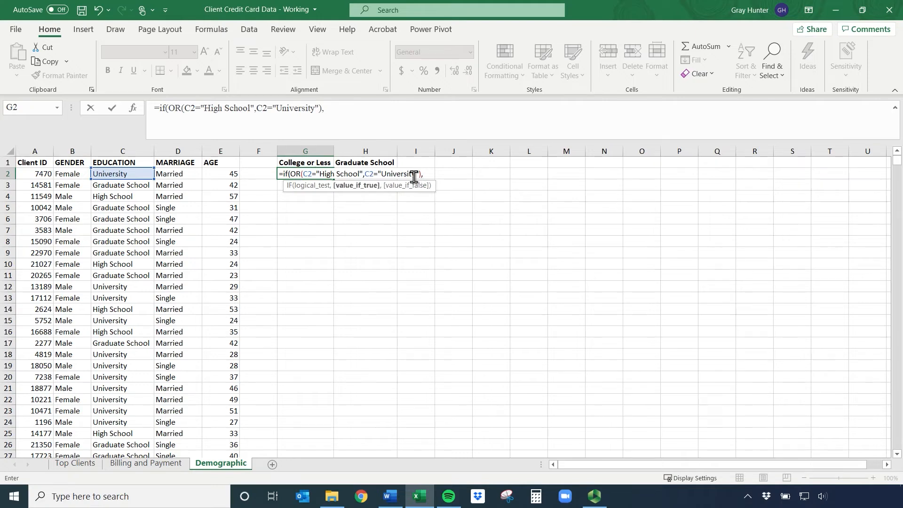
pyautogui.write('"Yes",')
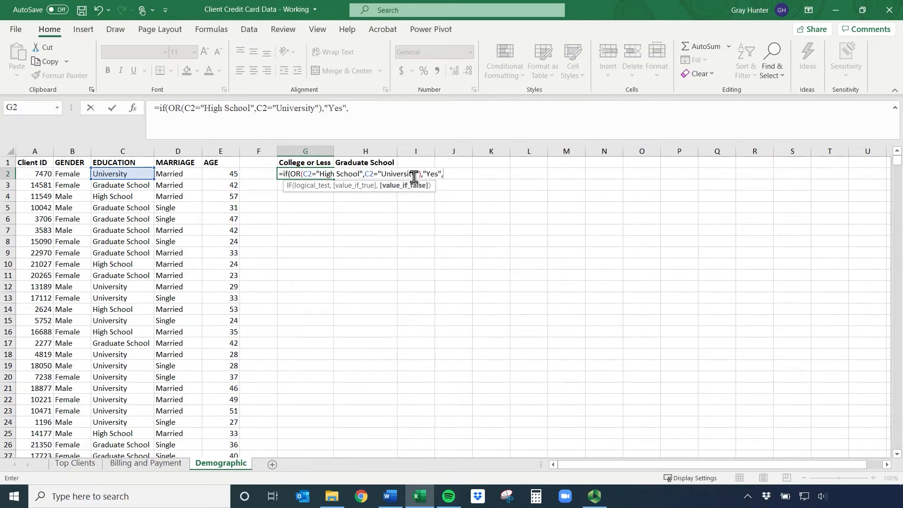
pyautogui.write('N')
# Return "Yes" when true and "No" when false in the G2 formula, close the IF function and enter it
pyautogui.press('BackSpace')
pyautogui.write('"No")')
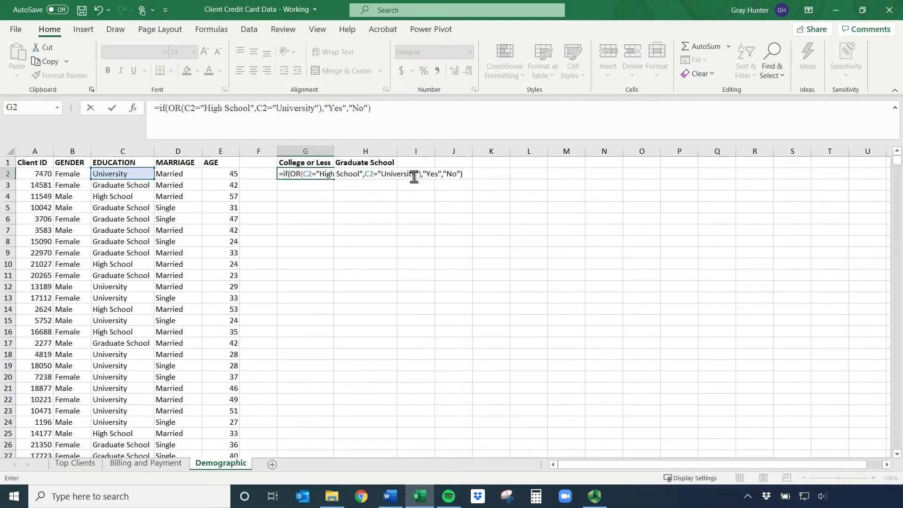
pyautogui.press('Return')
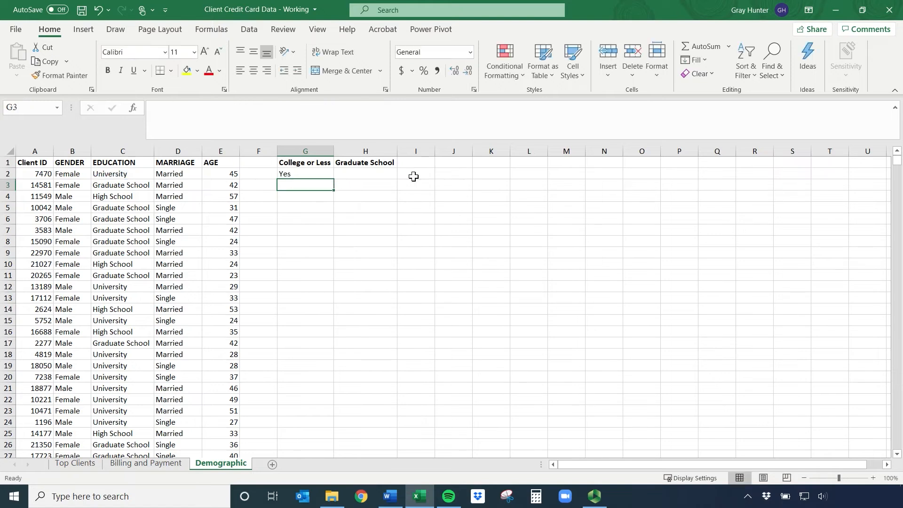
# Fill the G2 College or Less formula down to G9
pyautogui.click(311, 173)
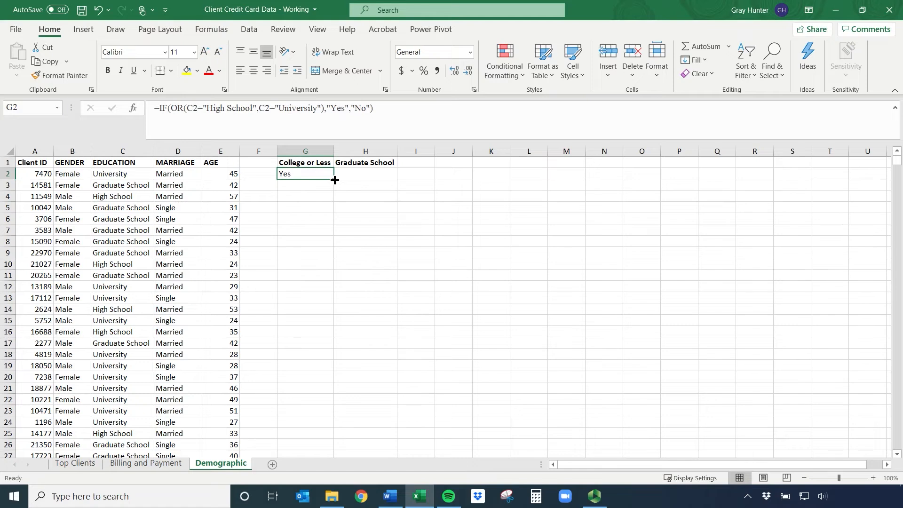
pyautogui.doubleClick(334, 181)
pyautogui.doubleClick(335, 180)
pyautogui.click(257, 149)
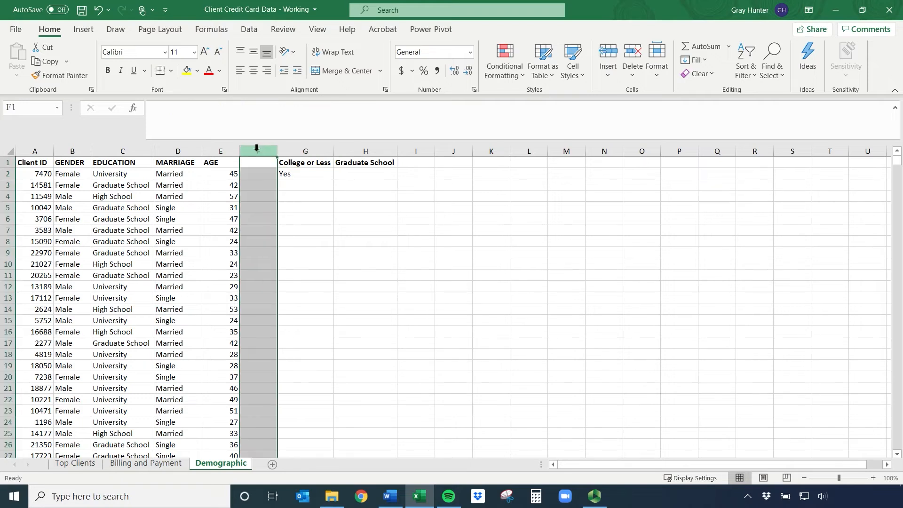
pyautogui.click(296, 174)
pyautogui.moveTo(333, 180); pyautogui.dragTo(335, 255)
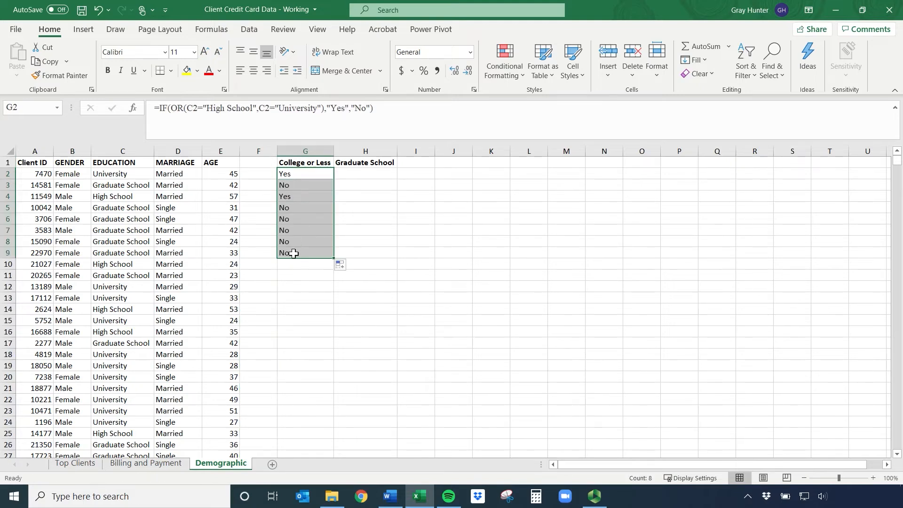
# Undo the College or Less fill below G2 and delete the empty column F
pyautogui.hotkey('ctrl', 'z')
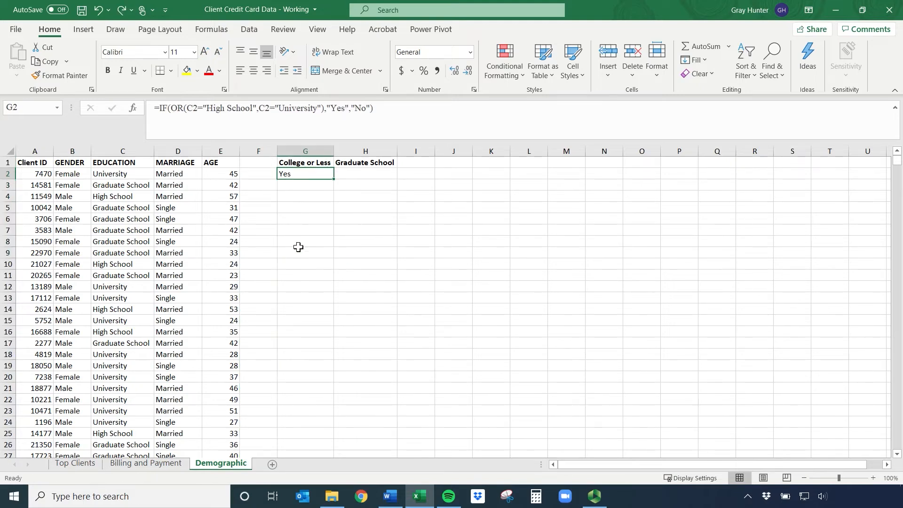
pyautogui.click(261, 148)
pyautogui.rightClick(261, 149)
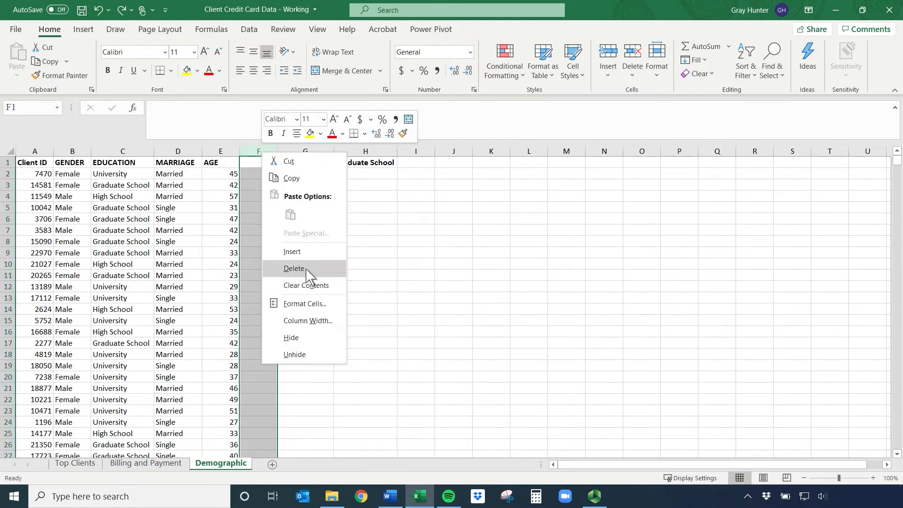
pyautogui.click(304, 266)
# Fill the College or Less formula in F2 down the whole column to the end of the data
pyautogui.click(256, 173)
pyautogui.moveTo(232, 172); pyautogui.dragTo(235, 308)
pyautogui.click(265, 178)
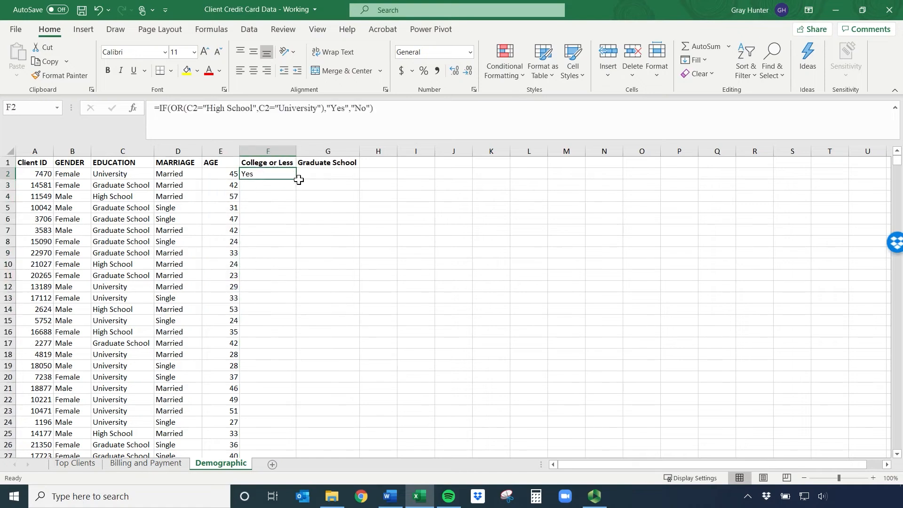
pyautogui.doubleClick(296, 179)
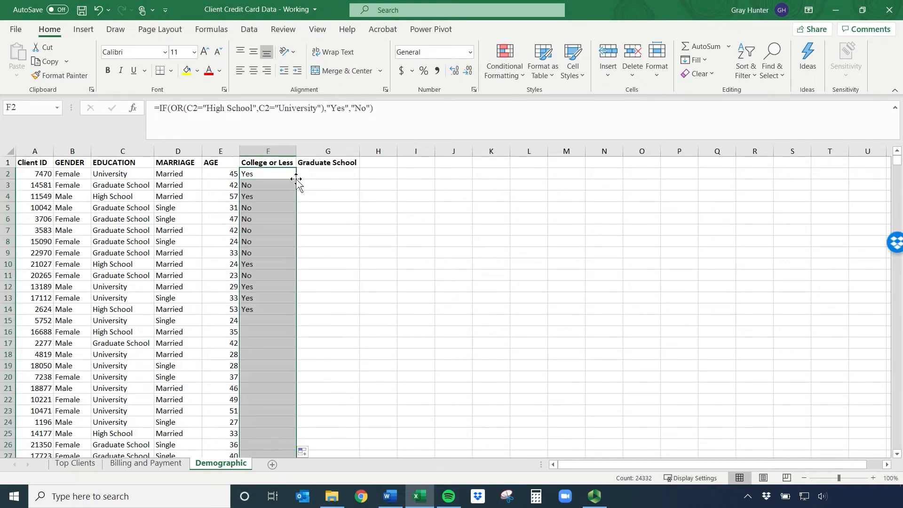
# Compare the education values in C2:C4 with the College or Less results in F2:F4
pyautogui.click(125, 171)
pyautogui.click(243, 175)
pyautogui.click(126, 187)
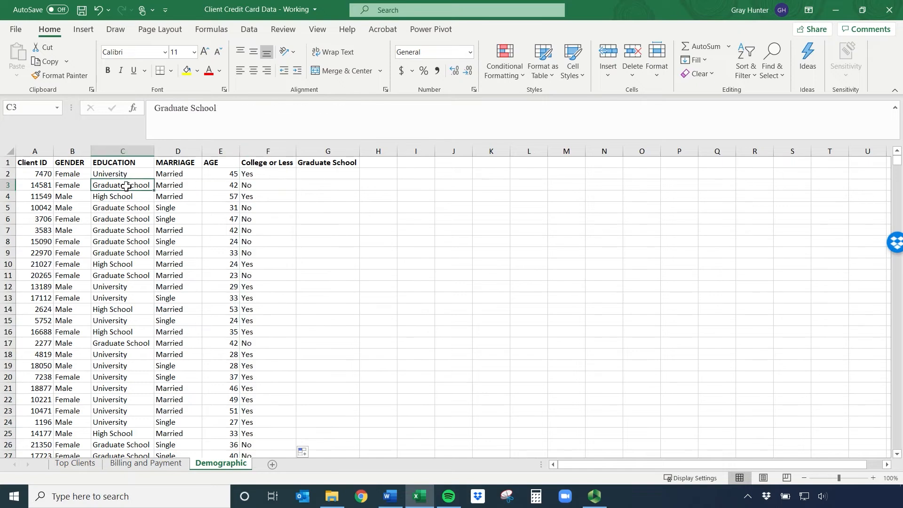
pyautogui.click(252, 184)
pyautogui.click(126, 197)
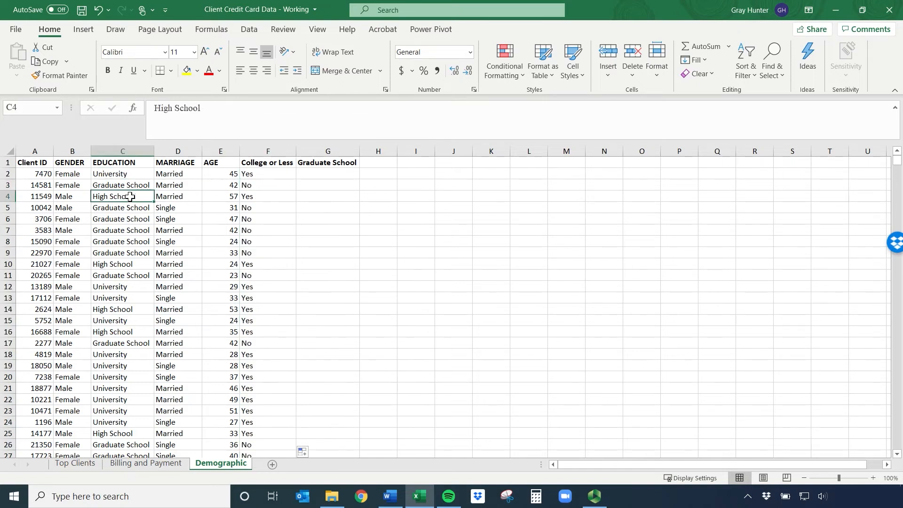
pyautogui.click(269, 198)
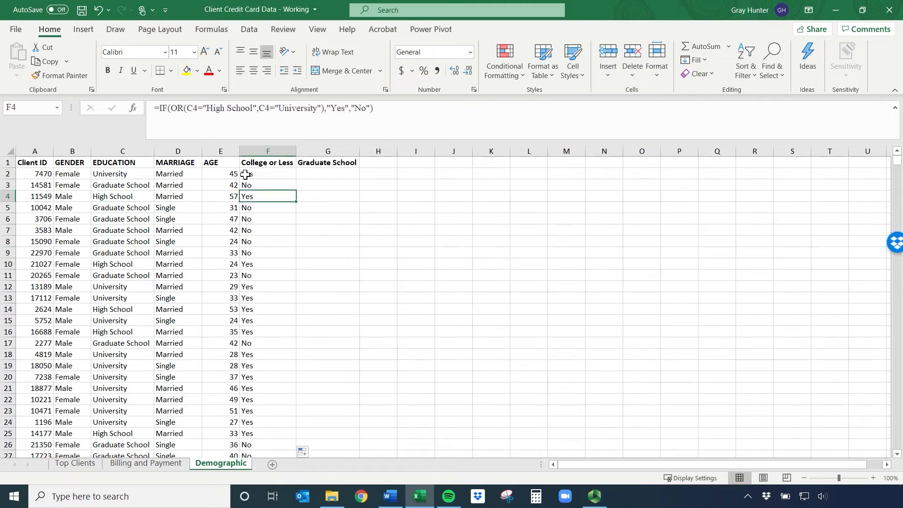
# Start an IF formula in G2 with C2="Graduate School" as the logical test
pyautogui.click(337, 175)
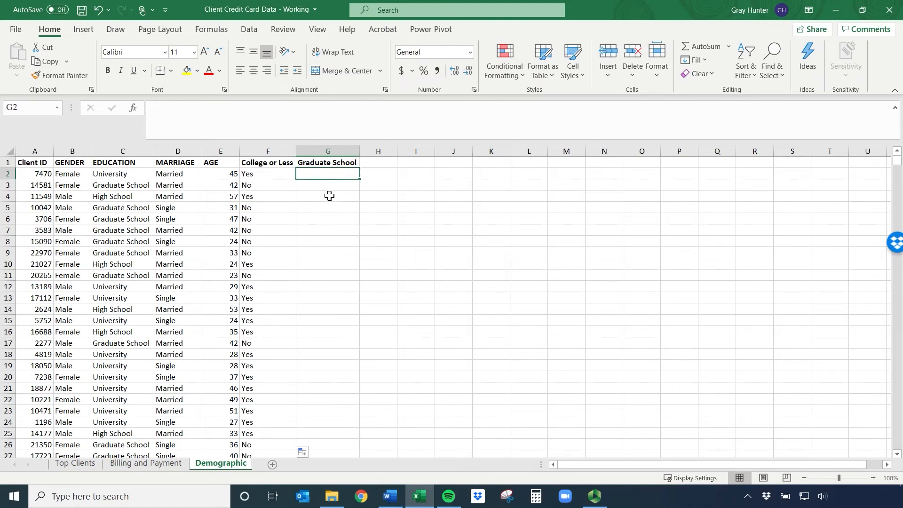
pyautogui.write('=if(')
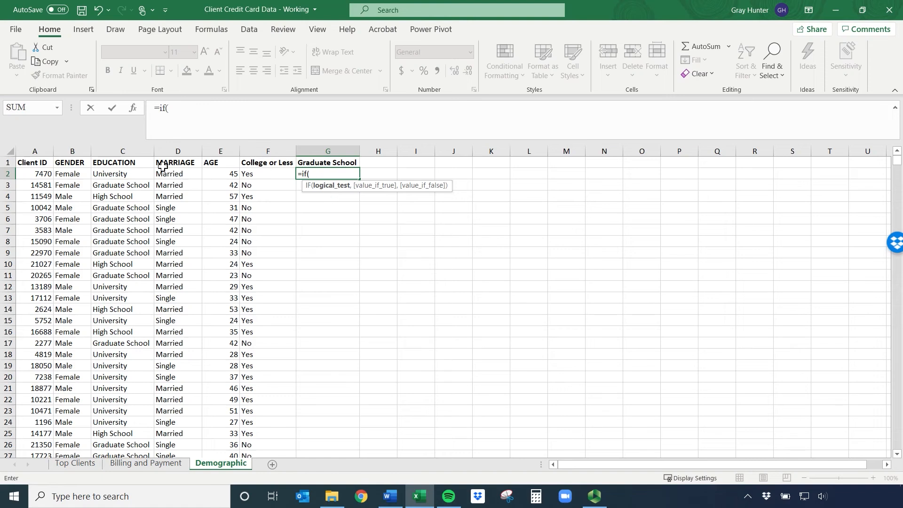
pyautogui.click(139, 174)
pyautogui.write('="Graduate School"')
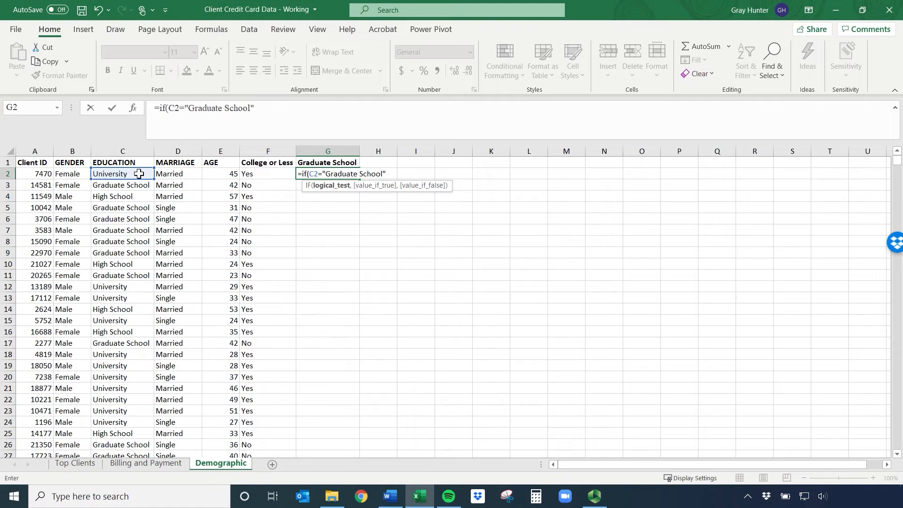
pyautogui.write(',')
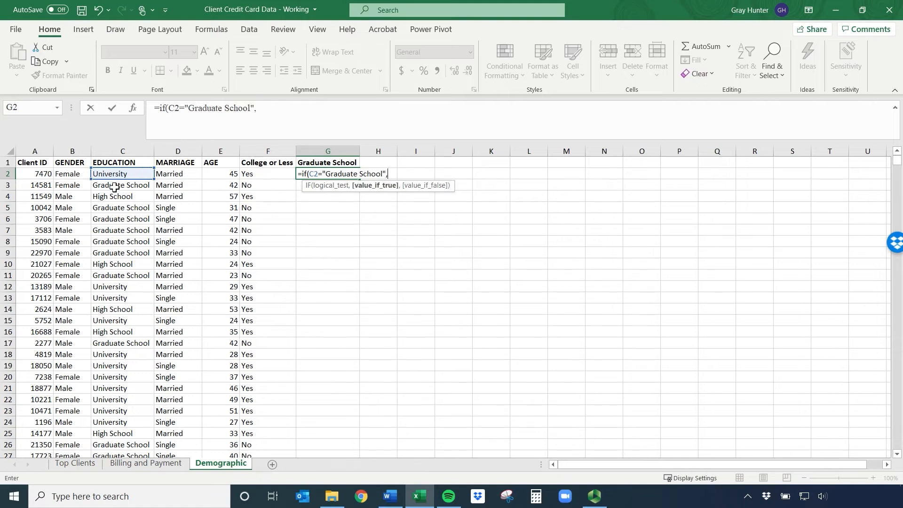
pyautogui.write('"Yes","No"')
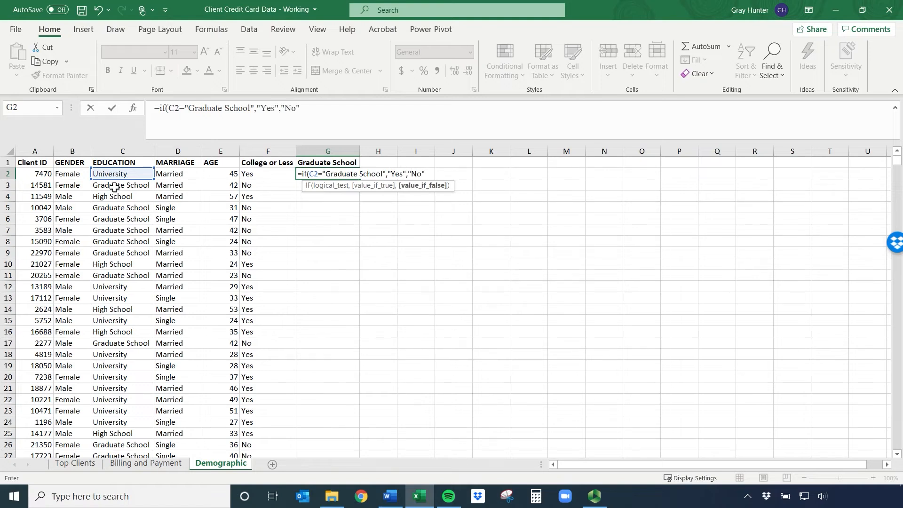
pyautogui.write(')')
# Return "Yes" when true and "No" when false in the G2 formula, then close and enter it
pyautogui.press('Return')
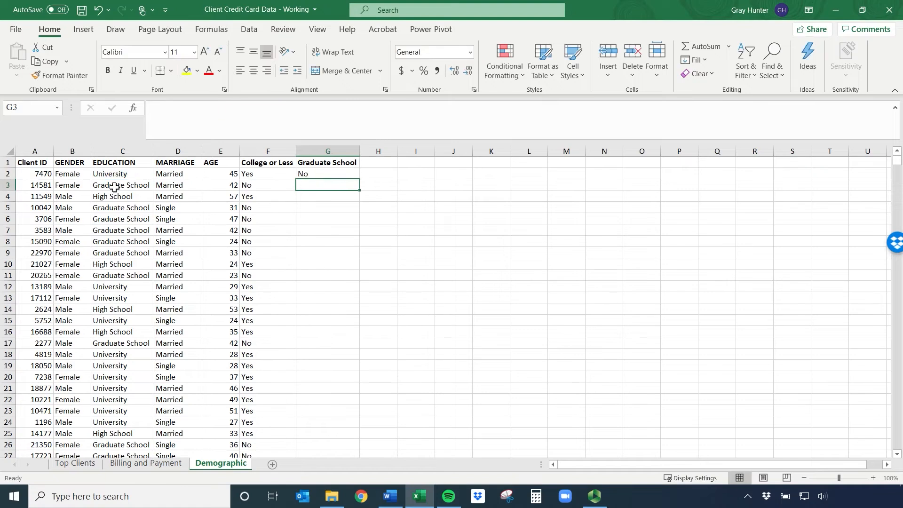
# Fill the Graduate School formula based on C2 from G2 down the whole column
pyautogui.click(306, 174)
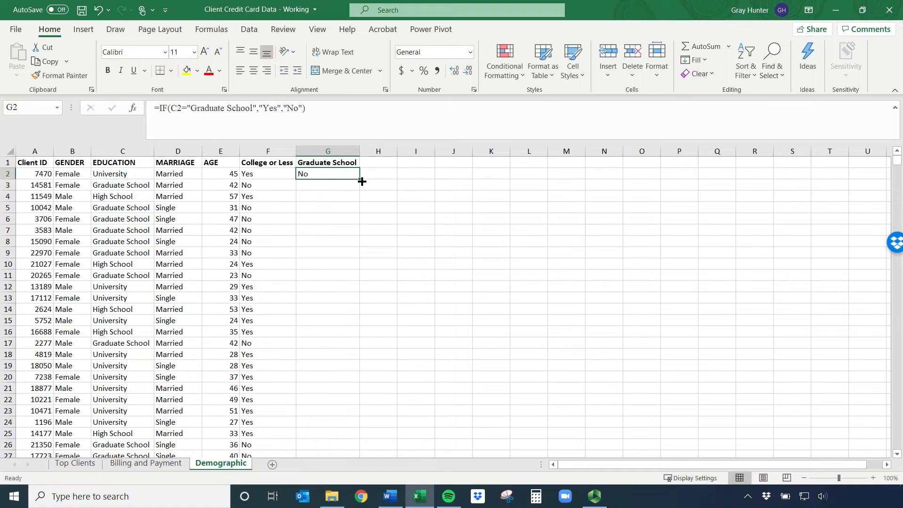
pyautogui.doubleClick(359, 179)
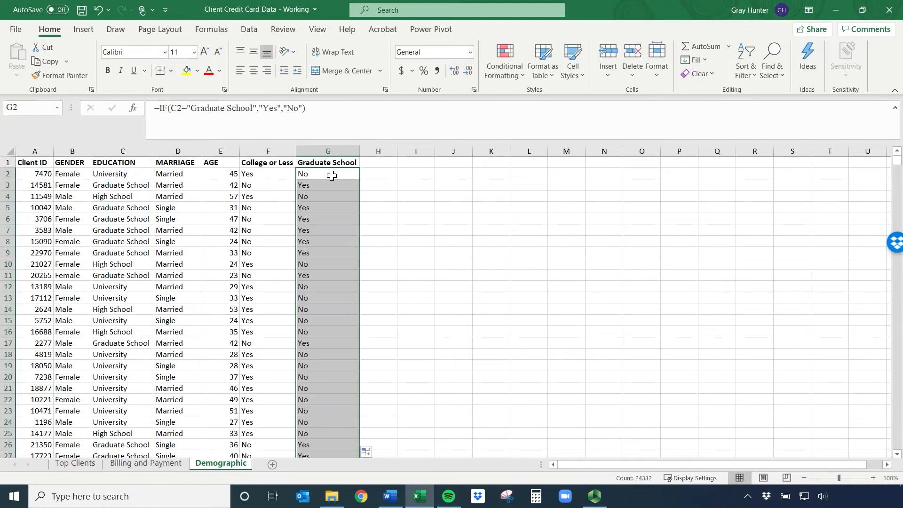
pyautogui.click(267, 174)
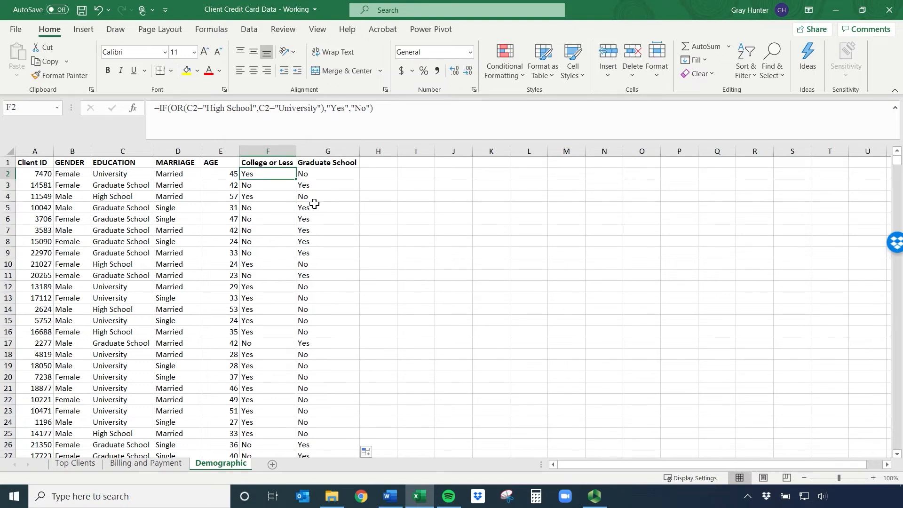
# Undo the Graduate School fill and clear the formula from G2
pyautogui.hotkey('ctrl', 'z')
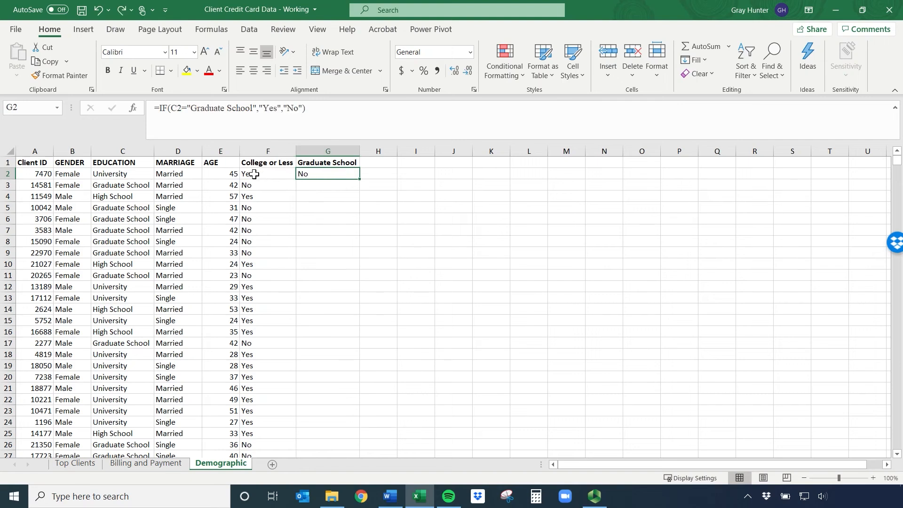
pyautogui.press('Down')
pyautogui.press('Up')
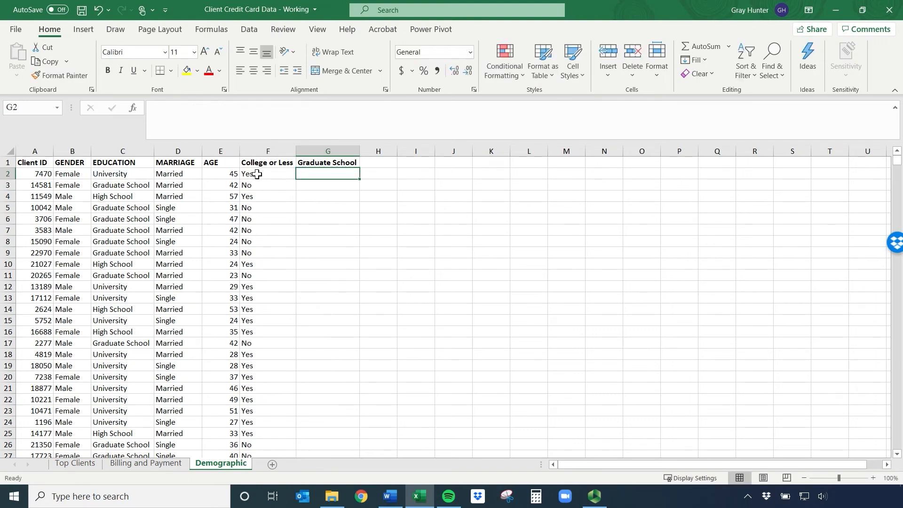
# Start a new IF formula in G2 that tests whether the College or Less cell F2="Yes"
pyautogui.write('=if(')
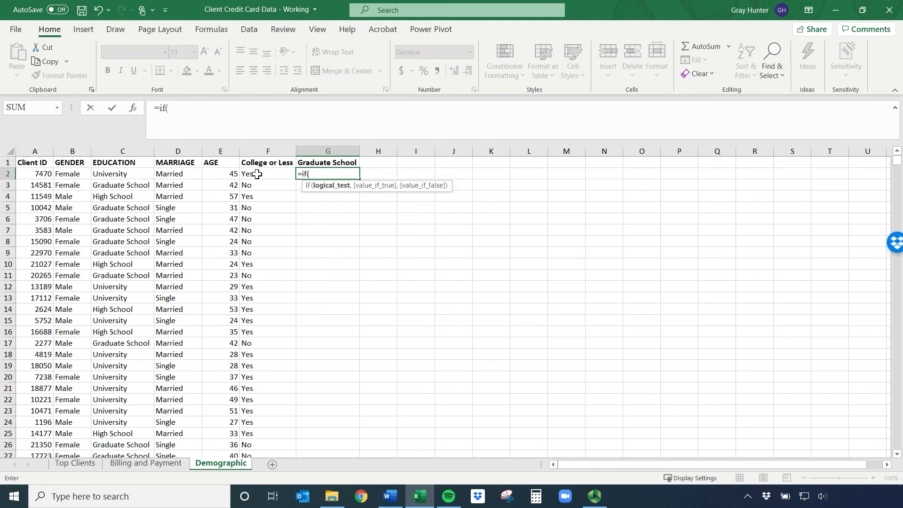
pyautogui.click(257, 174)
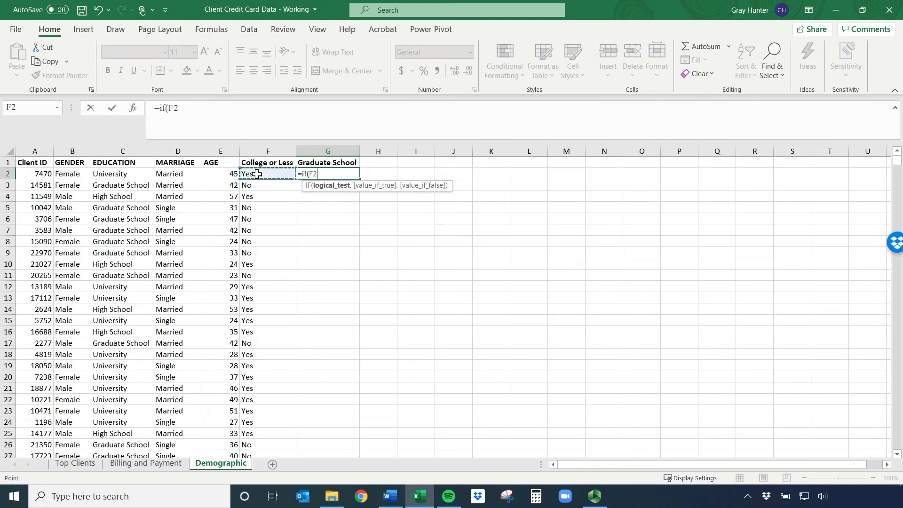
pyautogui.write('="Yes",')
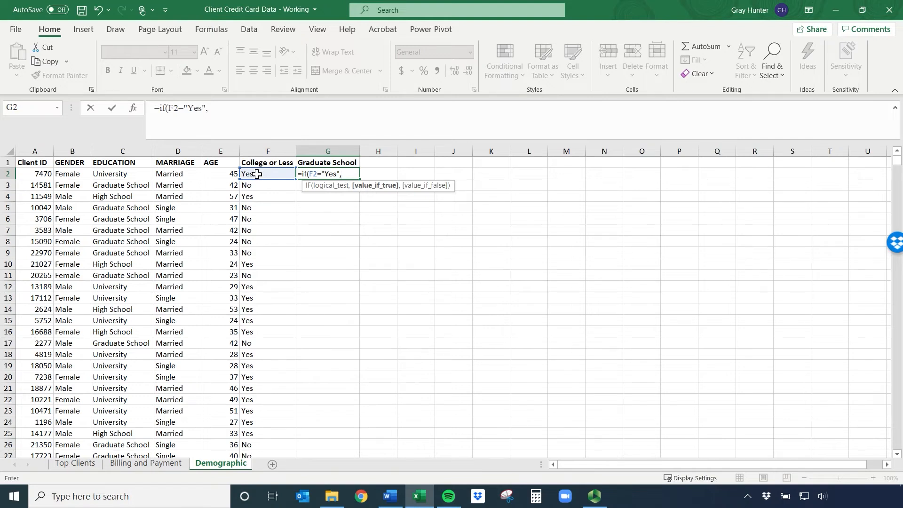
# Return "No" when true and "Yes" when false in the G2 formula and enter it
pyautogui.write('"No","Ye')
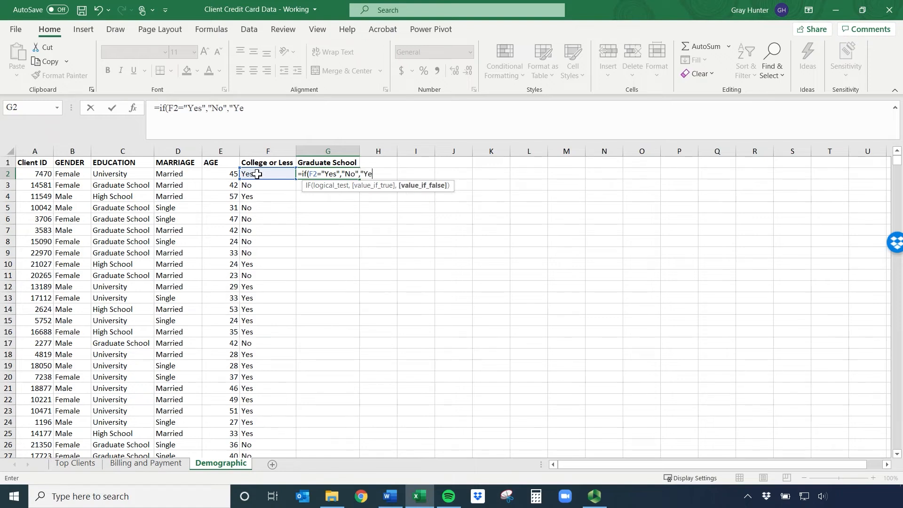
pyautogui.write('s"')
pyautogui.press('Return')
# Fill the Graduate School formula based on F2 from G2 down the whole column
pyautogui.click(329, 173)
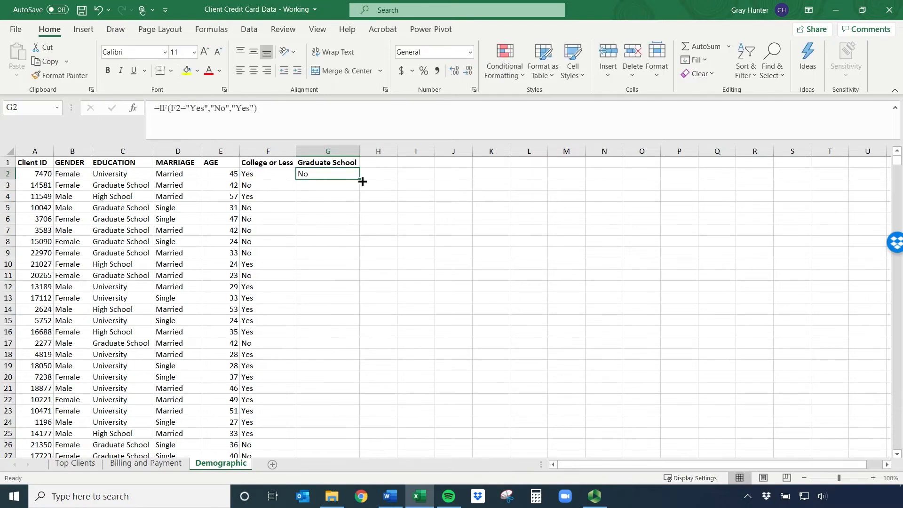
pyautogui.doubleClick(362, 181)
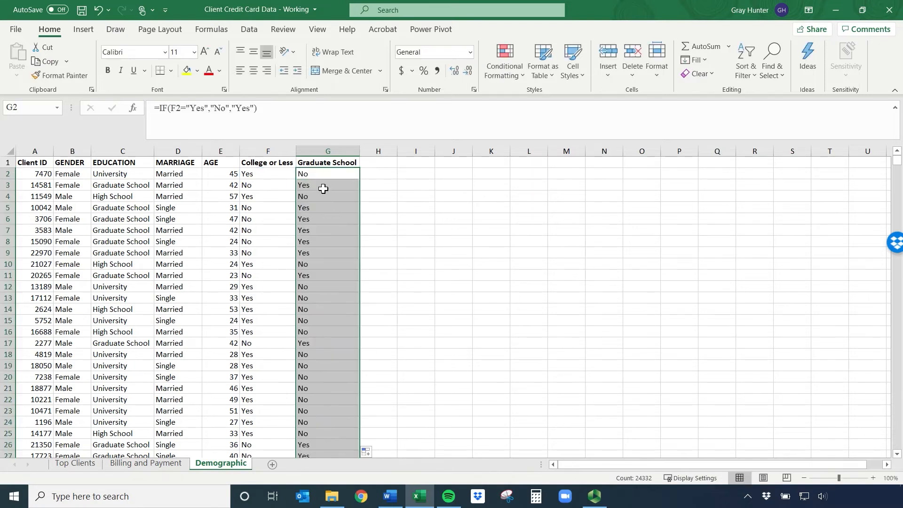
pyautogui.click(270, 151)
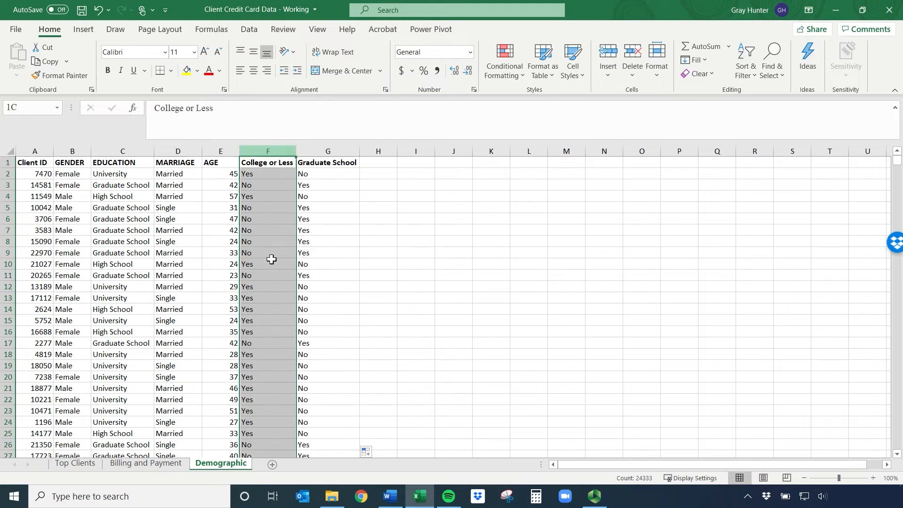
pyautogui.click(329, 151)
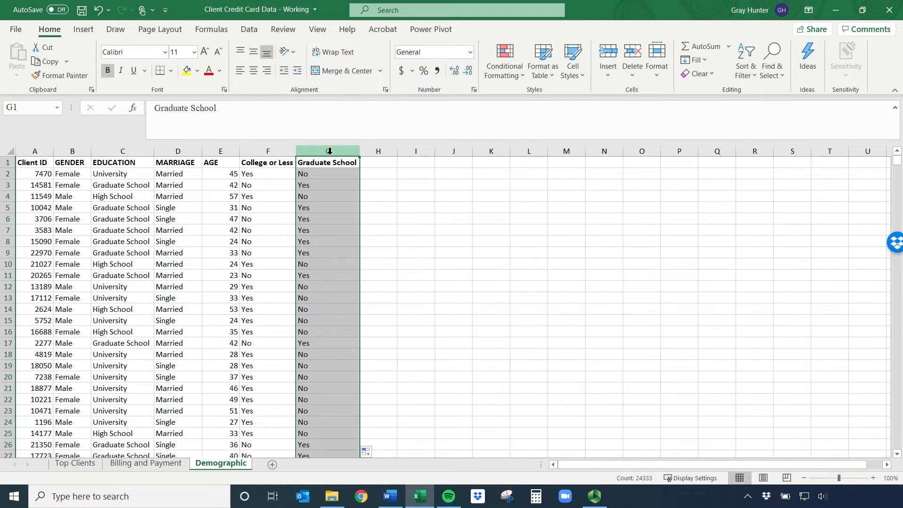
pyautogui.click(453, 240)
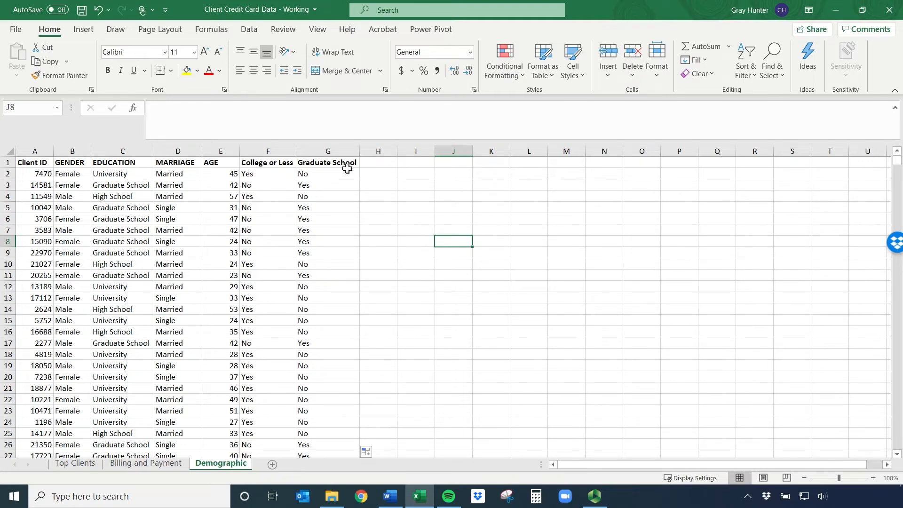
# Delete the College or Less and Graduate School columns, F and G
pyautogui.moveTo(286, 149); pyautogui.dragTo(335, 149)
pyautogui.rightClick(335, 150)
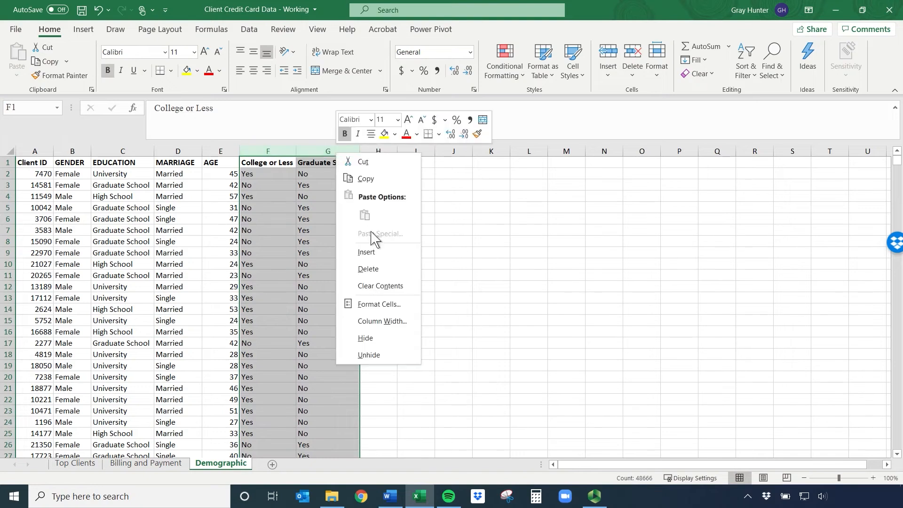
pyautogui.click(384, 270)
# Enter the header "Female University Graduate" in F1 and make it bold
pyautogui.click(261, 167)
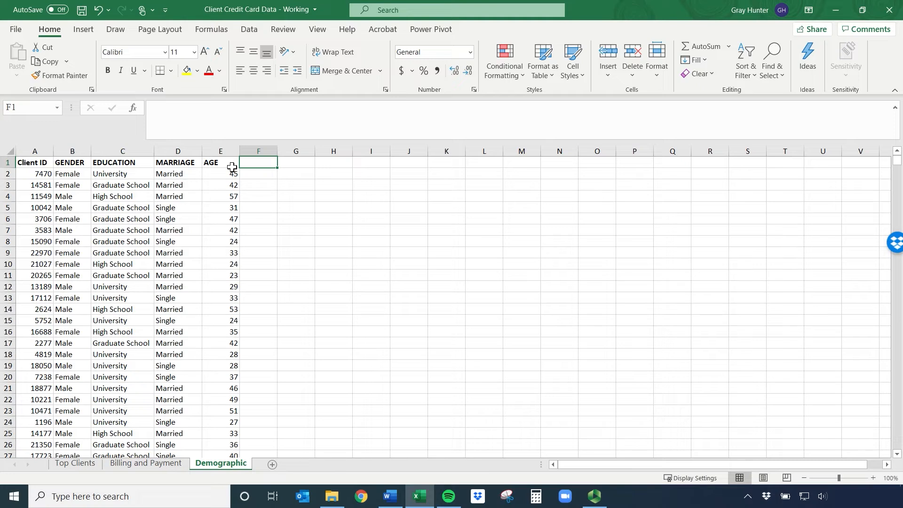
pyautogui.write('Femal')
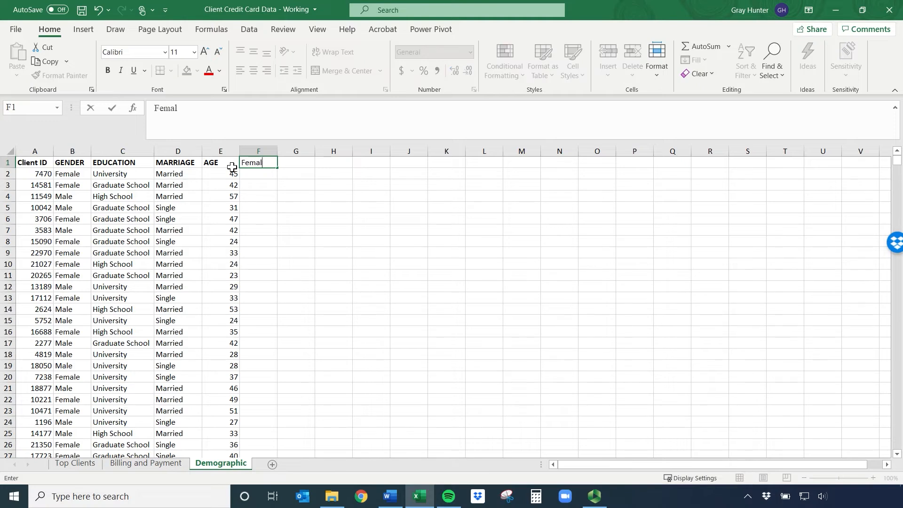
pyautogui.write('e University Graduate')
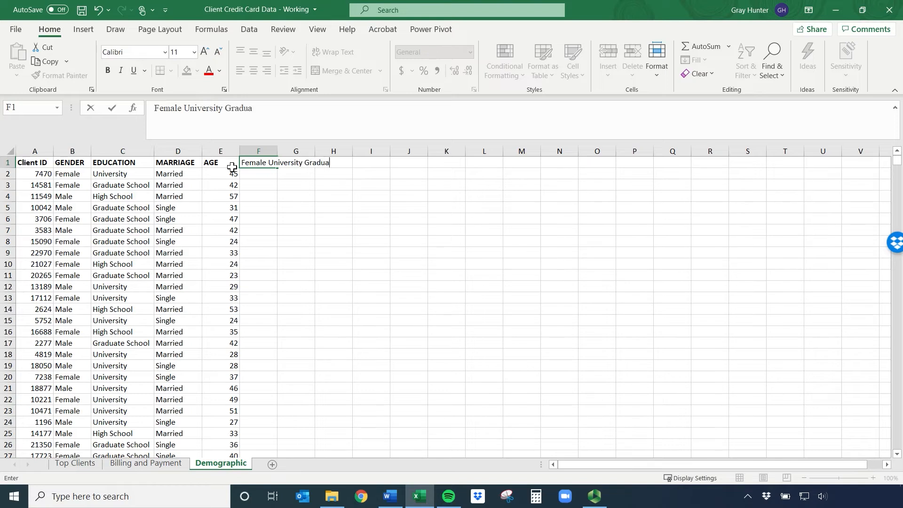
pyautogui.press('Return')
pyautogui.press('Up')
pyautogui.hotkey('ctrl', 'b')
# Enter the header "Male University Graduate" in G1 and autofit the widths of columns F through H
pyautogui.press('Right')
pyautogui.write('M')
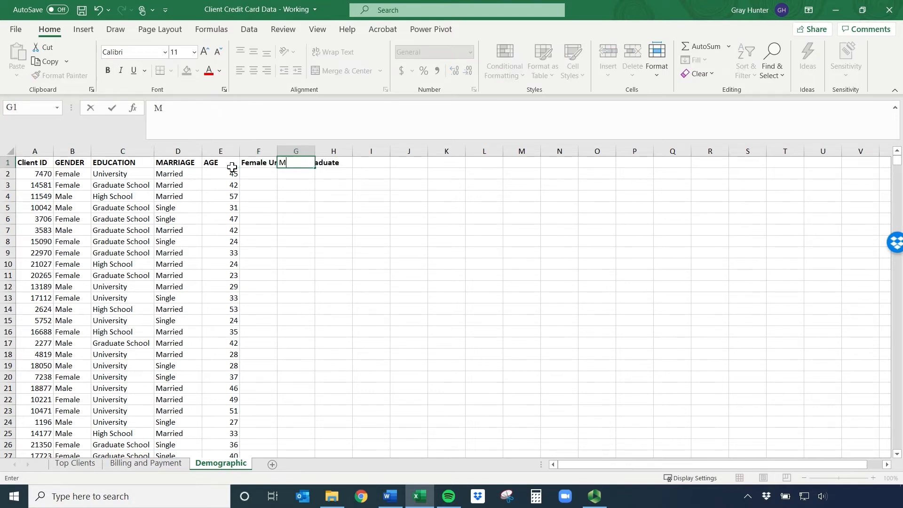
pyautogui.write('ale University Graduate')
pyautogui.press('Return')
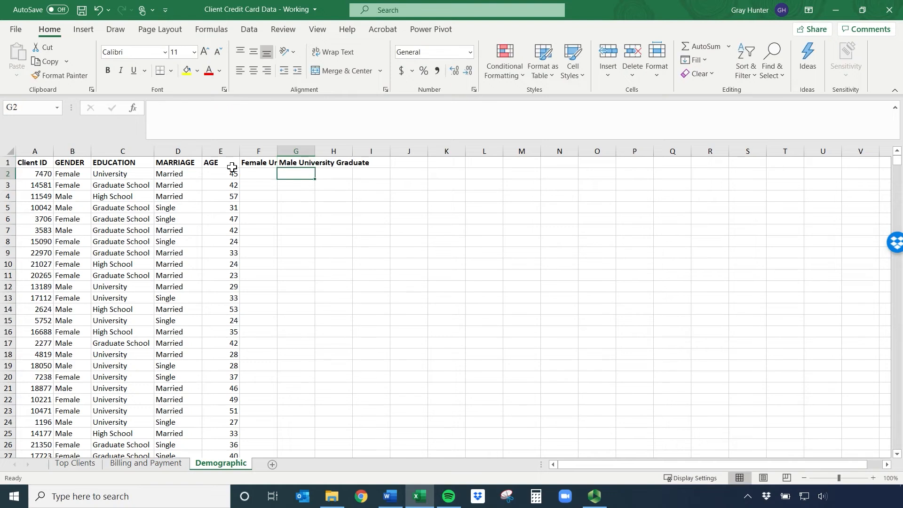
pyautogui.moveTo(249, 147); pyautogui.dragTo(334, 147)
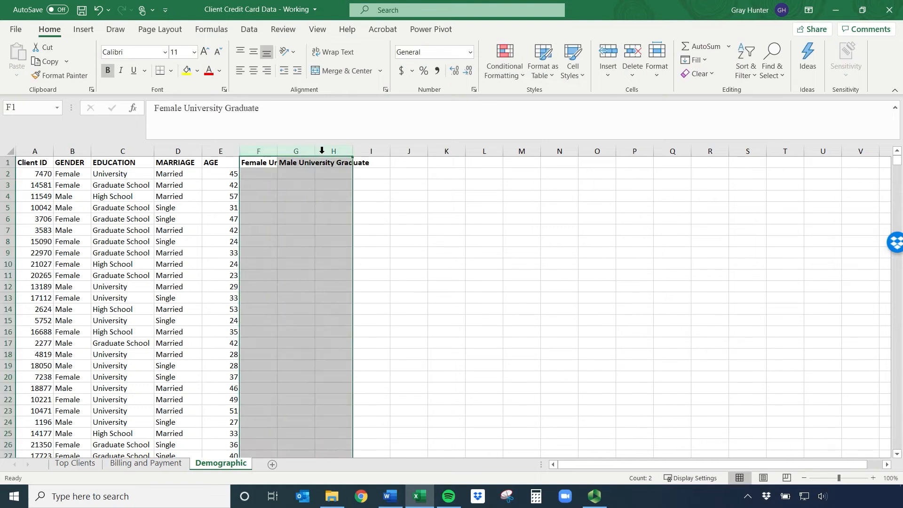
pyautogui.doubleClick(315, 151)
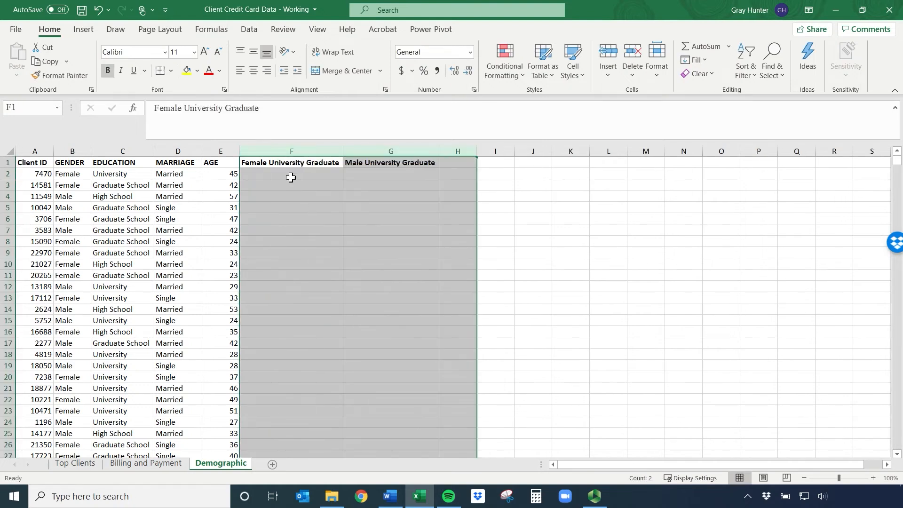
# Begin an IF formula in F2 with an AND function whose first condition is B2="Female"
pyautogui.click(279, 172)
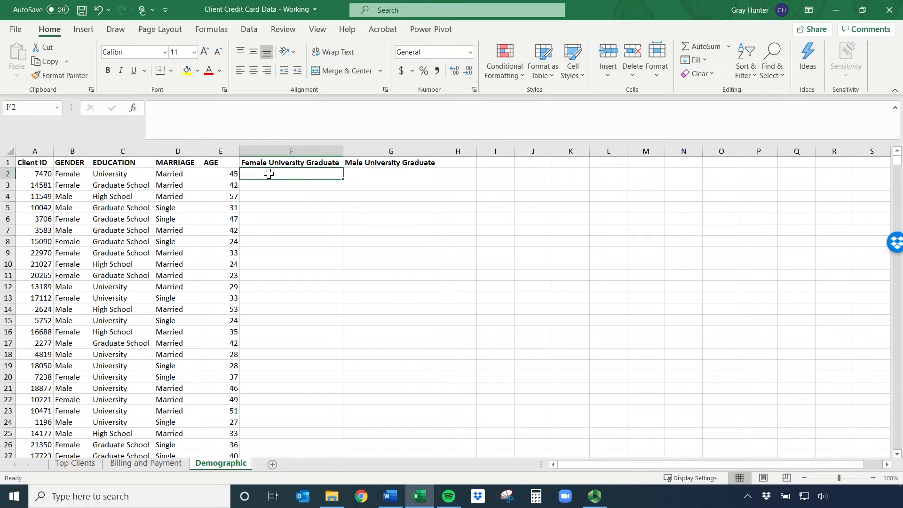
pyautogui.write('=if(')
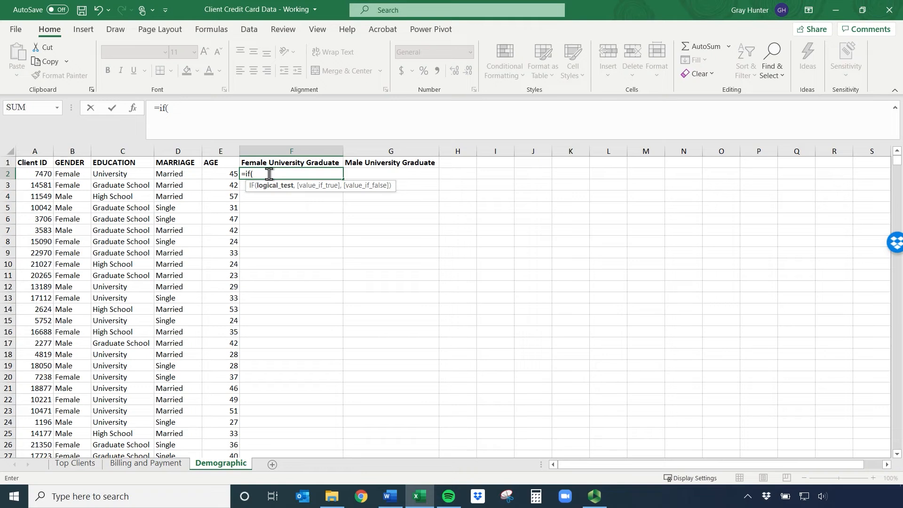
pyautogui.write('and(')
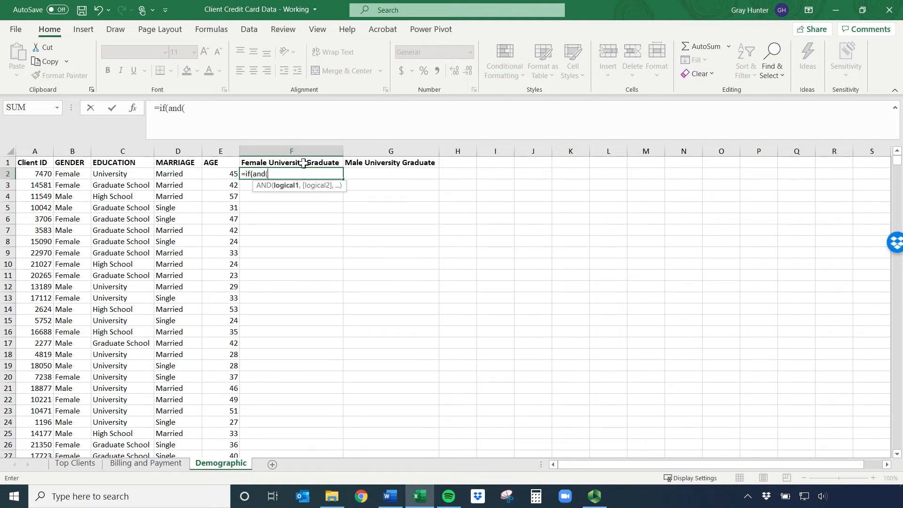
pyautogui.click(70, 175)
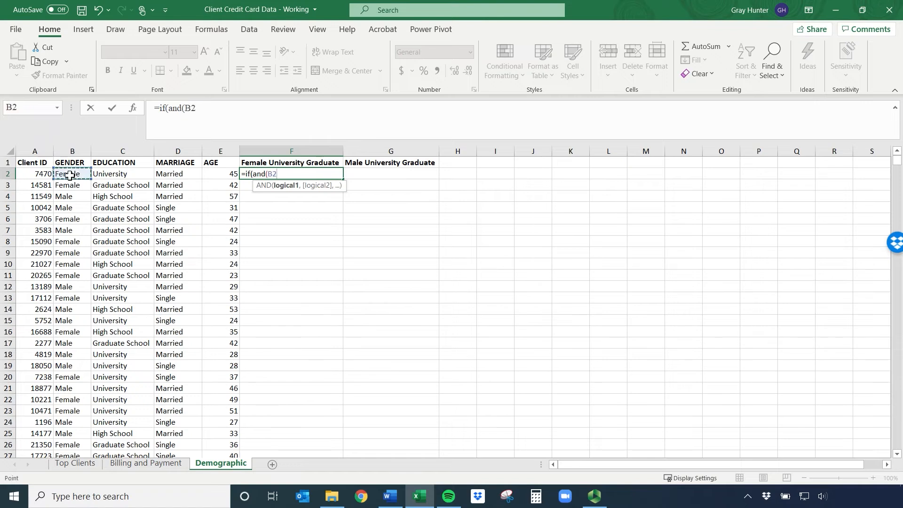
pyautogui.write('="Female",')
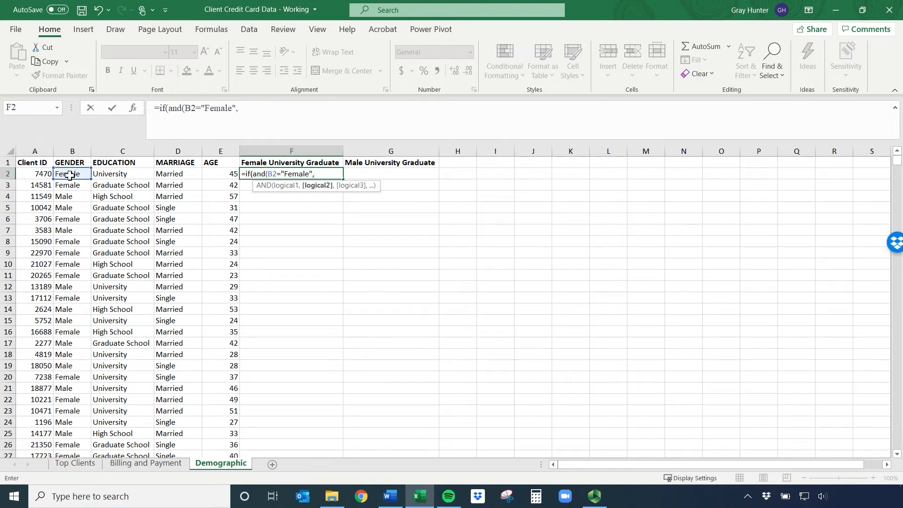
# Add C2="University" as the second AND condition in the F2 formula and close the AND function
pyautogui.click(105, 176)
pyautogui.write('="Univer')
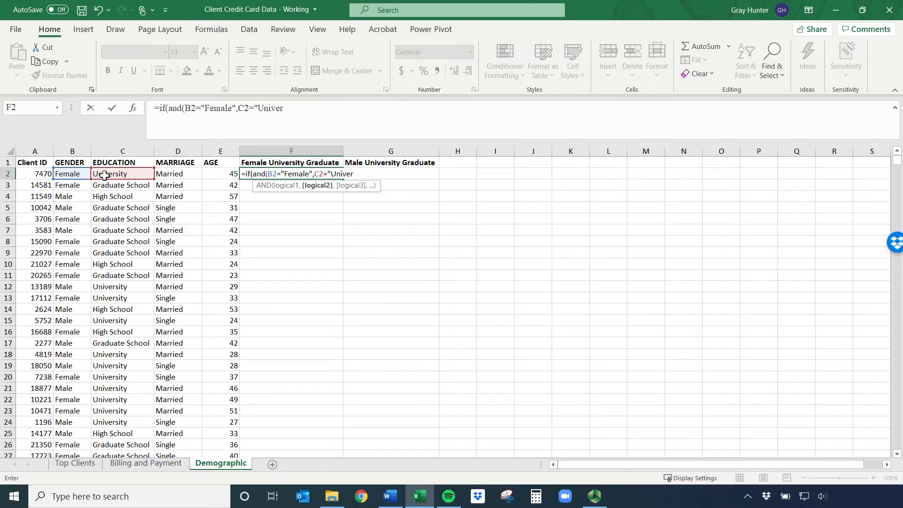
pyautogui.write('sity")')
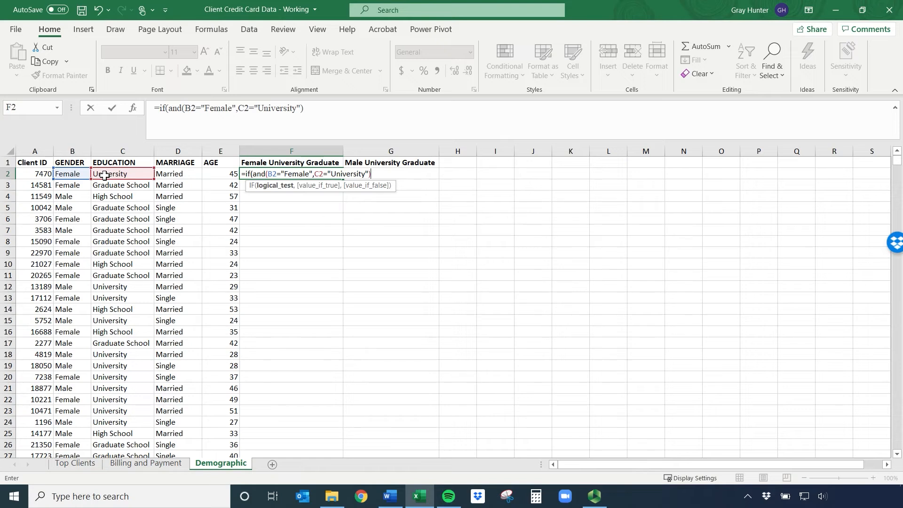
# Complete the F2 formula so it returns "True" when both conditions are met and "False" otherwise
pyautogui.write(',')
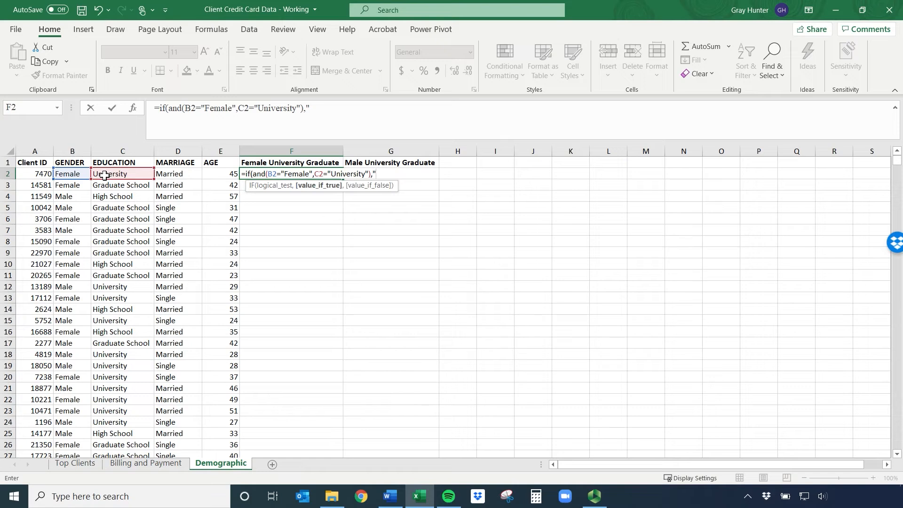
pyautogui.write('True",')
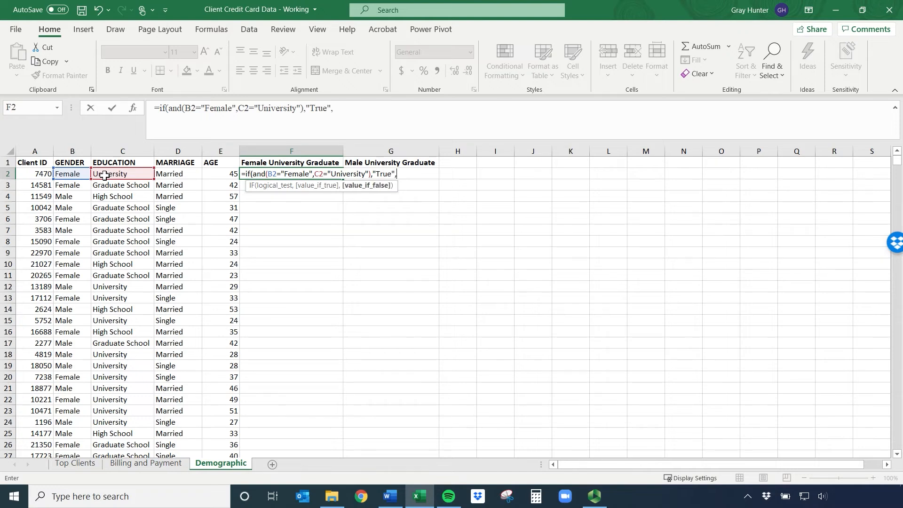
pyautogui.write('"False")')
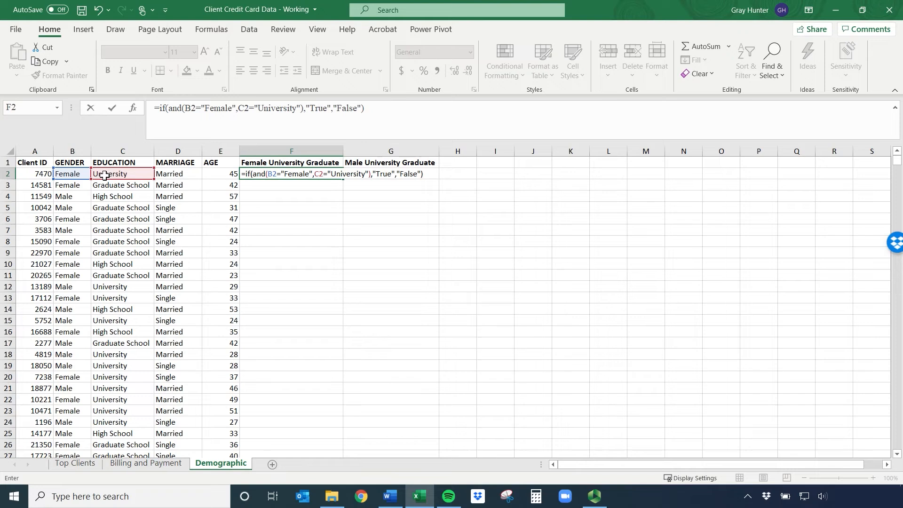
pyautogui.press('Return')
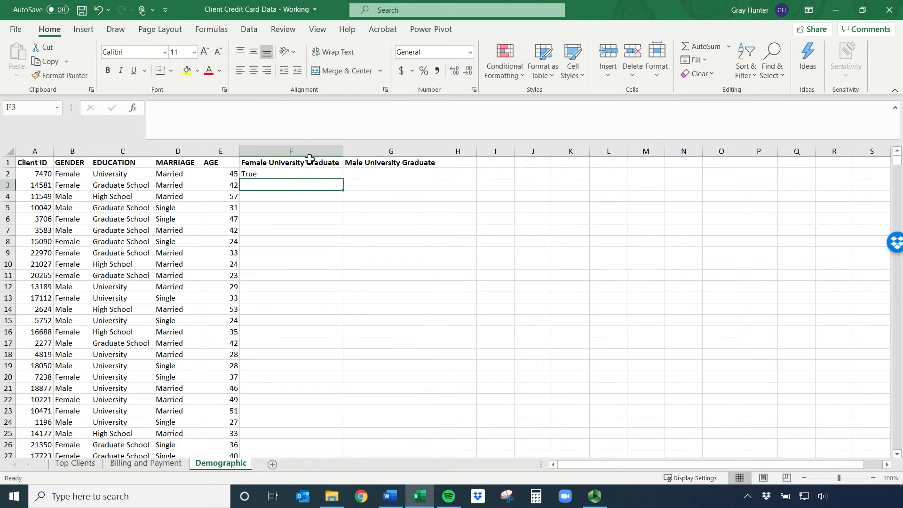
# Fill the F2 formula down the whole Female University Graduate column
pyautogui.moveTo(70, 175); pyautogui.dragTo(141, 175)
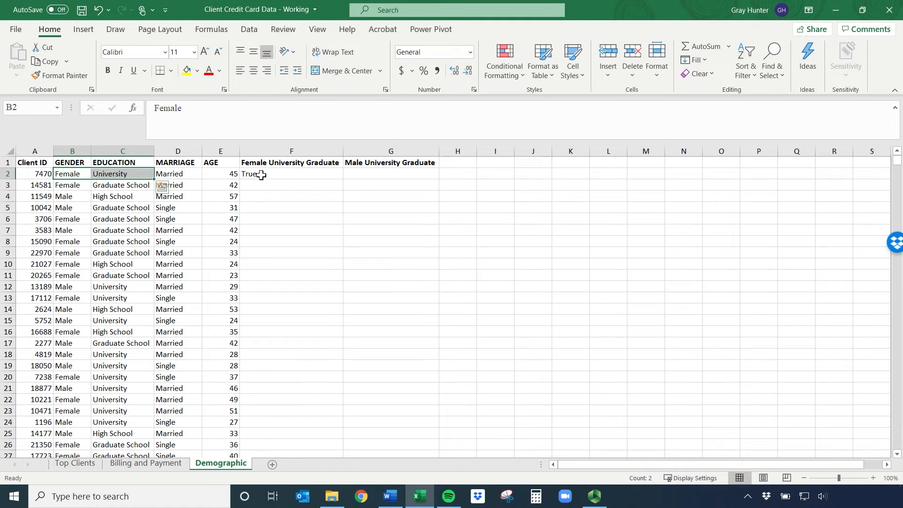
pyautogui.click(65, 185)
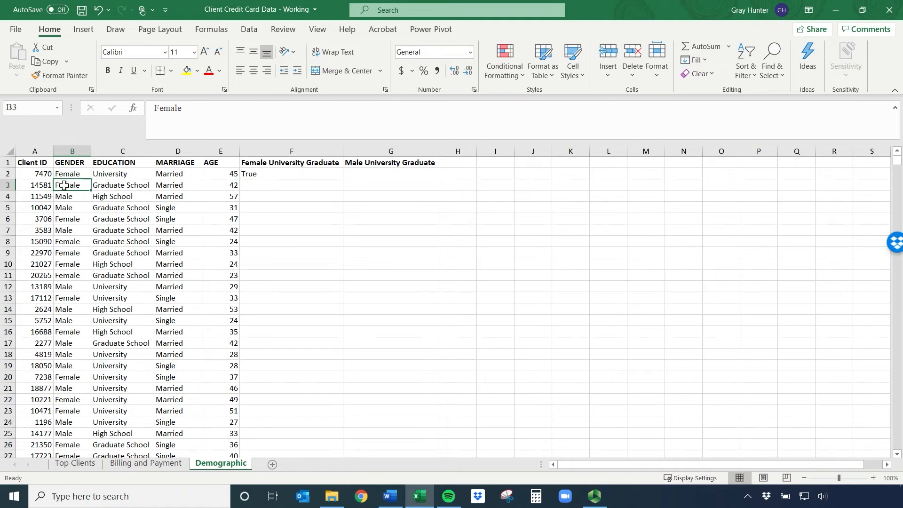
pyautogui.click(123, 186)
pyautogui.click(256, 185)
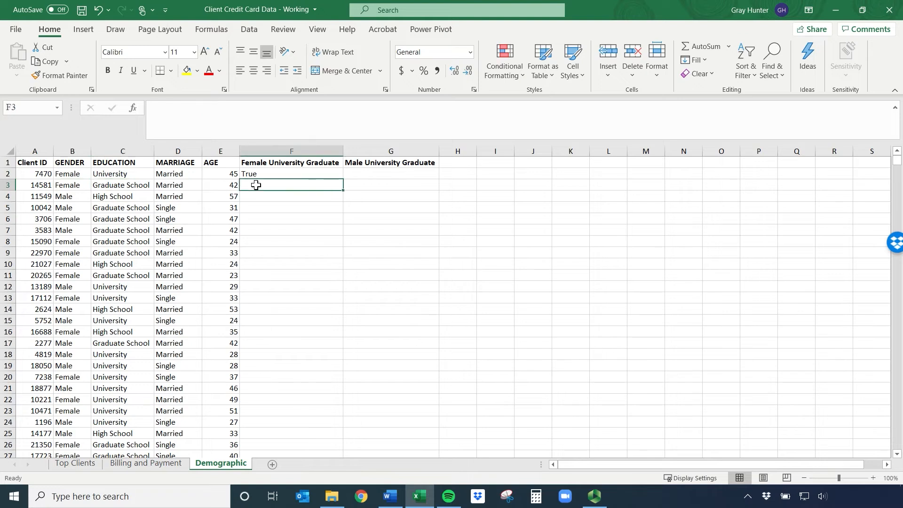
pyautogui.click(66, 197)
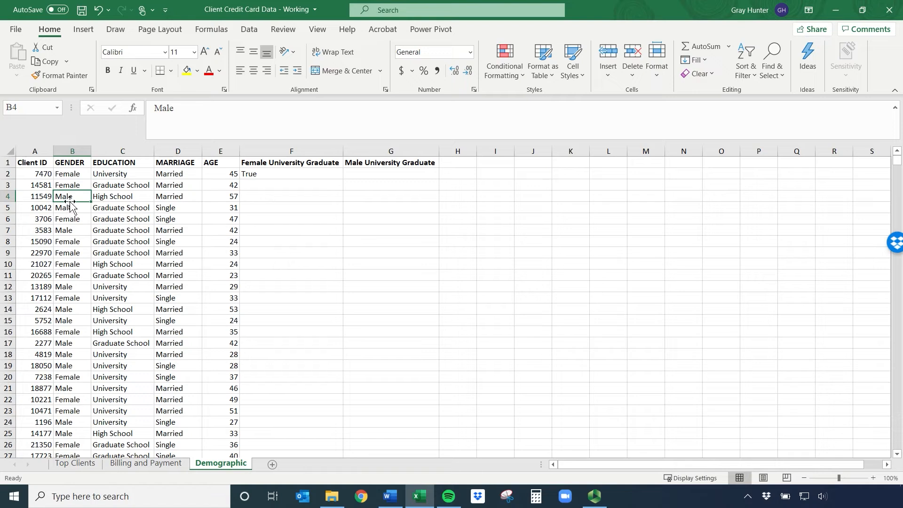
pyautogui.click(257, 176)
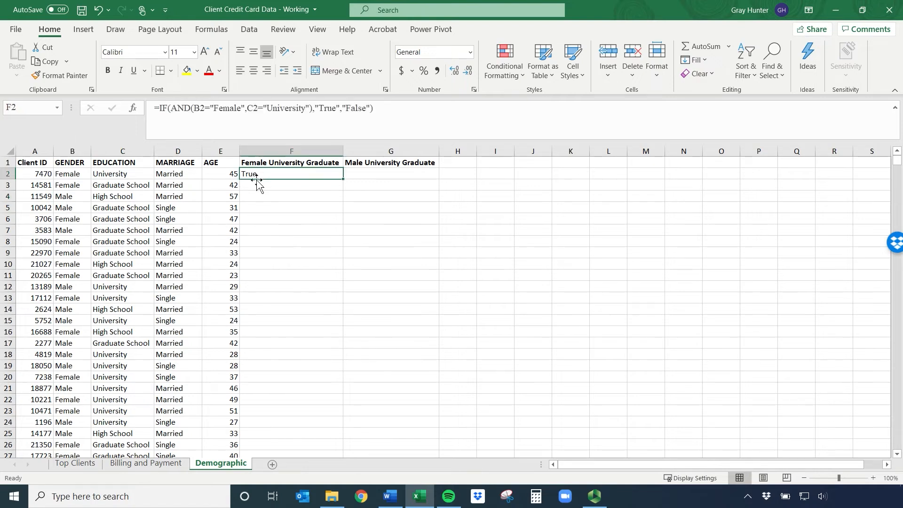
pyautogui.doubleClick(343, 180)
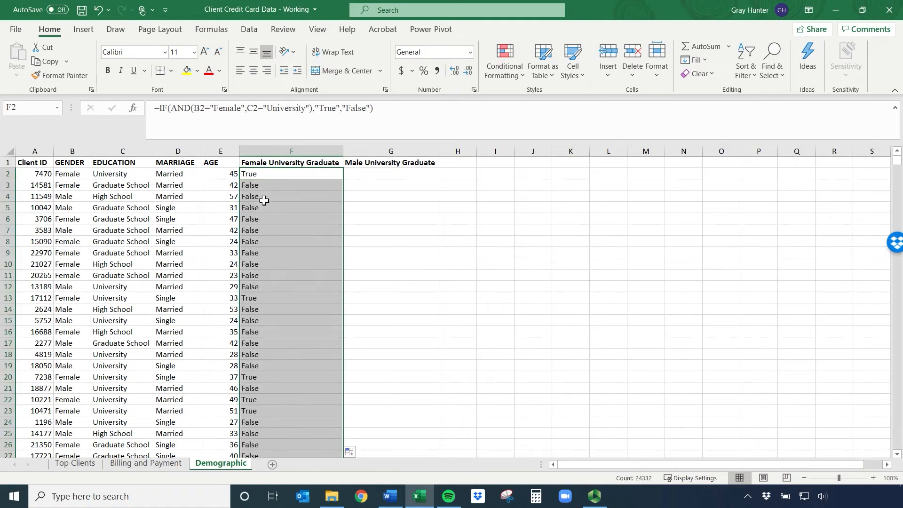
# Check row 13's gender and education against its Female University Graduate flag, and center the contents of column F
pyautogui.click(263, 298)
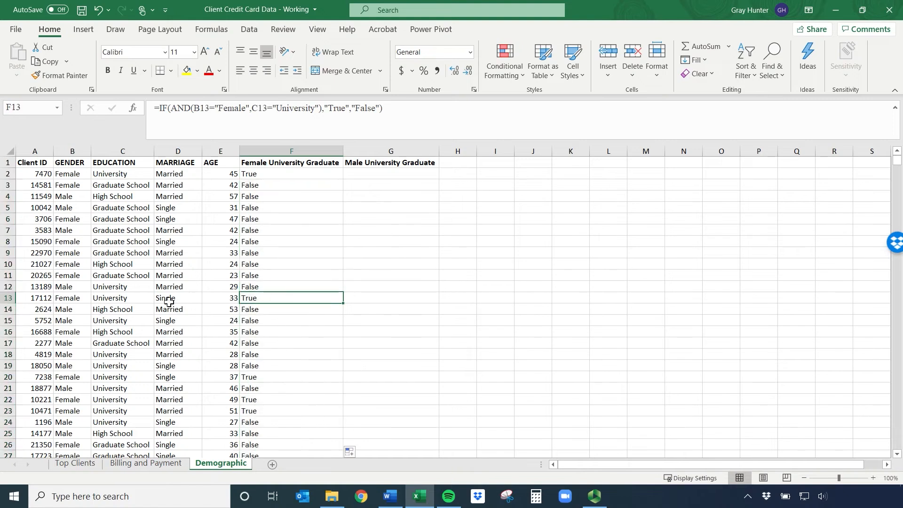
pyautogui.click(84, 298)
pyautogui.click(101, 298)
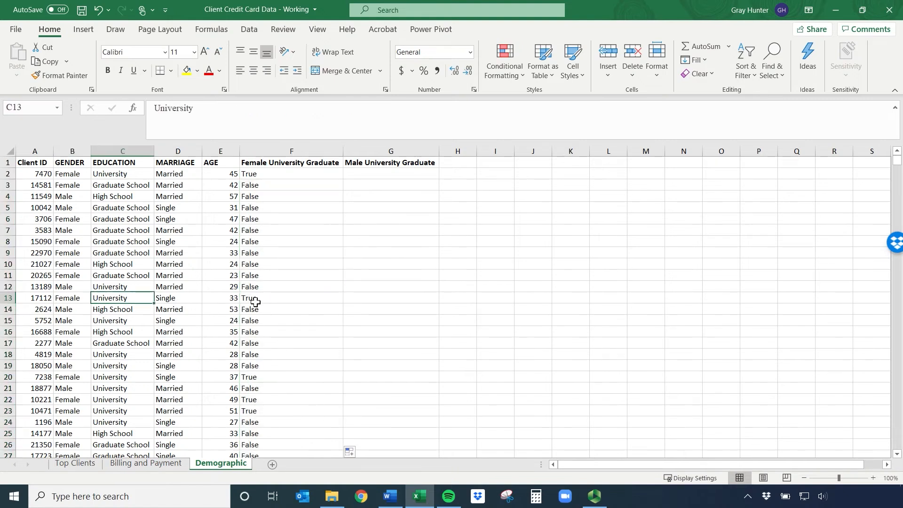
pyautogui.click(253, 300)
pyautogui.click(269, 150)
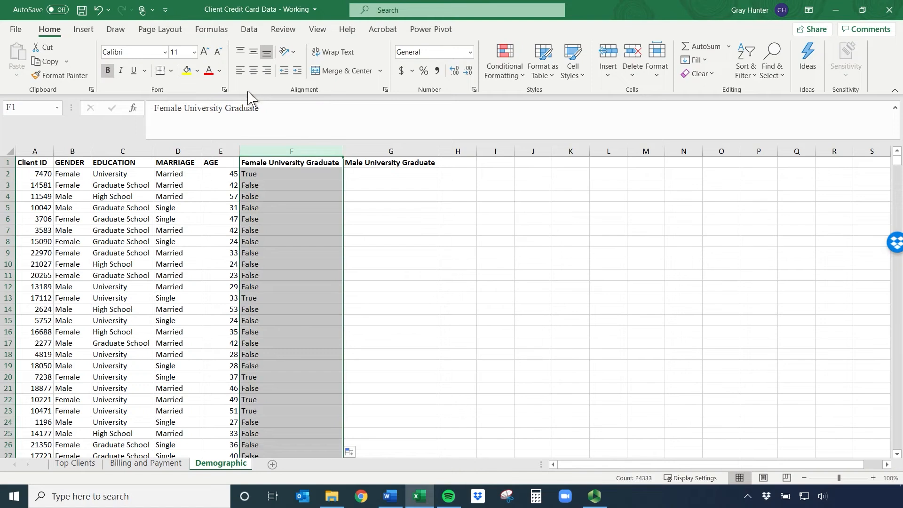
pyautogui.click(253, 71)
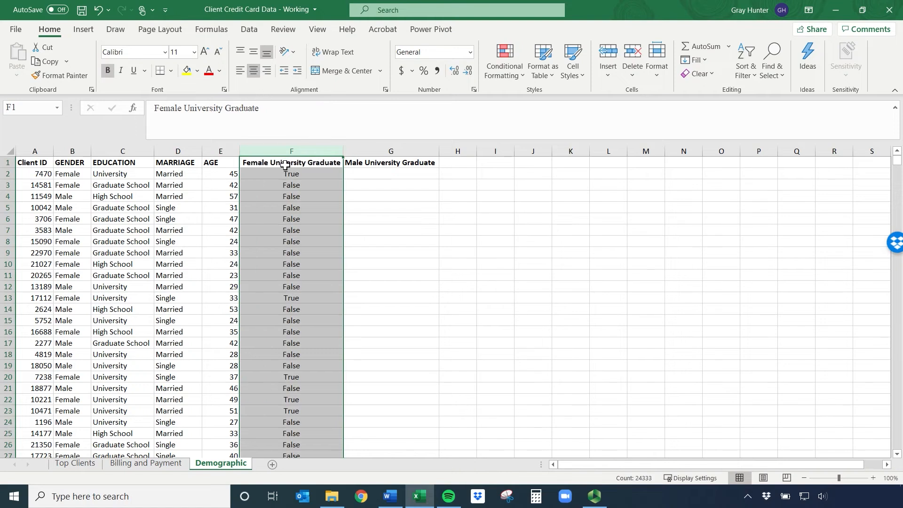
# Start an IF formula in G2 under Male University Graduate
pyautogui.click(370, 174)
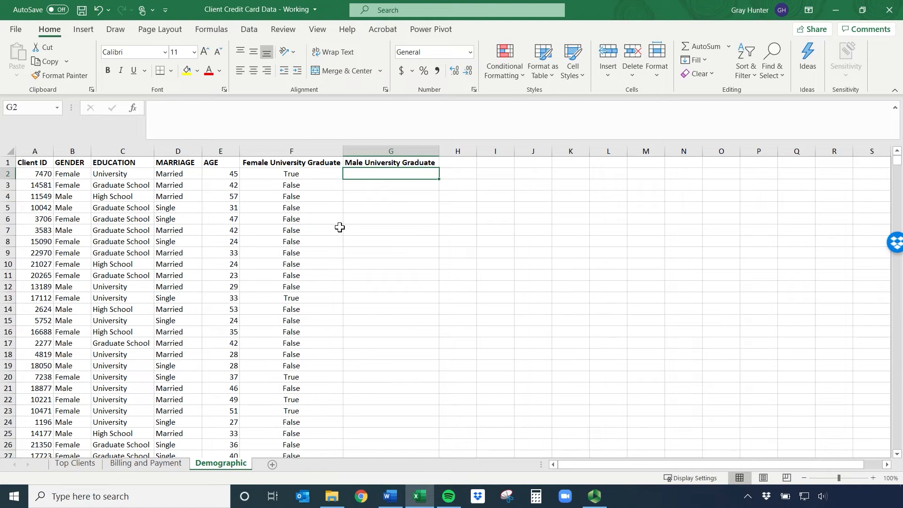
pyautogui.write('=if(')
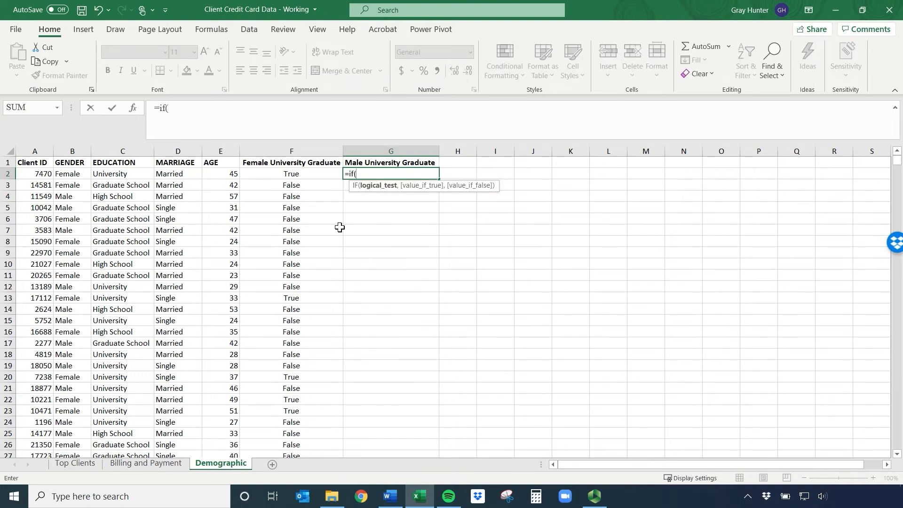
pyautogui.click(77, 175)
pyautogui.write('=')
pyautogui.write('"')
pyautogui.press('BackSpace')
pyautogui.press('BackSpace')
pyautogui.press('BackSpace')
pyautogui.press('BackSpace')
# Insert an AND function as the logical test in G2's IF formula, with B2="Male" as its first condition
pyautogui.write('and')
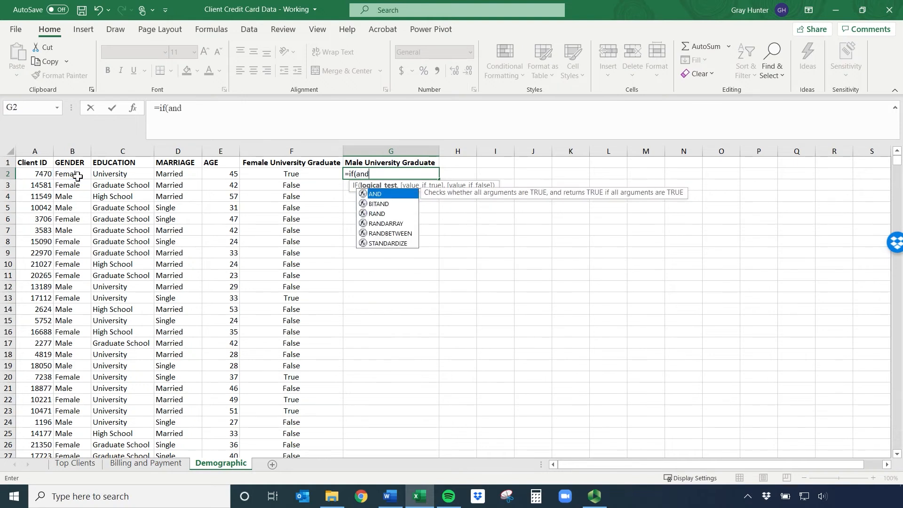
pyautogui.write('(')
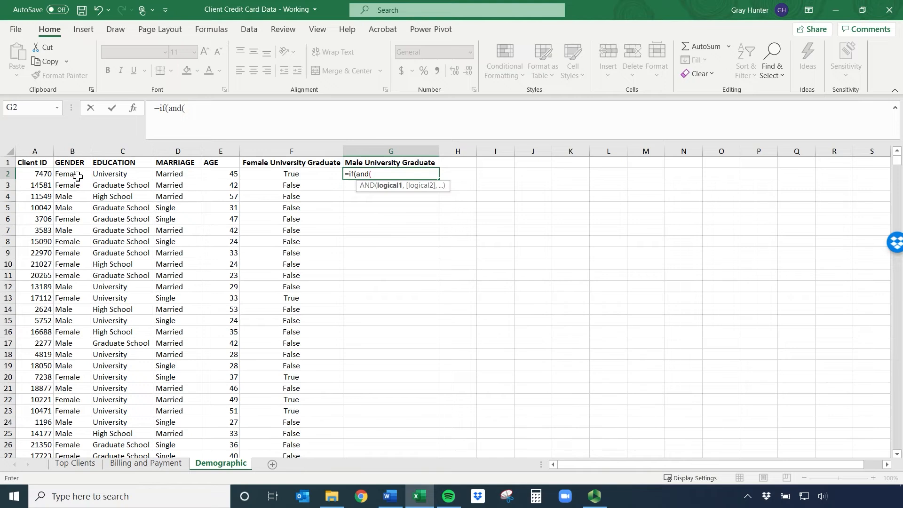
pyautogui.click(79, 175)
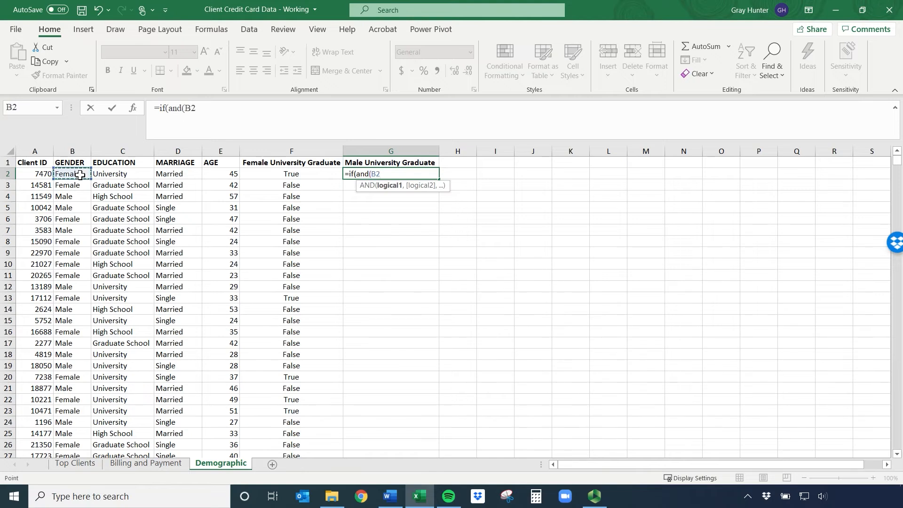
pyautogui.write('="Male",')
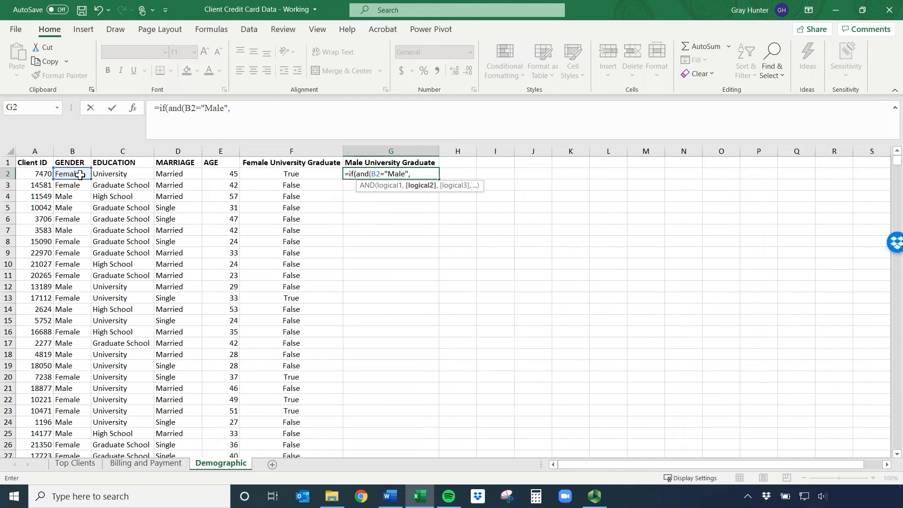
# Add C2="University" as the second AND condition in the G2 formula and close the AND function
pyautogui.click(105, 176)
pyautogui.write('="University"),')
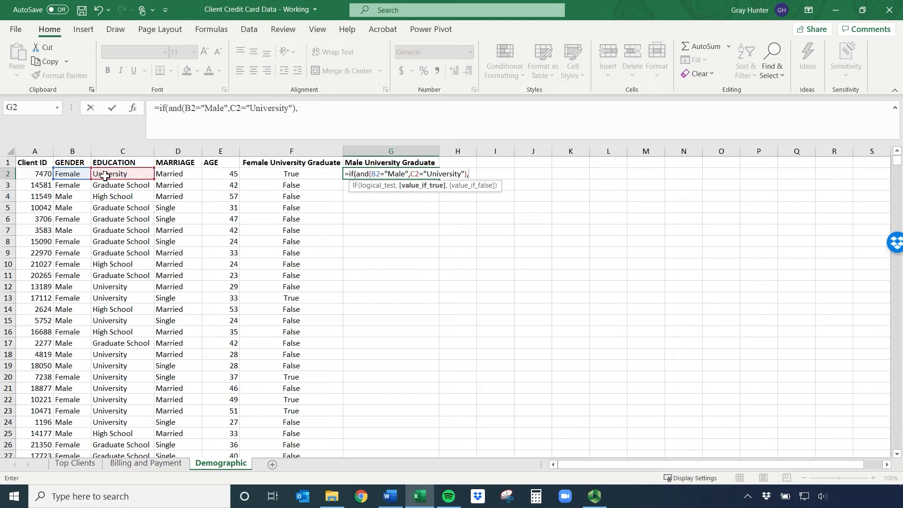
pyautogui.write('"')
pyautogui.write('Male Gr')
# Set "Male College" as the value returned when the G2 formula's test is true
pyautogui.press('BackSpace')
pyautogui.write('College ')
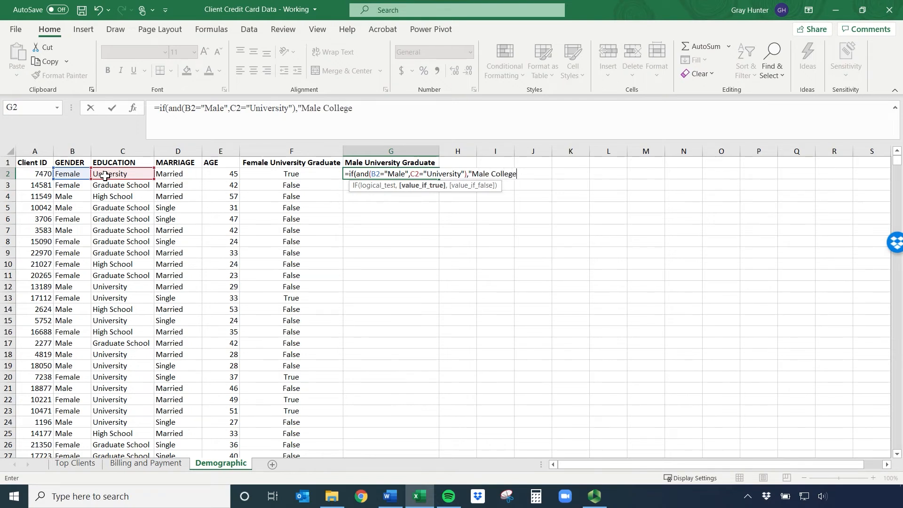
pyautogui.write('",')
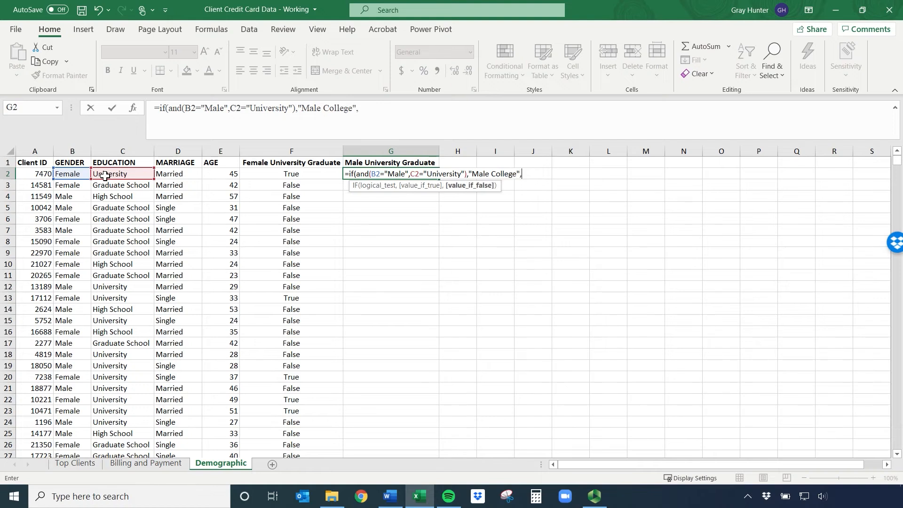
pyautogui.write('"Nonmale')
pyautogui.press('BackSpace')
pyautogui.press('BackSpace')
pyautogui.press('BackSpace')
pyautogui.press('BackSpace')
pyautogui.press('BackSpace')
pyautogui.press('BackSpace')
pyautogui.press('BackSpace')
pyautogui.press('BackSpace')
# Finish the G2 formula with "Other" as the value returned when the test is false
pyautogui.write('"Other")')
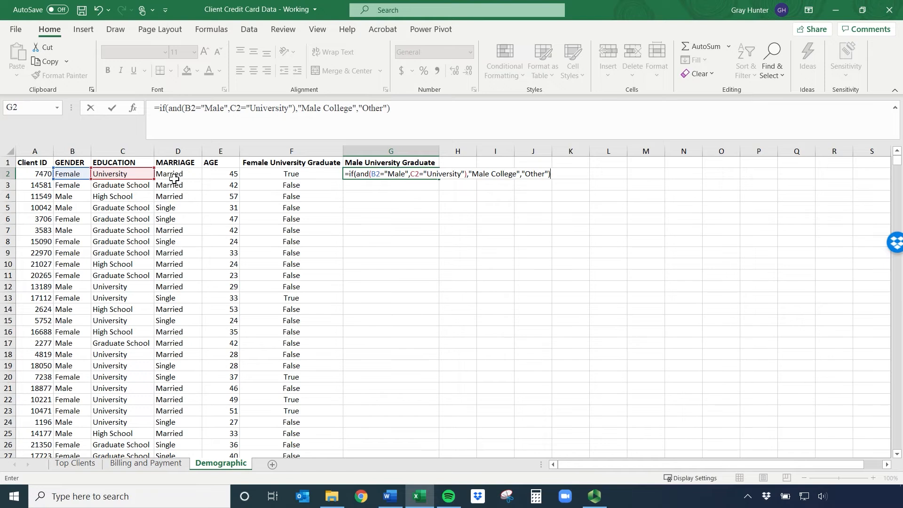
pyautogui.press('Return')
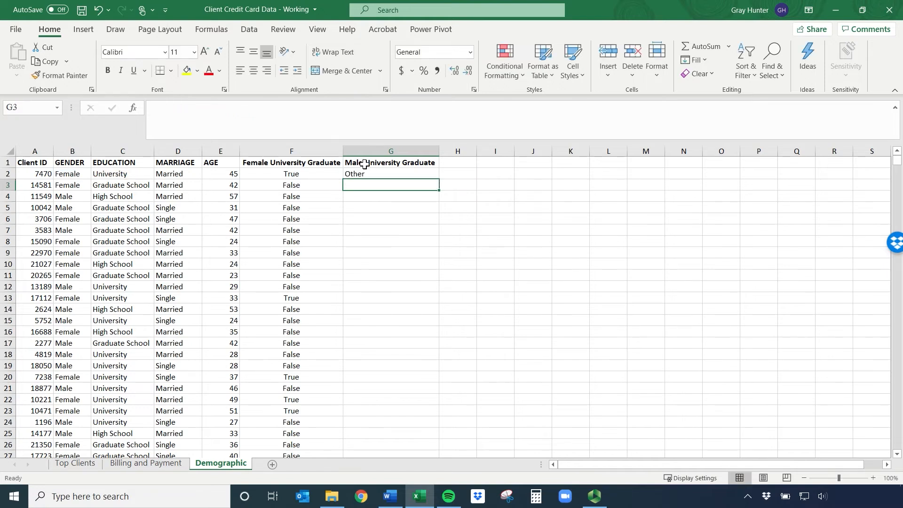
# Fill the G2 formula down the whole Male University Graduate column and check row 12's gender and education
pyautogui.click(368, 173)
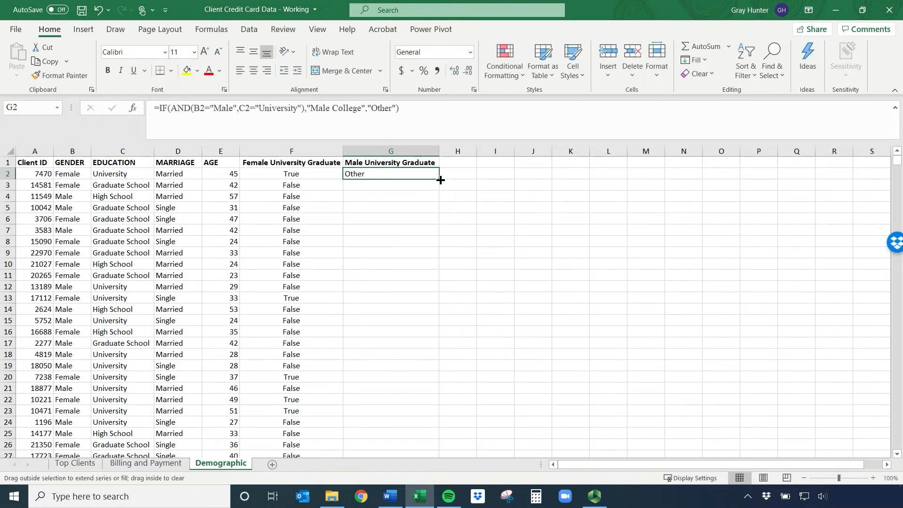
pyautogui.doubleClick(439, 179)
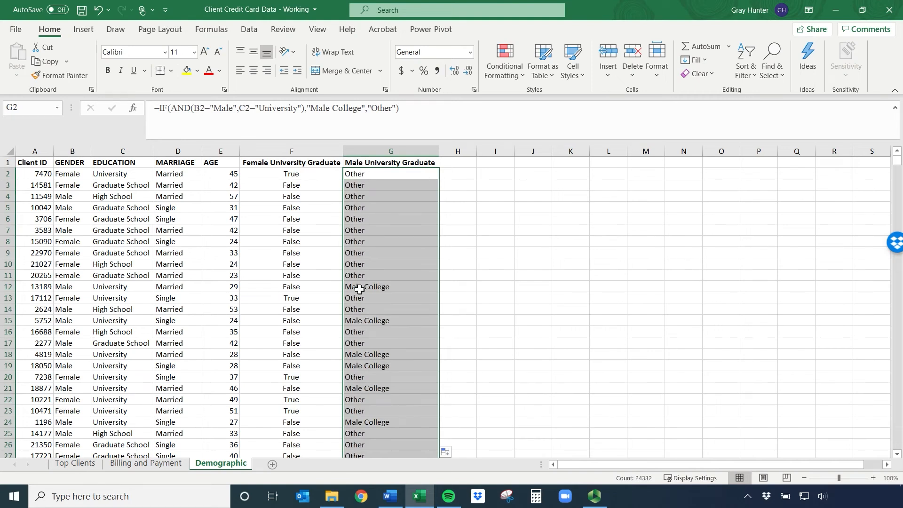
pyautogui.moveTo(78, 286); pyautogui.dragTo(121, 288)
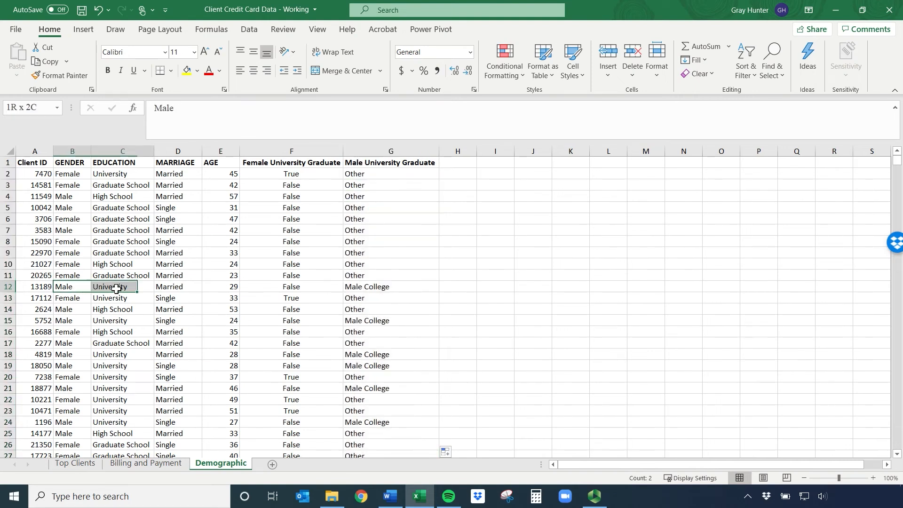
# Review the IF with AND formulas in G12 and G2 of the Male University Graduate column
pyautogui.click(370, 288)
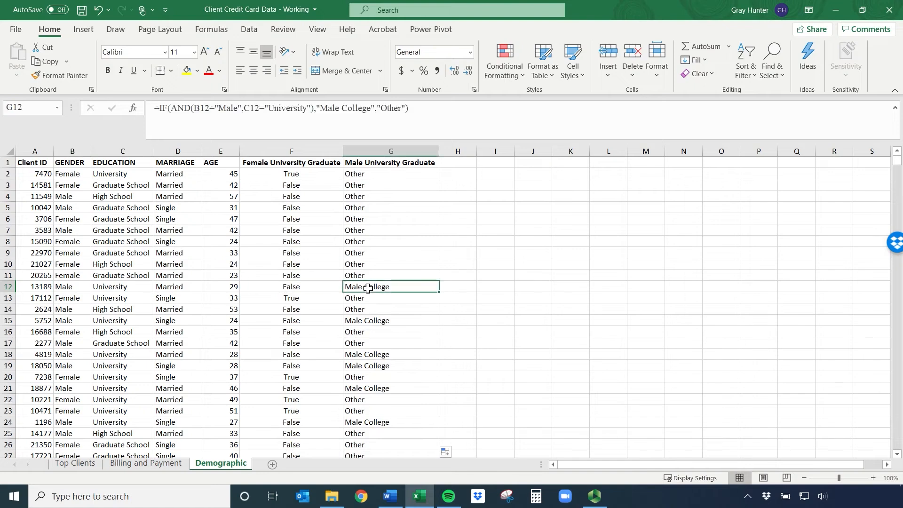
pyautogui.click(382, 173)
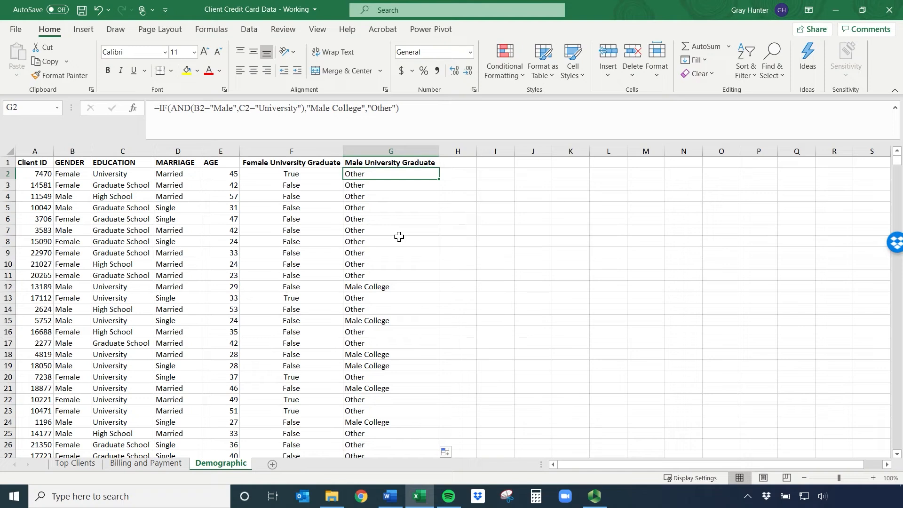
# Clear all existing Credit Limit Type formulas from C3 down on the Billing and Payment sheet
pyautogui.click(146, 464)
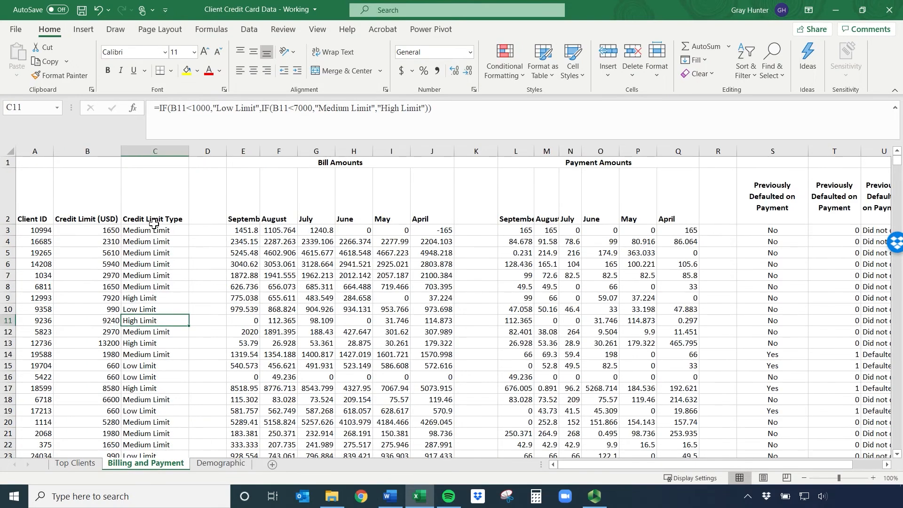
pyautogui.moveTo(152, 230)
pyautogui.mouseDown()
pyautogui.moveTo(155, 311)
pyautogui.moveTo(153, 231)
pyautogui.mouseUp()
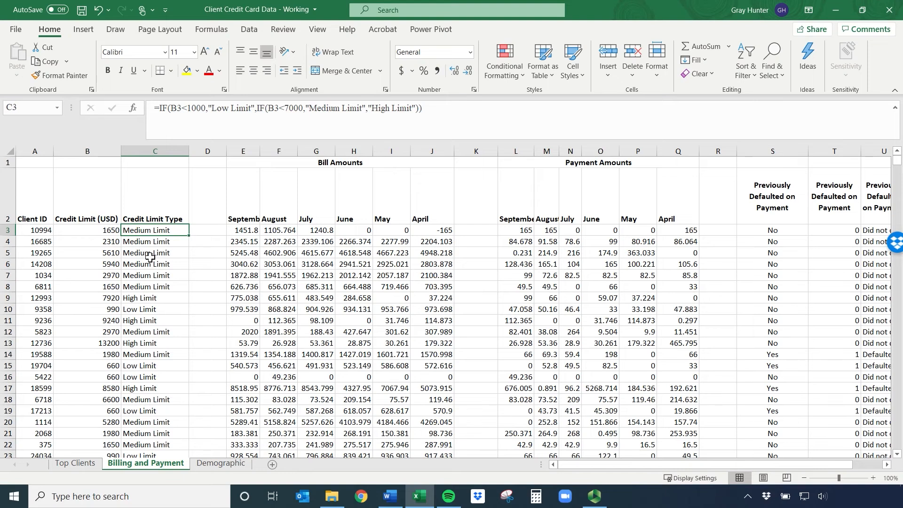
pyautogui.hotkey('ctrl', 'shift', 'Down')
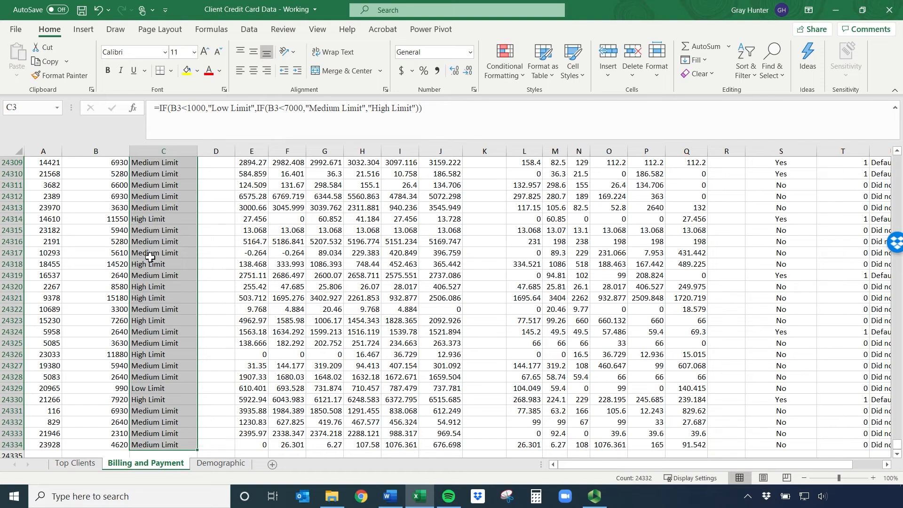
pyautogui.press('Delete')
# Start an IF formula in C3 that returns "Low Limit" when B3<1000
pyautogui.click(153, 231)
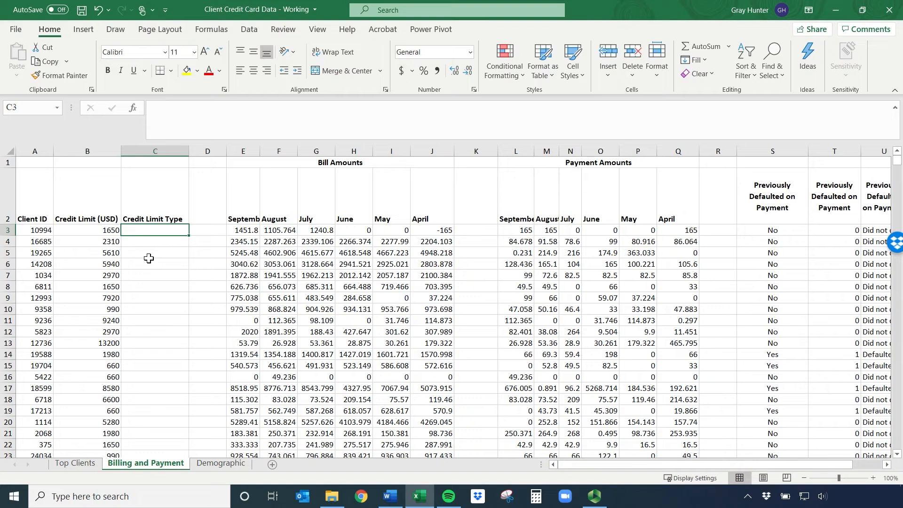
pyautogui.write('=')
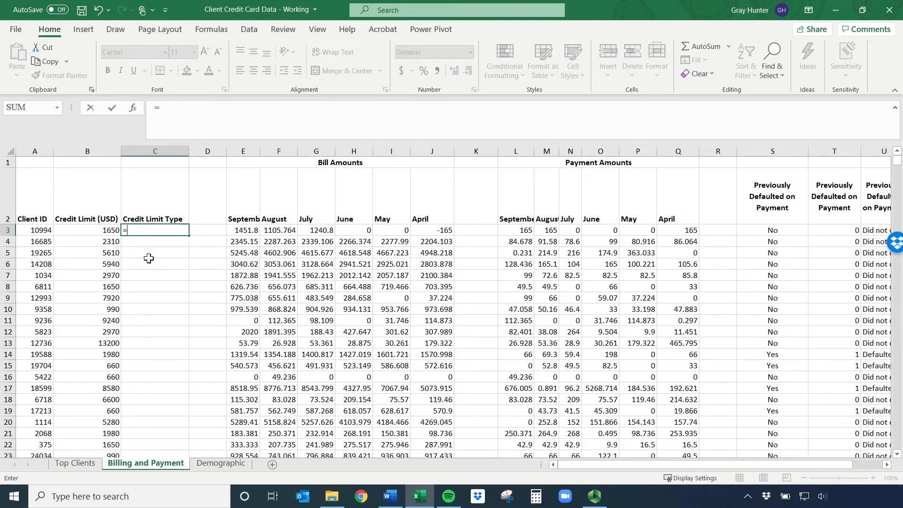
pyautogui.write('if(')
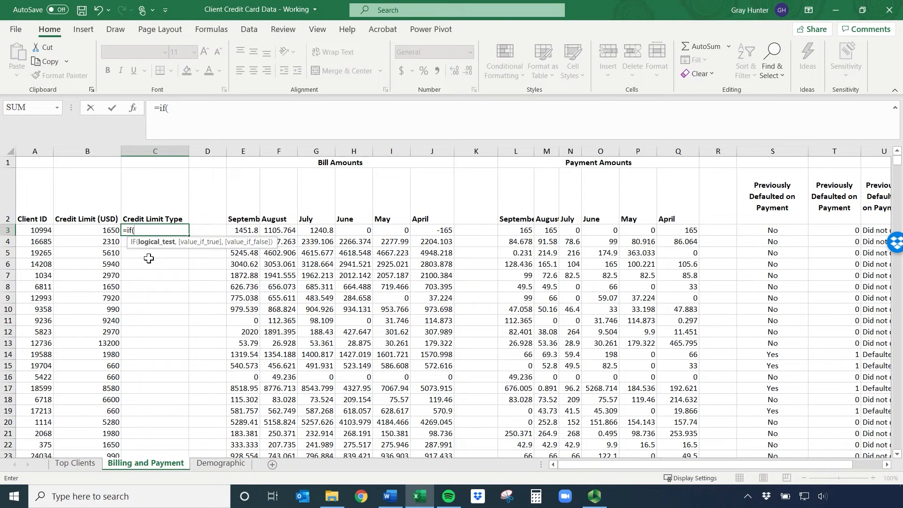
pyautogui.click(106, 231)
pyautogui.write('<1000')
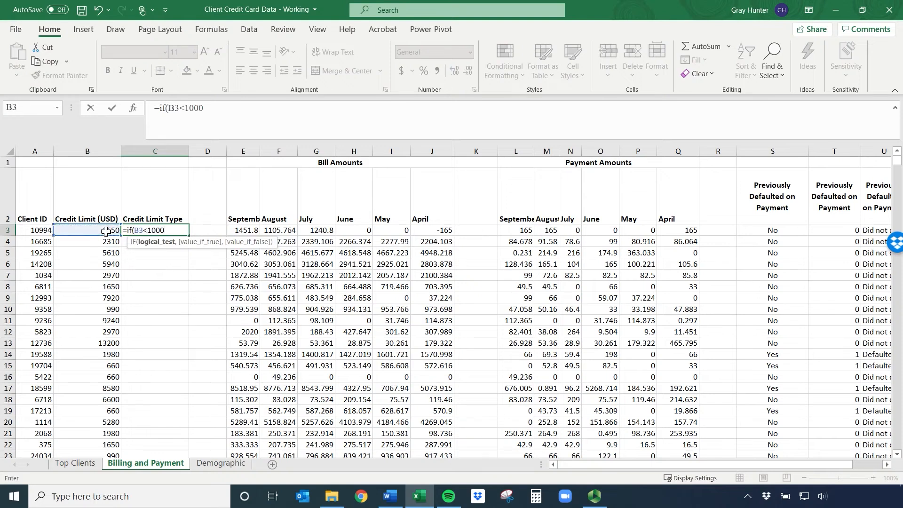
pyautogui.write(',"Lo')
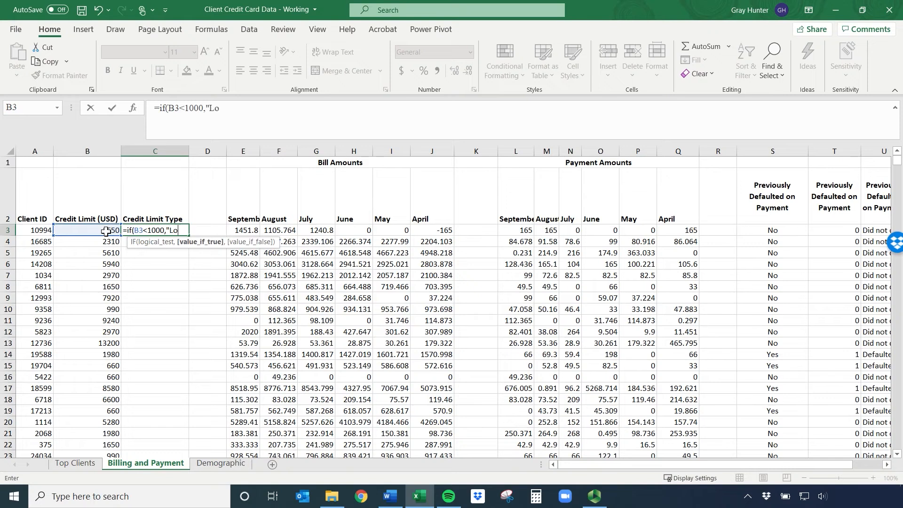
pyautogui.write('w Limit",')
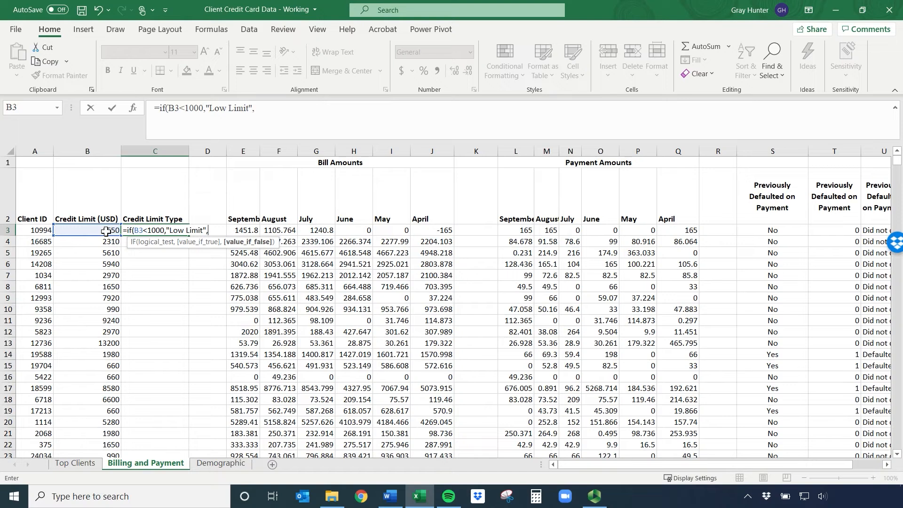
# Nest a second IF as the C3 formula's false value, opening an AND test with B3>1000 as its first condition
pyautogui.write('if')
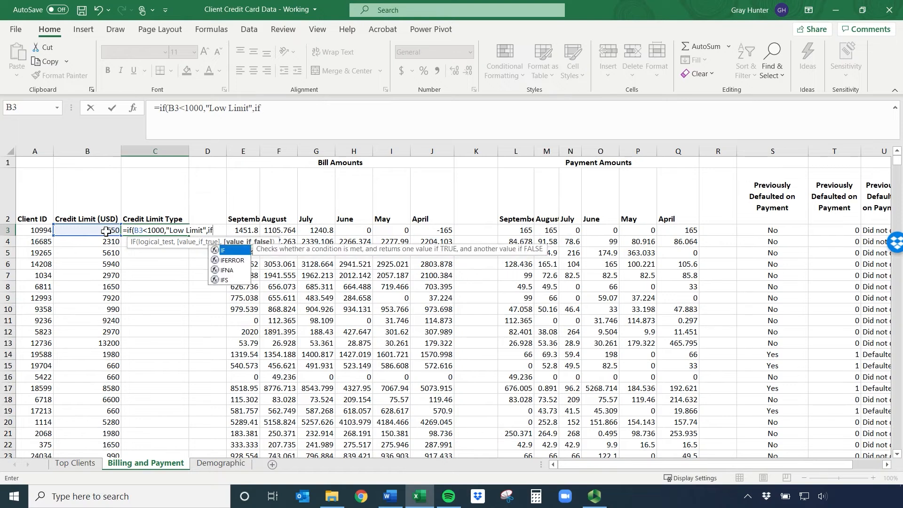
pyautogui.write('(')
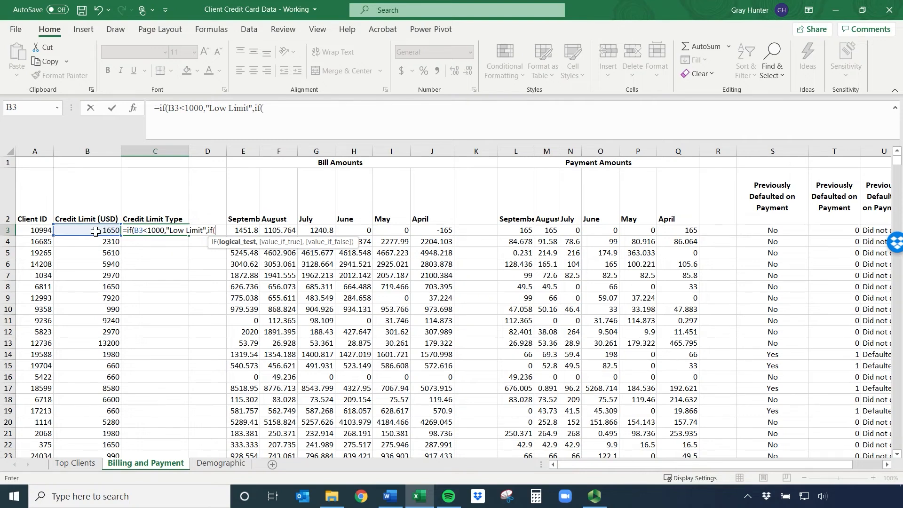
pyautogui.write('and(')
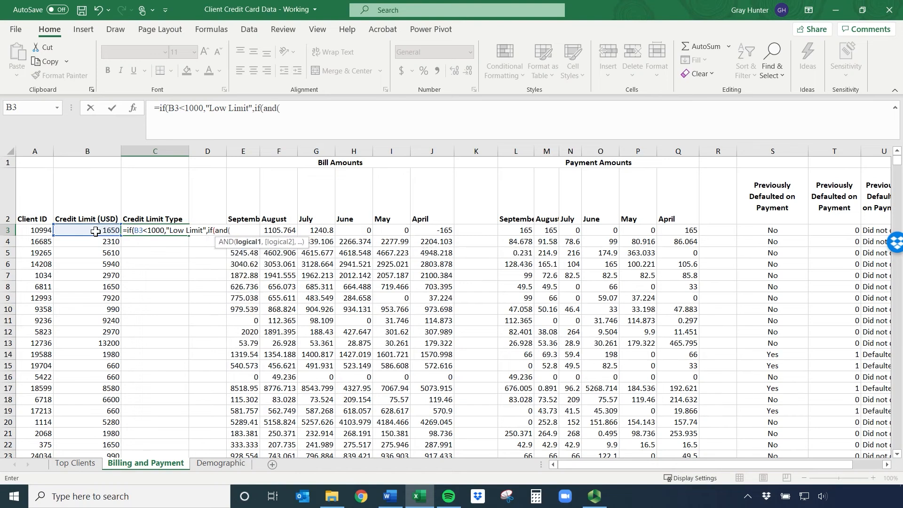
pyautogui.click(95, 231)
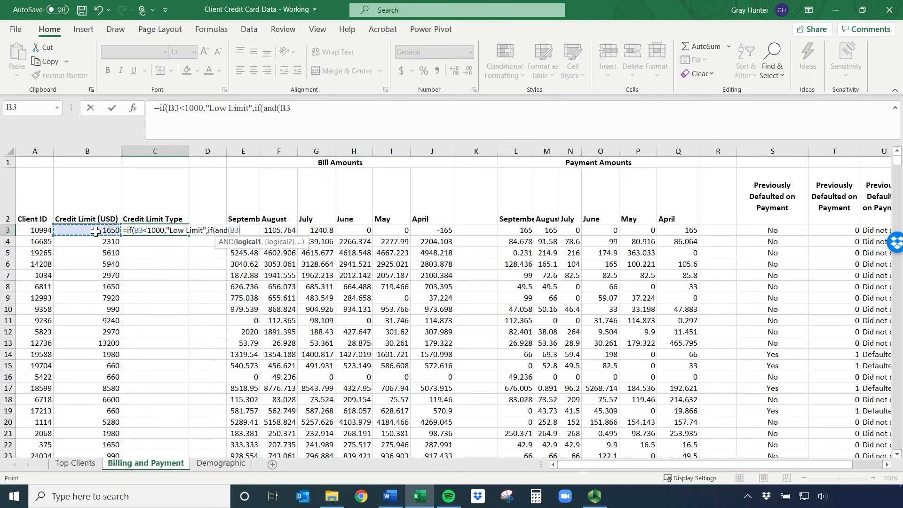
pyautogui.write('>1000,')
# Add B3<=7000 as the second AND condition in the C3 formula and close the AND function
pyautogui.click(96, 231)
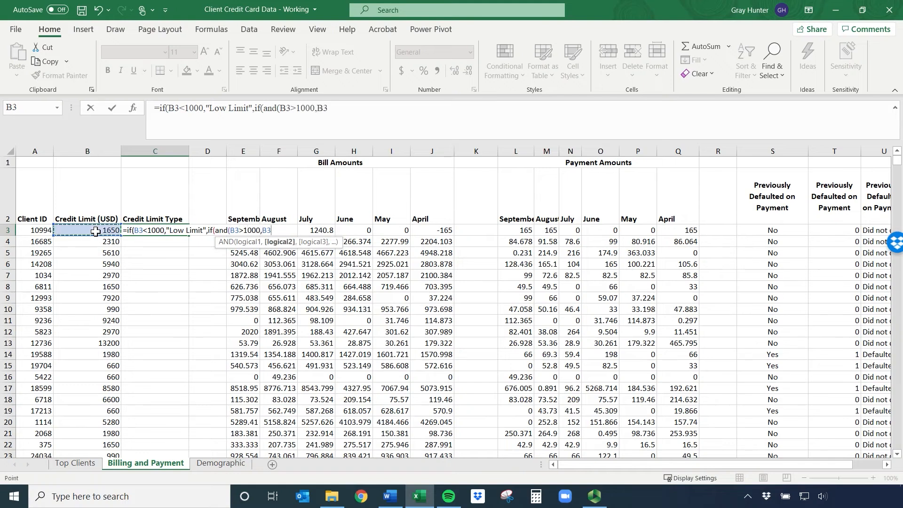
pyautogui.write('<=')
pyautogui.write('7000')
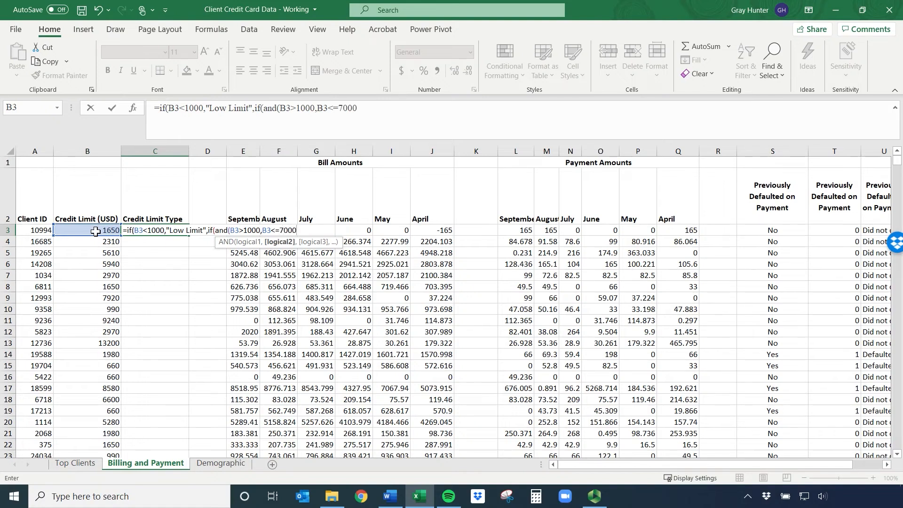
pyautogui.write(')')
pyautogui.write(',"')
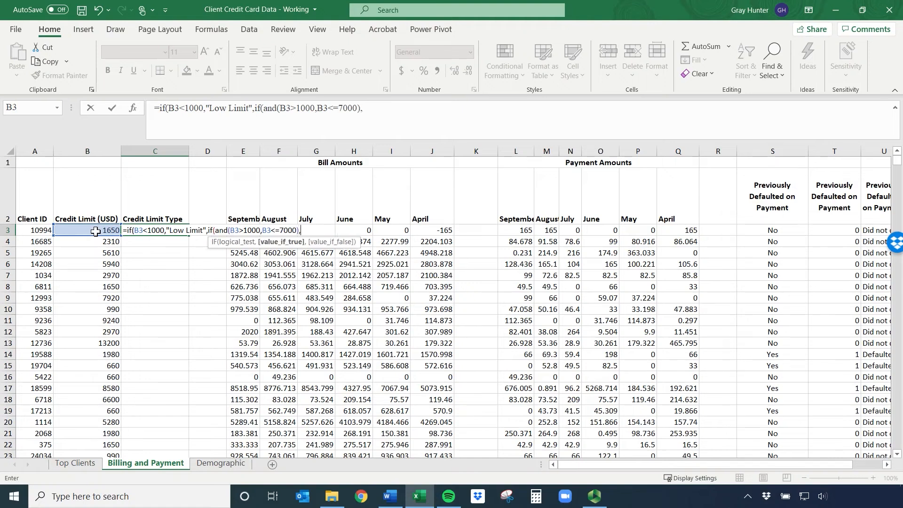
pyautogui.write('Medium Limit"')
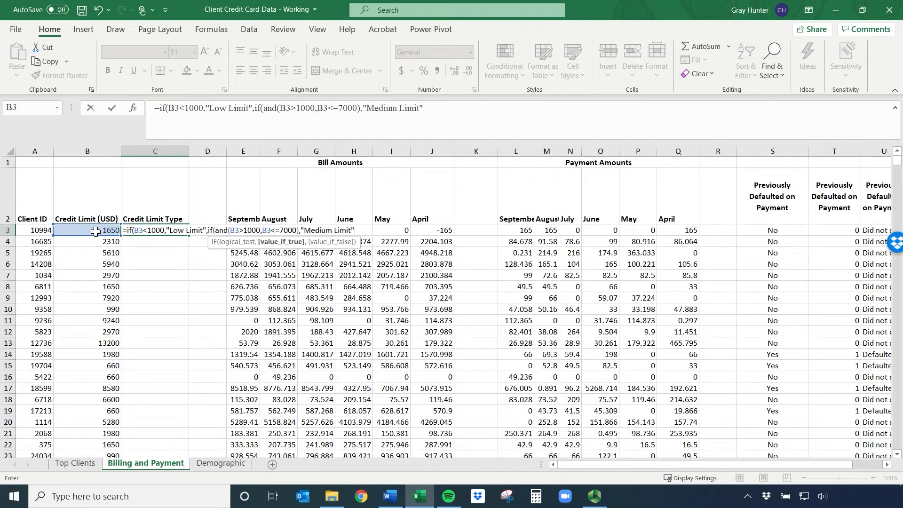
pyautogui.write(',')
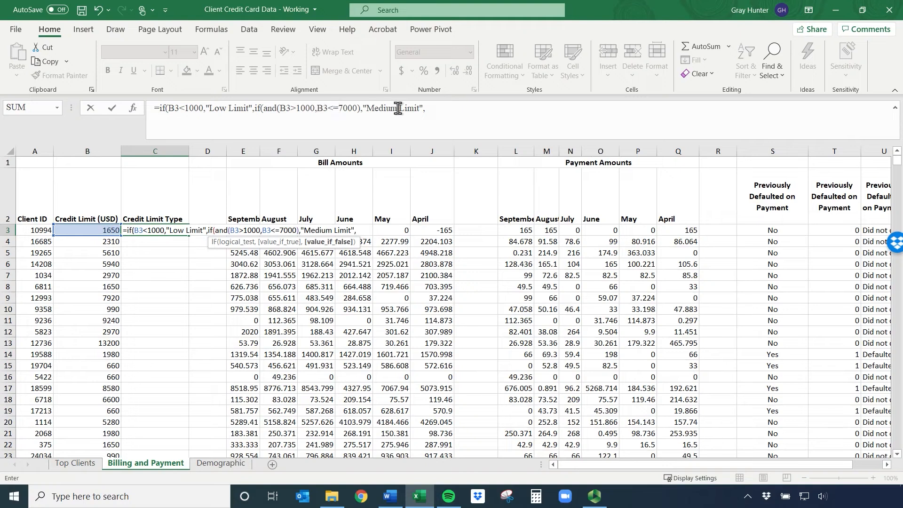
# Add "High Limit" as the nested IF's false value and close it with a single parenthesis
pyautogui.click(429, 111)
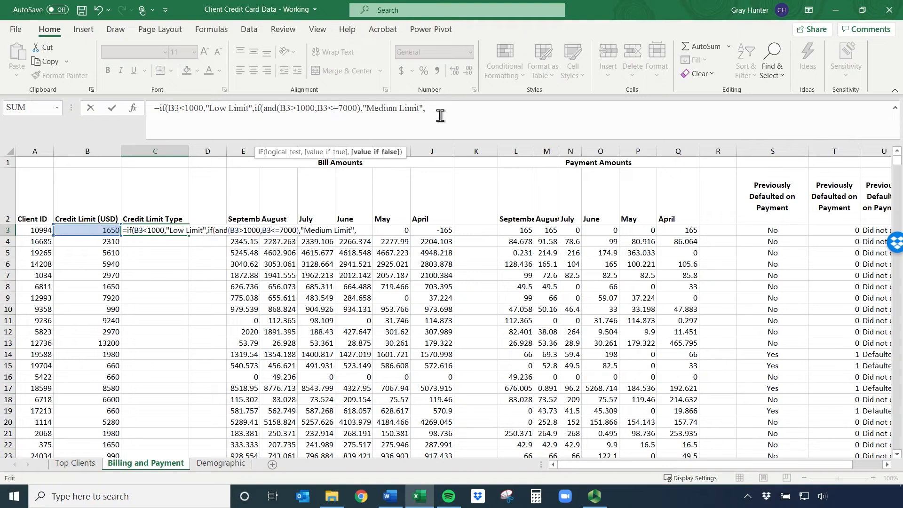
pyautogui.write('"high')
pyautogui.press('BackSpace')
pyautogui.press('BackSpace')
pyautogui.press('BackSpace')
pyautogui.press('BackSpace')
pyautogui.write('High Limit")')
pyautogui.press('BackSpace')
pyautogui.write(')')
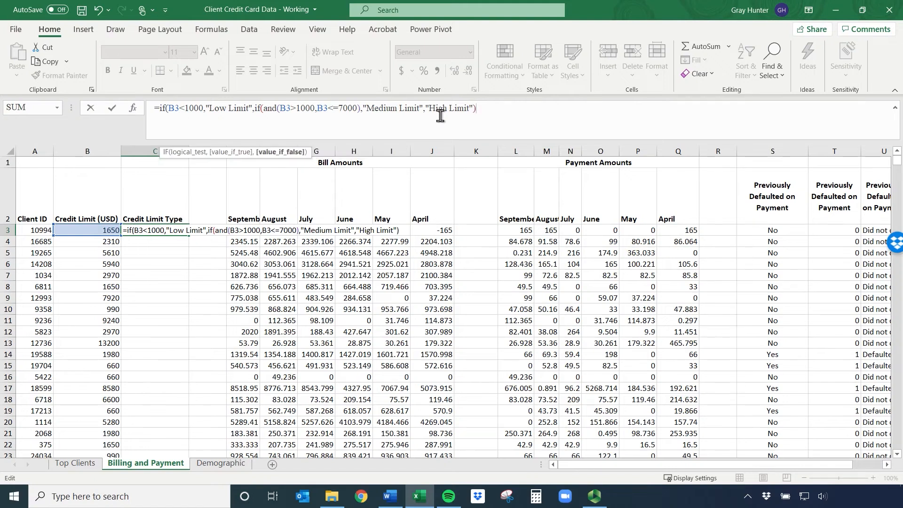
# Enter the C3 formula with the suggested parenthesis correction and fill it down the whole Credit Limit Type column
pyautogui.press('Return')
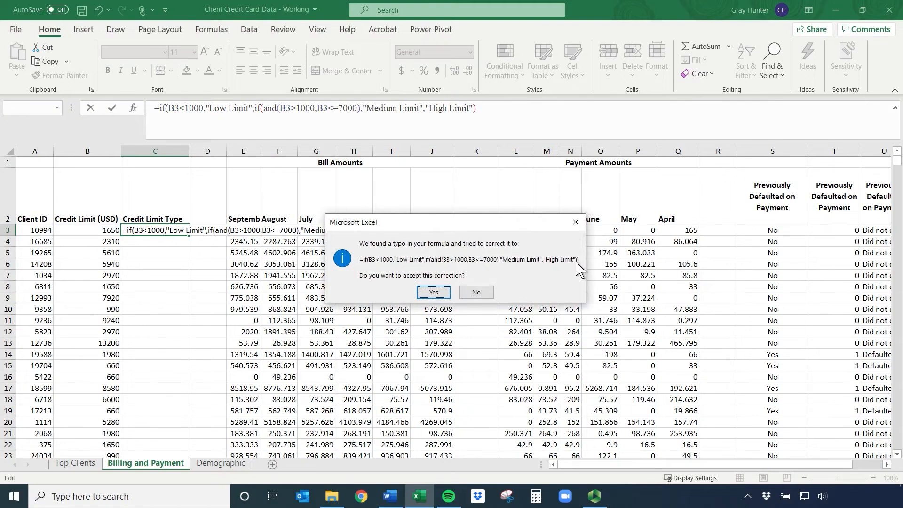
pyautogui.click(435, 292)
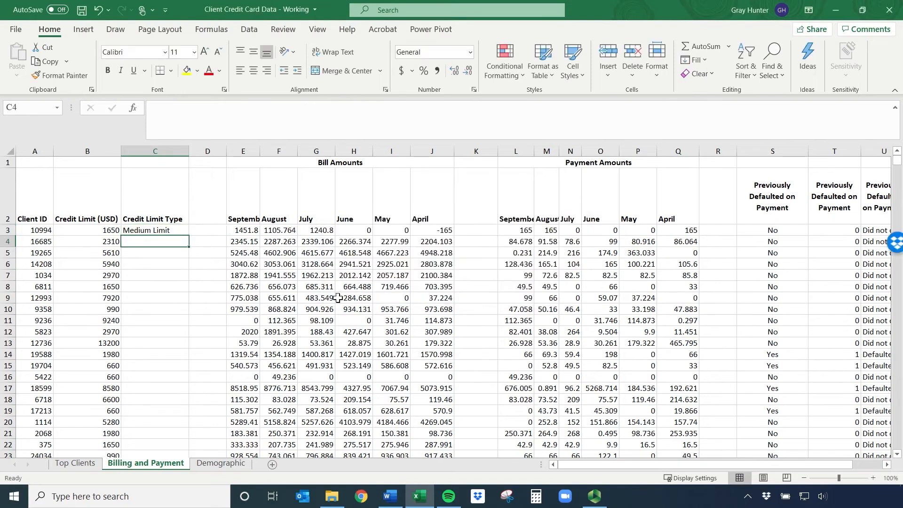
pyautogui.click(133, 230)
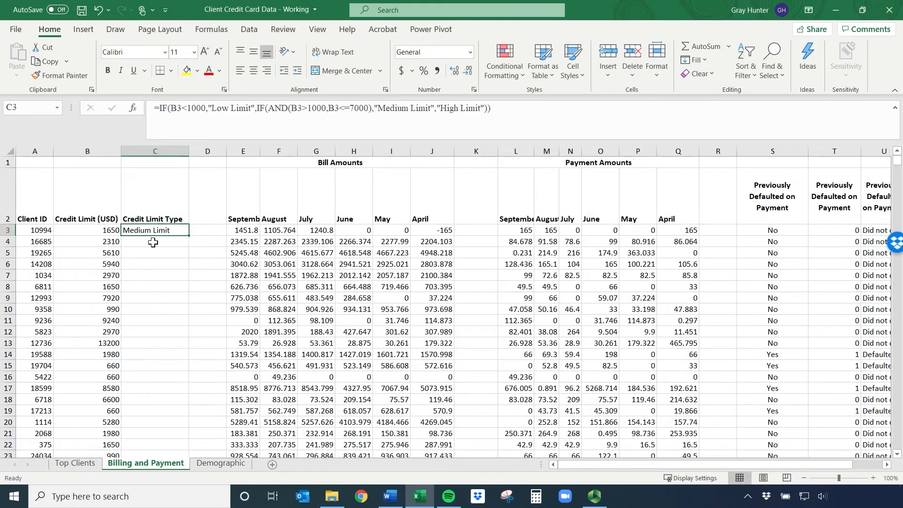
pyautogui.doubleClick(189, 237)
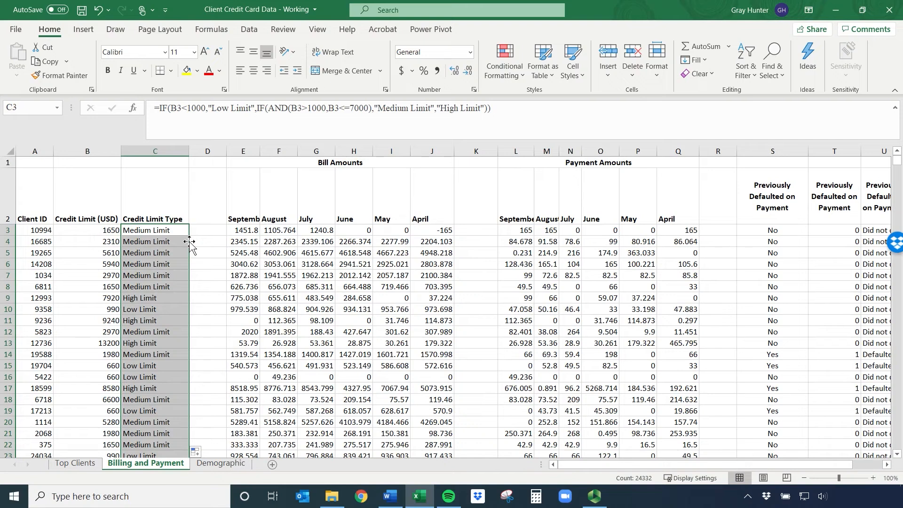
# Set the credit limit in B3 to 7000 to test the upper boundary of the medium range
pyautogui.click(105, 234)
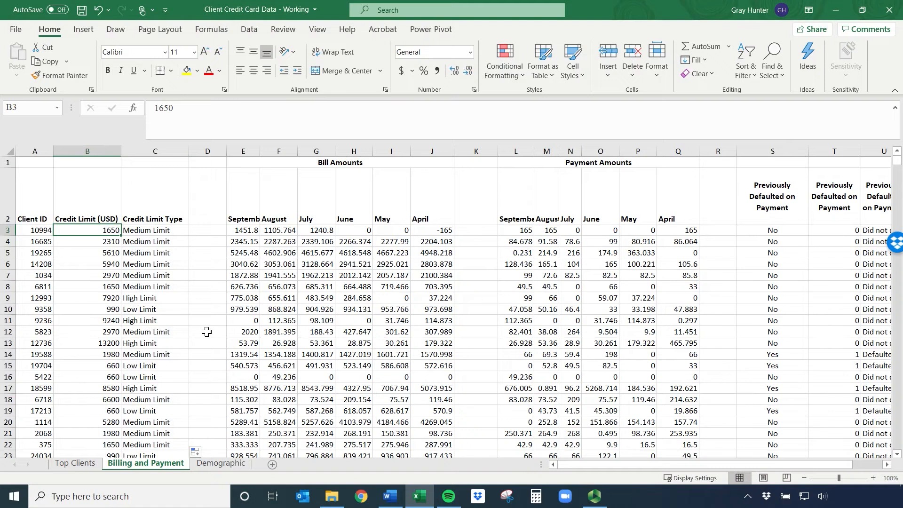
pyautogui.write('7000')
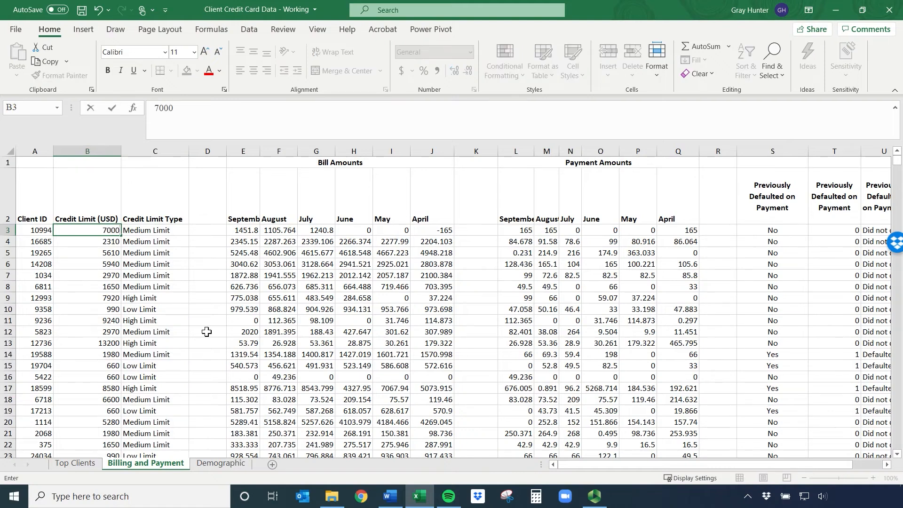
pyautogui.press('Return')
pyautogui.press('Up')
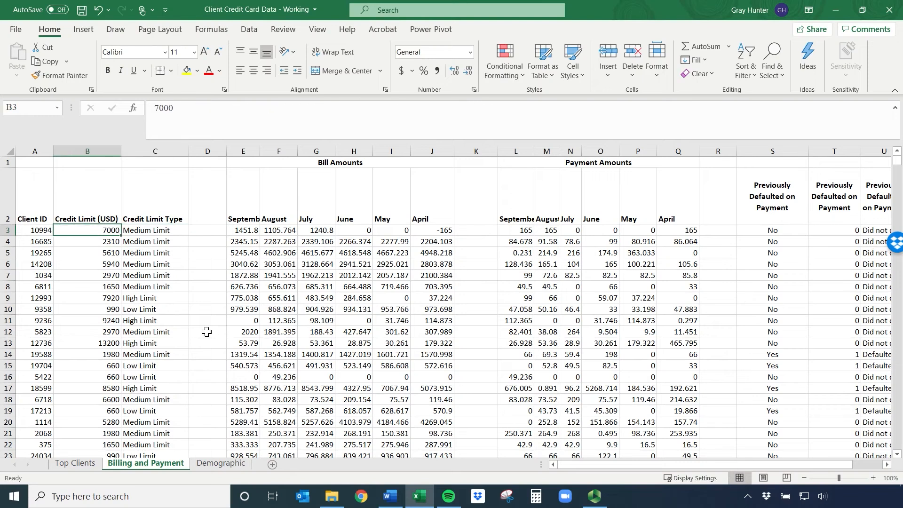
# Set the credit limit in B3 to 7001 to test a value just above the medium range
pyautogui.write('7001')
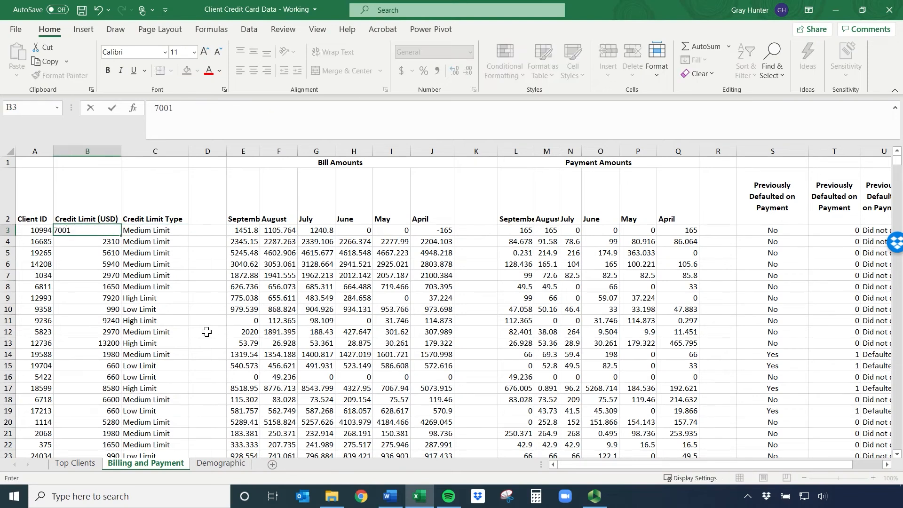
pyautogui.press('Return')
pyautogui.press('Up')
# Compare the B3<1000 and B3>1000 conditions in the C3 formula, leaving the formula unedited
pyautogui.click(158, 232)
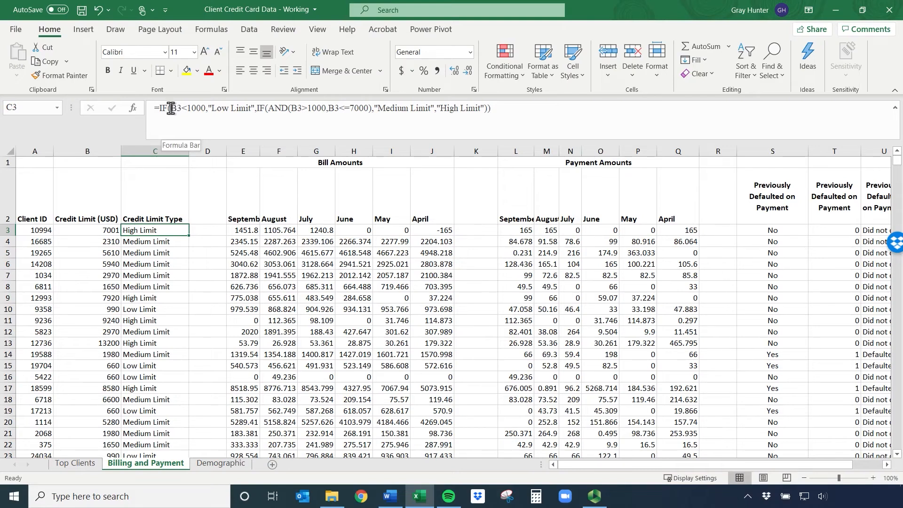
pyautogui.moveTo(171, 108); pyautogui.dragTo(206, 109)
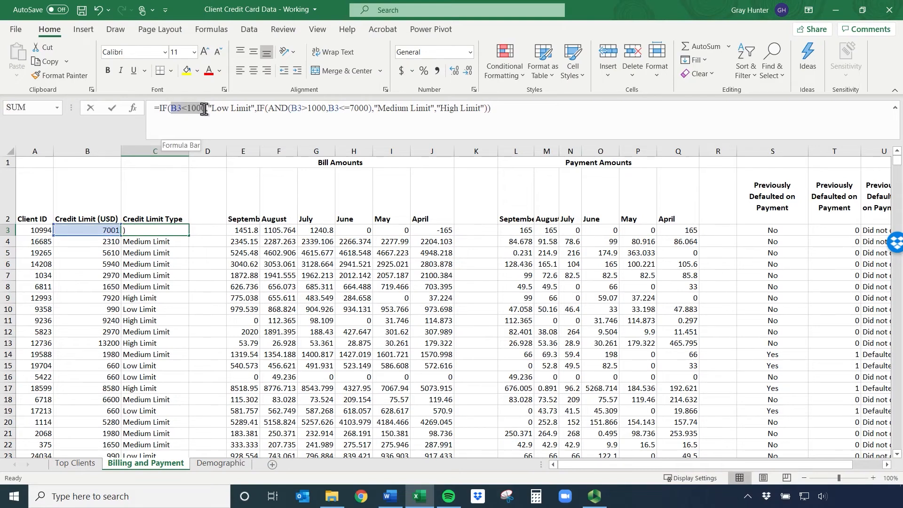
pyautogui.moveTo(291, 109); pyautogui.dragTo(327, 109)
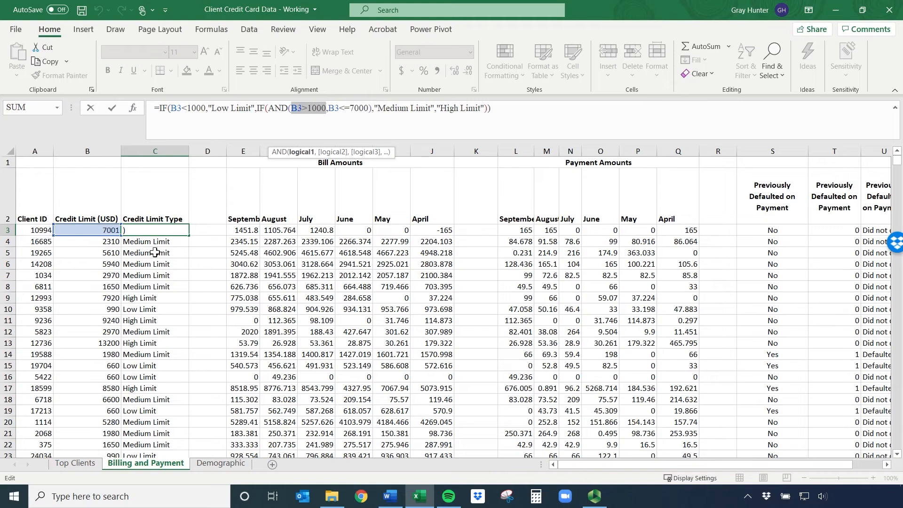
pyautogui.press('Escape')
# Set the credit limit in B3 to 1000 to test the lower boundary of the medium range
pyautogui.click(113, 232)
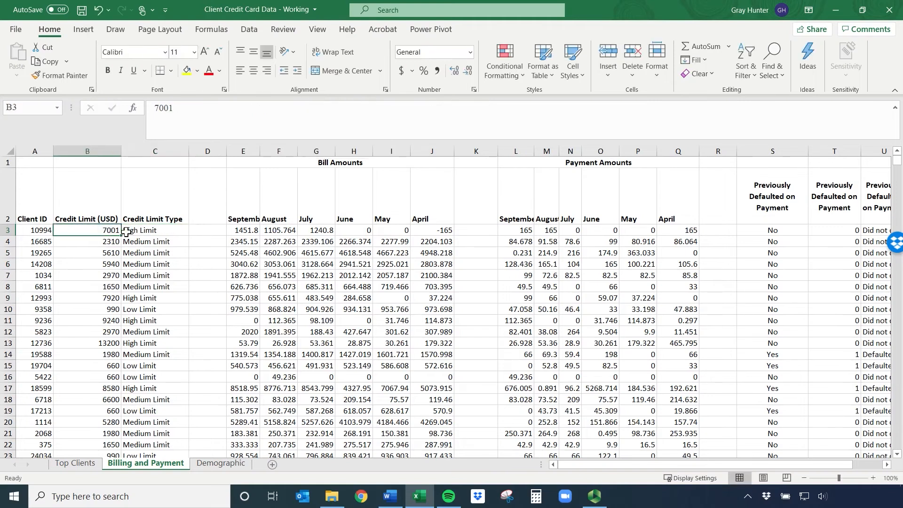
pyautogui.write('1000')
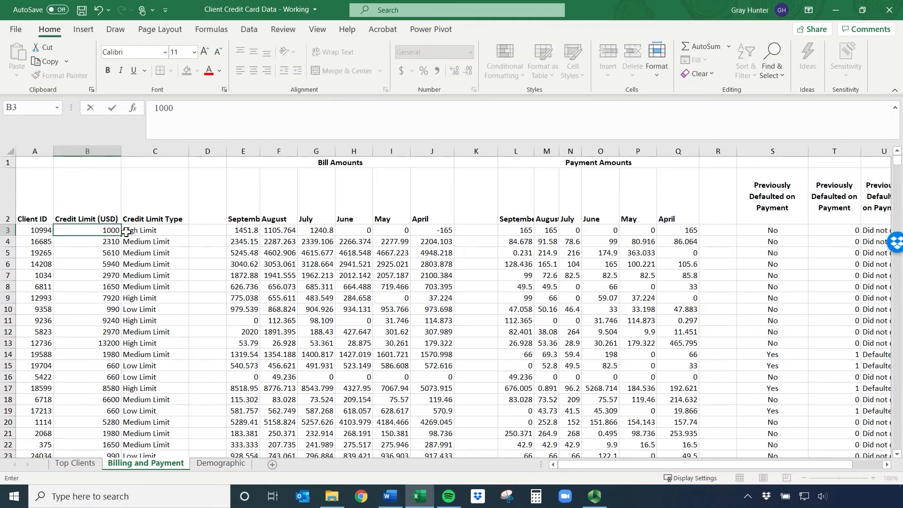
pyautogui.press('Return')
# Review the conditions in the C3 formula, try B3<=1000 as the first condition, and undo that change
pyautogui.click(154, 231)
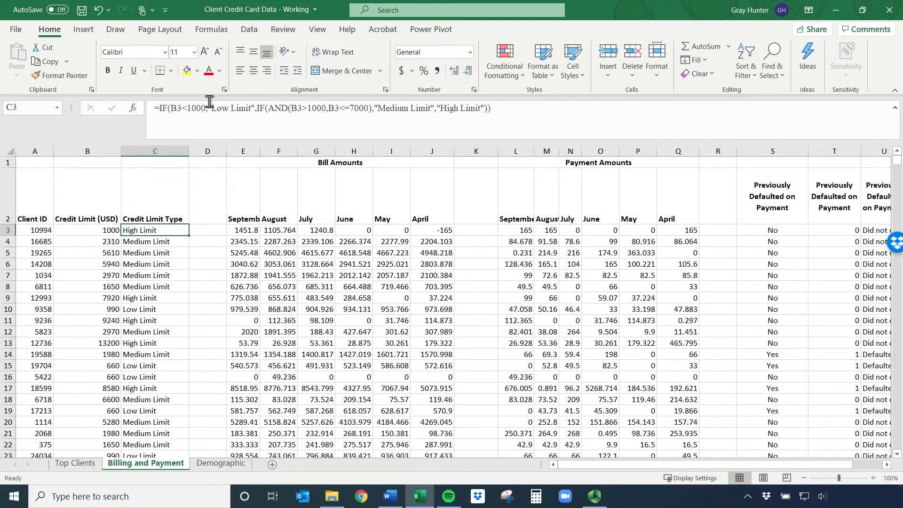
pyautogui.moveTo(171, 108); pyautogui.dragTo(205, 109)
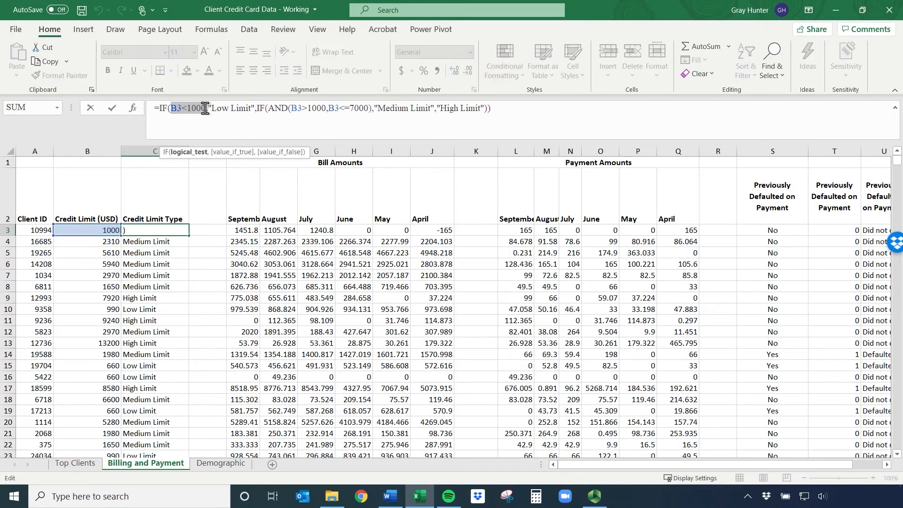
pyautogui.moveTo(291, 108); pyautogui.dragTo(368, 109)
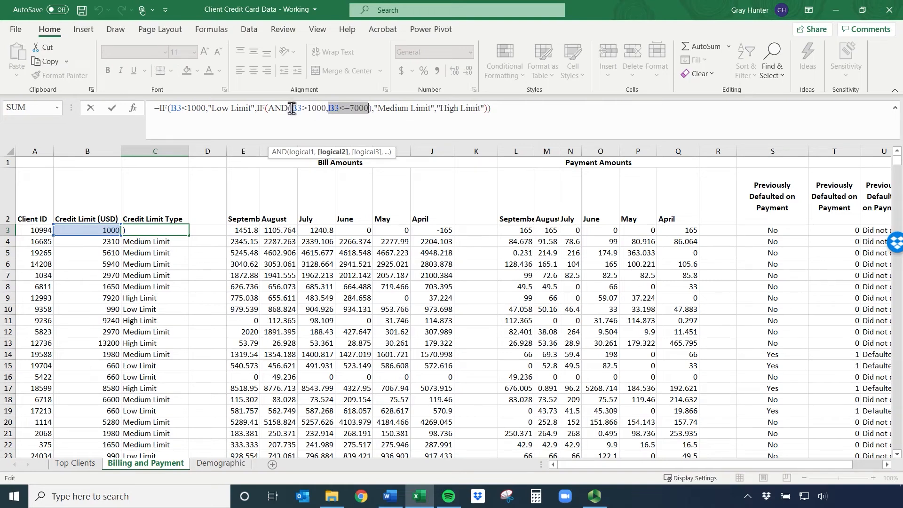
pyautogui.moveTo(292, 109); pyautogui.dragTo(307, 109)
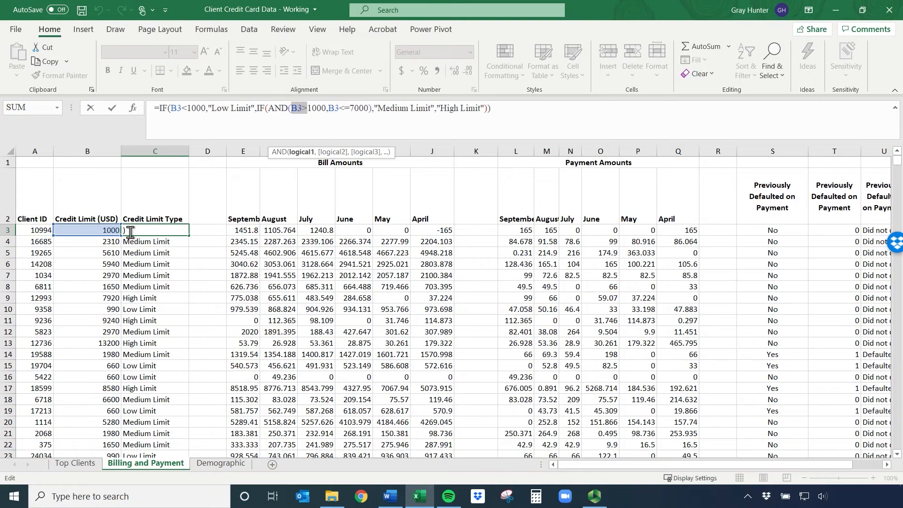
pyautogui.click(188, 109)
pyautogui.write('=')
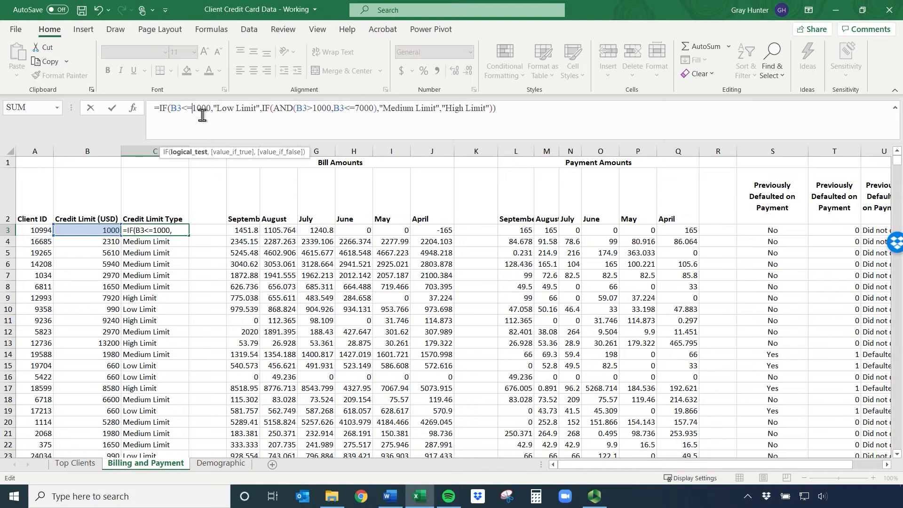
pyautogui.press('Return')
pyautogui.press('Up')
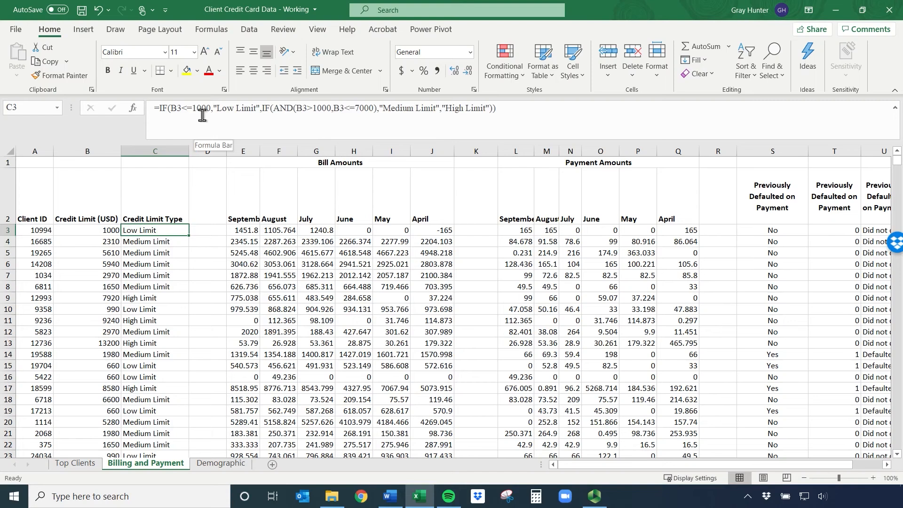
pyautogui.hotkey('ctrl', 'z')
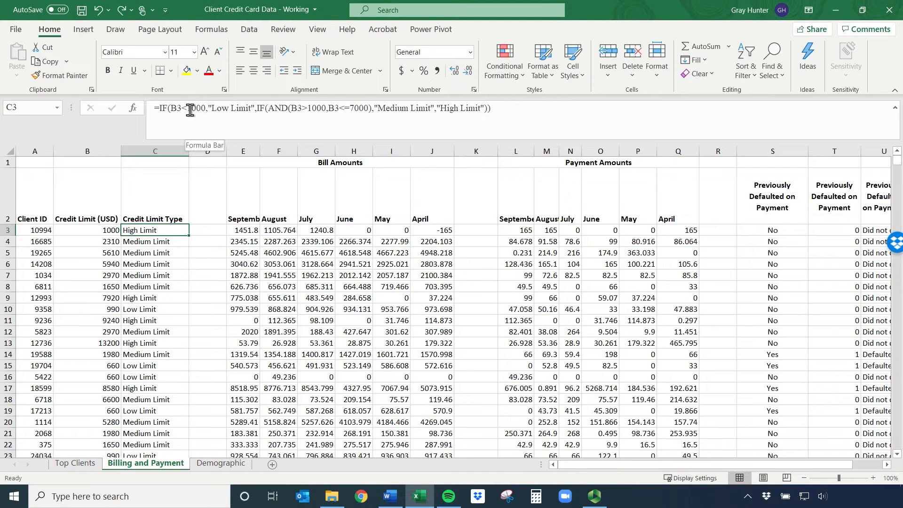
# Try changing the lower condition inside the AND function of the C3 formula to B3>=1000
pyautogui.click(310, 110)
pyautogui.write('=')
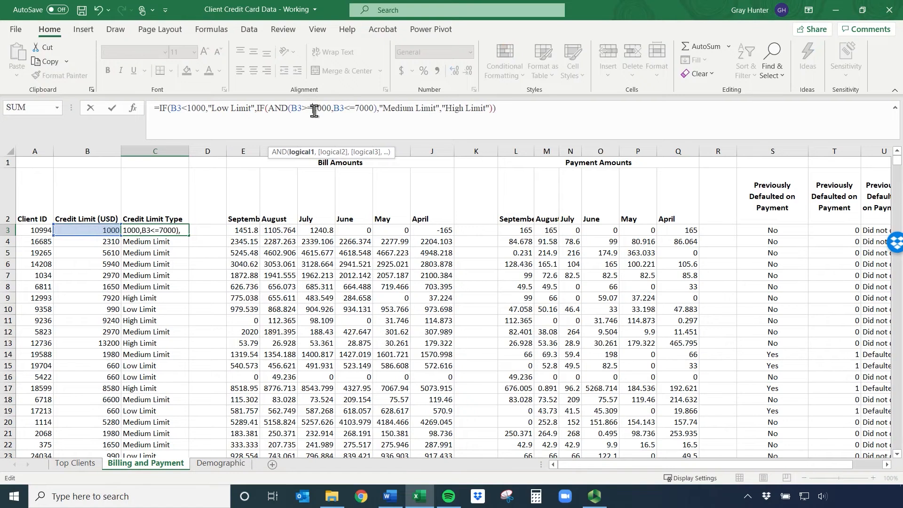
pyautogui.press('Return')
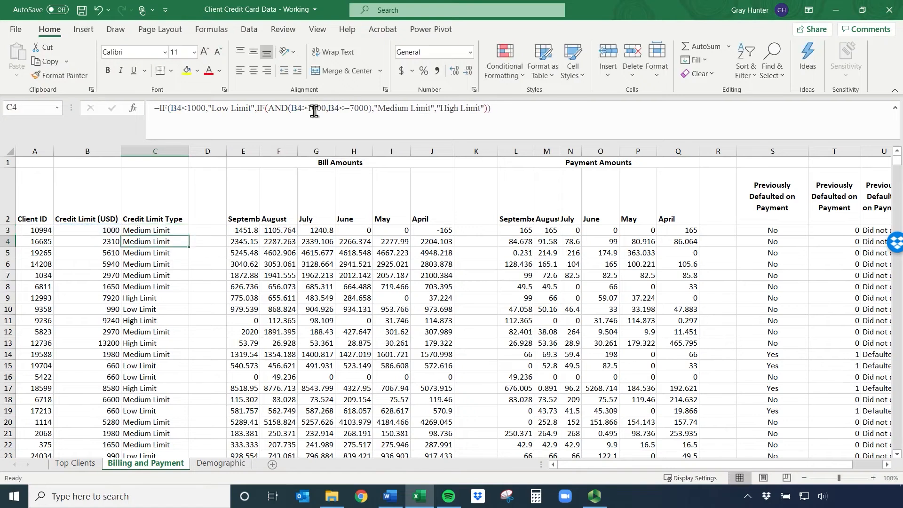
pyautogui.click(109, 230)
# Restore the AND condition in the C3 formula to B3>1000 and set the first condition to B3<=1000
pyautogui.click(155, 229)
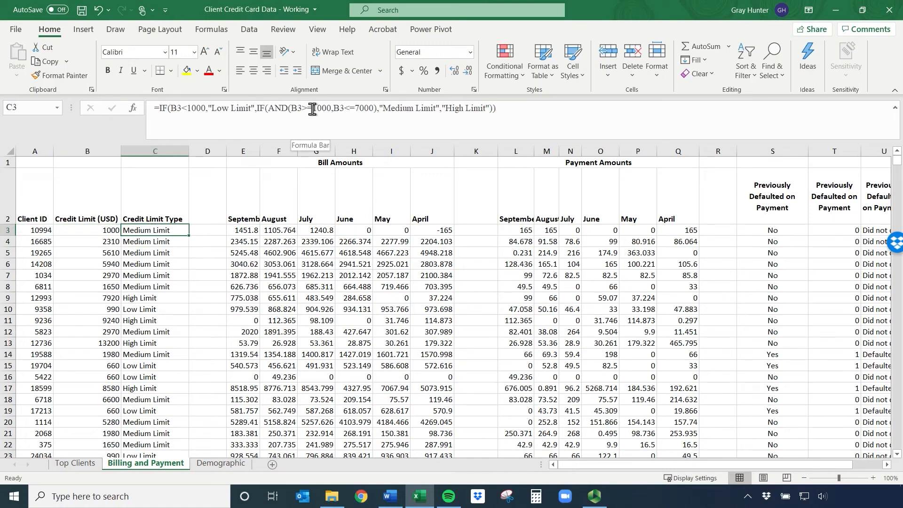
pyautogui.click(312, 109)
pyautogui.press('BackSpace')
pyautogui.click(188, 111)
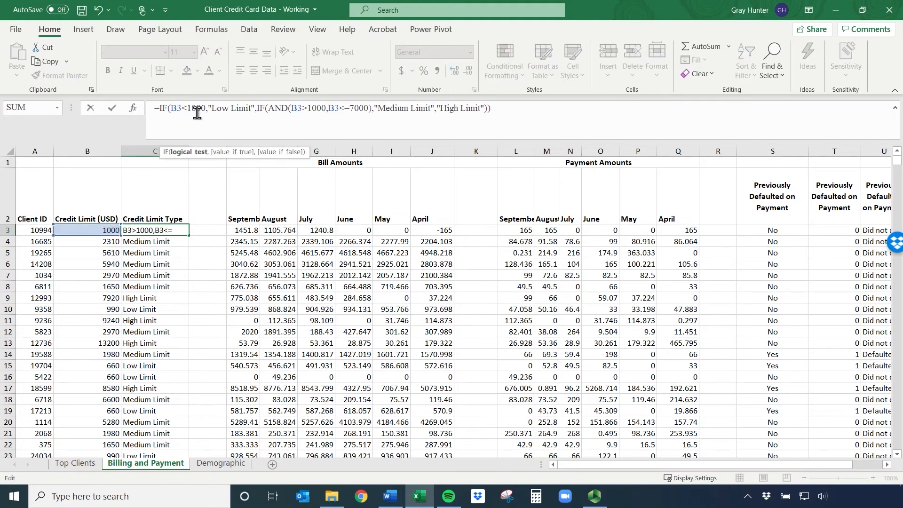
pyautogui.write('=')
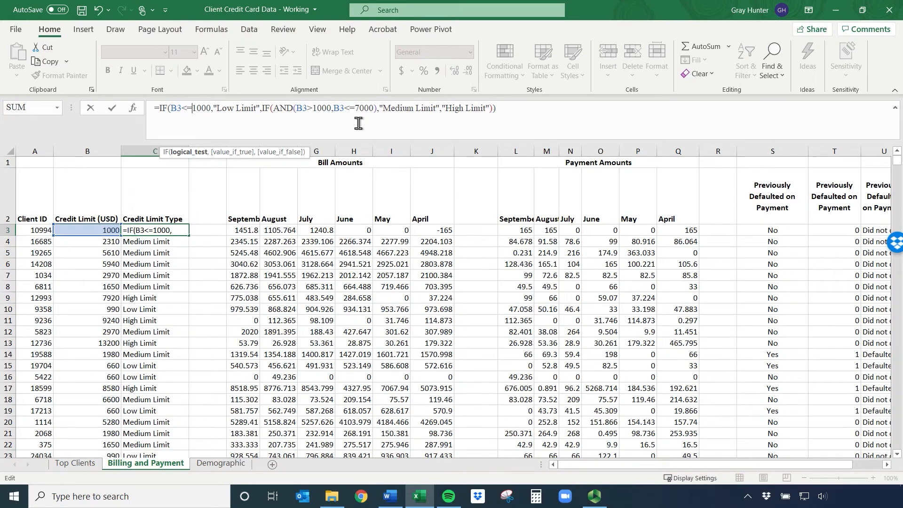
pyautogui.press('Return')
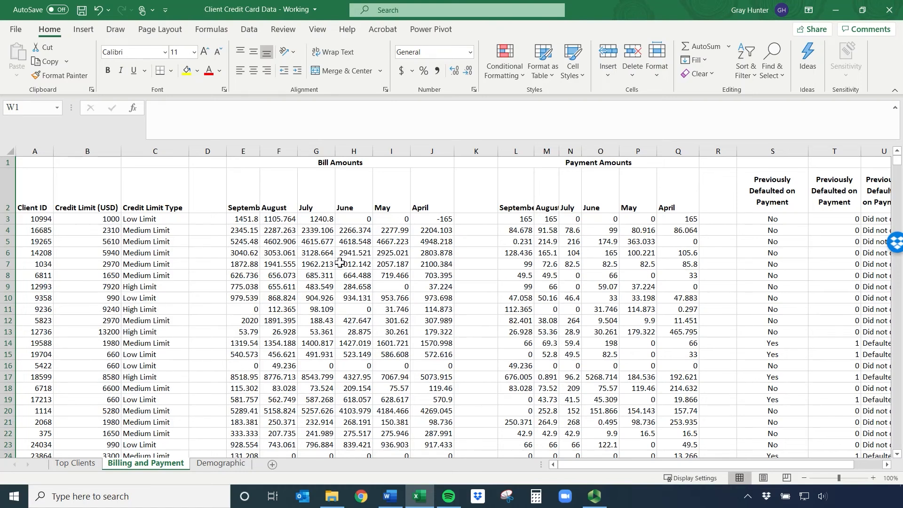
# Switch to the Top Clients sheet
pyautogui.click(69, 464)
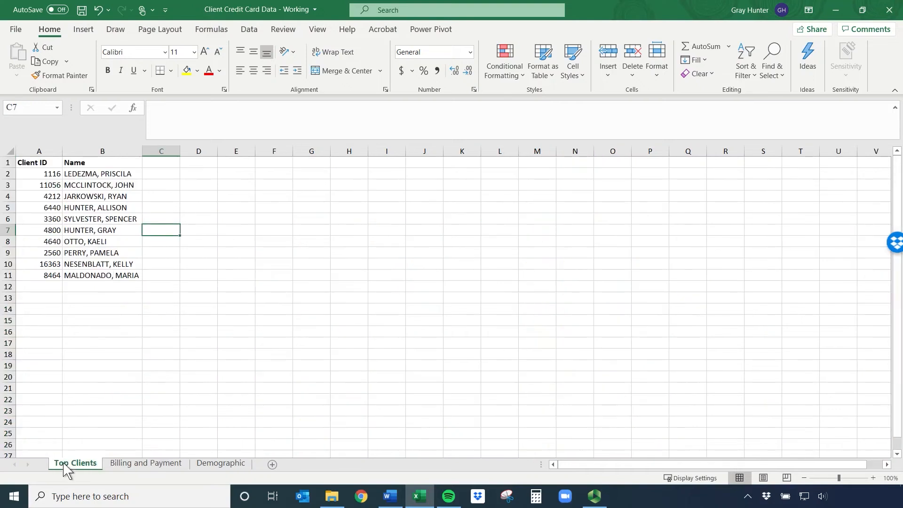
pyautogui.click(175, 176)
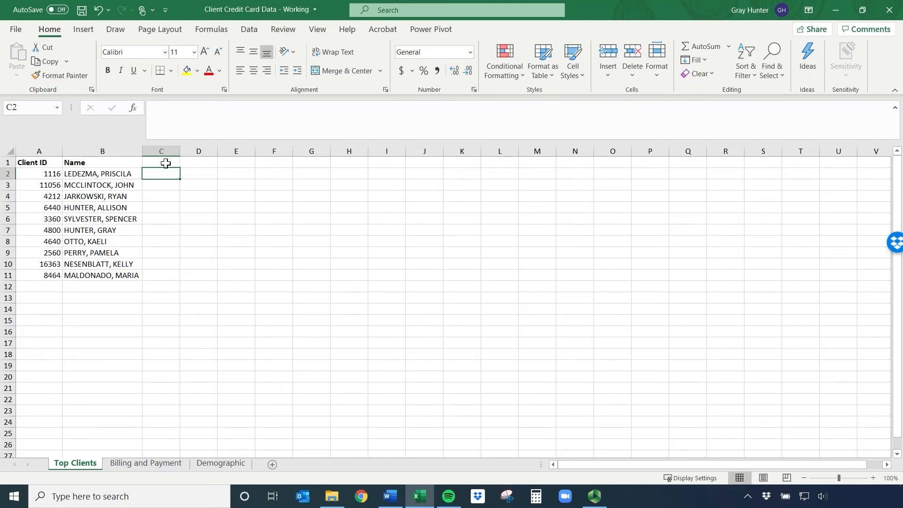
# Try the heading # Clients in C1 with a formula started beneath it, and clear both entries
pyautogui.click(166, 164)
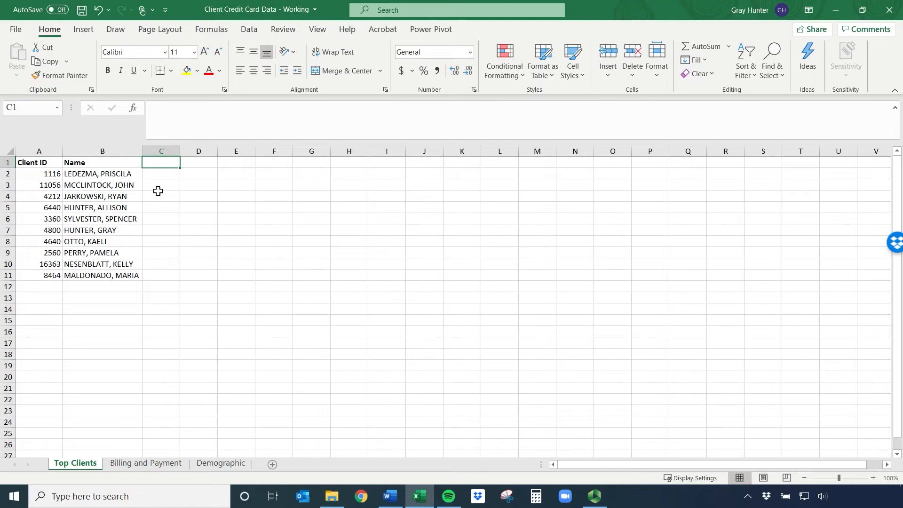
pyautogui.write('# Clients')
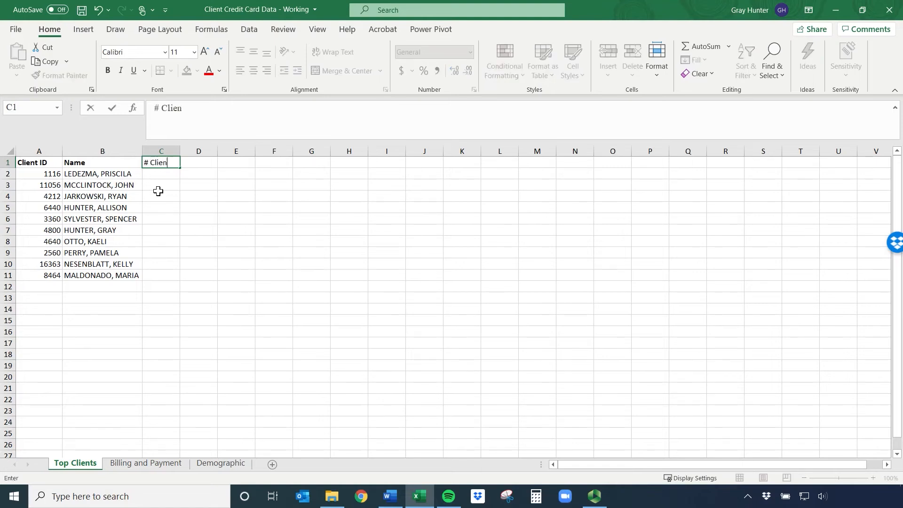
pyautogui.press('Return')
pyautogui.write('=')
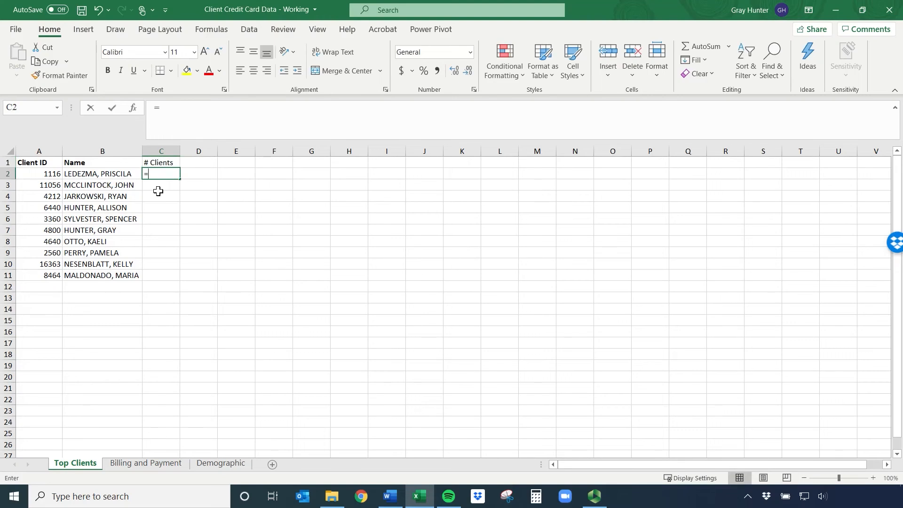
pyautogui.press('Escape')
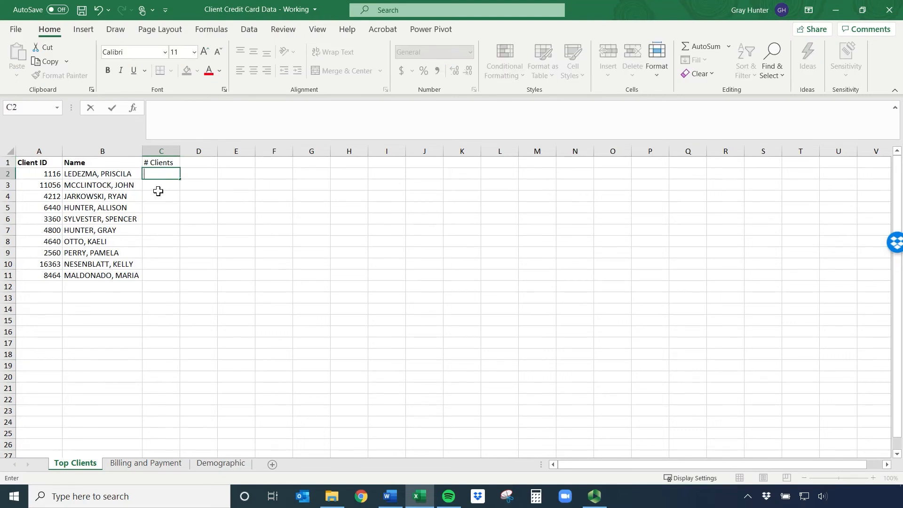
pyautogui.click(182, 196)
pyautogui.click(164, 162)
pyautogui.press('BackSpace')
pyautogui.press('Return')
# Enter the heading # Clients in cell D1
pyautogui.press('Up')
pyautogui.press('Right')
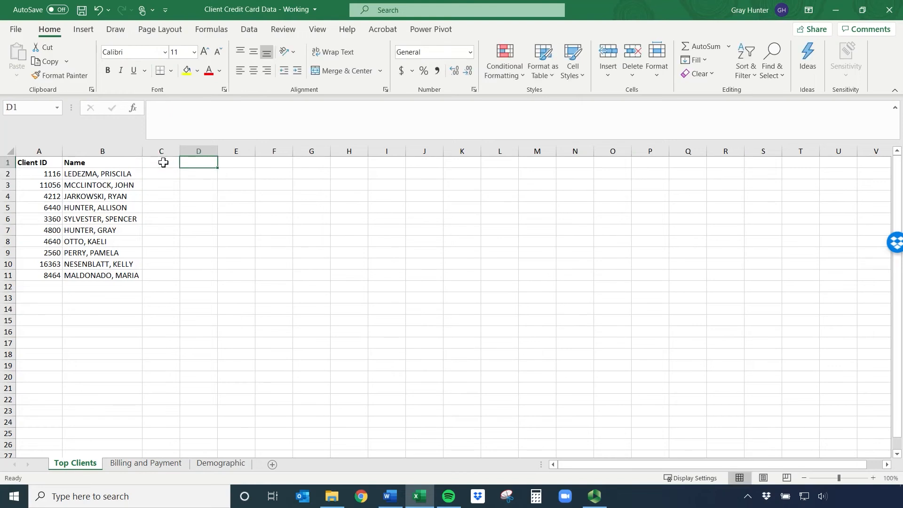
pyautogui.write('#')
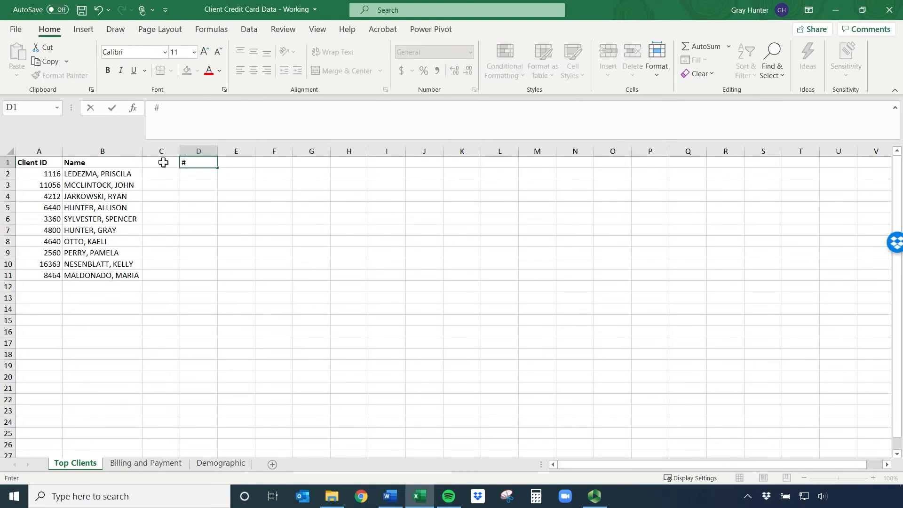
pyautogui.write(' Client')
pyautogui.press('BackSpace')
pyautogui.press('BackSpace')
pyautogui.press('BackSpace')
pyautogui.write('ents')
pyautogui.press('Return')
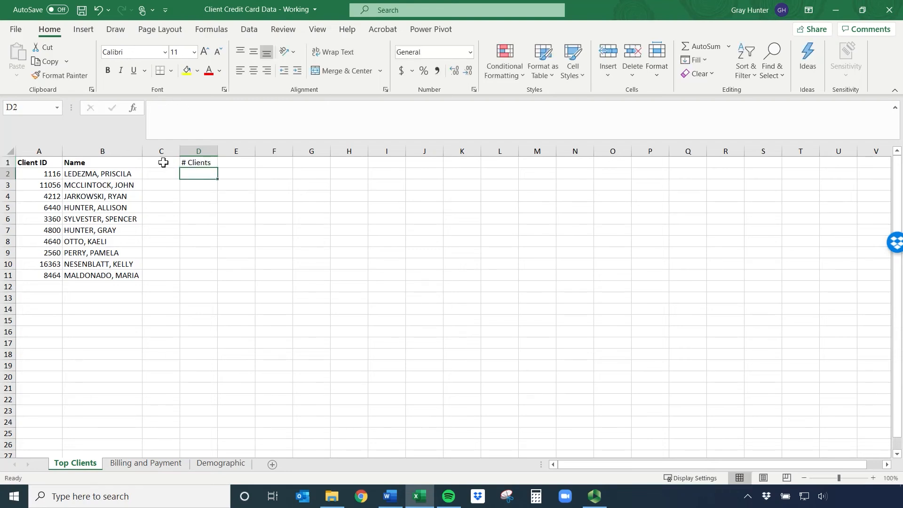
# Count the client IDs in D2 with a COUNT formula over A2:A11
pyautogui.write('=count')
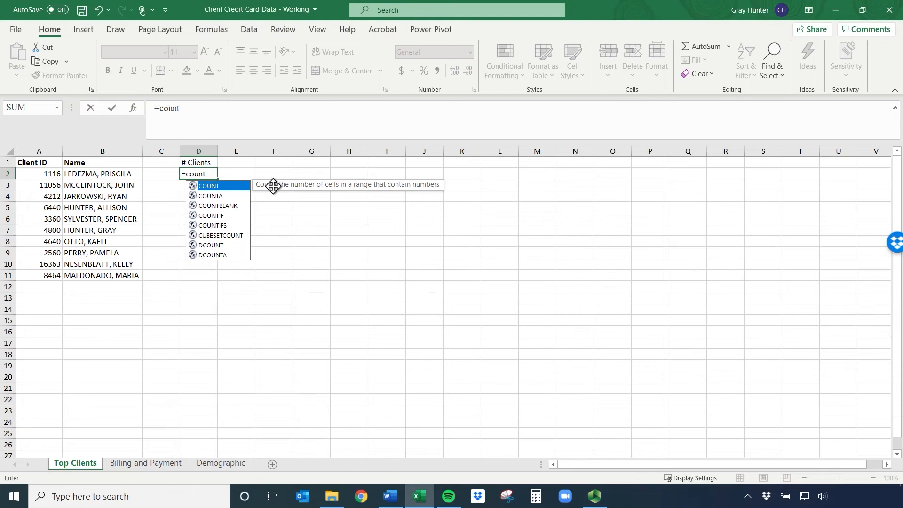
pyautogui.doubleClick(234, 187)
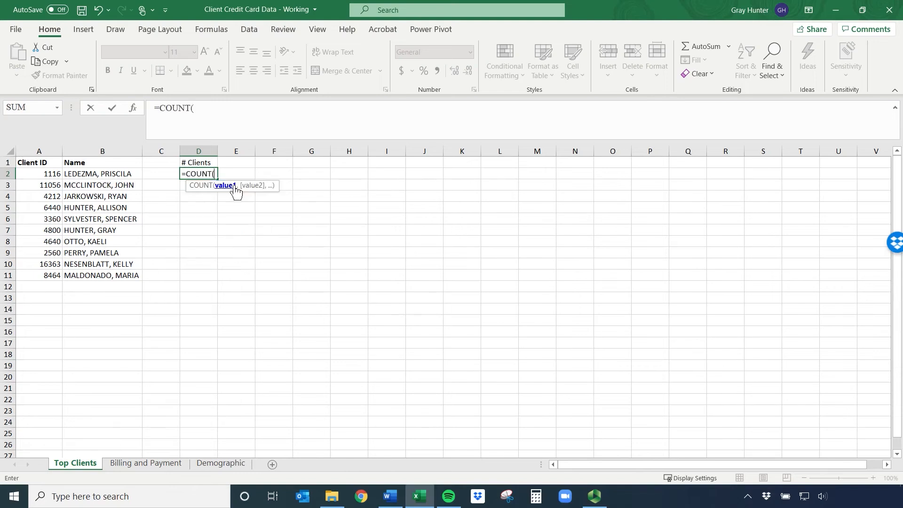
pyautogui.click(42, 175)
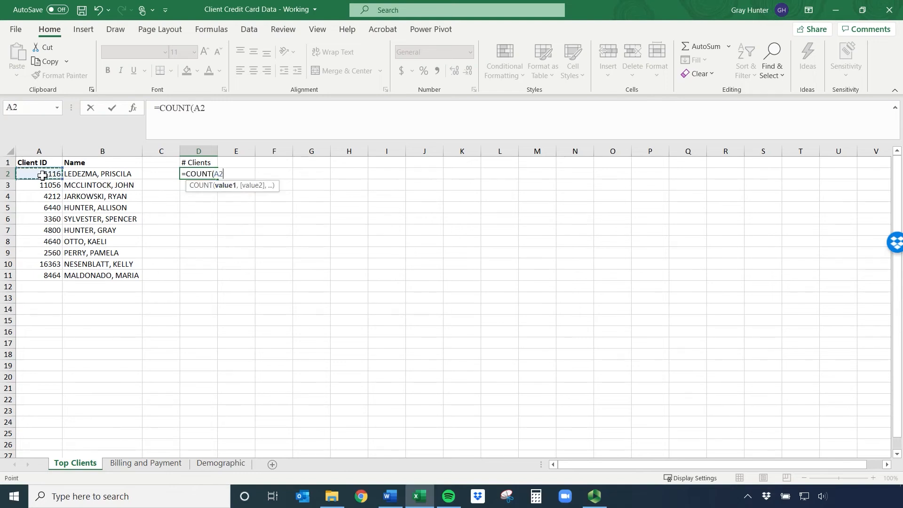
pyautogui.hotkey('ctrl', 'shift', 'Down')
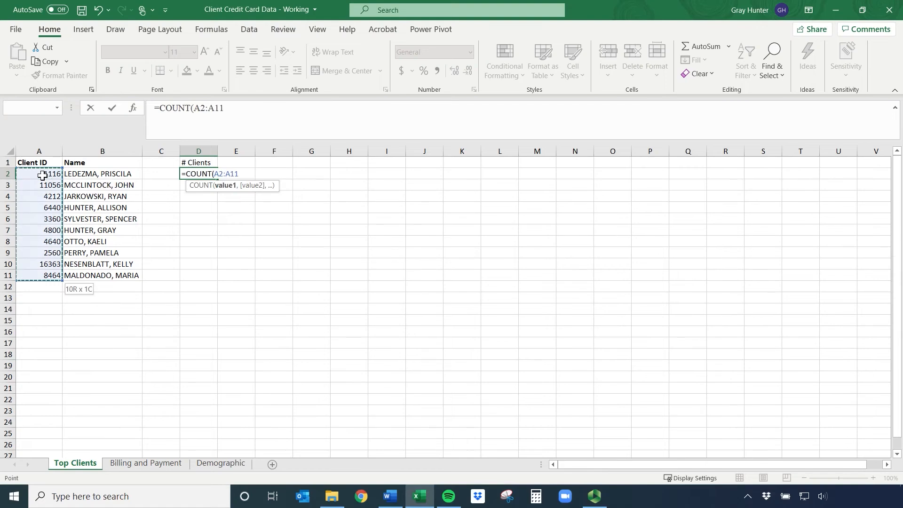
pyautogui.press('Return')
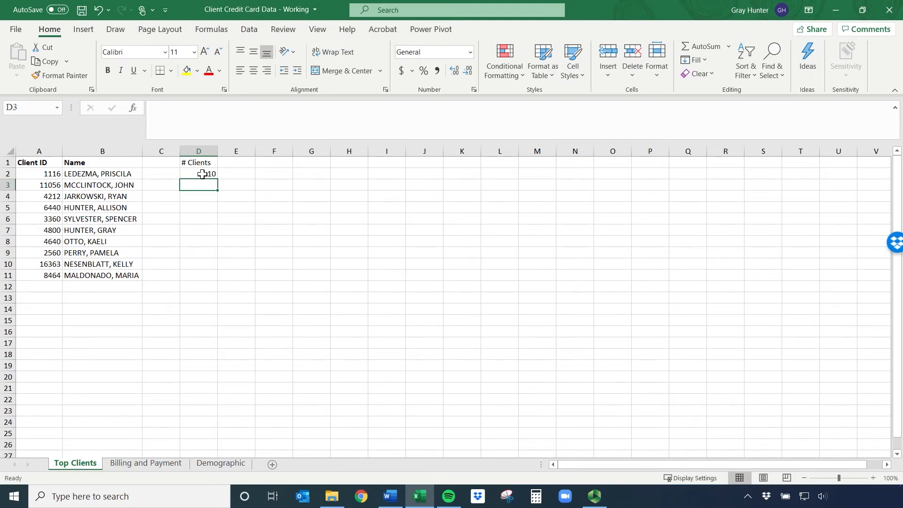
# Compare the numeric entries in the Client ID column with the text entries in the Name column
pyautogui.moveTo(43, 172); pyautogui.dragTo(41, 272)
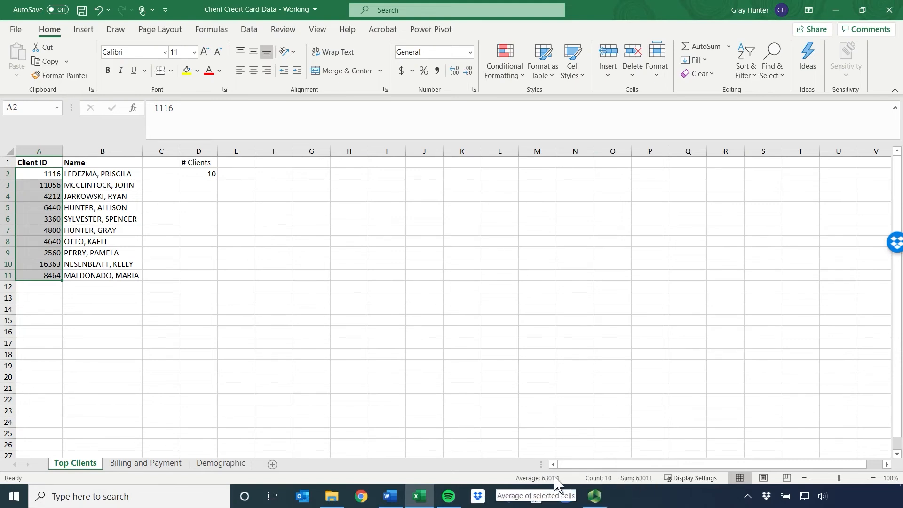
pyautogui.hotkey('ctrl', 'v')
pyautogui.moveTo(124, 175); pyautogui.dragTo(118, 264)
# Enter a second # Clients heading in cell E1
pyautogui.click(240, 162)
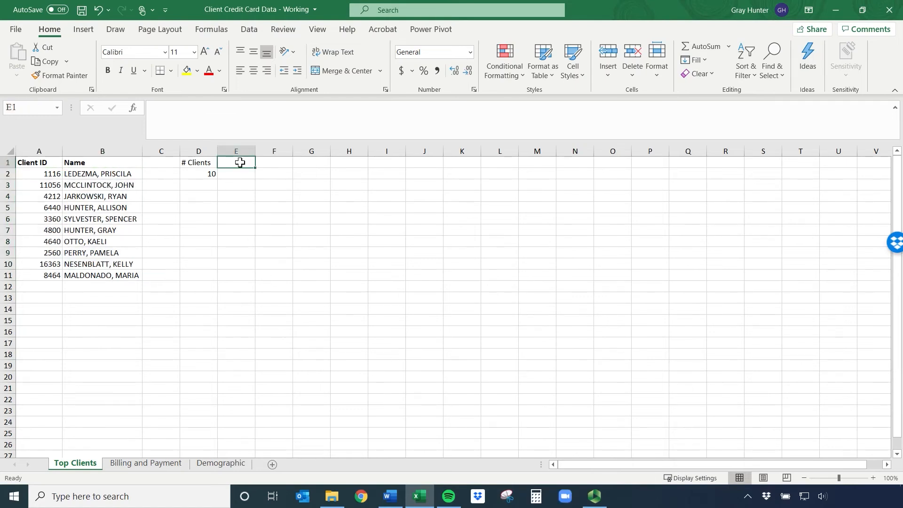
pyautogui.write('#clie')
pyautogui.press('BackSpace')
pyautogui.press('BackSpace')
pyautogui.press('BackSpace')
pyautogui.press('BackSpace')
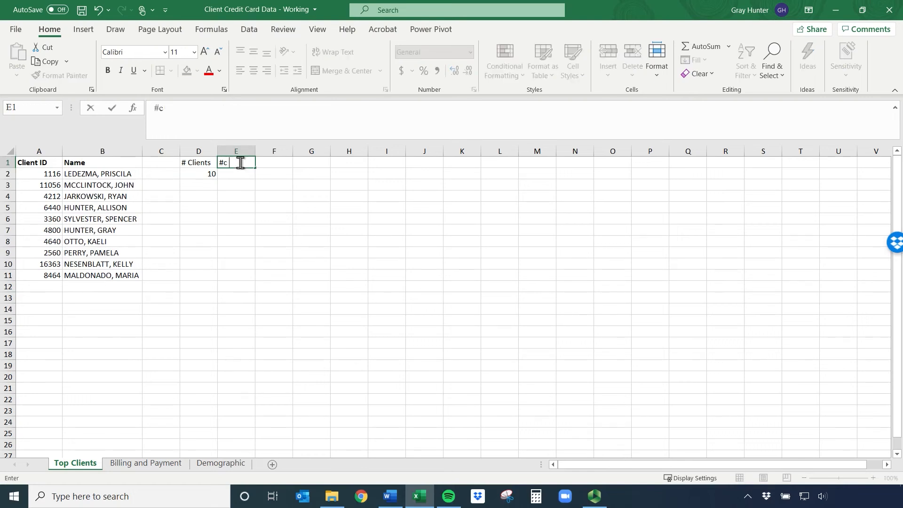
pyautogui.write('Clients')
pyautogui.press('Return')
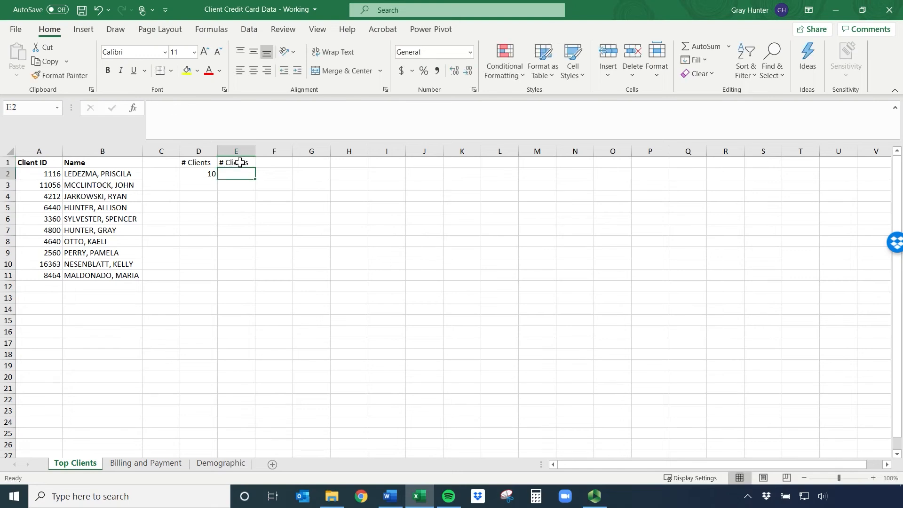
# Count the entries in the Name column in E2 with a COUNT formula over B2:B11
pyautogui.write('=coun')
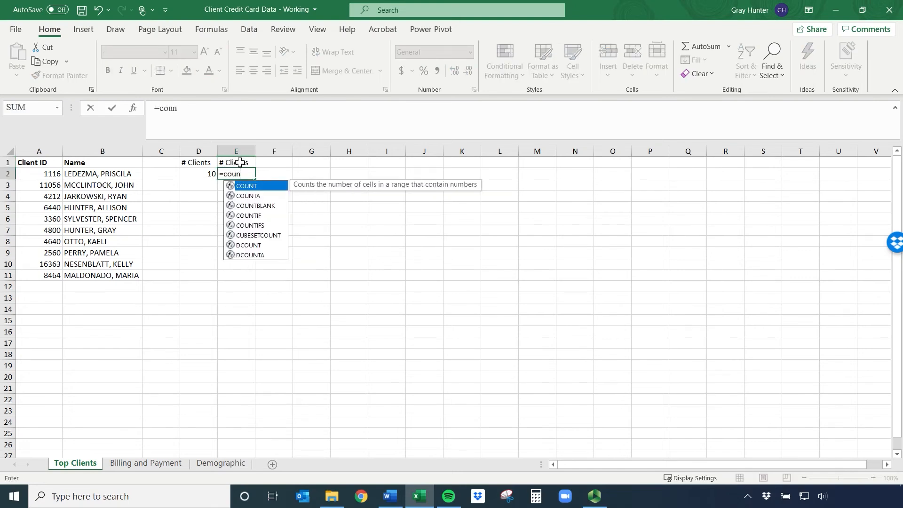
pyautogui.doubleClick(248, 187)
pyautogui.click(102, 173)
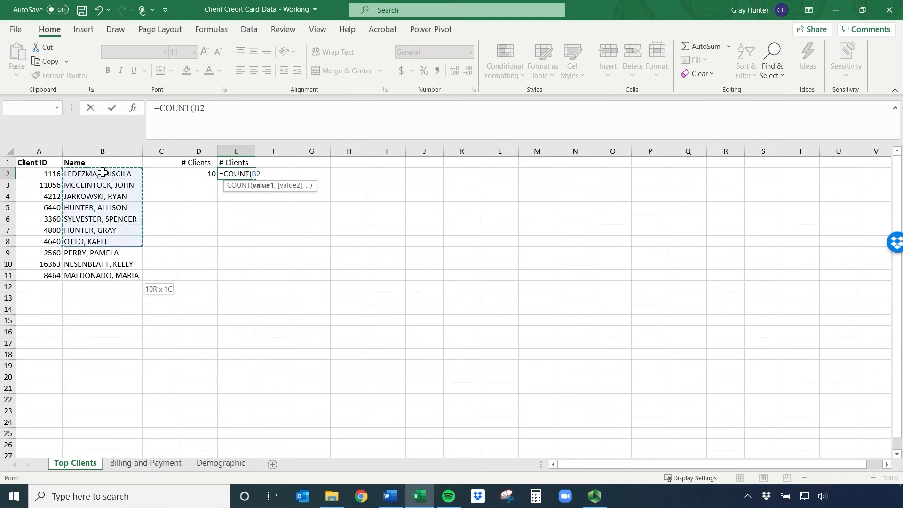
pyautogui.hotkey('ctrl', 'shift', 'Down')
pyautogui.press('Return')
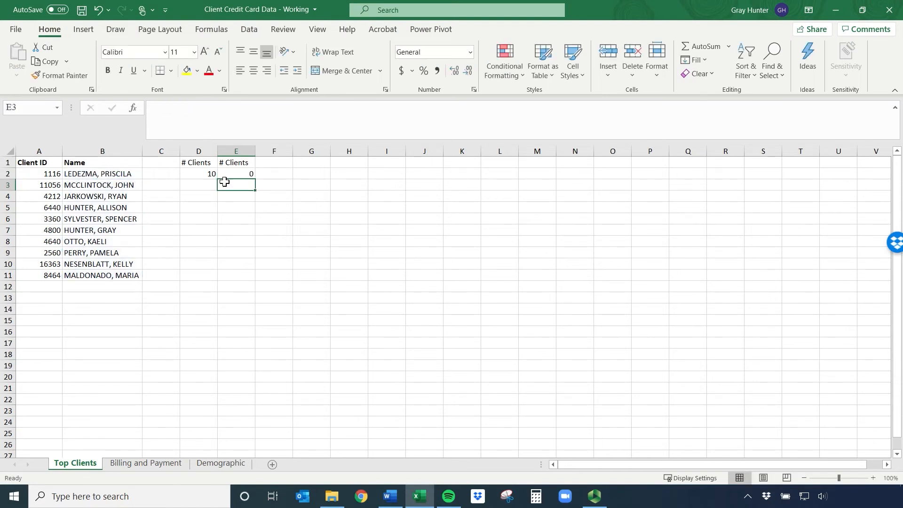
# Replace the formula in E2 with COUNTA over the names in B2:B11
pyautogui.click(239, 174)
pyautogui.moveTo(251, 111); pyautogui.dragTo(192, 109)
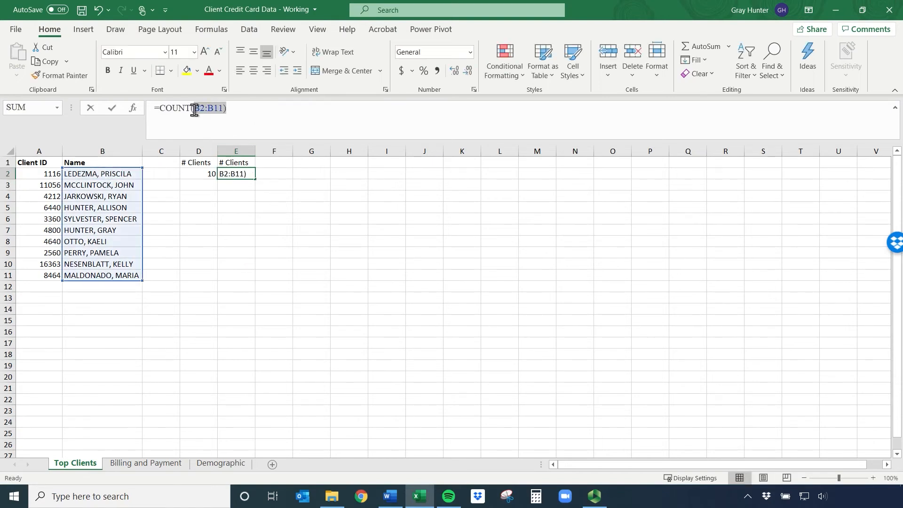
pyautogui.press('BackSpace')
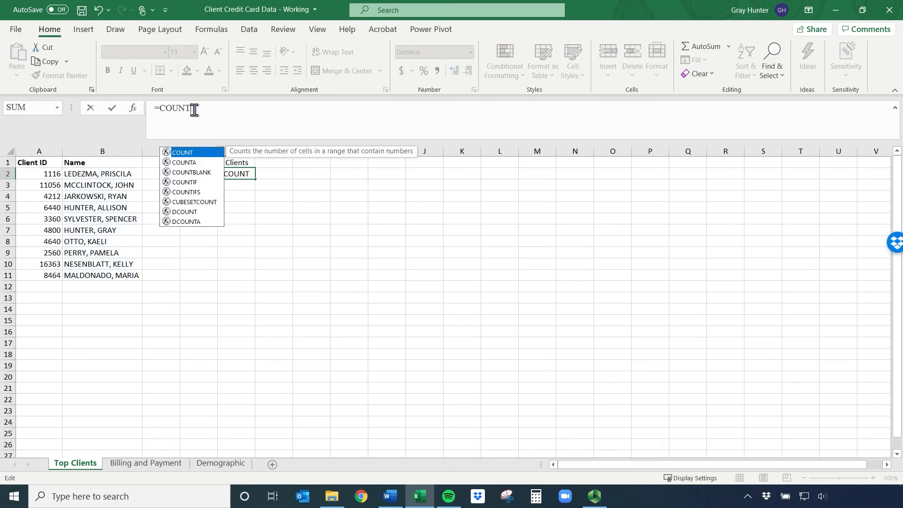
pyautogui.click(201, 163)
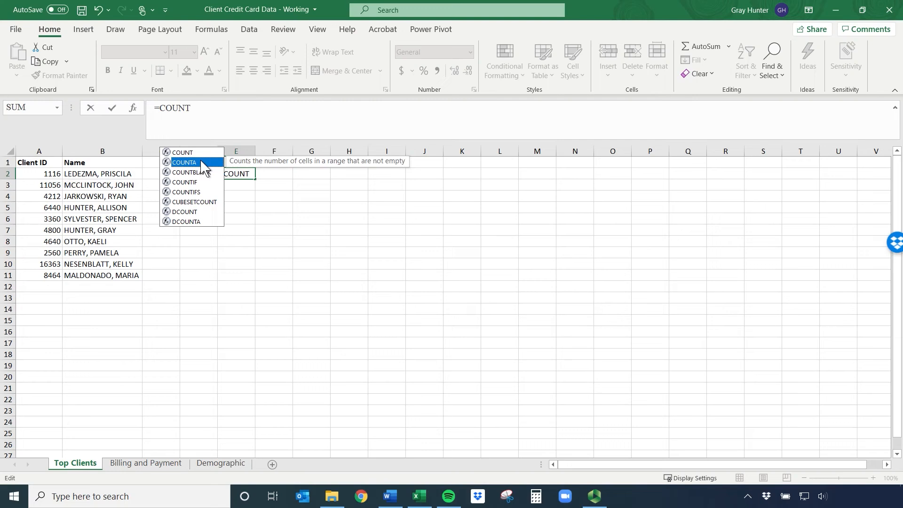
pyautogui.doubleClick(202, 163)
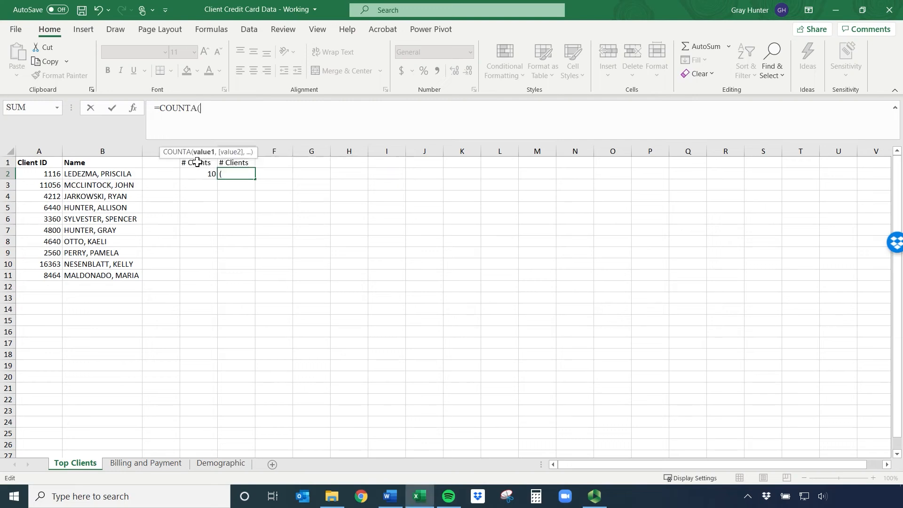
pyautogui.moveTo(103, 173); pyautogui.dragTo(92, 270)
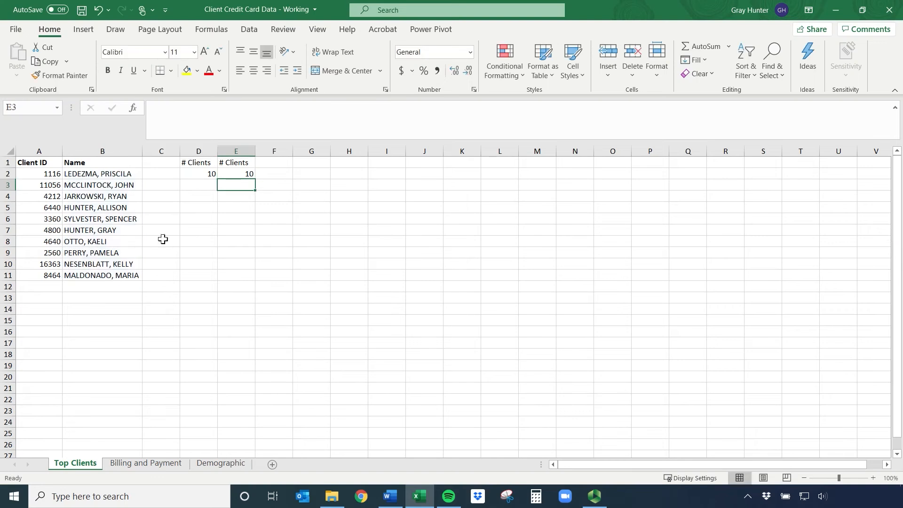
# Replace the formula in E2 with COUNTBLANK over B2:B13, including the two empty cells below the names
pyautogui.click(244, 175)
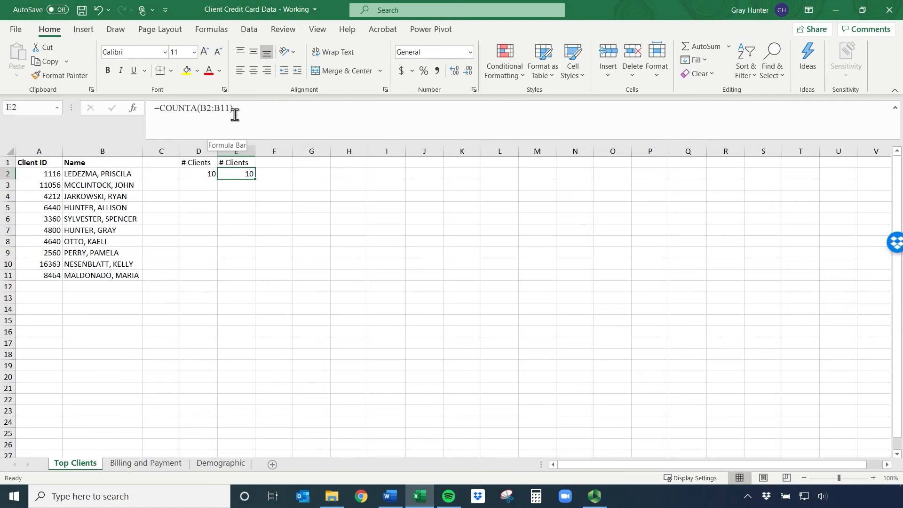
pyautogui.moveTo(244, 109); pyautogui.dragTo(207, 107)
pyautogui.press('BackSpace')
pyautogui.press('BackSpace')
pyautogui.press('BackSpace')
pyautogui.press('BackSpace')
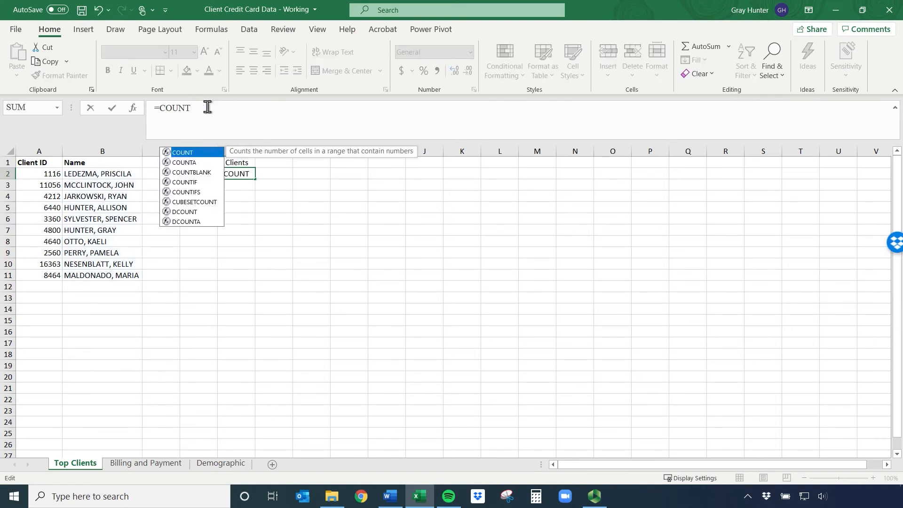
pyautogui.click(202, 174)
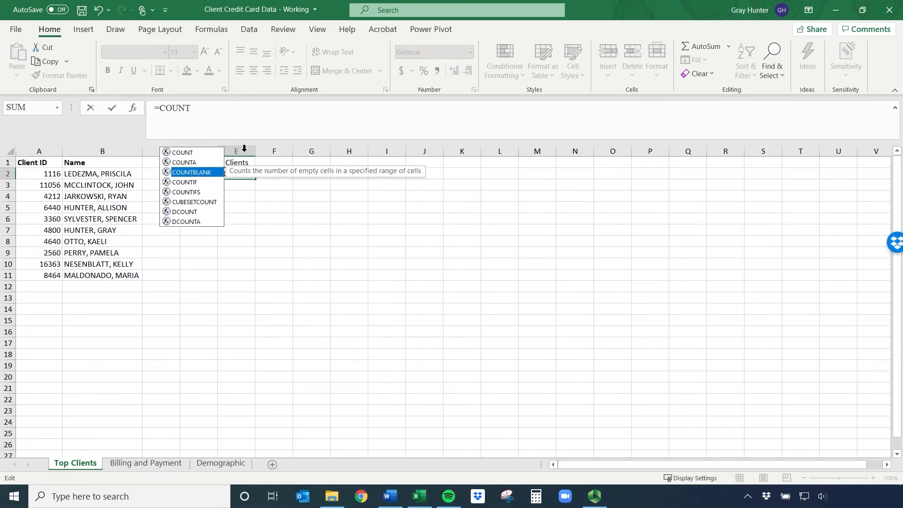
pyautogui.doubleClick(207, 174)
pyautogui.moveTo(95, 176); pyautogui.dragTo(71, 299)
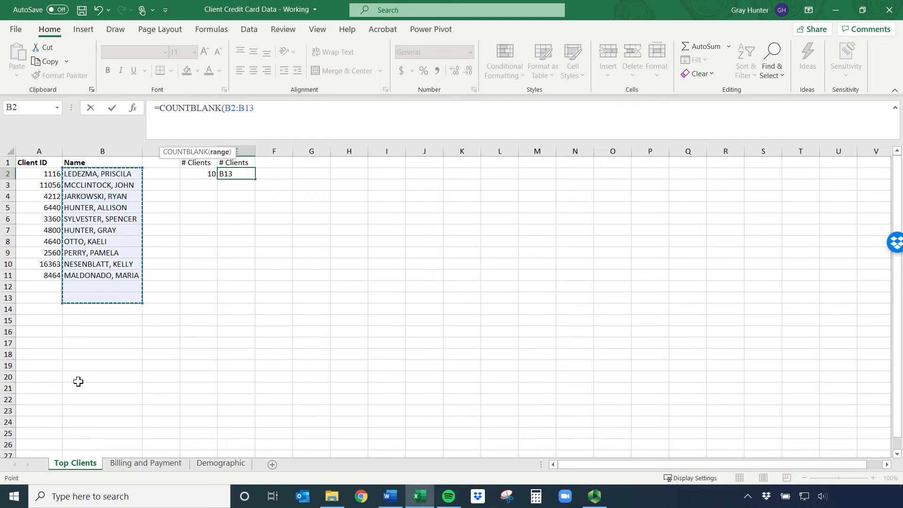
pyautogui.press('Return')
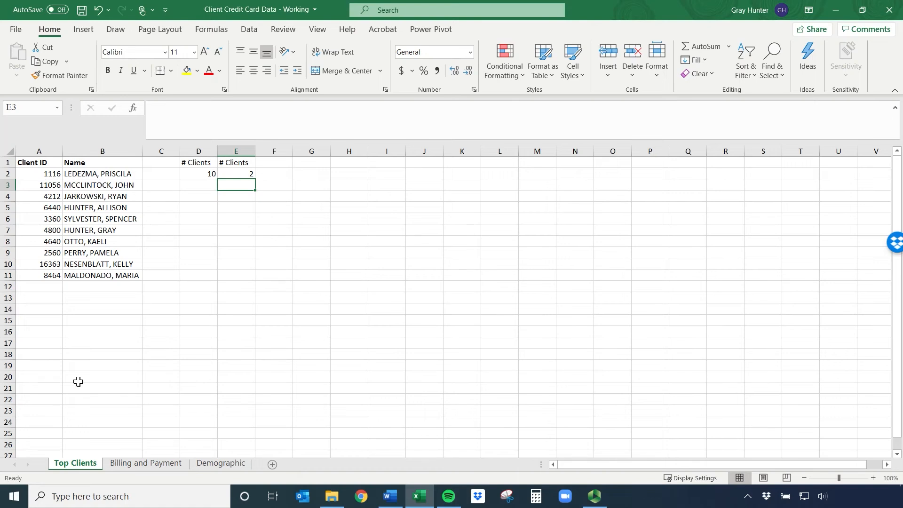
# Delete columns D and E containing the two # Clients counts
pyautogui.moveTo(188, 151); pyautogui.dragTo(232, 151)
pyautogui.rightClick(237, 156)
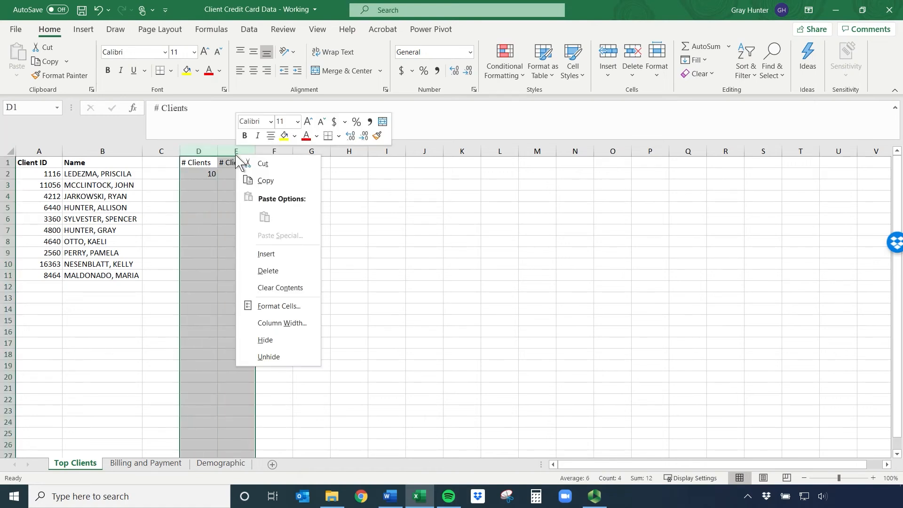
pyautogui.click(268, 270)
# On the Billing and Payment sheet, select the whole list of client IDs from A3 down to examine its extent
pyautogui.click(143, 464)
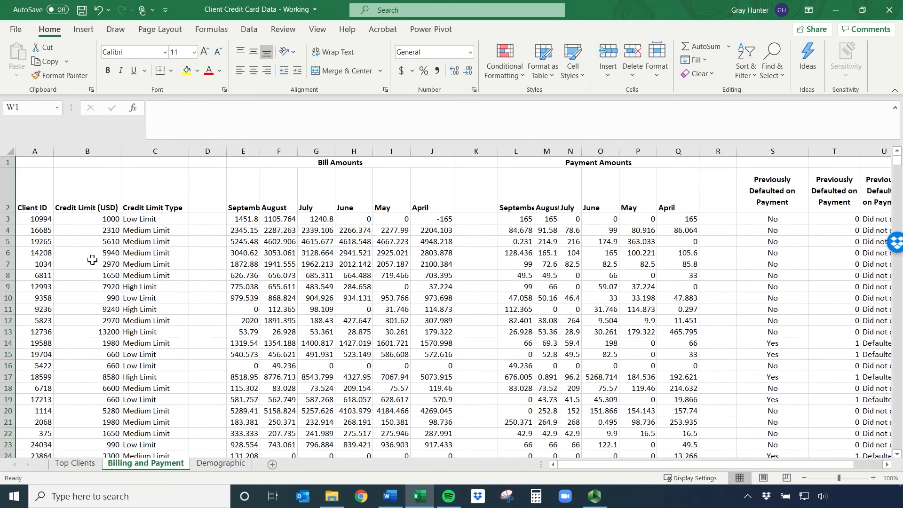
pyautogui.click(35, 219)
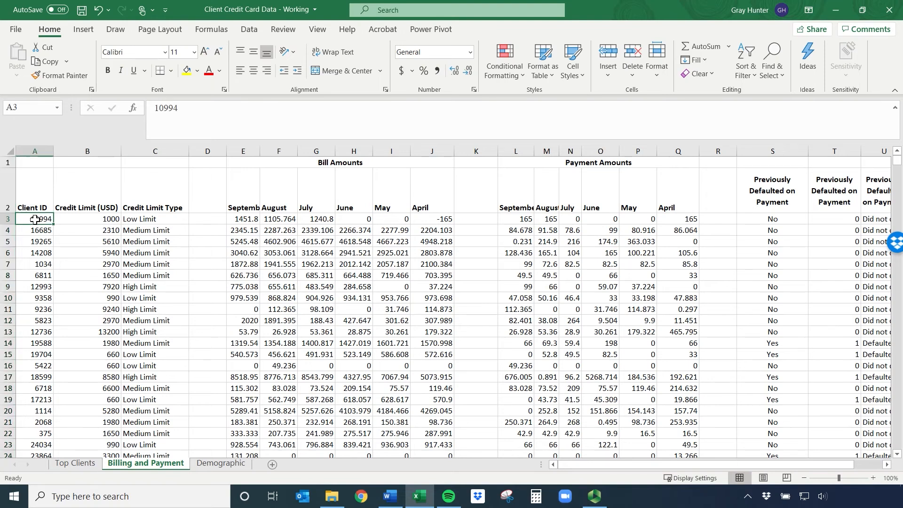
pyautogui.hotkey('ctrl', 'shift', 'Down')
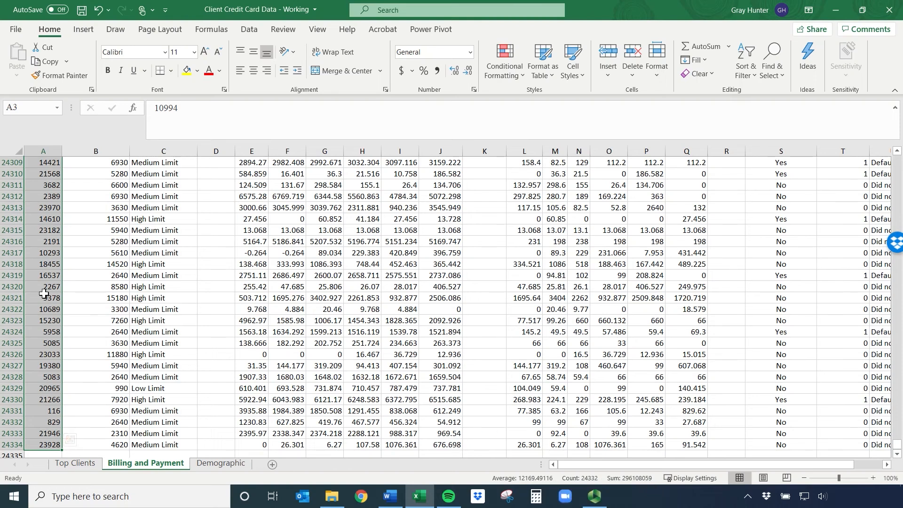
pyautogui.hotkey('ctrl', 'BackSpace')
# Insert a column before Credit Limit (USD) and enter the heading # Clients in B2
pyautogui.click(89, 151)
pyautogui.rightClick(89, 151)
pyautogui.click(118, 250)
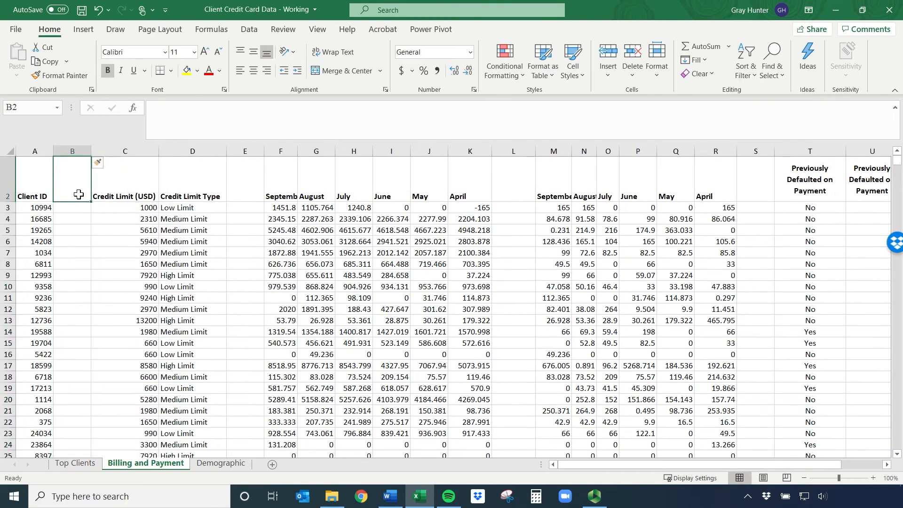
pyautogui.write('#')
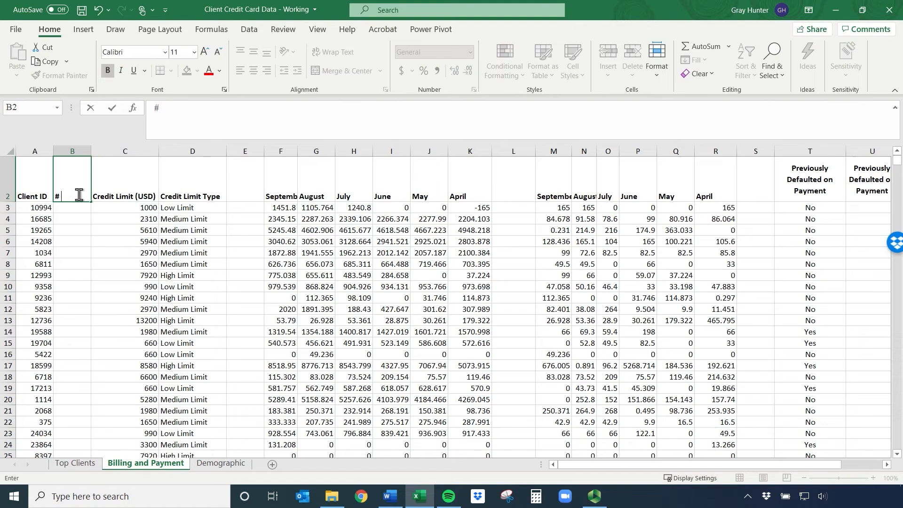
pyautogui.write(' Clients')
pyautogui.press('Return')
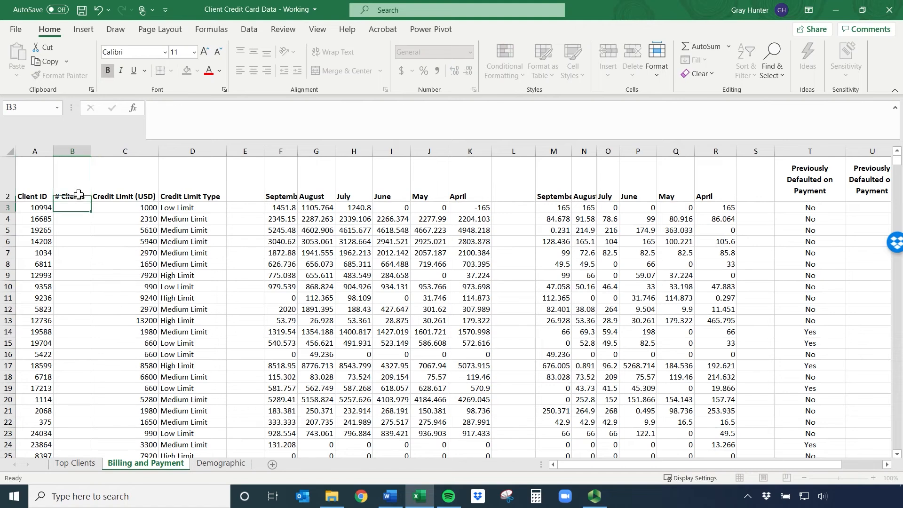
# Count the client IDs in B3 with a COUNT formula over A3:A24334, and review the formula
pyautogui.write('=count(')
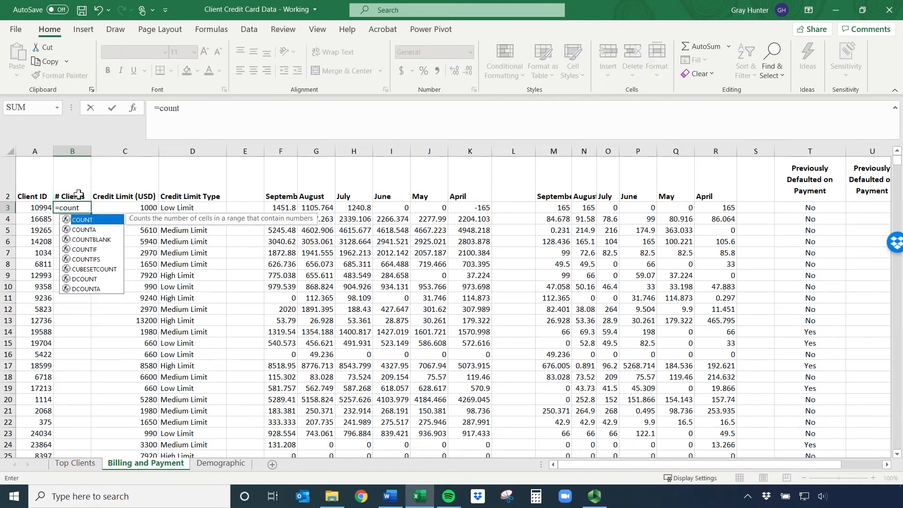
pyautogui.click(38, 207)
pyautogui.hotkey('ctrl', 'shift', 'Down')
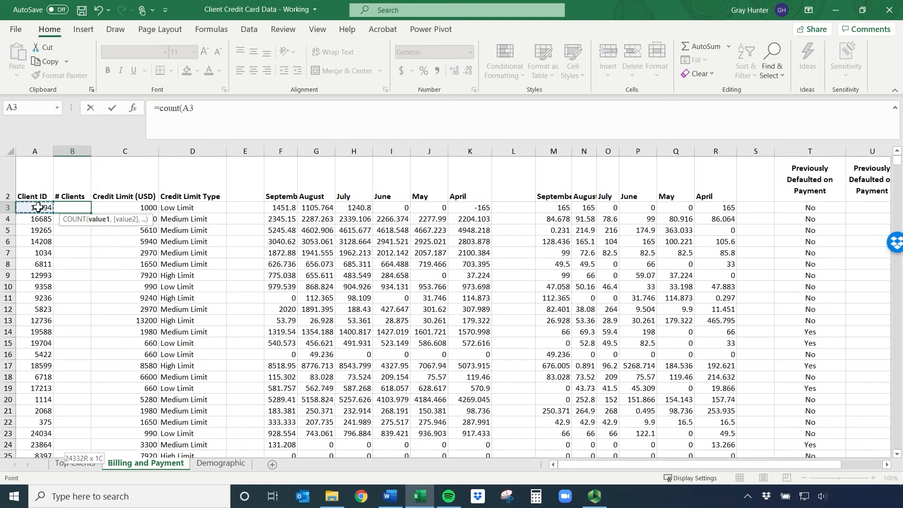
pyautogui.press('Return')
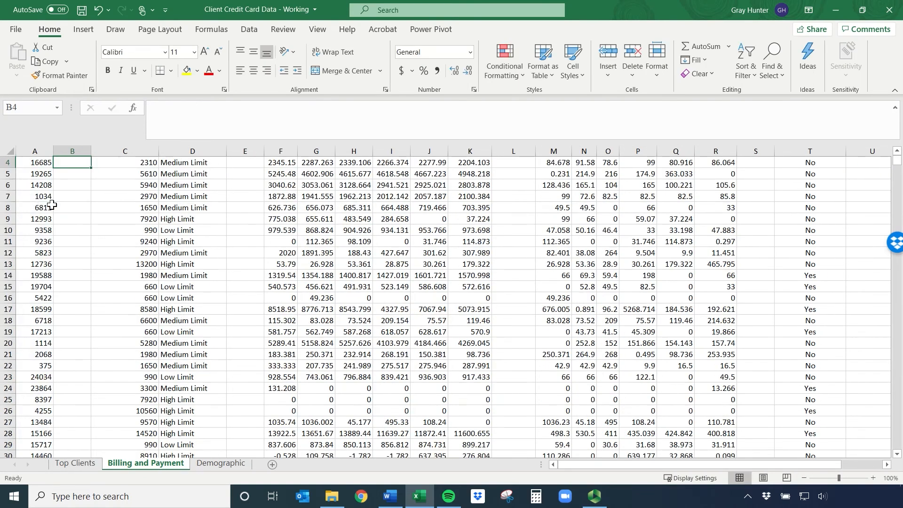
pyautogui.scroll(1, 52, 205)
pyautogui.click(74, 220)
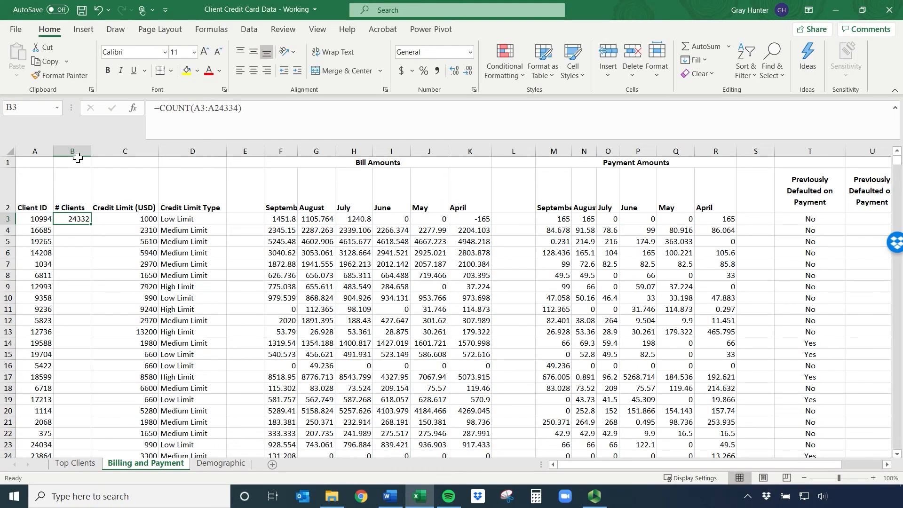
# Delete the # Clients column between Client ID and Credit Limit (USD)
pyautogui.click(75, 151)
pyautogui.rightClick(79, 152)
pyautogui.click(112, 268)
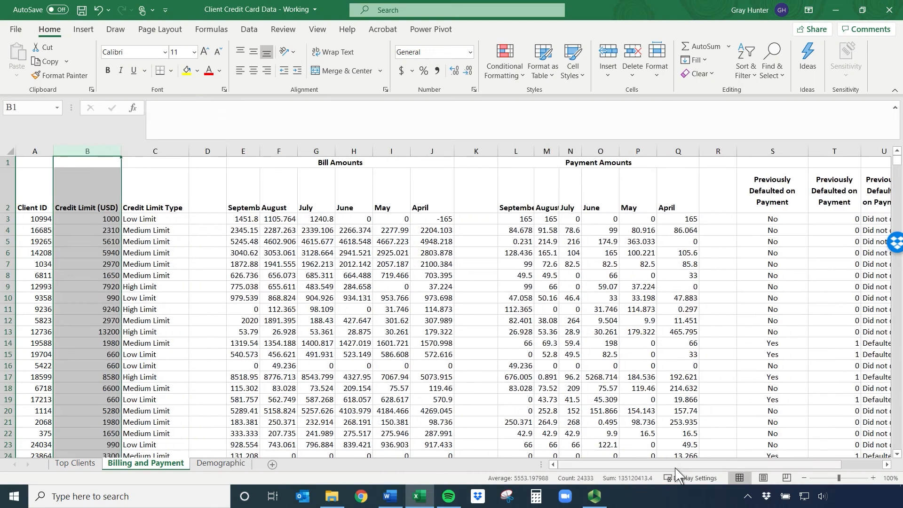
# Enter the heading "# of clients that have defaulted" in W2, beside the Previously Defaulted on Payment columns
pyautogui.moveTo(676, 468); pyautogui.dragTo(750, 466)
pyautogui.moveTo(607, 185); pyautogui.dragTo(702, 186)
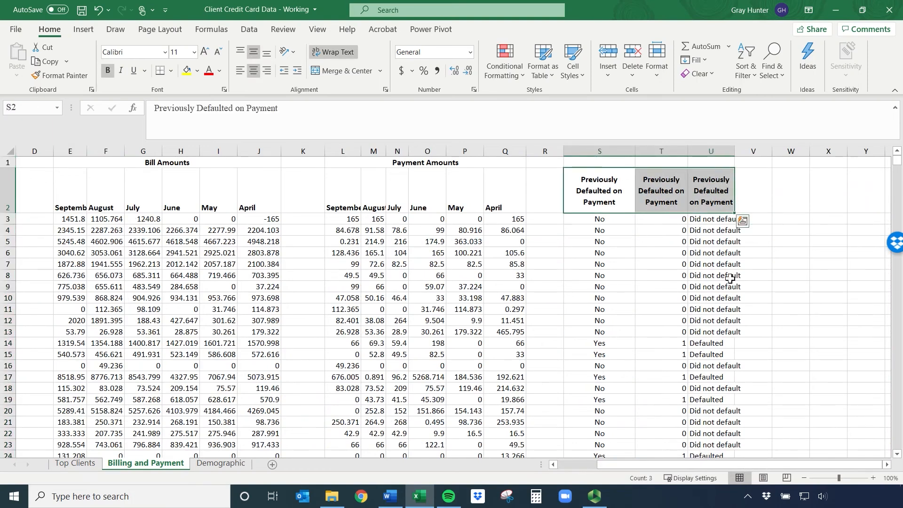
pyautogui.click(887, 465)
pyautogui.click(887, 465)
pyautogui.click(887, 465)
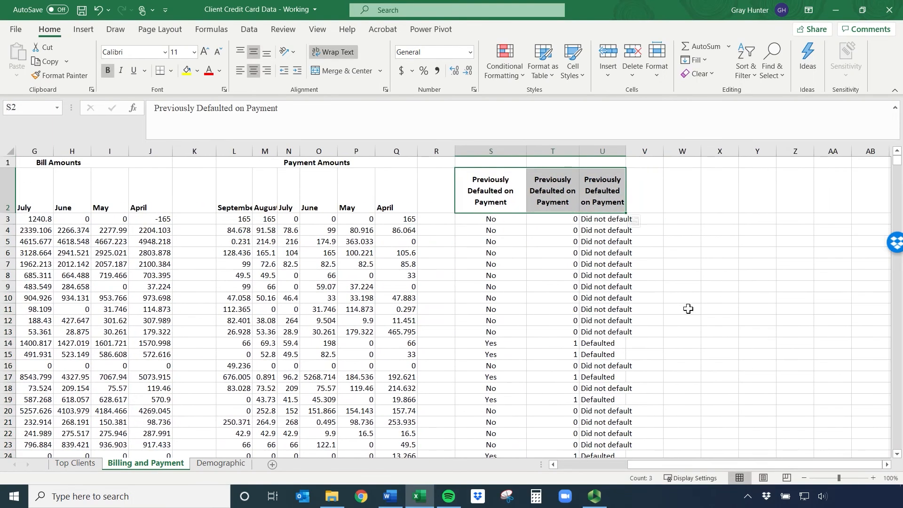
pyautogui.click(676, 196)
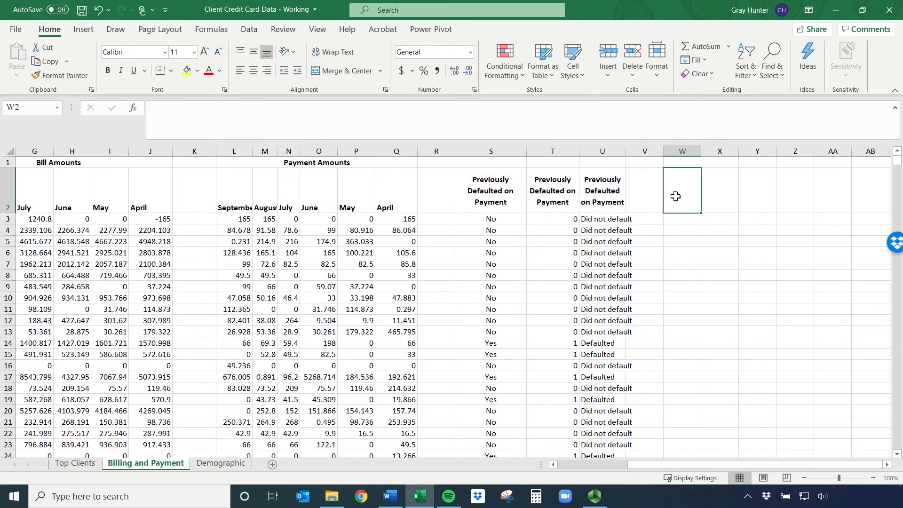
pyautogui.write('# of clients that have ')
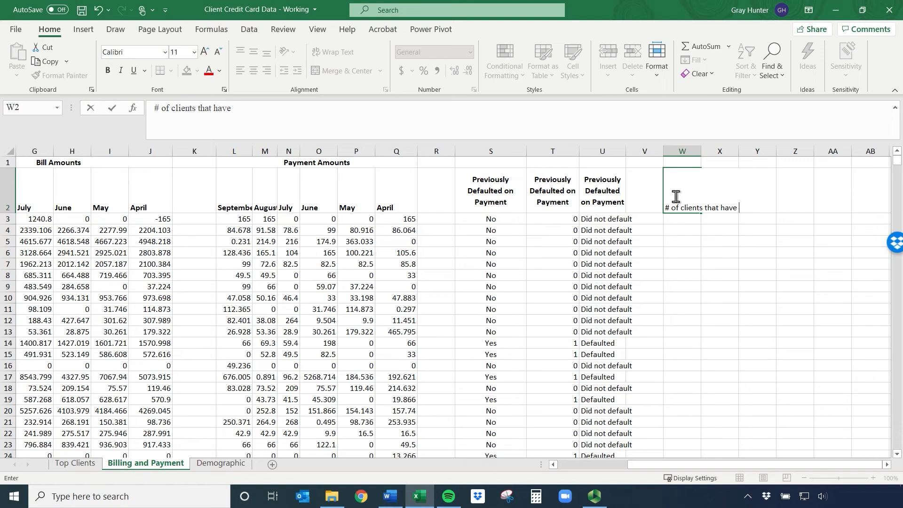
pyautogui.write('defaulted')
pyautogui.press('Return')
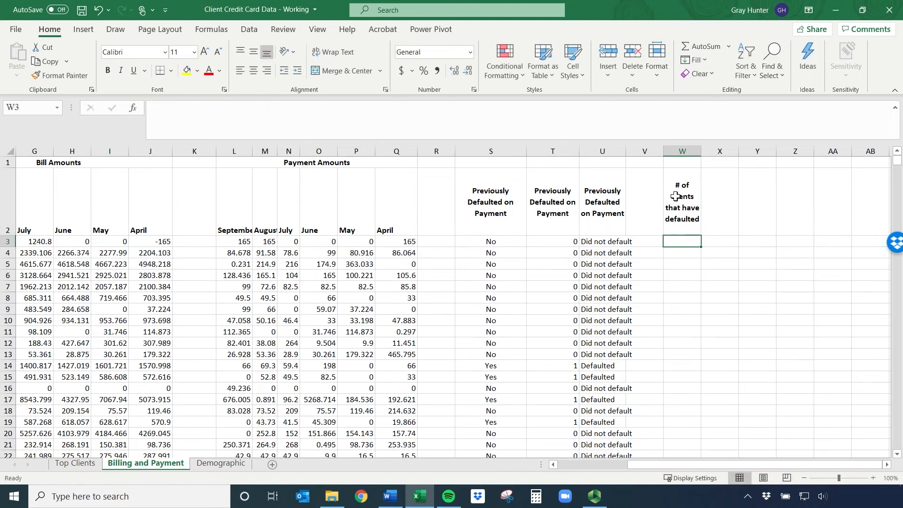
# Move the heading from W2 to W4 and turn off its text wrapping
pyautogui.click(676, 196)
pyautogui.hotkey('ctrl', 'c')
pyautogui.click(681, 253)
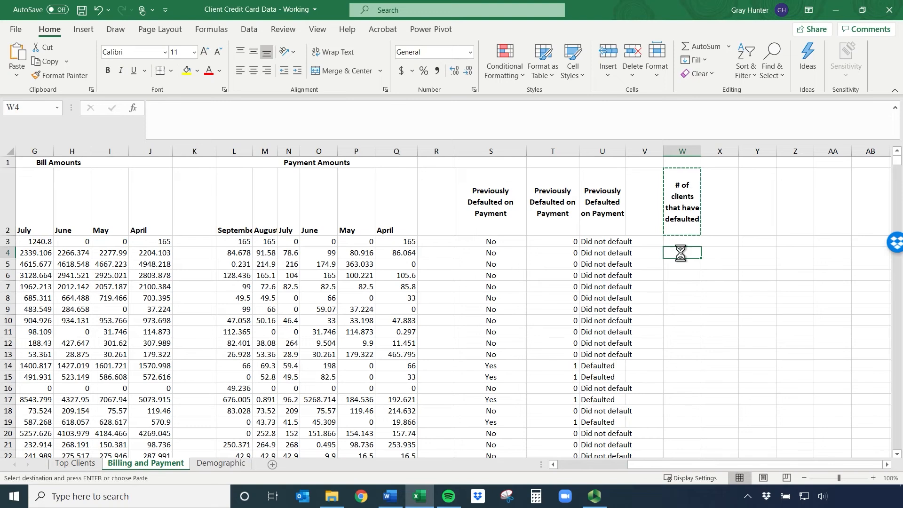
pyautogui.press('Return')
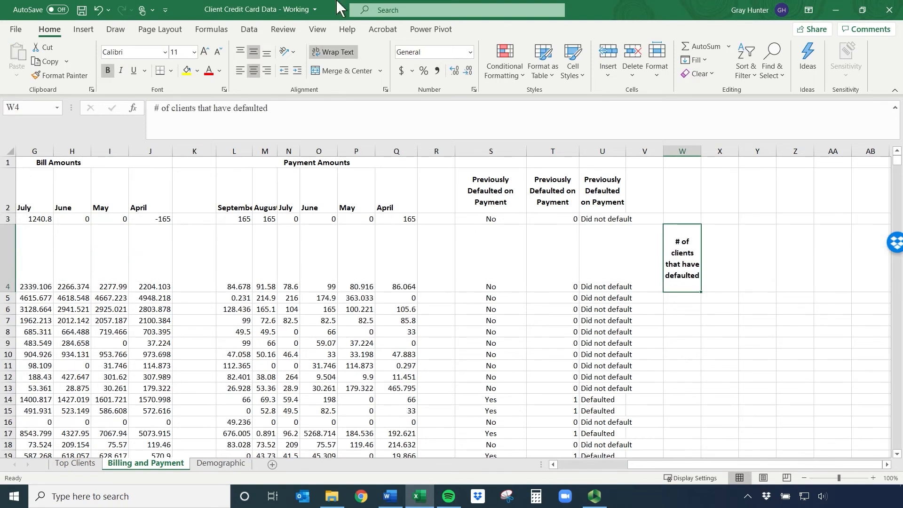
pyautogui.click(334, 52)
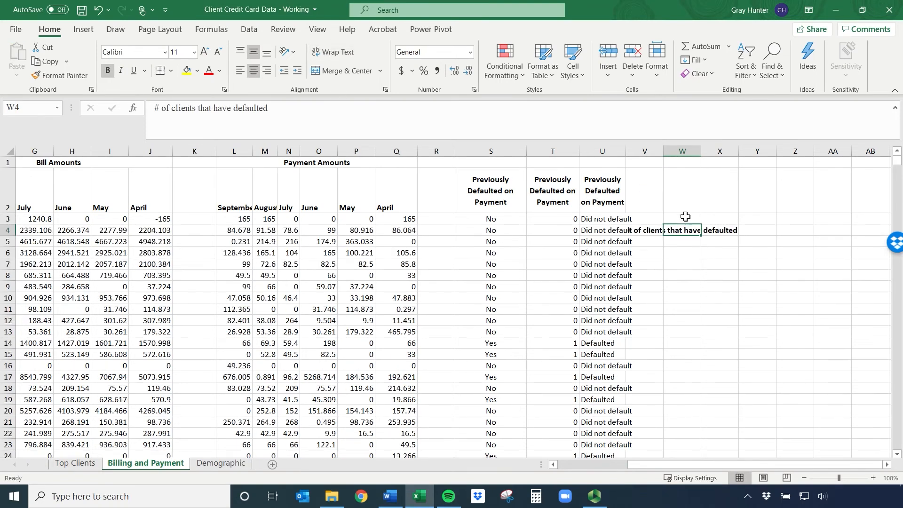
# Move the heading from W4 to X4 and widen column X to fit its text
pyautogui.hotkey('ctrl', 'c')
pyautogui.click(718, 231)
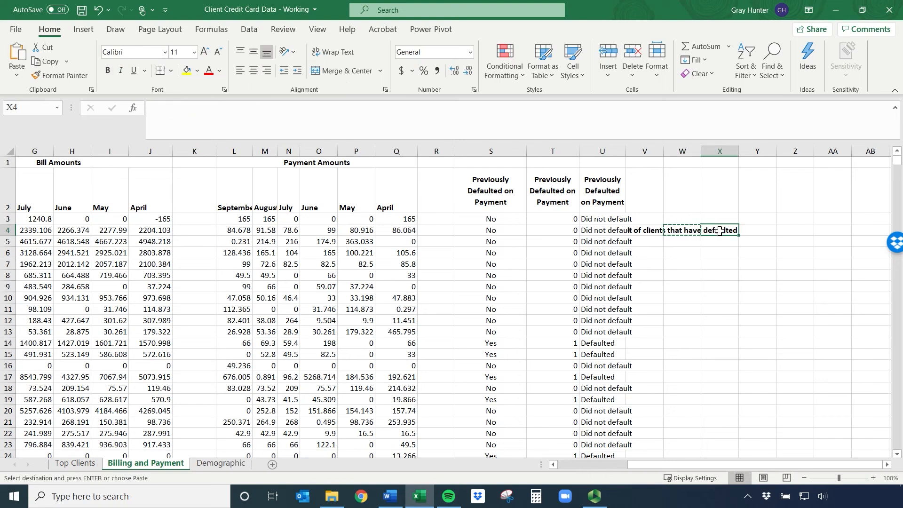
pyautogui.press('Return')
pyautogui.moveTo(740, 151); pyautogui.dragTo(817, 151)
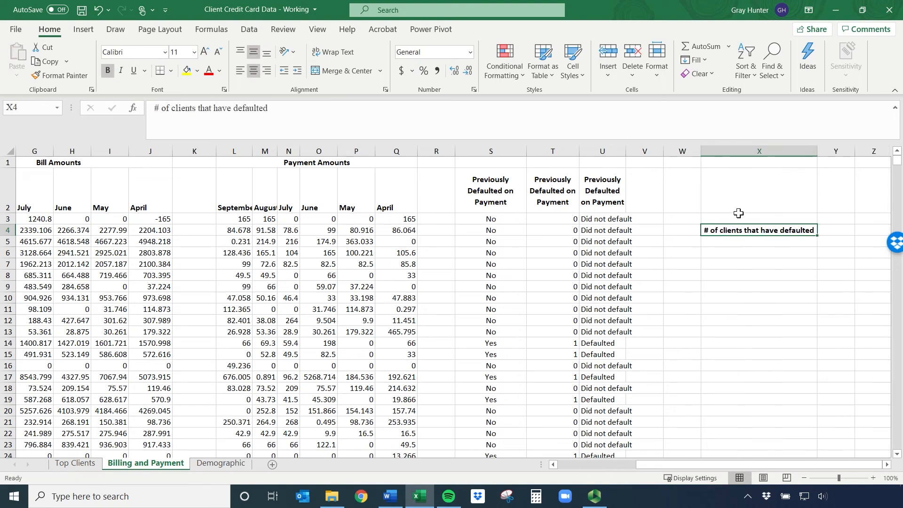
# Enter the heading "# of Clients who have not defaulted" in Y4, beside the heading for clients that have defaulted
pyautogui.click(749, 242)
pyautogui.click(843, 232)
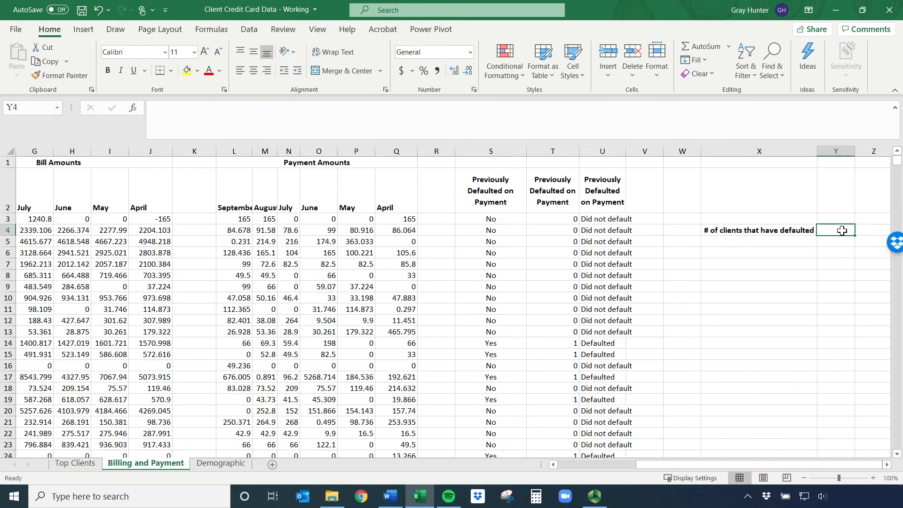
pyautogui.hscroll(3, 784, 355)
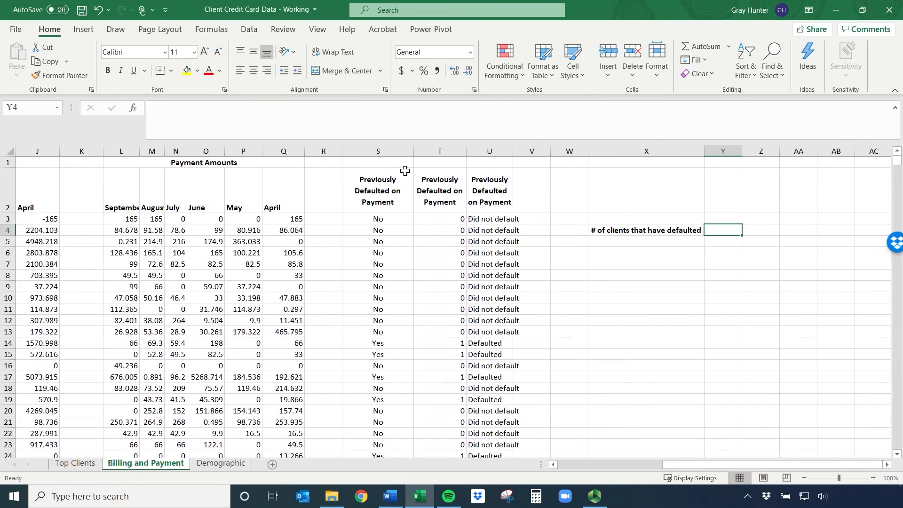
pyautogui.write('%')
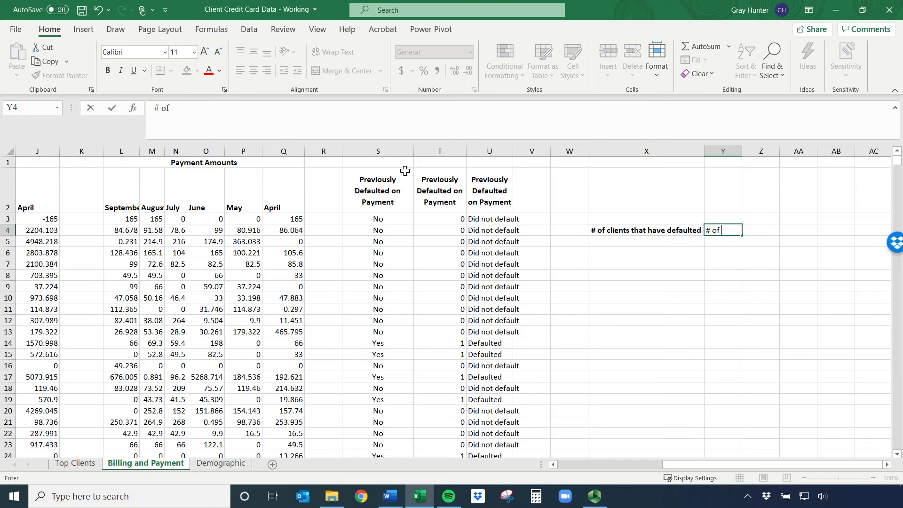
pyautogui.write(' of Clinet')
pyautogui.write('s who have')
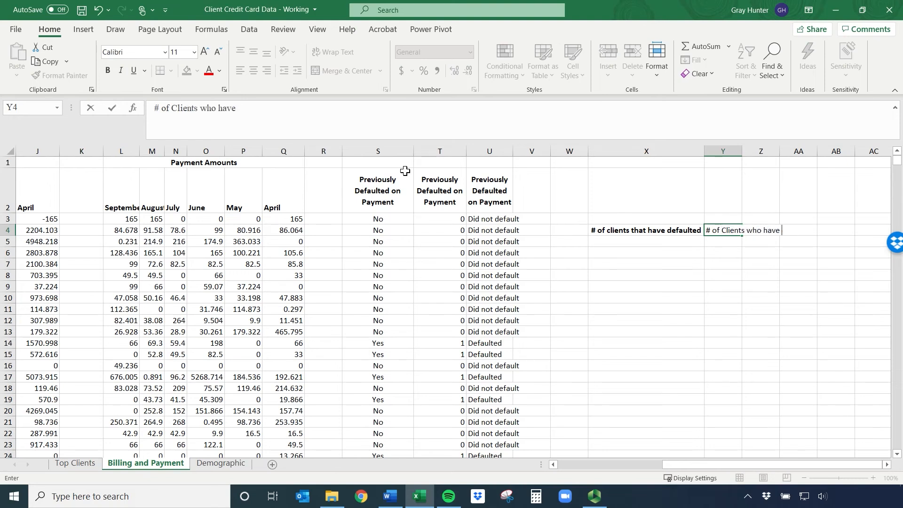
pyautogui.write(' not defaulted')
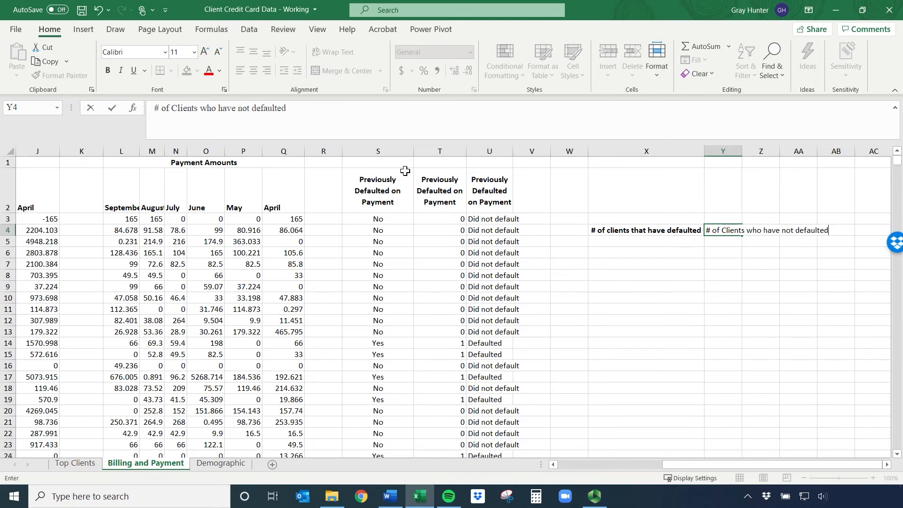
pyautogui.press('Return')
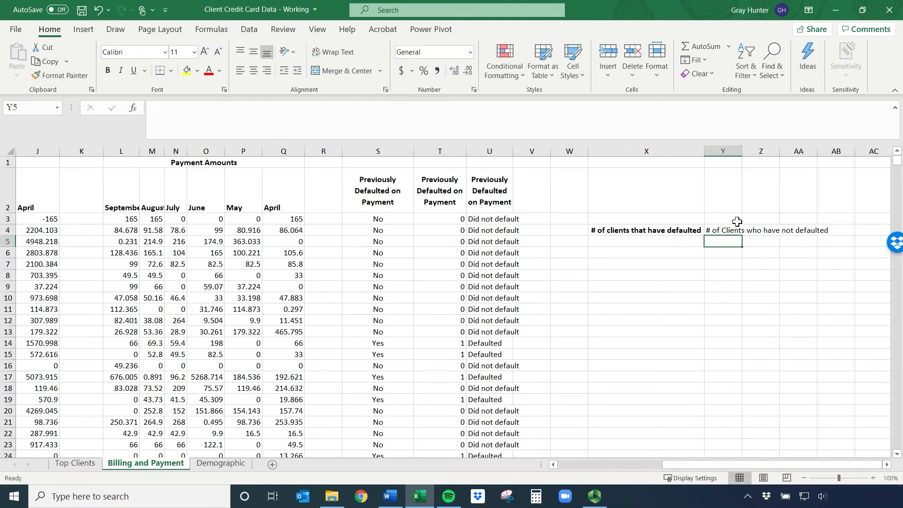
# Make the Y4 heading bold and widen column Y to fit its text
pyautogui.click(734, 230)
pyautogui.hotkey('ctrl', 'b')
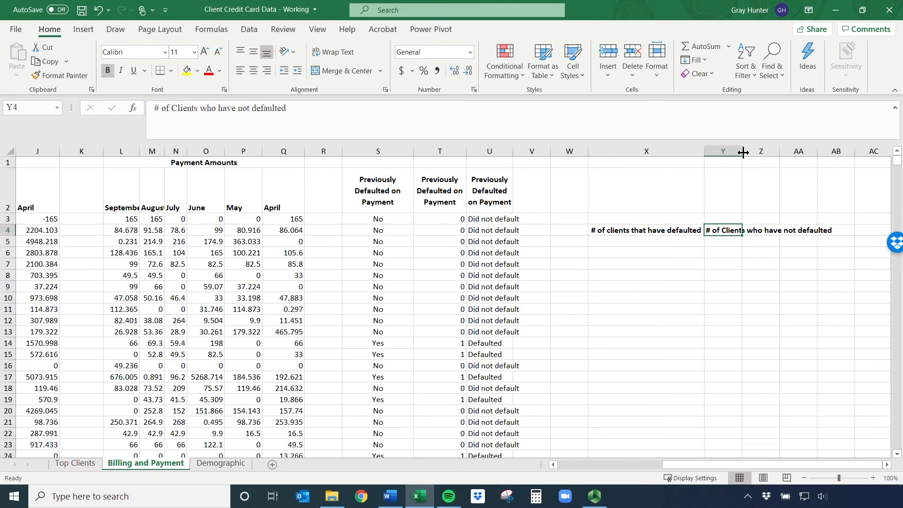
pyautogui.doubleClick(741, 153)
pyautogui.click(630, 252)
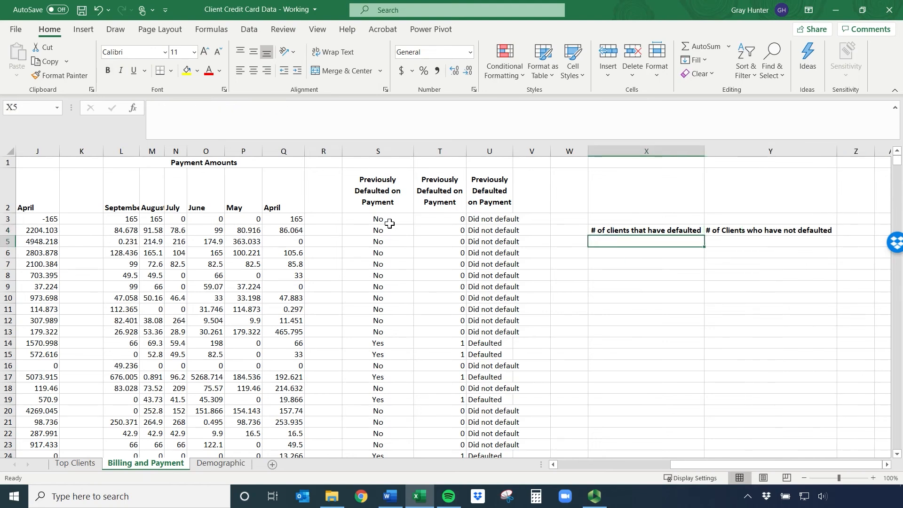
pyautogui.moveTo(377, 198); pyautogui.dragTo(493, 197)
pyautogui.moveTo(400, 219); pyautogui.dragTo(375, 179)
pyautogui.click(378, 151)
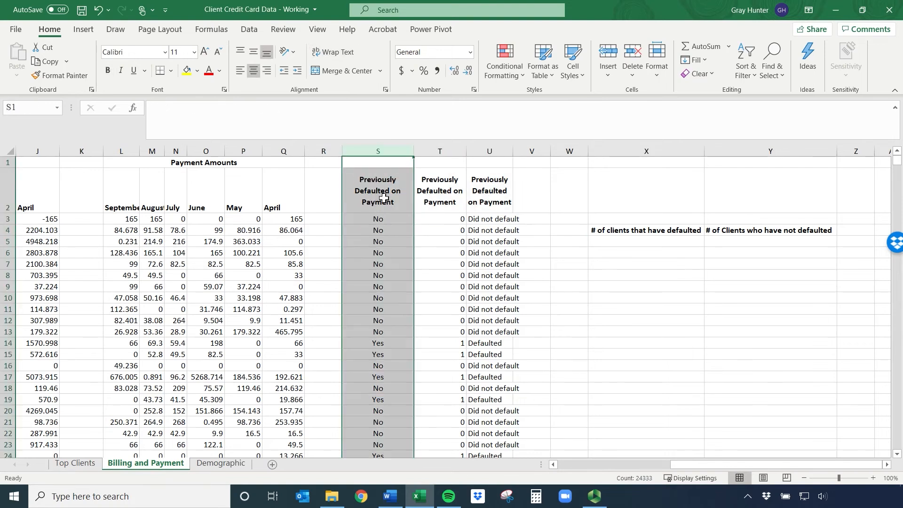
pyautogui.click(618, 243)
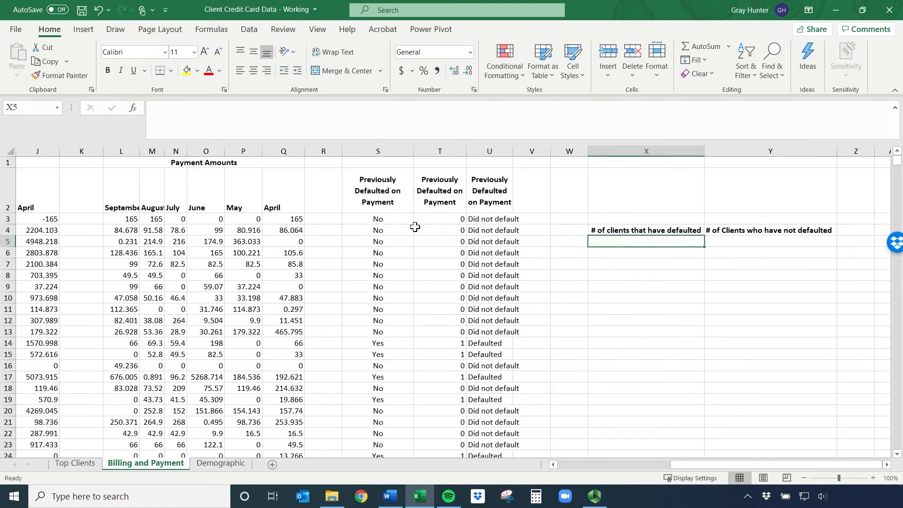
pyautogui.moveTo(379, 218); pyautogui.dragTo(388, 354)
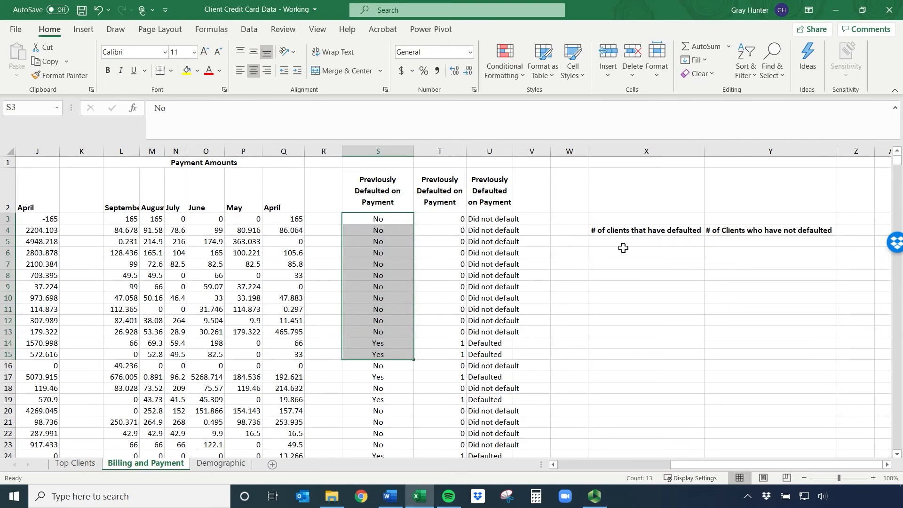
pyautogui.click(628, 231)
# Enter the formula =COUNTIF(S3:S24334,No) in X5, leaving the criterion without quotation marks
pyautogui.click(626, 242)
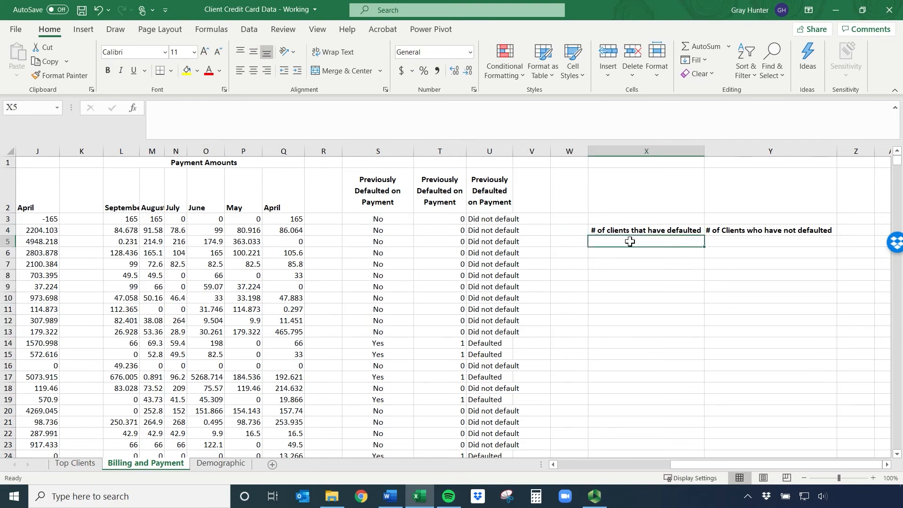
pyautogui.write('=coount')
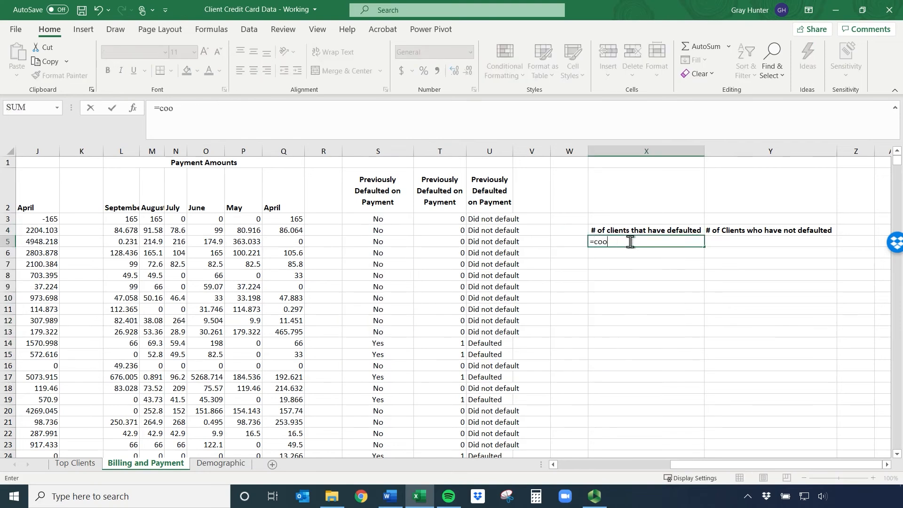
pyautogui.press('BackSpace')
pyautogui.write('untif')
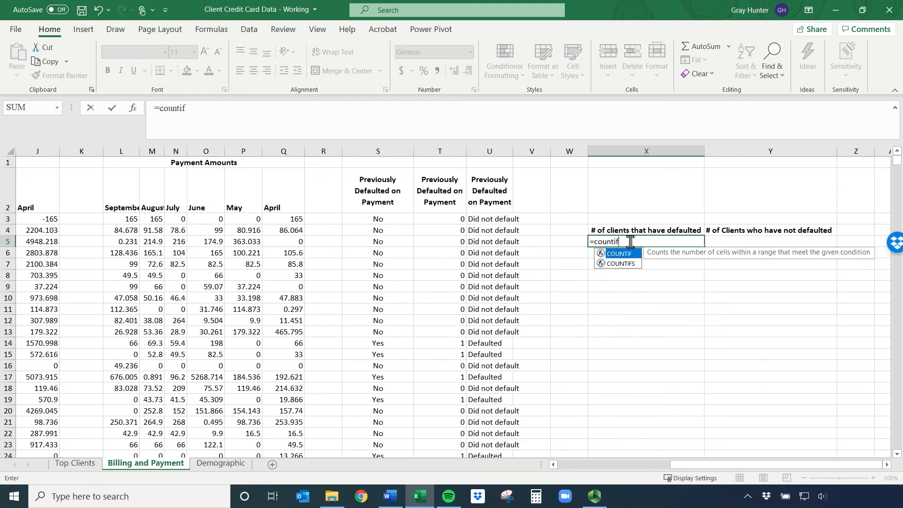
pyautogui.write('(')
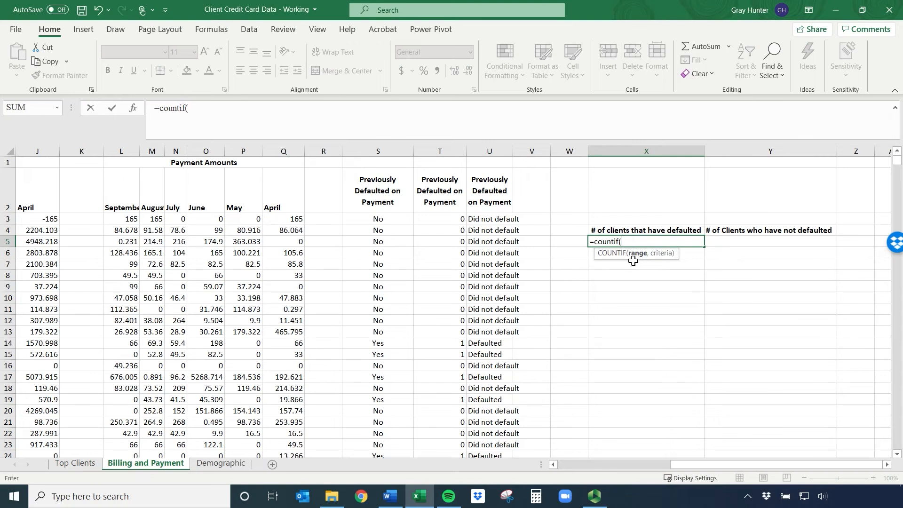
pyautogui.click(377, 220)
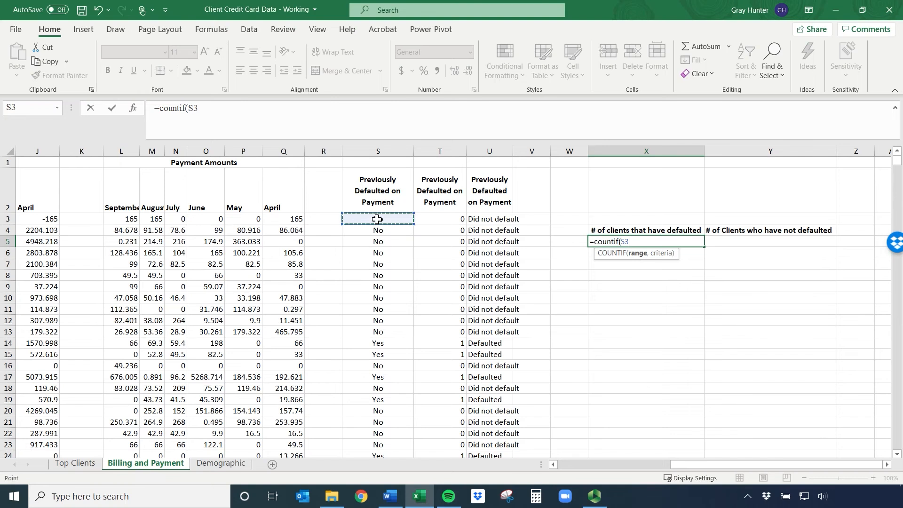
pyautogui.hotkey('ctrl', 'shift', 'Down')
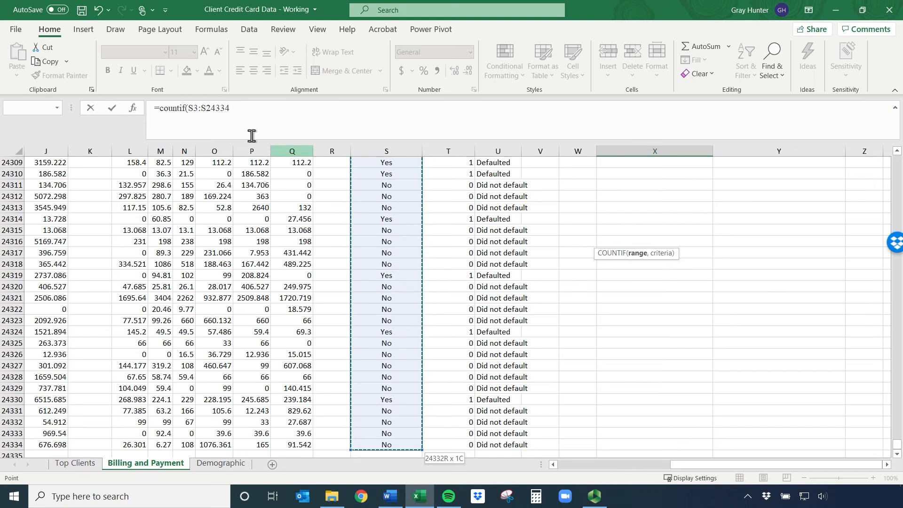
pyautogui.moveTo(896, 442); pyautogui.dragTo(897, 155)
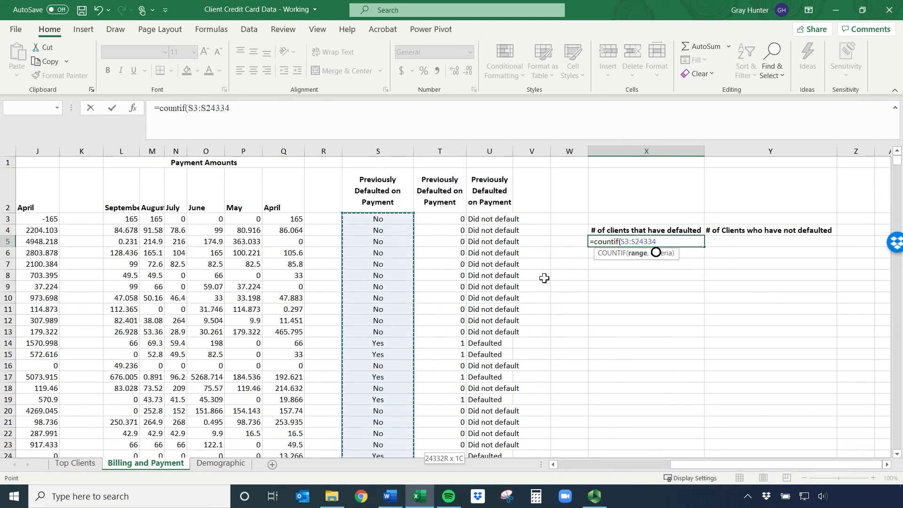
pyautogui.write(',')
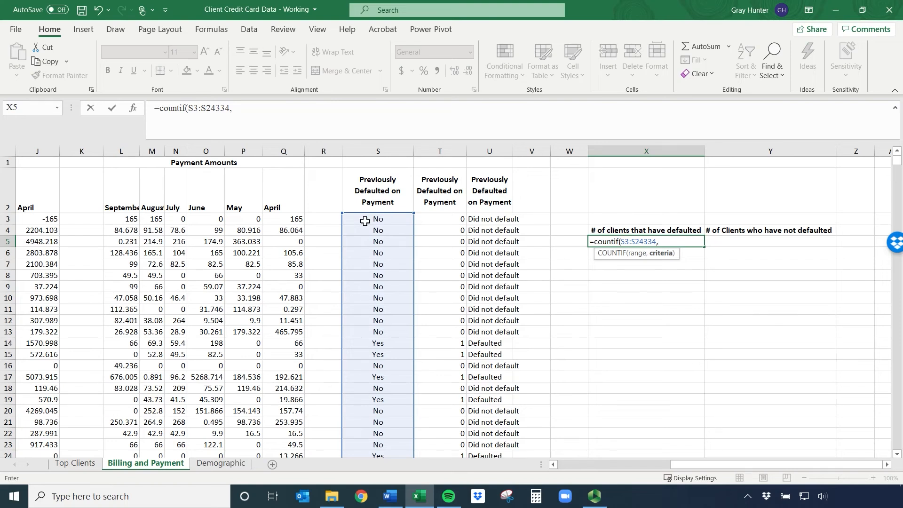
pyautogui.write('No')
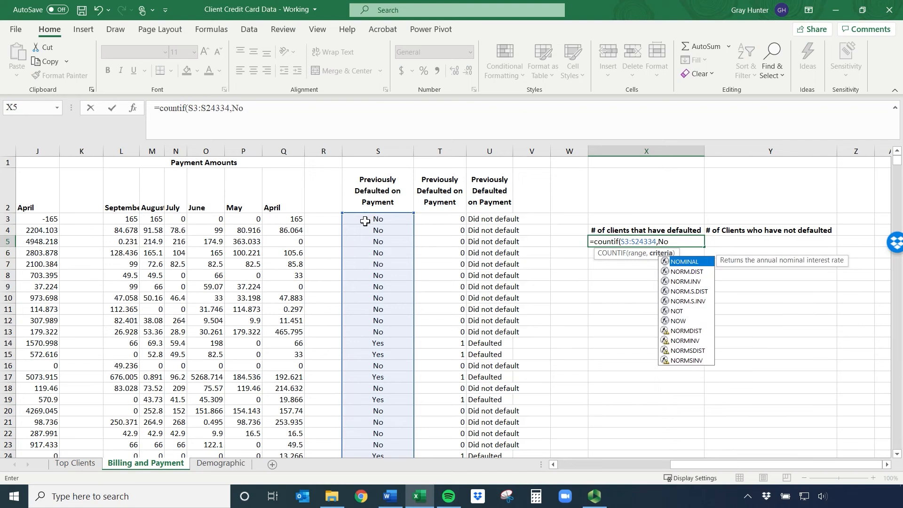
pyautogui.write(')')
pyautogui.press('Return')
pyautogui.press('Up')
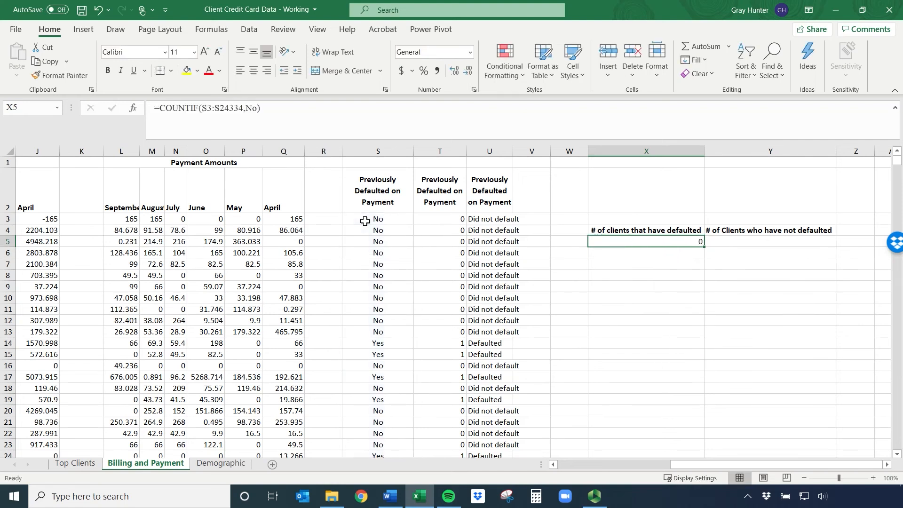
# Enclose the criterion of the X5 formula in quotation marks so it reads =COUNTIF(S3:S24334,"No")
pyautogui.click(249, 109)
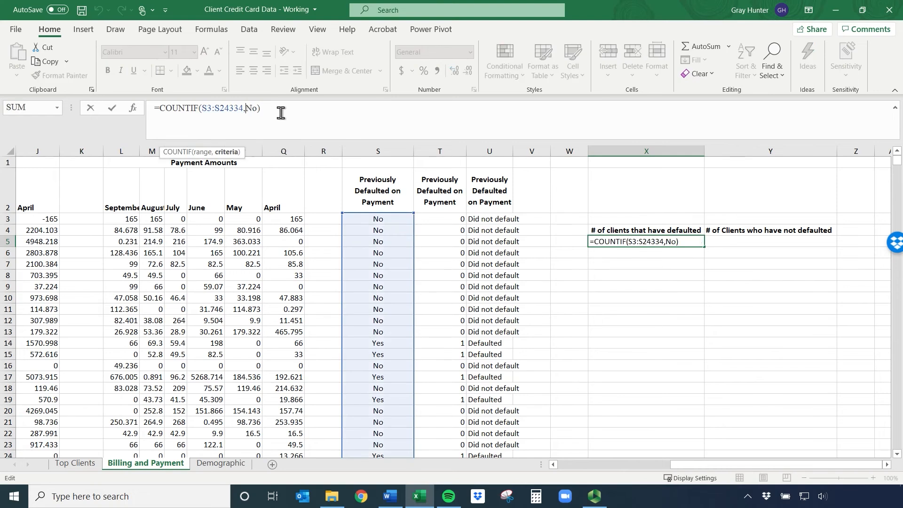
pyautogui.write('"')
pyautogui.press('Right')
pyautogui.press('Return')
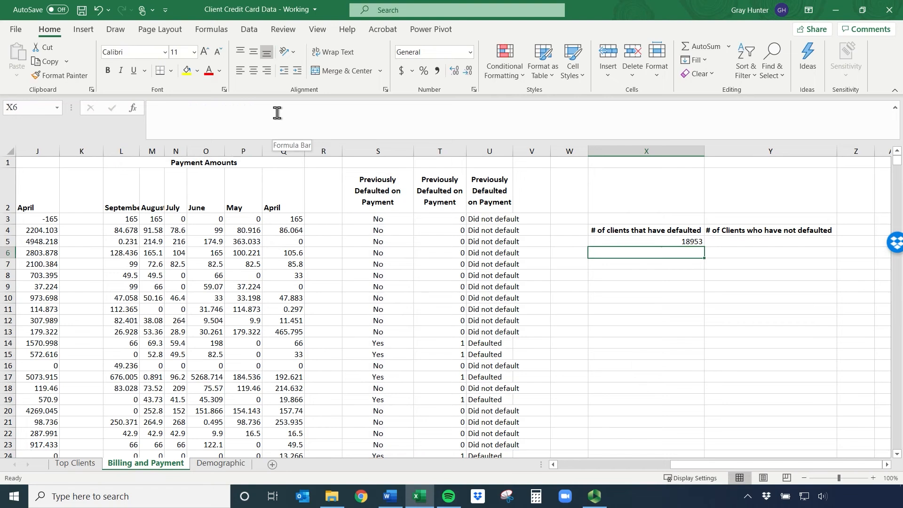
pyautogui.click(642, 241)
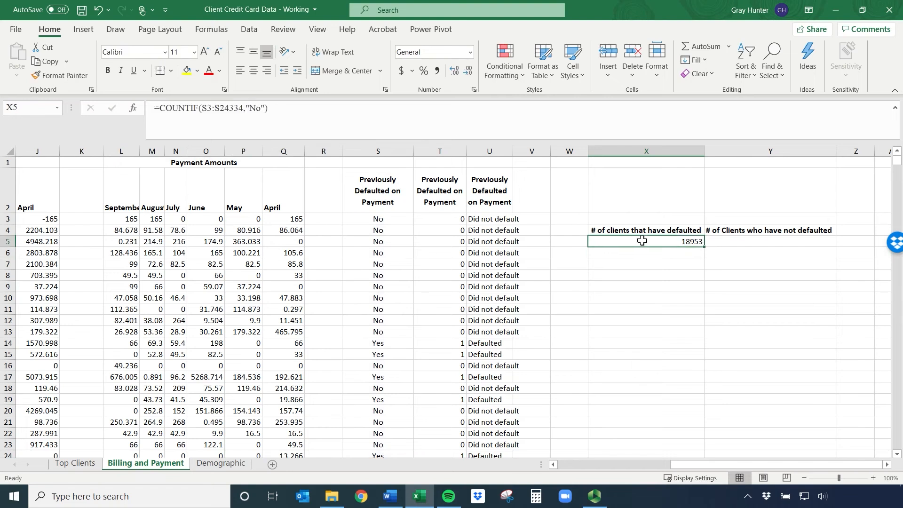
pyautogui.click(886, 464)
pyautogui.click(886, 465)
pyautogui.click(638, 242)
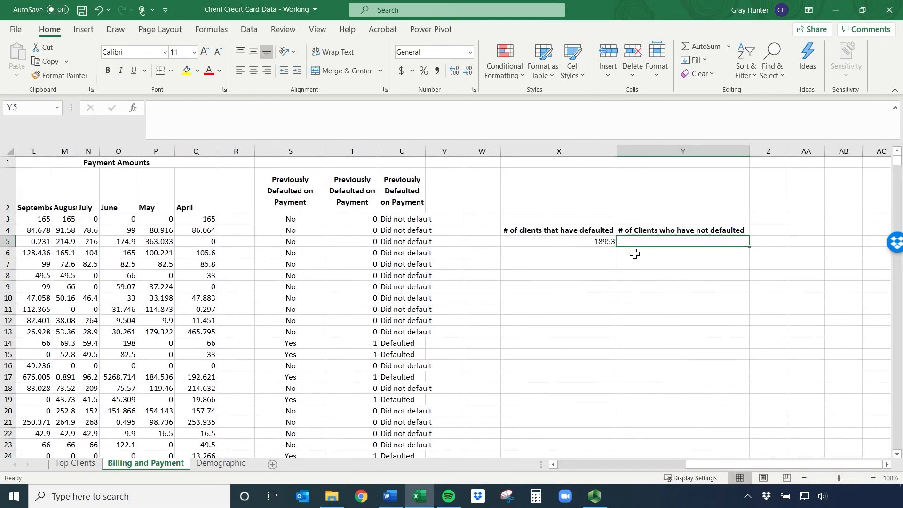
pyautogui.write('=countig')
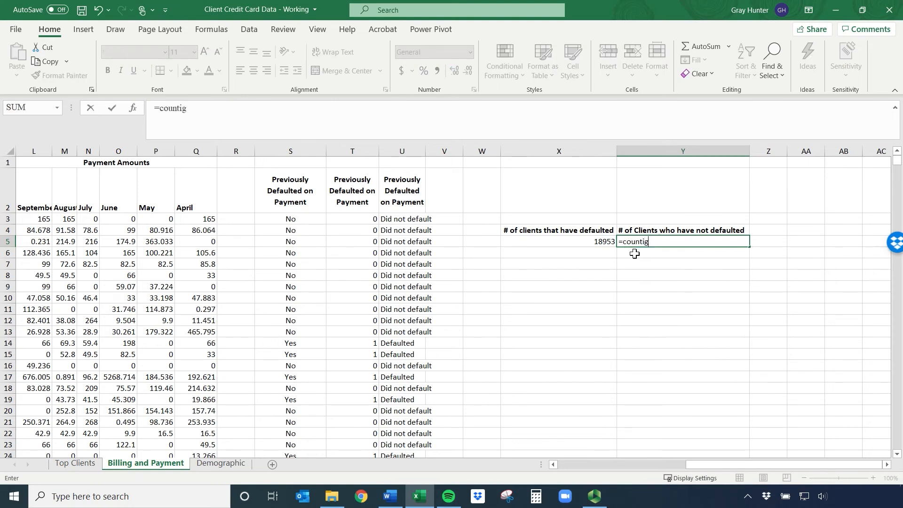
pyautogui.press('BackSpace')
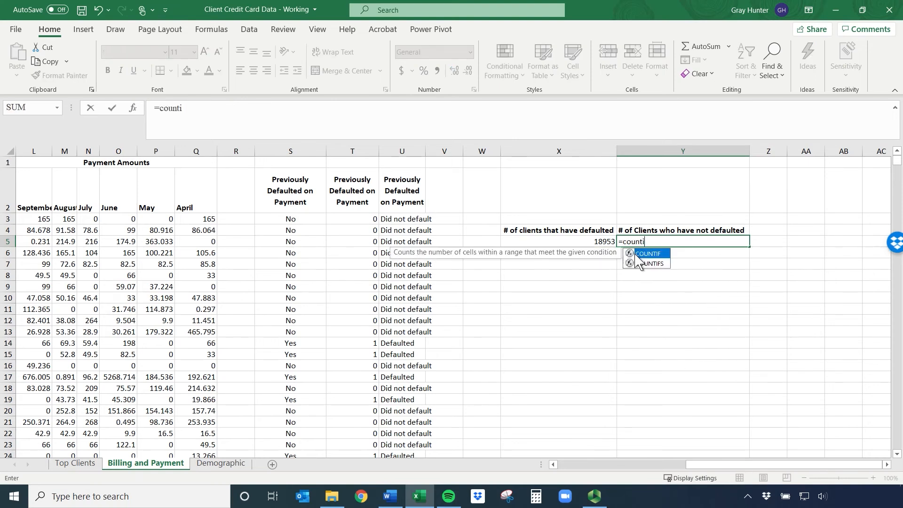
pyautogui.write('f(')
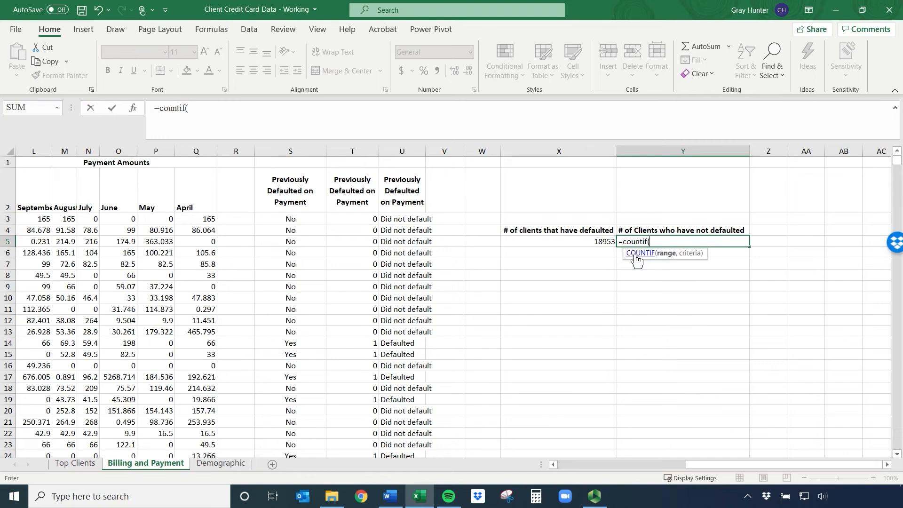
pyautogui.click(298, 219)
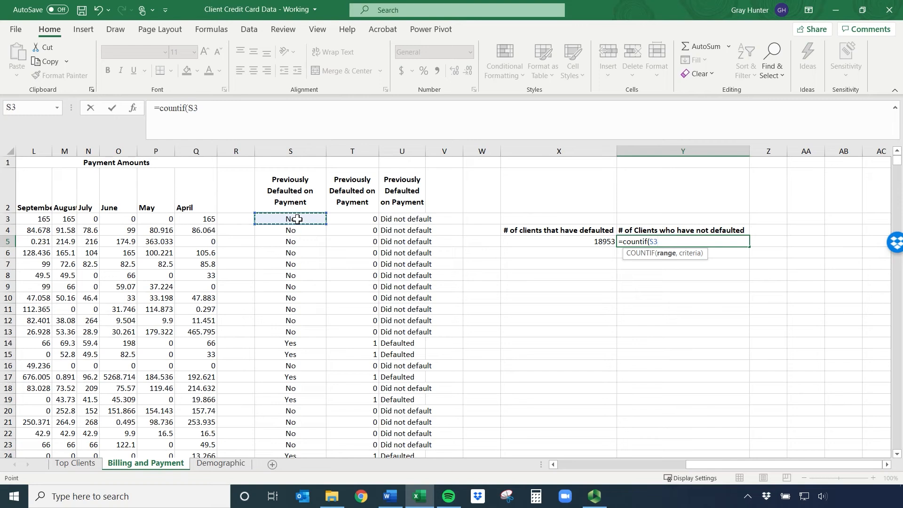
pyautogui.press('BackSpace')
pyautogui.press('BackSpace')
pyautogui.press('BackSpace')
pyautogui.press('BackSpace')
pyautogui.press('BackSpace')
pyautogui.press('BackSpace')
pyautogui.press('BackSpace')
pyautogui.press('BackSpace')
pyautogui.press('BackSpace')
pyautogui.press('BackSpace')
pyautogui.press('BackSpace')
pyautogui.press('Return')
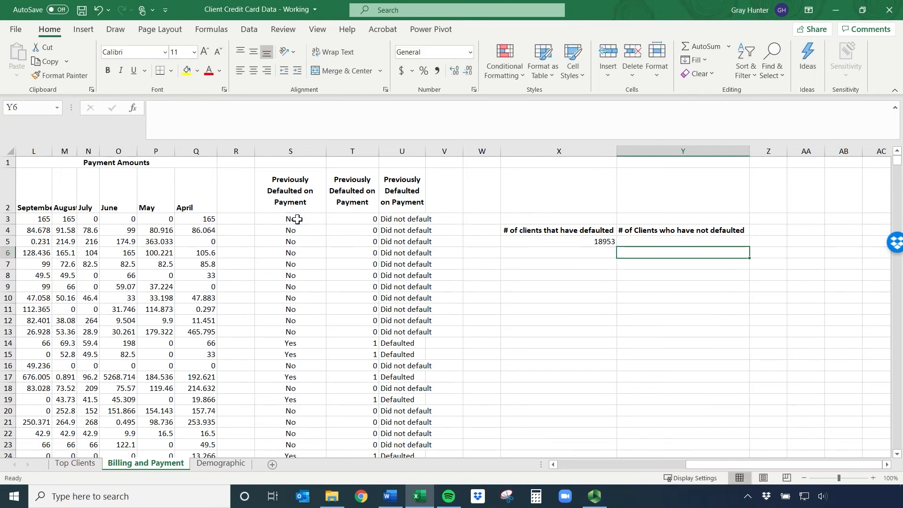
# Change the criterion of the COUNTIF formula in X5 to "Yes"
pyautogui.click(591, 246)
pyautogui.doubleClick(259, 109)
pyautogui.write('N')
pyautogui.press('BackSpace')
pyautogui.write('Yes')
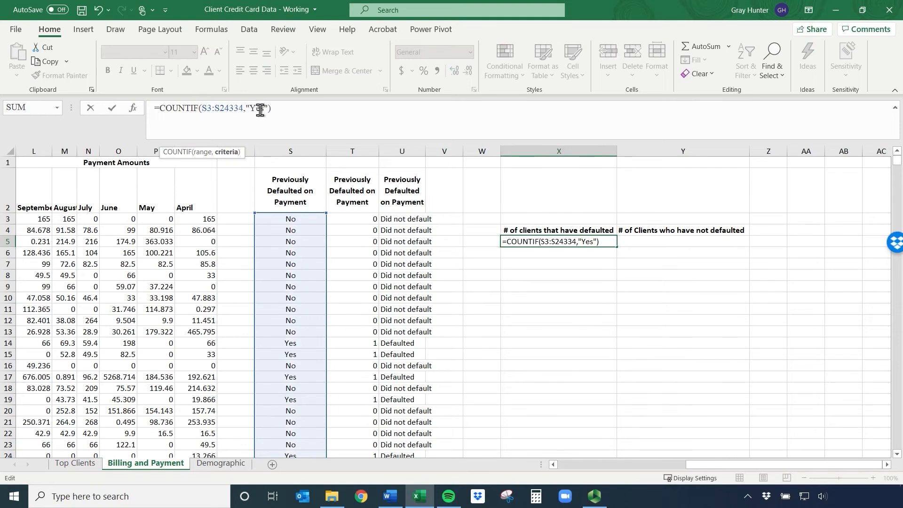
pyautogui.press('Return')
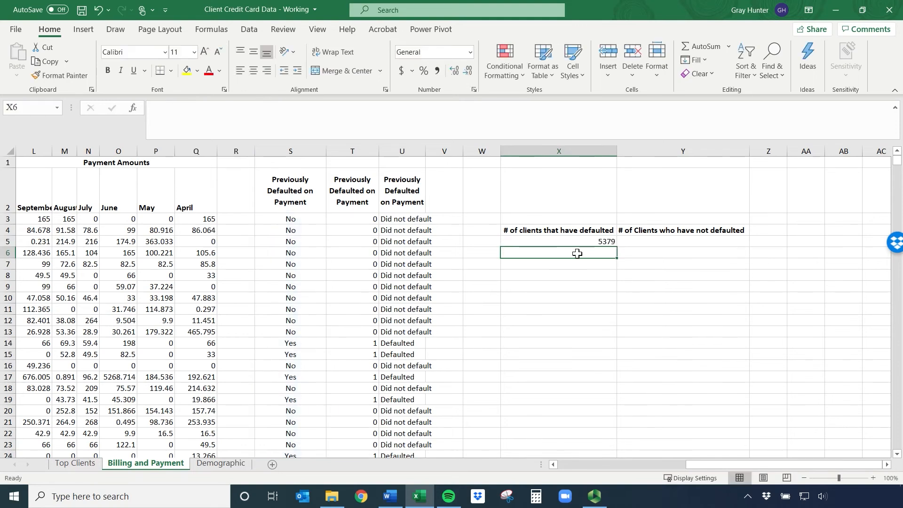
# Enter the formula =COUNTIF(S3:S24334,"No") in Y5 to count the clients who have not defaulted
pyautogui.click(586, 244)
pyautogui.click(672, 241)
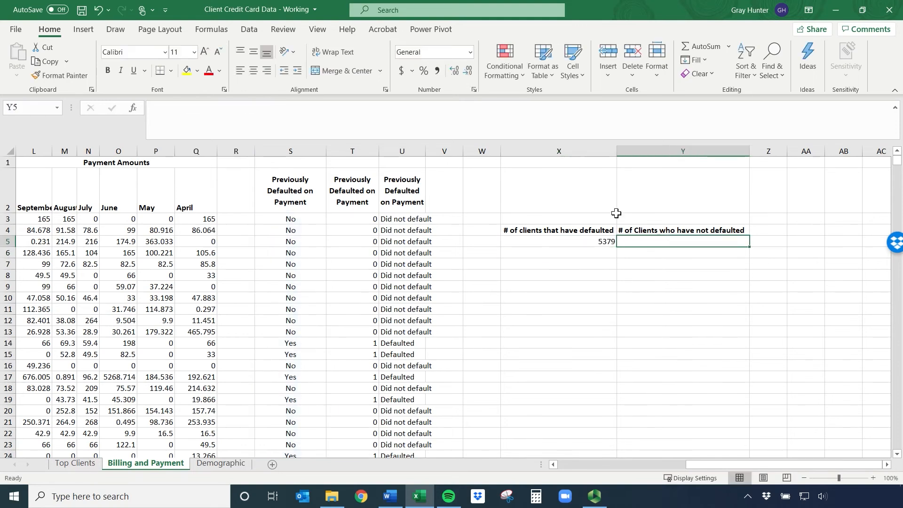
pyautogui.click(310, 121)
pyautogui.write('count')
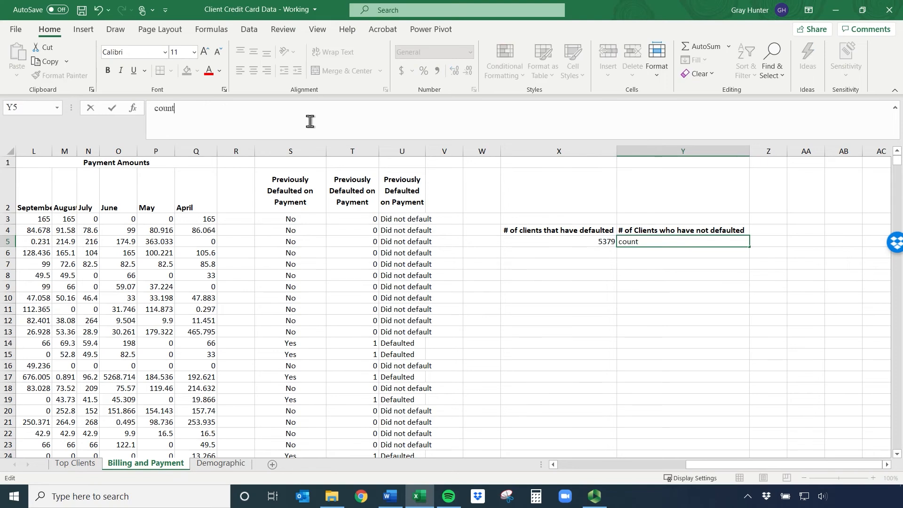
pyautogui.press('BackSpace')
pyautogui.press('BackSpace')
pyautogui.press('BackSpace')
pyautogui.press('BackSpace')
pyautogui.press('BackSpace')
pyautogui.write('=counf')
pyautogui.press('BackSpace')
pyautogui.write('tif(')
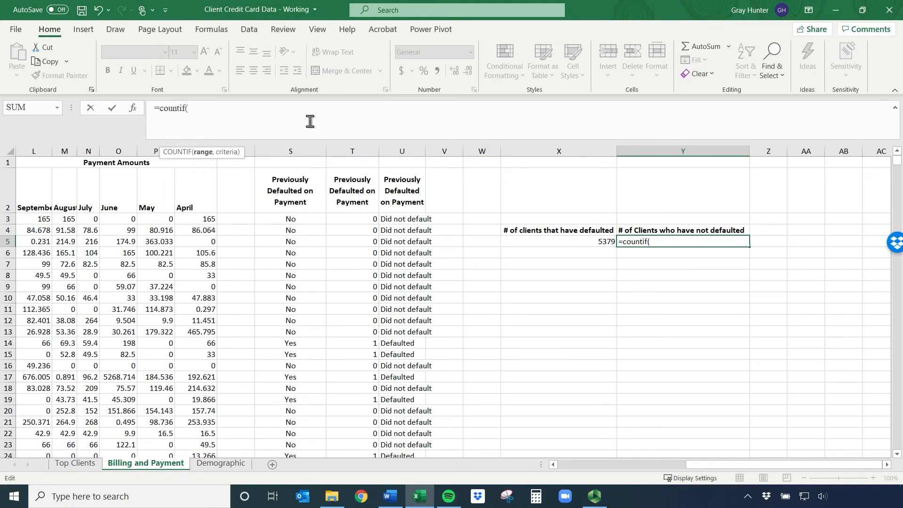
pyautogui.click(293, 223)
pyautogui.hotkey('ctrl', 'shift', 'Down')
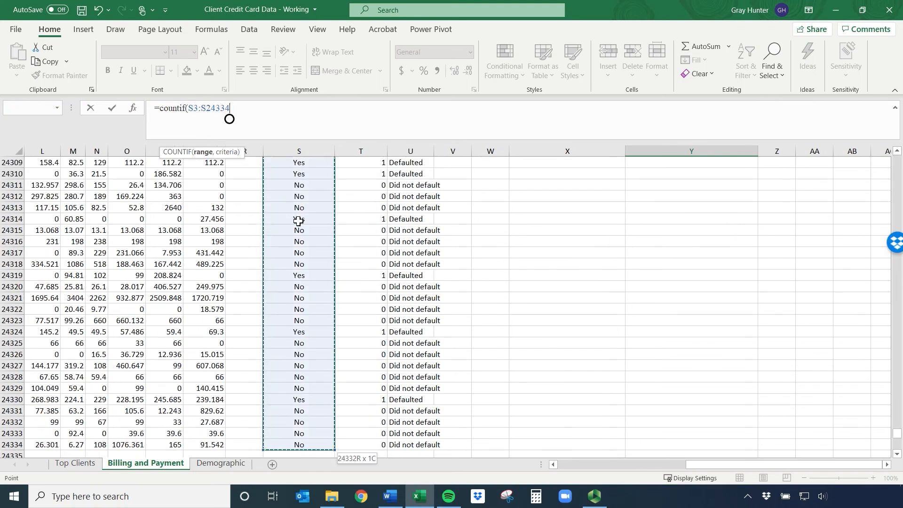
pyautogui.write(',"No')
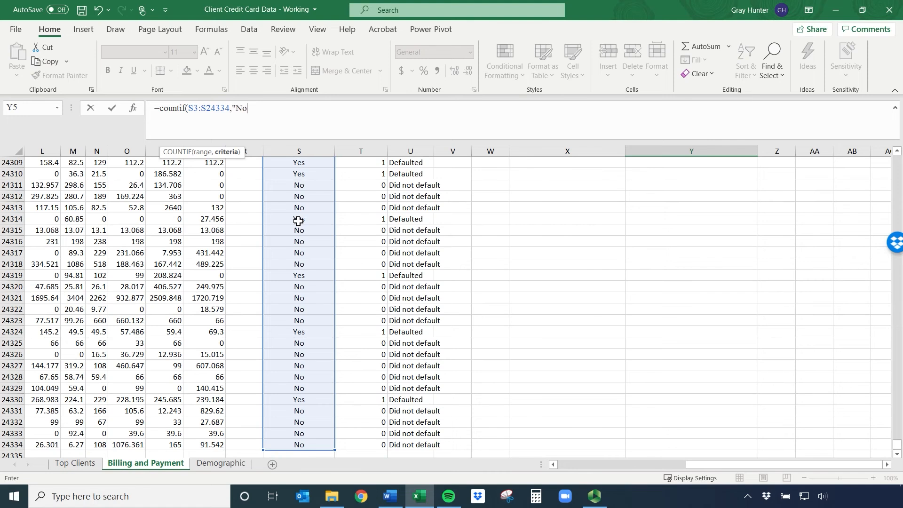
pyautogui.press('Return')
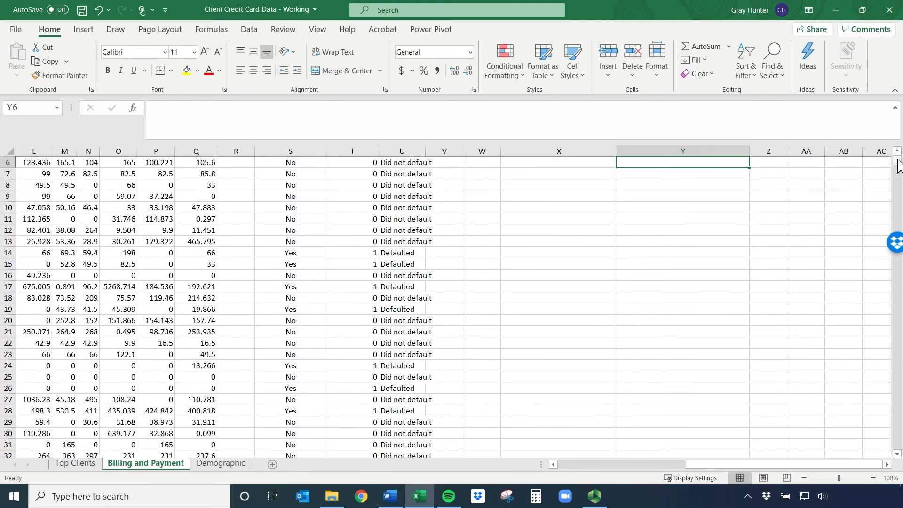
# Add the heading "Total Clients" in Z4, beside the two client count headings
pyautogui.scroll(2, 616, 230)
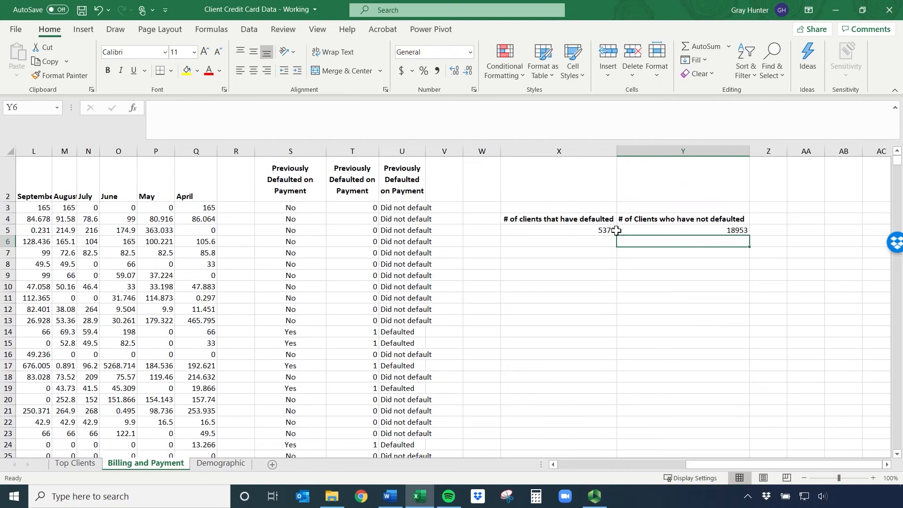
pyautogui.click(763, 220)
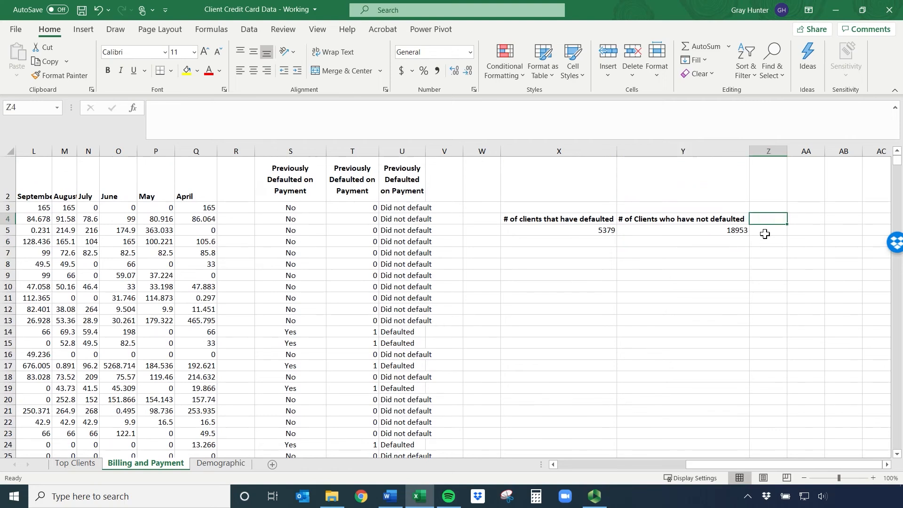
pyautogui.write('Tota')
pyautogui.press('BackSpace')
pyautogui.press('BackSpace')
pyautogui.press('BackSpace')
pyautogui.press('BackSpace')
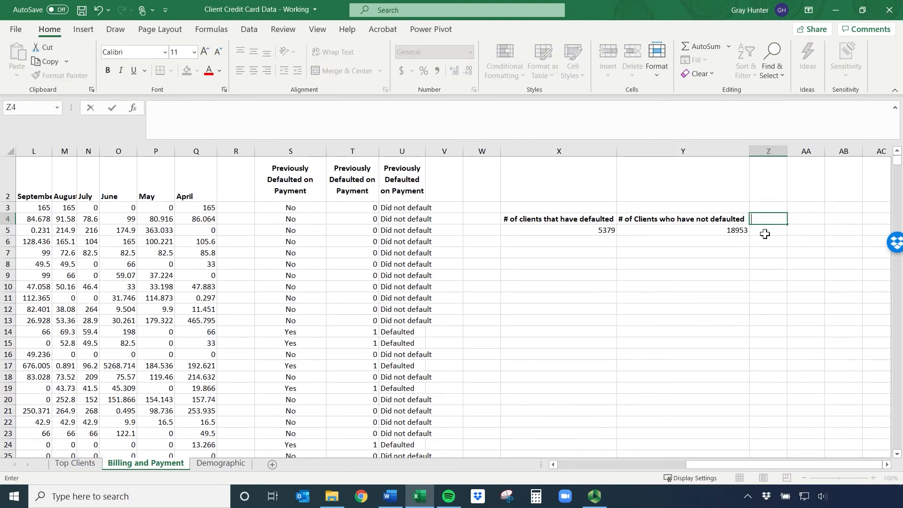
pyautogui.write('Total Clients')
pyautogui.press('Return')
# Try totalling the two client counts in Z5 with the formula =X5+Y5, and clear the cell again
pyautogui.press('Left')
pyautogui.press('Left')
pyautogui.press('Left')
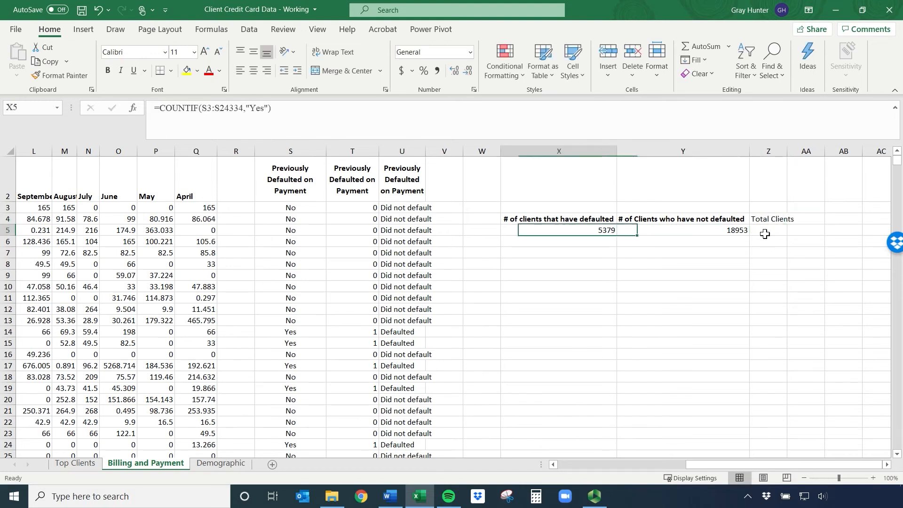
pyautogui.press('Right')
pyautogui.press('Right')
pyautogui.press('Right')
pyautogui.write('=')
pyautogui.press('Left')
pyautogui.press('Left')
pyautogui.write('+')
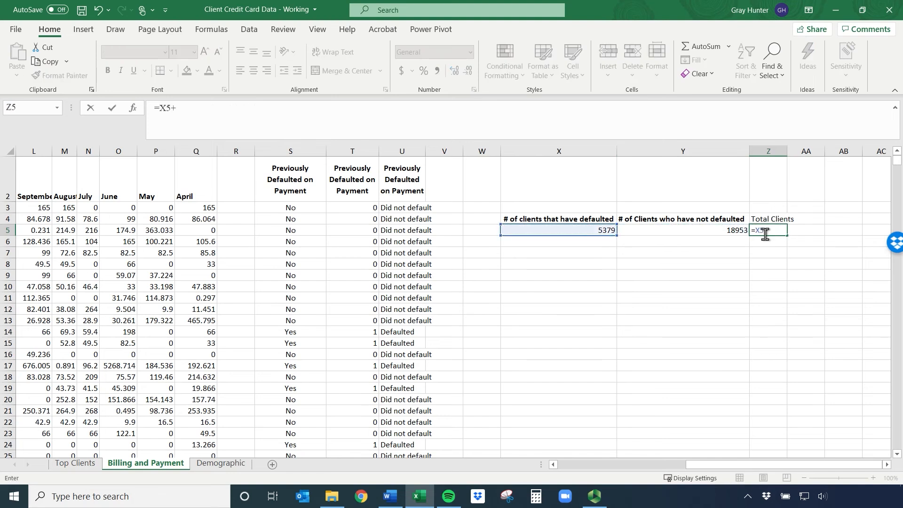
pyautogui.press('Right')
pyautogui.press('Left')
pyautogui.press('Left')
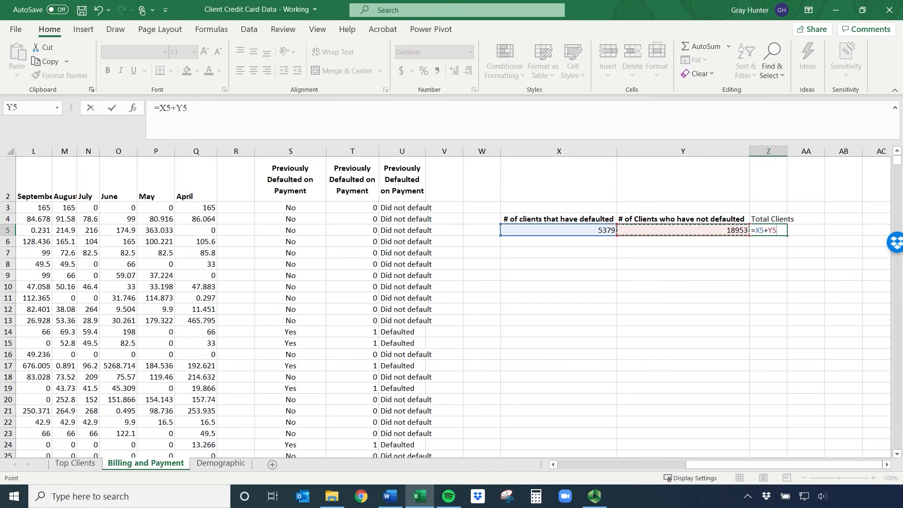
pyautogui.hotkey('ctrl', 'Return')
pyautogui.press('BackSpace')
pyautogui.press('Return')
# Total the client counts in X5:Y5 in cell Z5 with the SUM function, and select both counts for comparison
pyautogui.press('Up')
pyautogui.write('= sum')
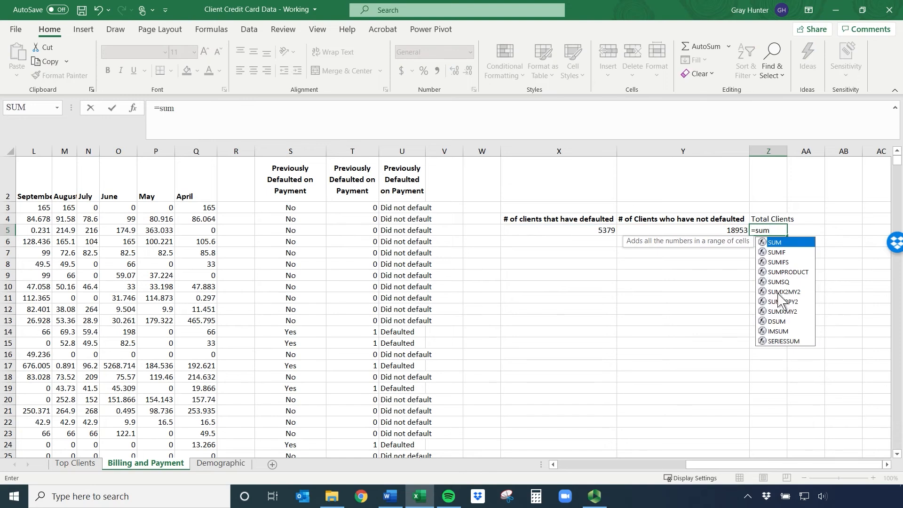
pyautogui.doubleClick(781, 243)
pyautogui.moveTo(600, 235); pyautogui.dragTo(687, 230)
pyautogui.press('Return')
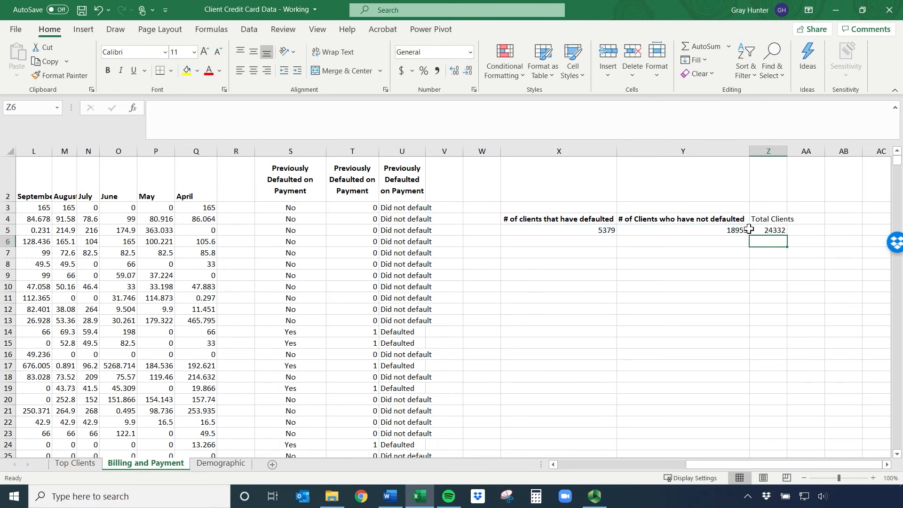
pyautogui.moveTo(606, 230); pyautogui.dragTo(638, 229)
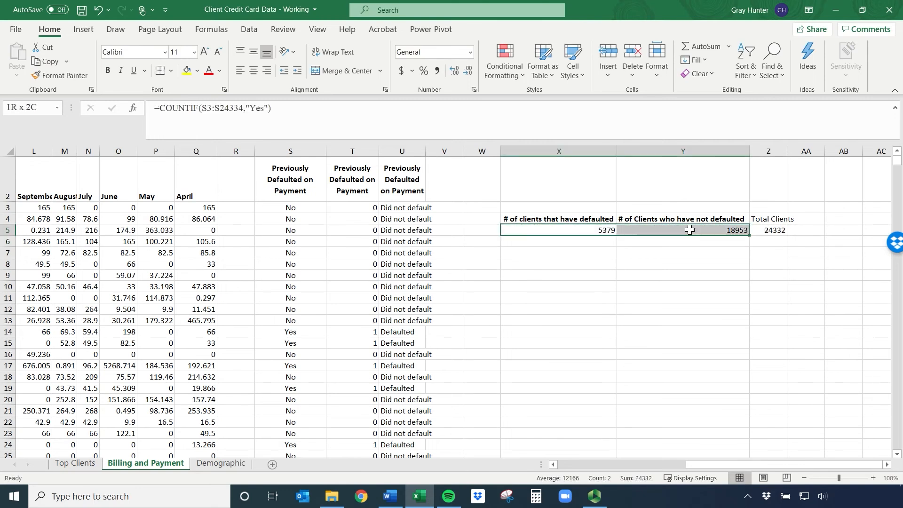
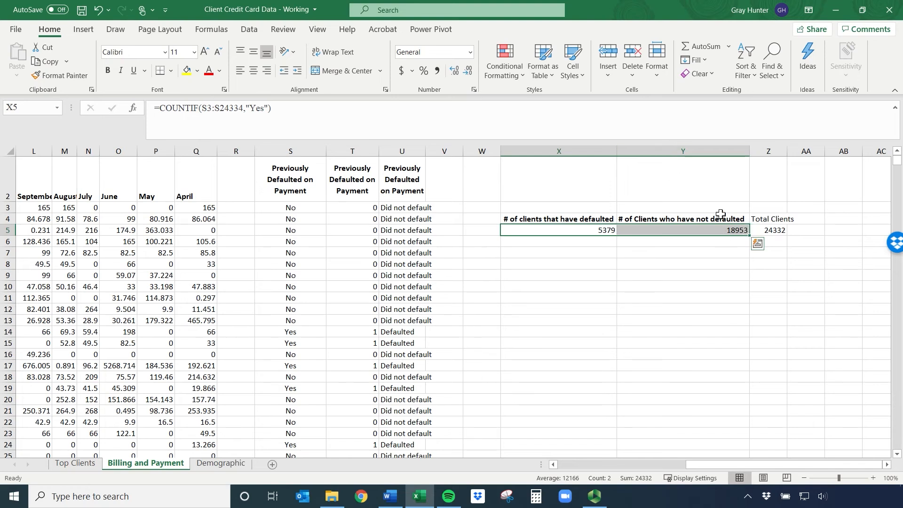
# Delete the Female University Graduate and Male University Graduate columns F:G from the Demographic sheet
pyautogui.click(222, 464)
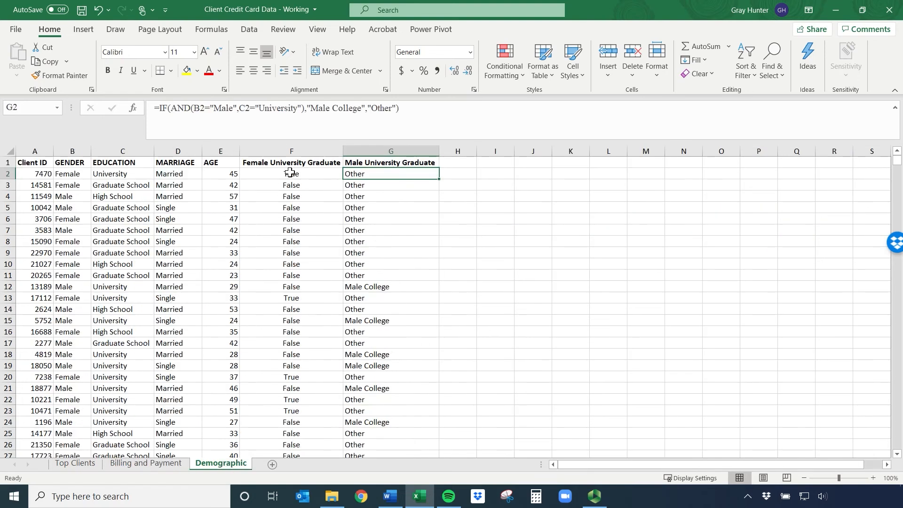
pyautogui.moveTo(280, 147); pyautogui.dragTo(398, 149)
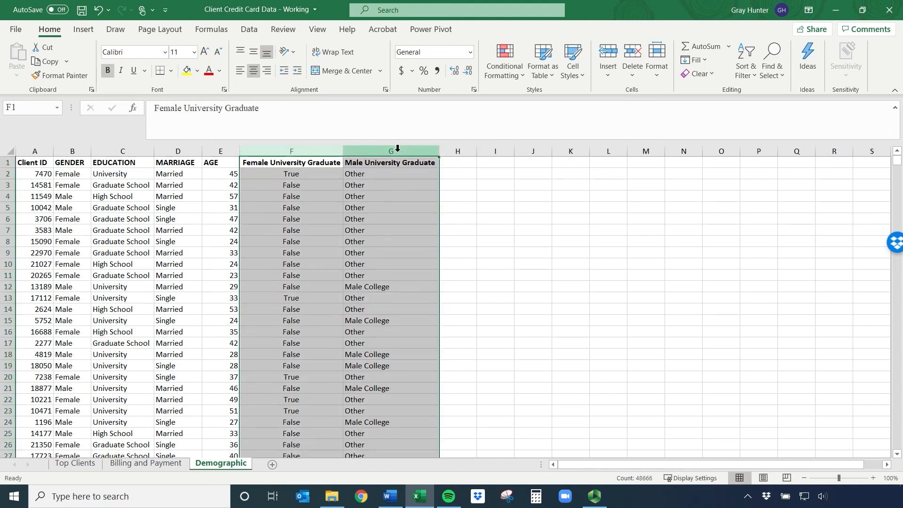
pyautogui.rightClick(397, 148)
pyautogui.click(442, 268)
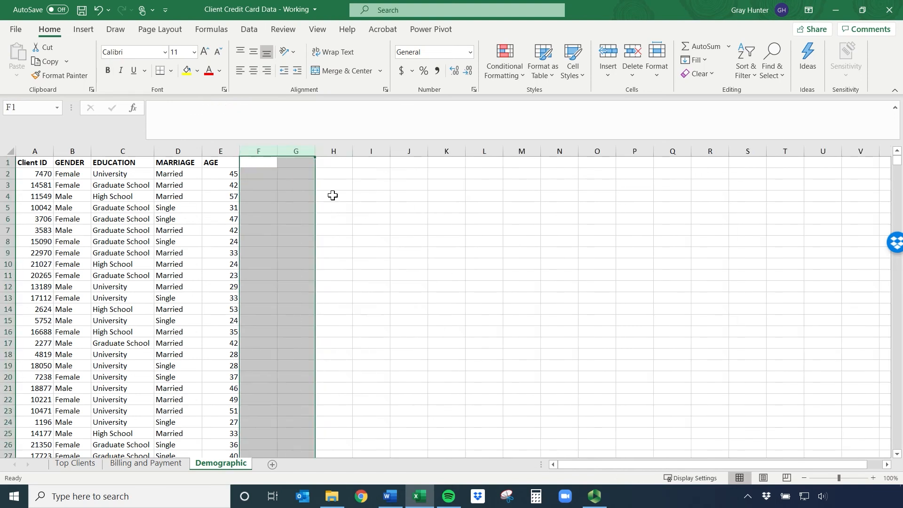
# Add the bold heading "Total Clients" in cell G1
pyautogui.click(297, 163)
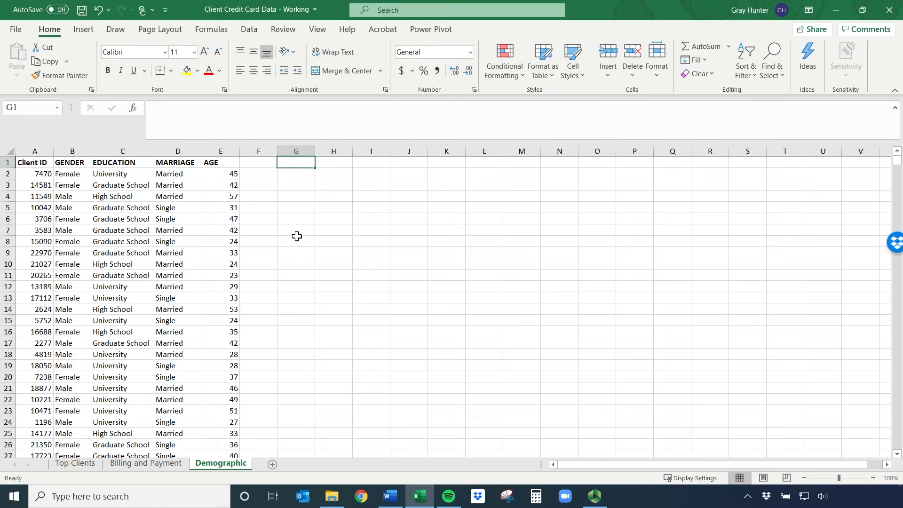
pyautogui.write('C')
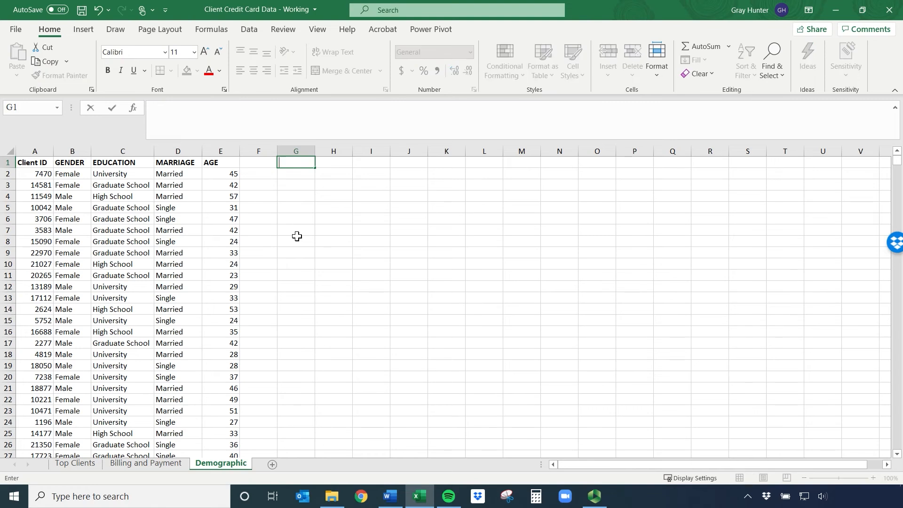
pyautogui.write('Total Clients')
pyautogui.press('Return')
pyautogui.press('Up')
pyautogui.hotkey('ctrl', 'b')
# Enter the labels "Total Female Clients" in H3 and "Total Male Clients" in H4
pyautogui.press('Down')
pyautogui.press('Down')
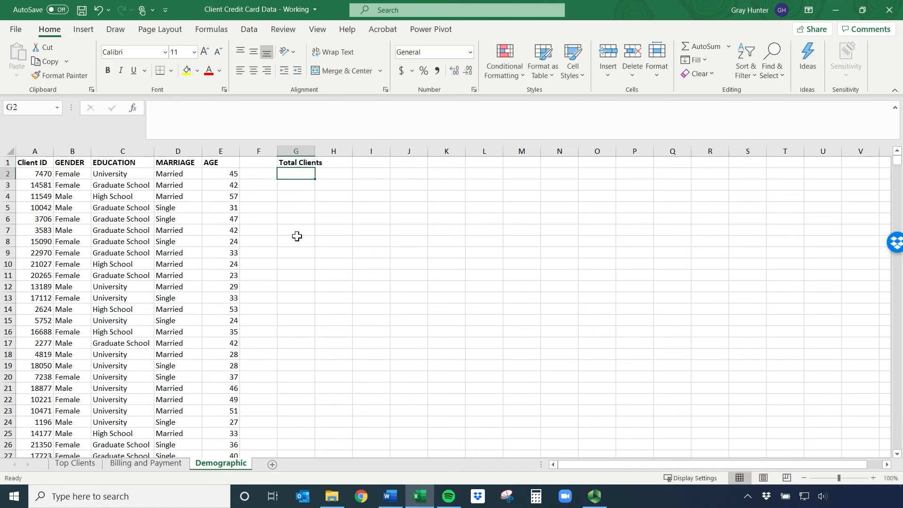
pyautogui.press('Right')
pyautogui.write('Total Fema')
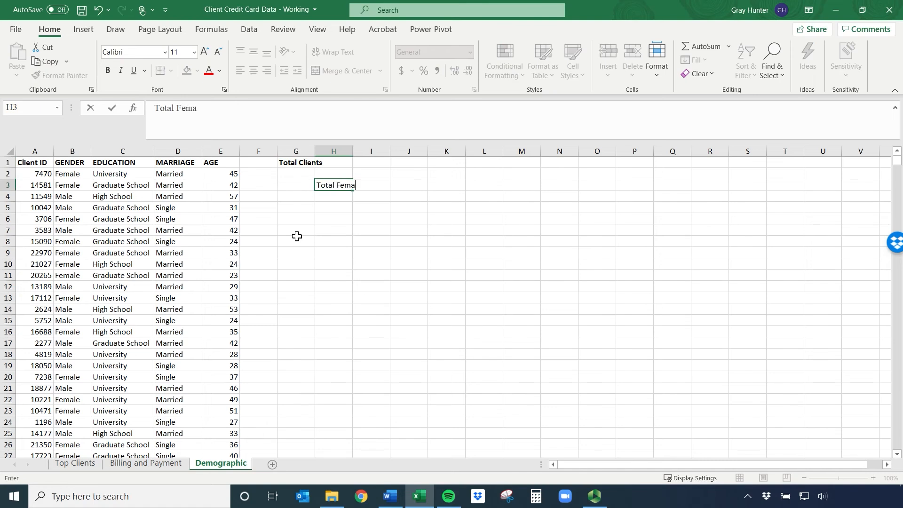
pyautogui.write('le Clients')
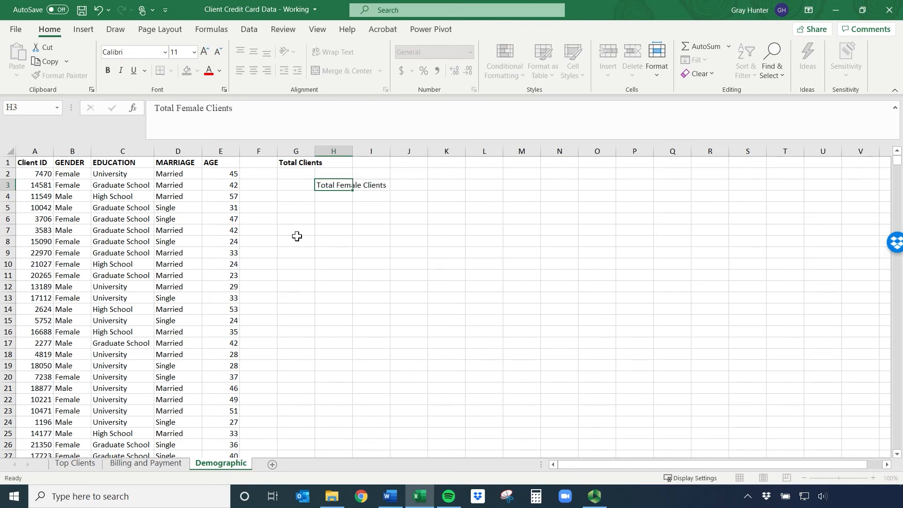
pyautogui.press('Return')
pyautogui.write('Total ')
pyautogui.write('Malds')
pyautogui.press('BackSpace')
pyautogui.press('BackSpace')
pyautogui.press('BackSpace')
pyautogui.write('le Clients')
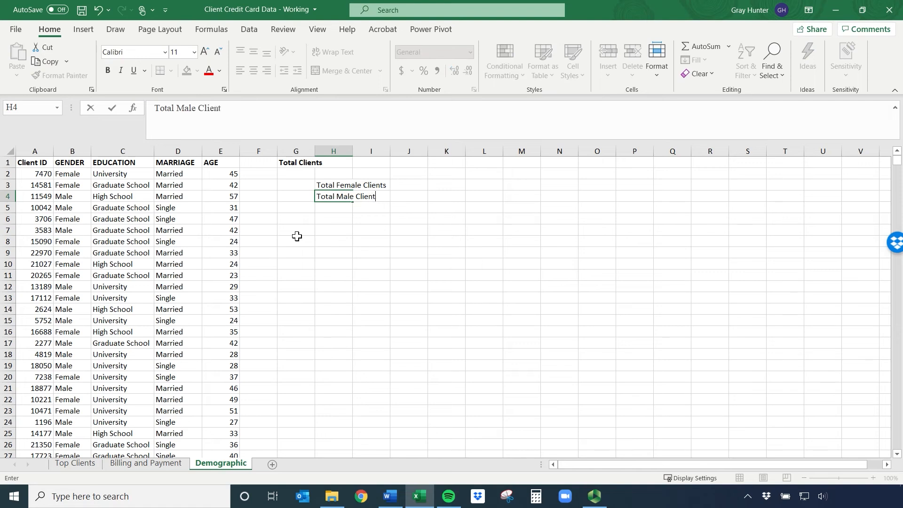
pyautogui.press('Return')
# Make the labels in H3:H4 bold and fit the widths of columns H and G to their contents
pyautogui.moveTo(330, 185); pyautogui.dragTo(333, 196)
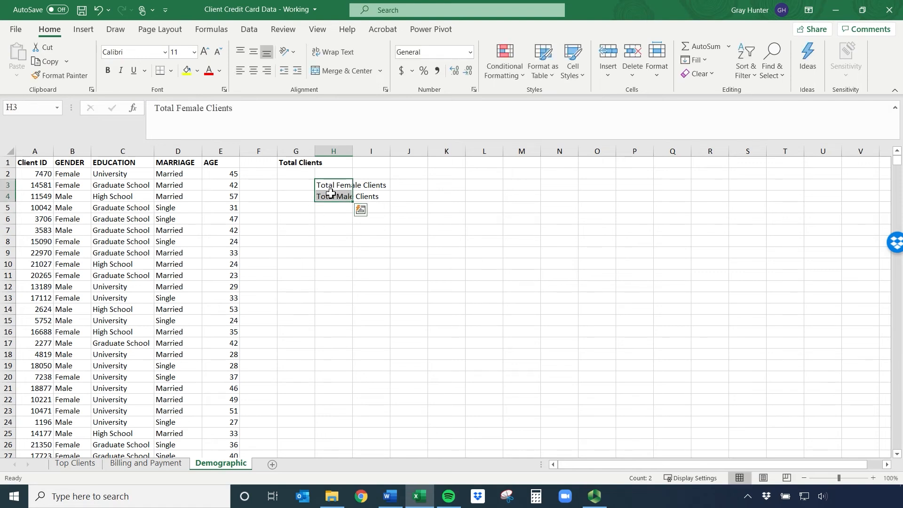
pyautogui.hotkey('ctrl', 'b')
pyautogui.doubleClick(352, 151)
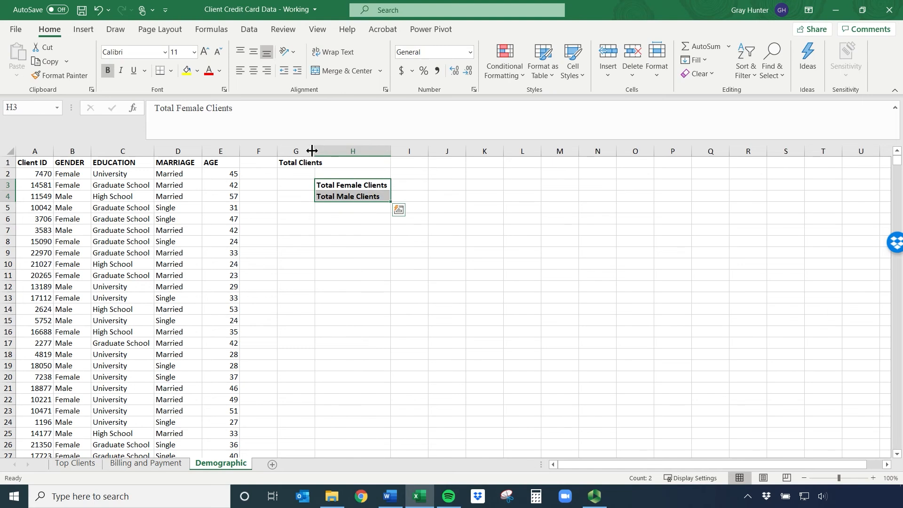
pyautogui.doubleClick(316, 151)
# Count all clients in G2 with the formula =COUNTA(B2:B24333) on the GENDER column
pyautogui.click(290, 175)
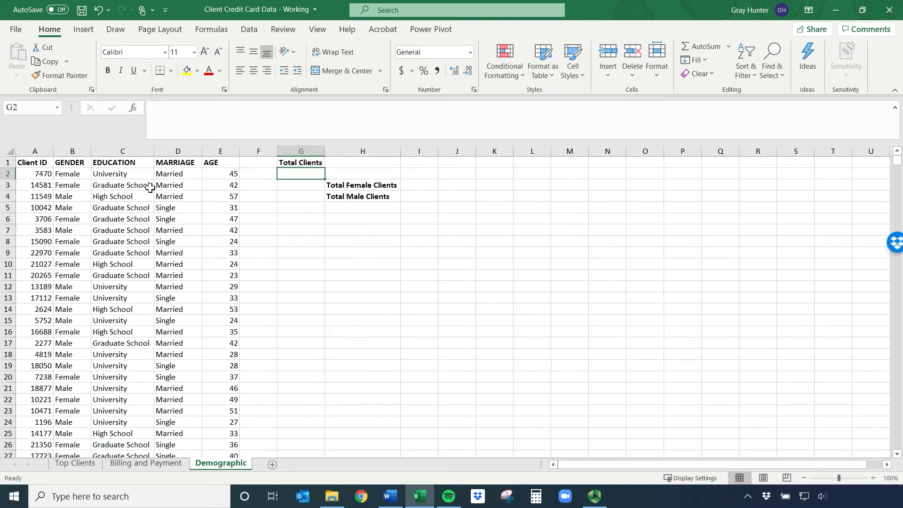
pyautogui.write('=count')
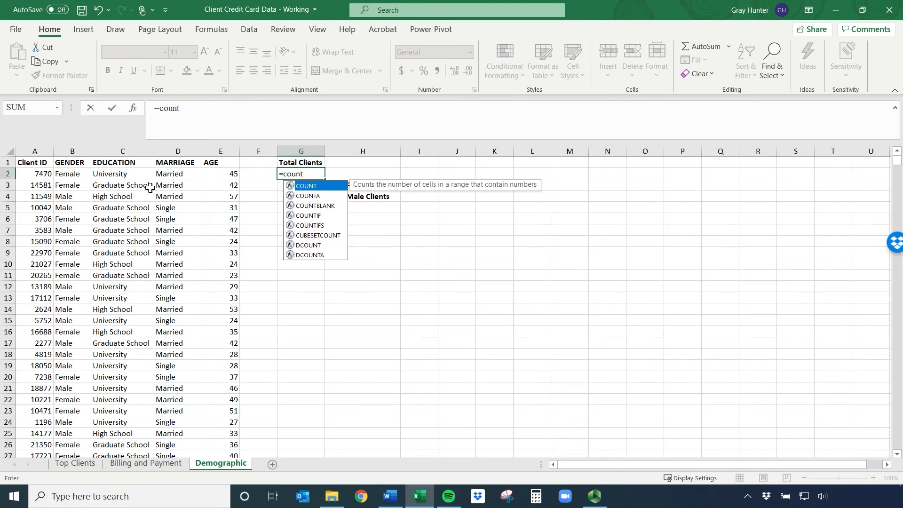
pyautogui.write('a')
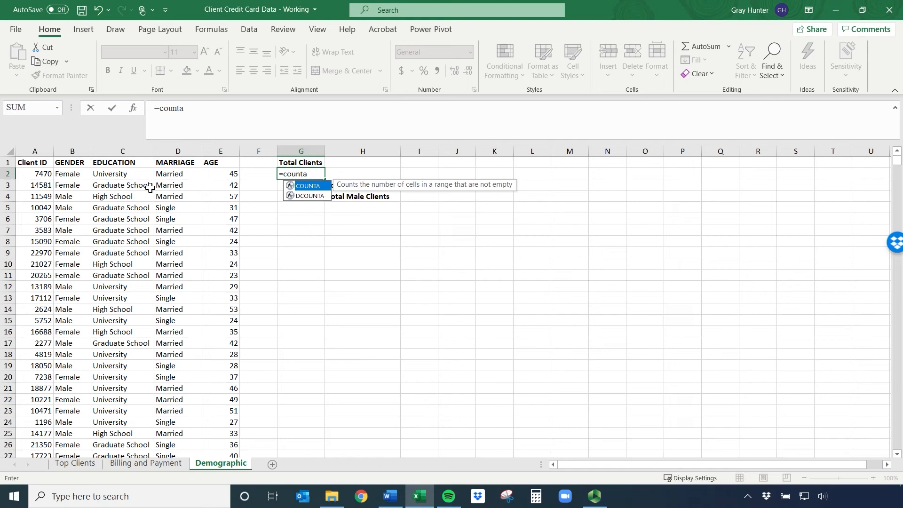
pyautogui.write('(')
pyautogui.click(71, 174)
pyautogui.hotkey('ctrl', 'shift', 'Down')
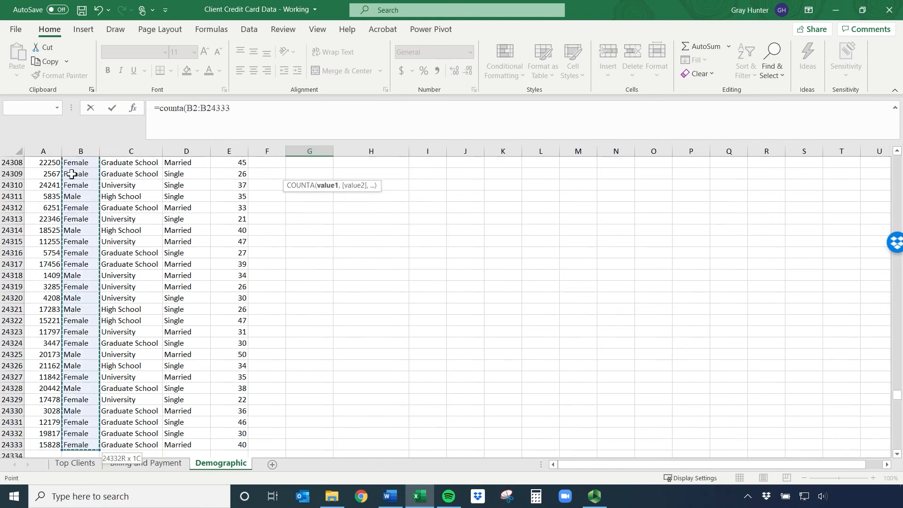
pyautogui.press('Return')
pyautogui.scroll(1, 221, 212)
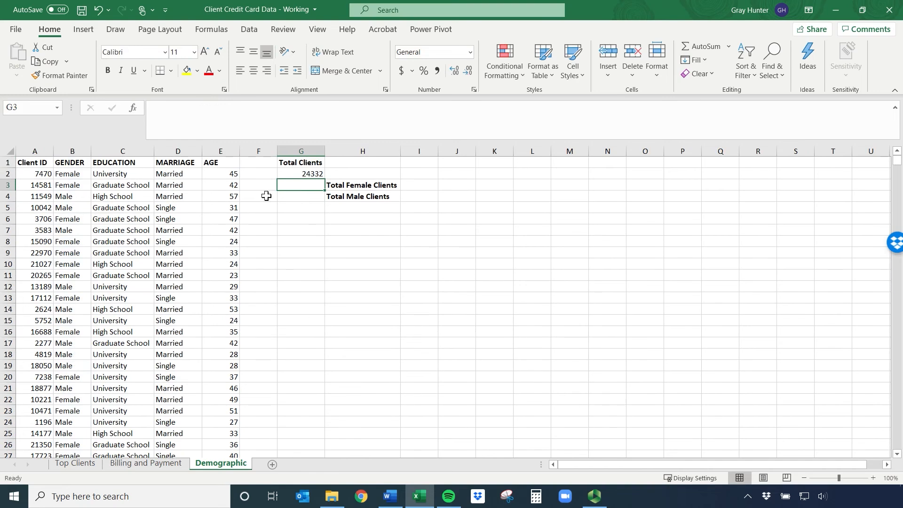
# Count the female clients in I3 with the formula =COUNTIF(B2:B24333,"Female"), and check the entered formula
pyautogui.click(416, 187)
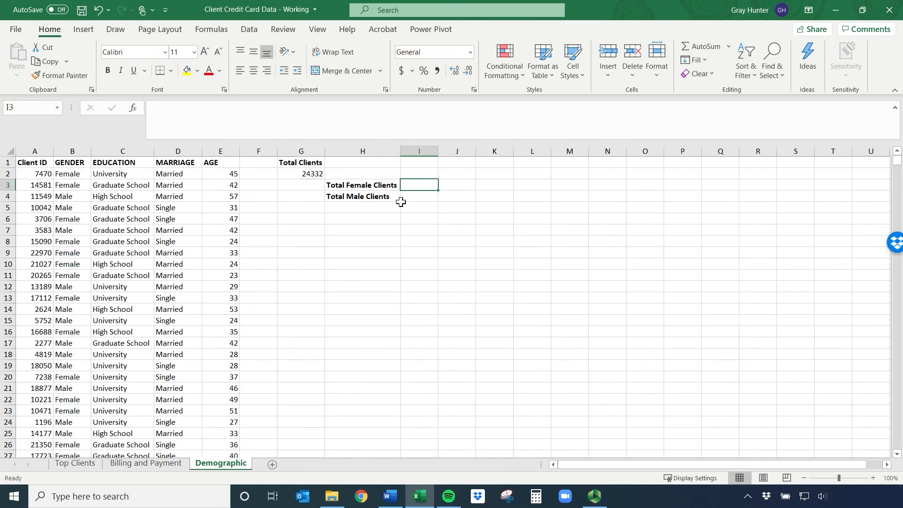
pyautogui.moveTo(67, 174); pyautogui.dragTo(75, 207)
pyautogui.click(419, 185)
pyautogui.write('=count')
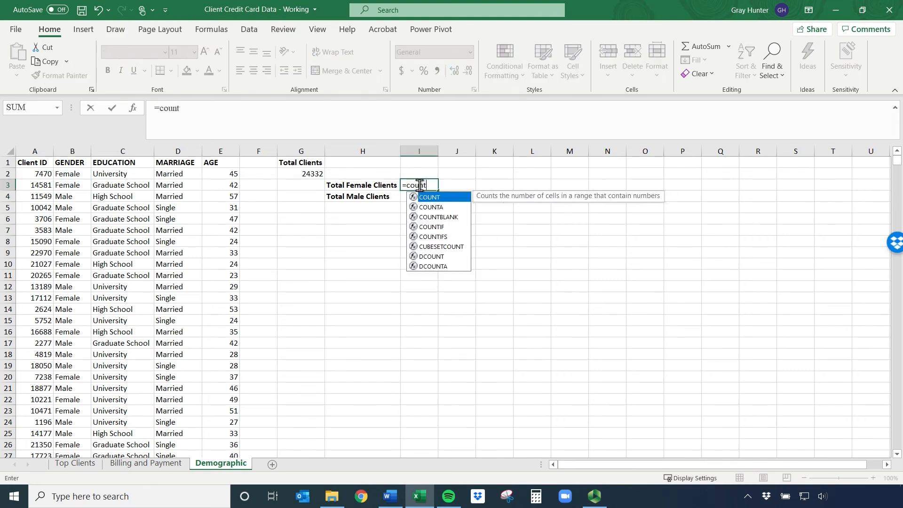
pyautogui.write('if(')
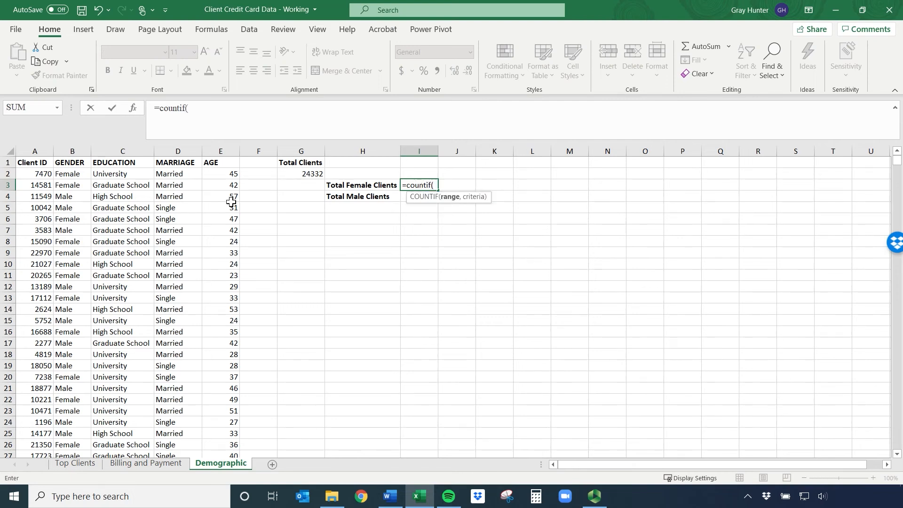
pyautogui.click(69, 175)
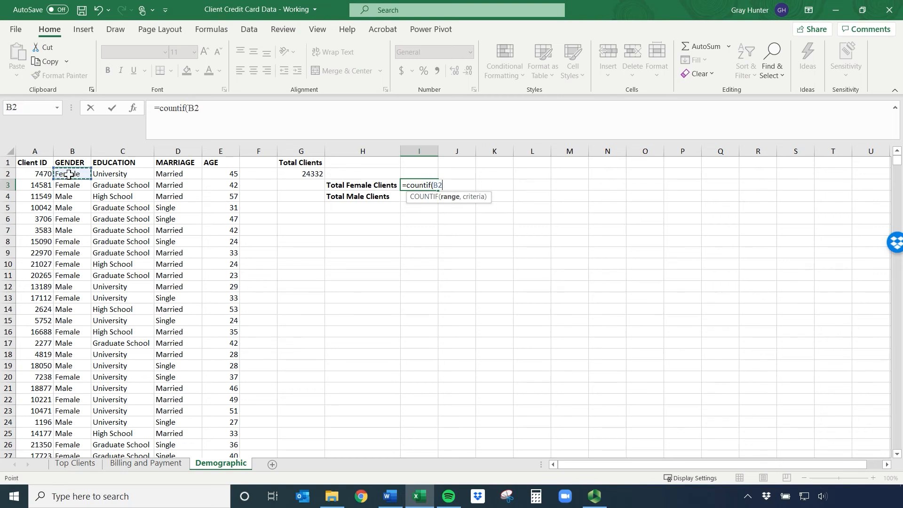
pyautogui.hotkey('ctrl', 'shift', 'Down')
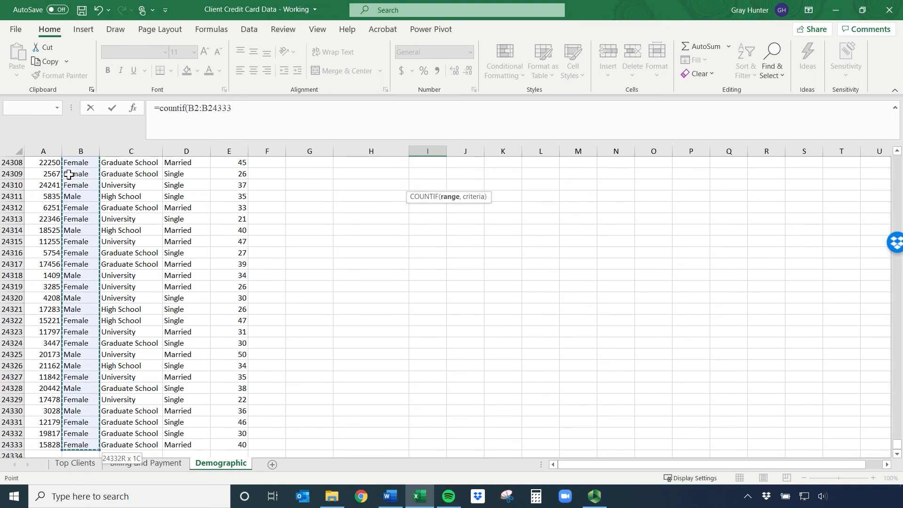
pyautogui.write(',"Female')
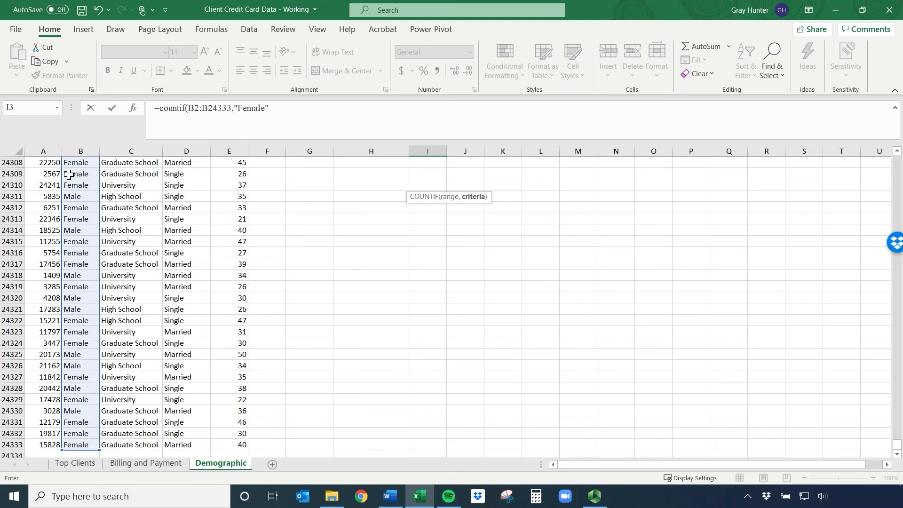
pyautogui.press('Return')
pyautogui.press('Return')
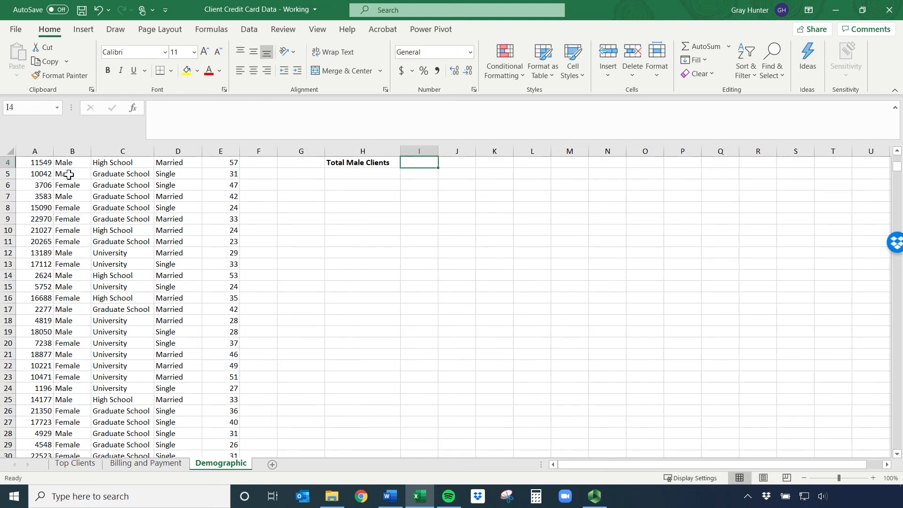
pyautogui.scroll(1, 283, 231)
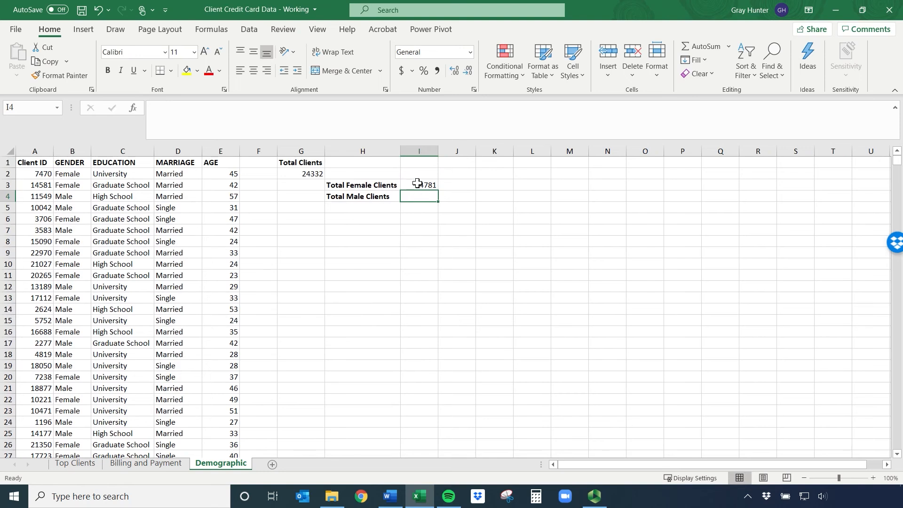
pyautogui.click(416, 185)
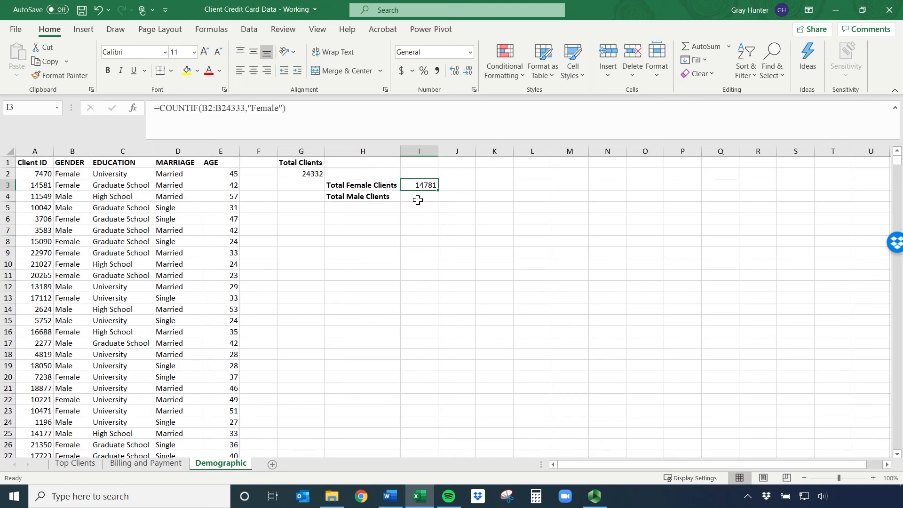
# Try calculating the male clients in I4 with the formula =G2-I3, and clear the cell again
pyautogui.click(417, 197)
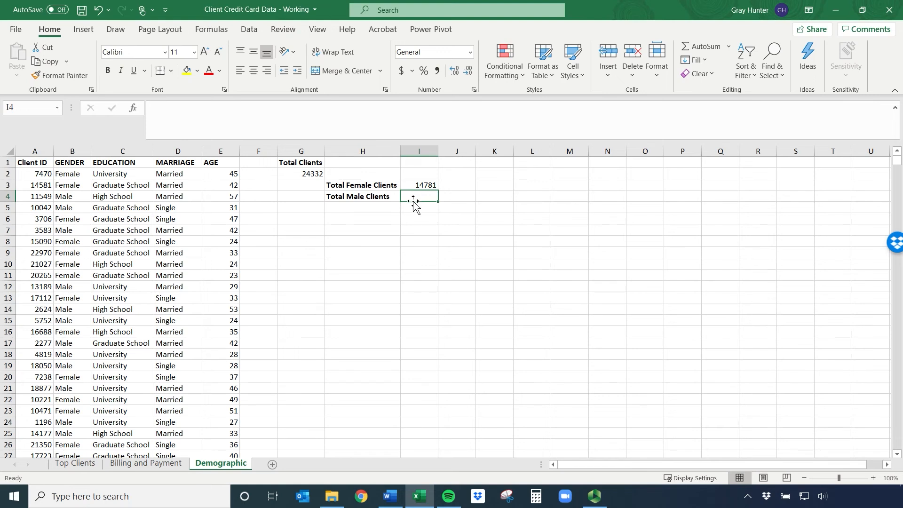
pyautogui.write('=')
pyautogui.click(313, 173)
pyautogui.write('-')
pyautogui.click(424, 186)
pyautogui.press('Return')
pyautogui.click(430, 196)
pyautogui.press('BackSpace')
# Count the male clients in I4 with the formula =COUNTIF(B2:B24333,"Male"), and check the entered formula
pyautogui.write('=countif')
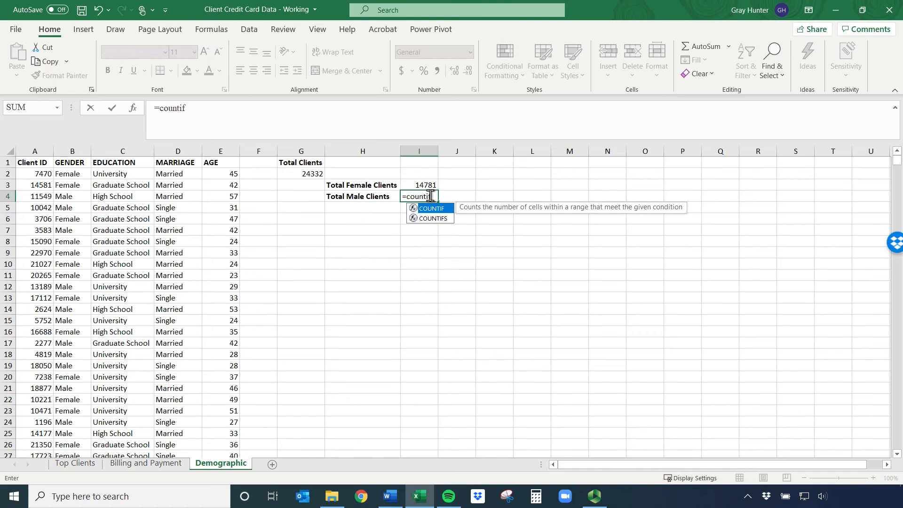
pyautogui.write('(')
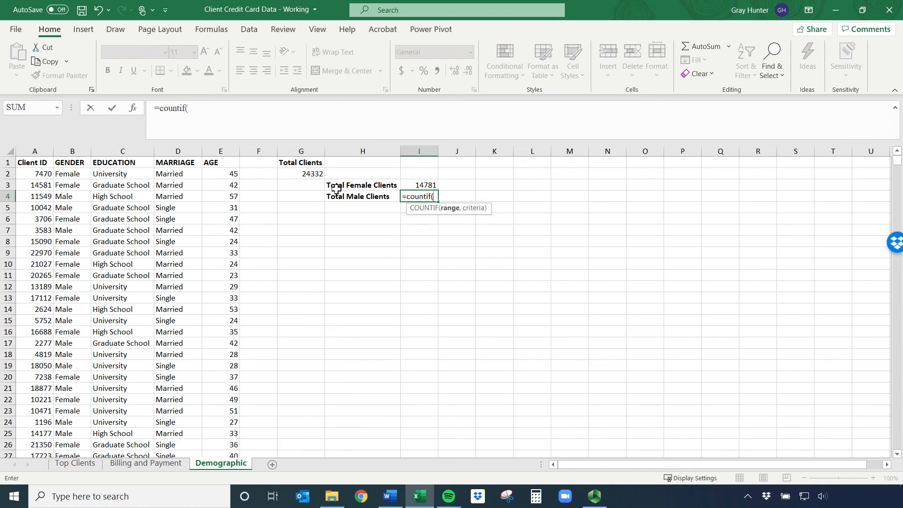
pyautogui.click(76, 174)
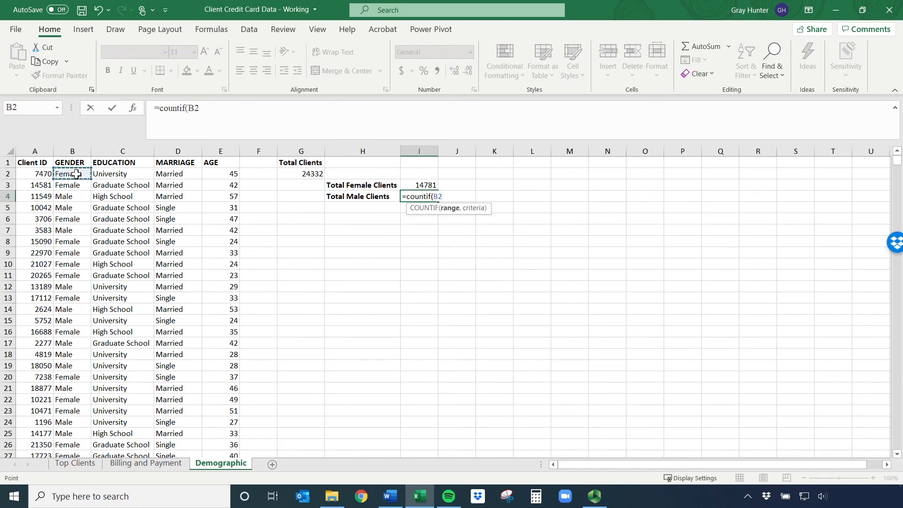
pyautogui.hotkey('ctrl', 'shift', 'Down')
pyautogui.write(',"Males')
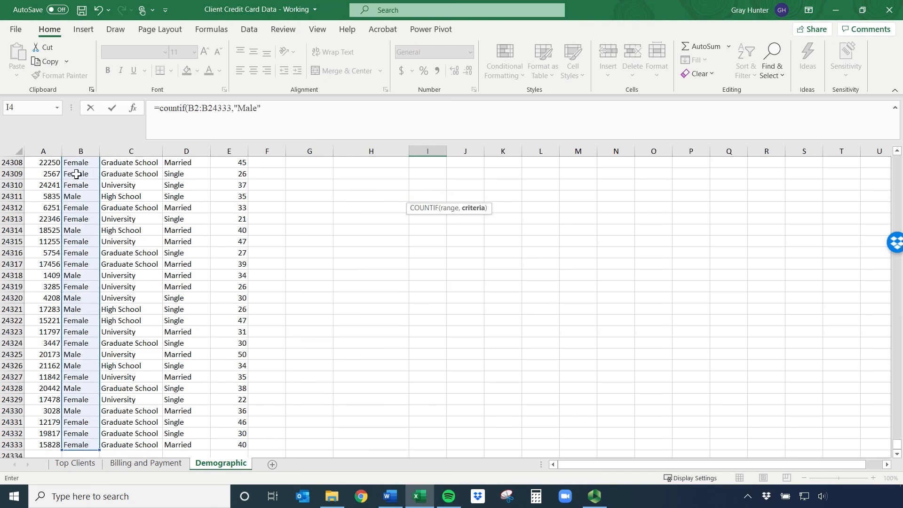
pyautogui.press('Return')
pyautogui.scroll(2, 542, 425)
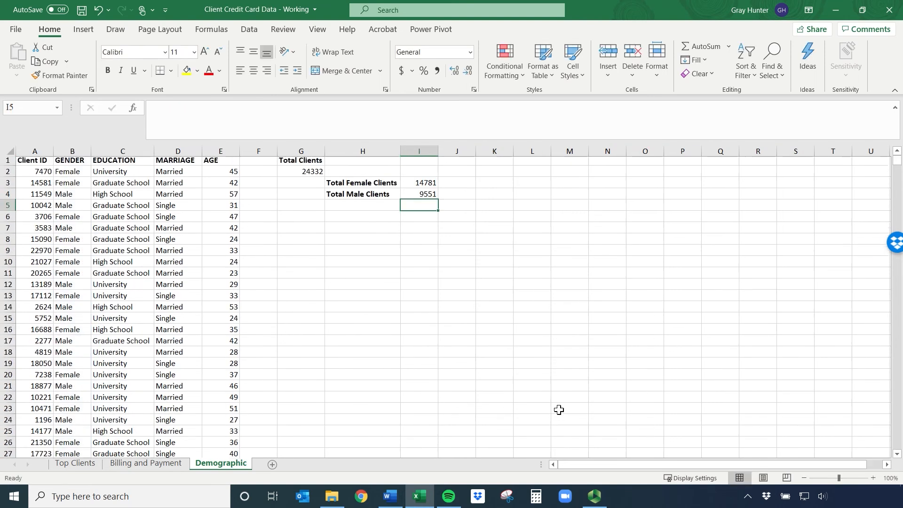
pyautogui.click(414, 196)
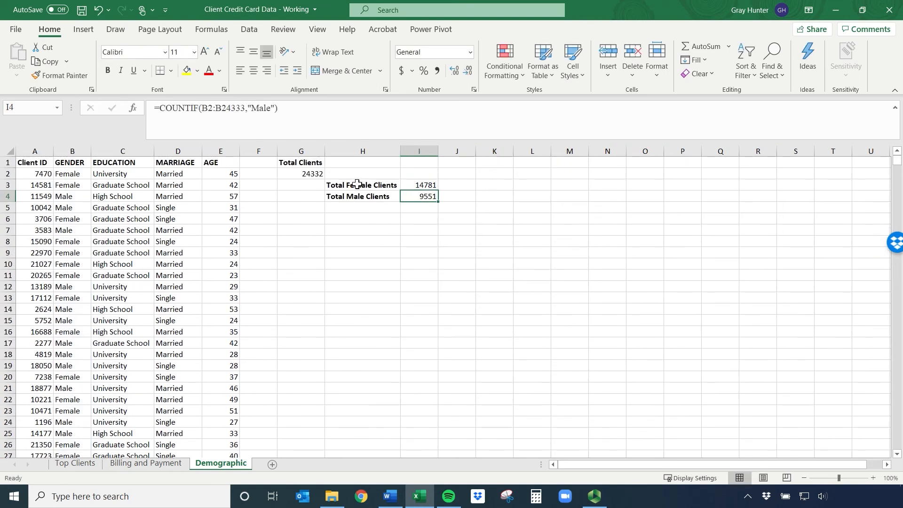
# Compare the female and male client counts, and examine the entries in the MARRIAGE and EDUCATION columns
pyautogui.moveTo(359, 184); pyautogui.dragTo(406, 185)
pyautogui.click(393, 195)
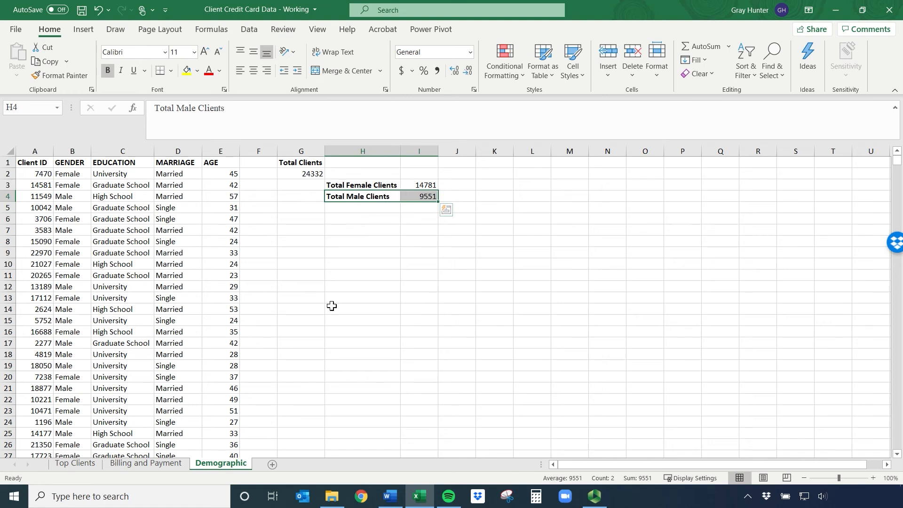
pyautogui.click(415, 206)
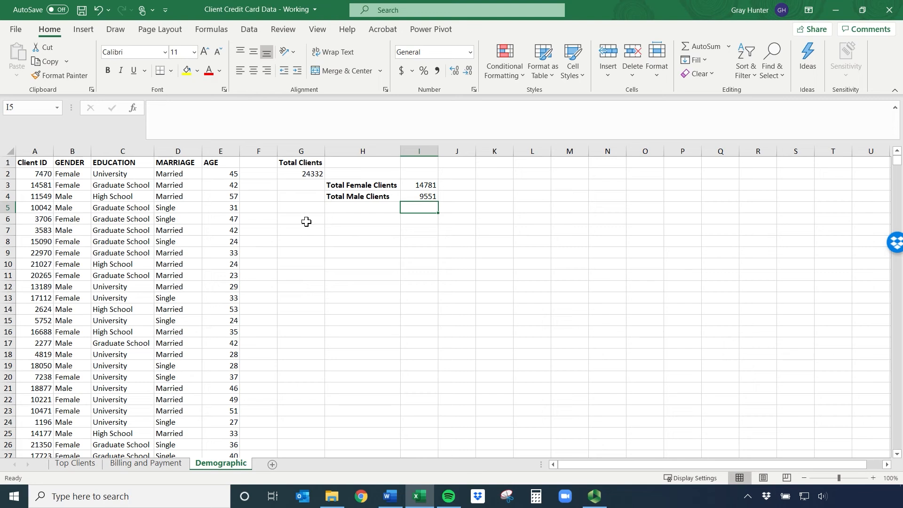
pyautogui.moveTo(179, 188); pyautogui.dragTo(164, 239)
pyautogui.moveTo(120, 174); pyautogui.dragTo(118, 285)
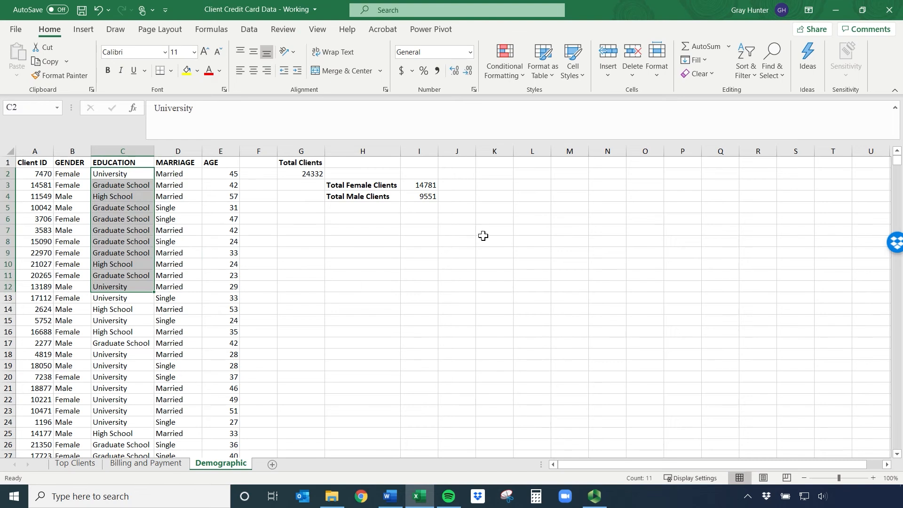
# Enter the bold label "Total HS Clients" in cell H6
pyautogui.click(360, 219)
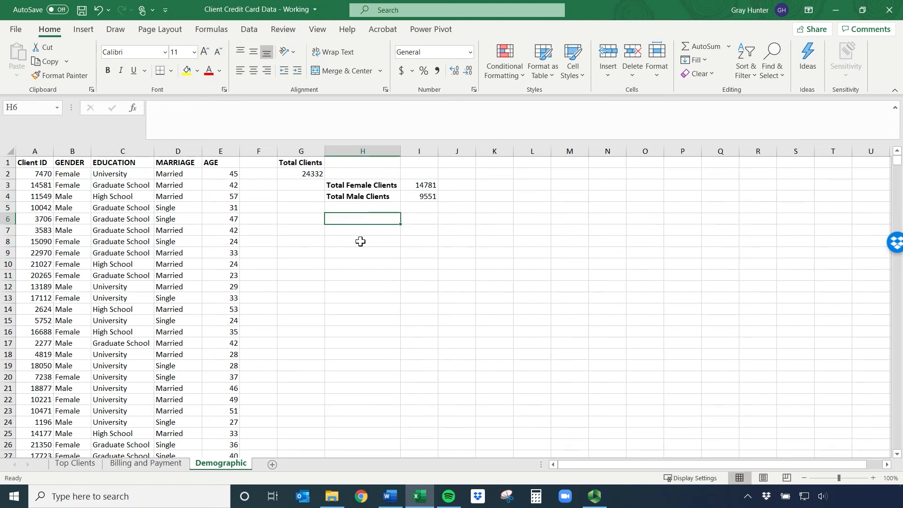
pyautogui.write('T')
pyautogui.hotkey('ctrl', 'b')
pyautogui.write('otal')
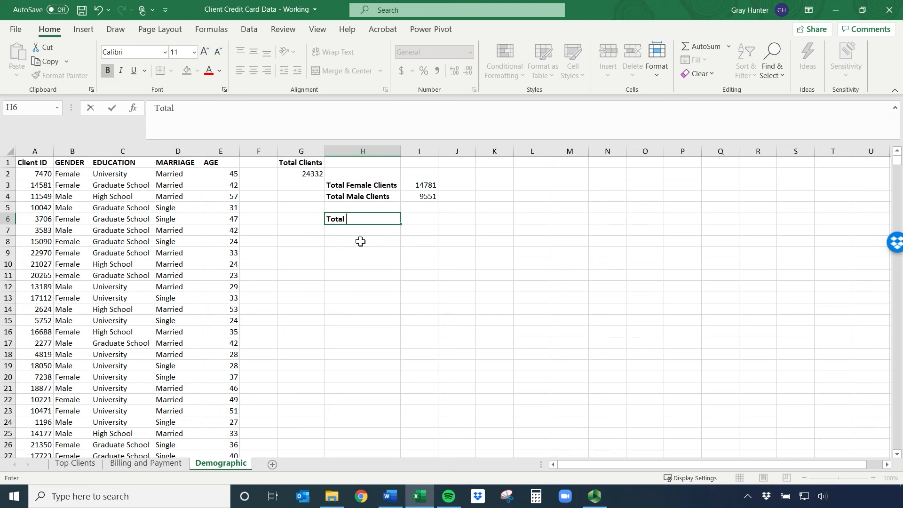
pyautogui.write(' HS Clients')
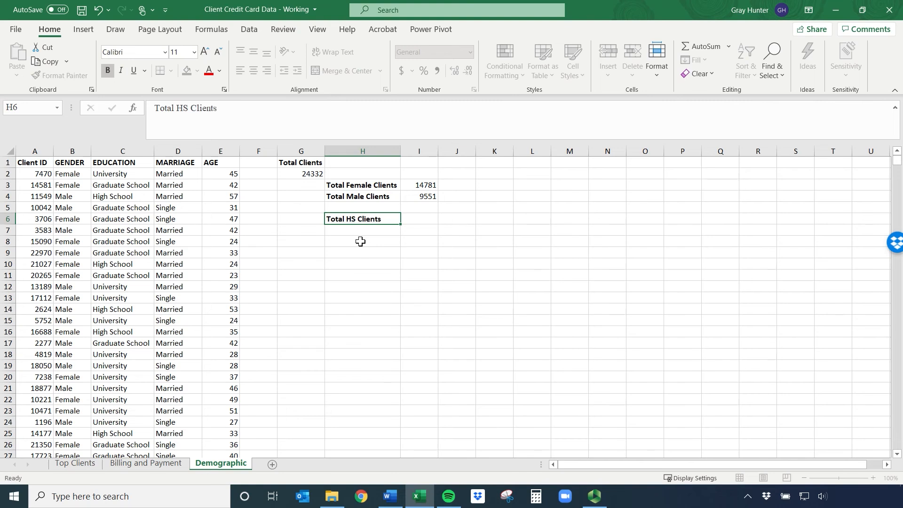
pyautogui.press('Return')
# Enter the label "Total Univ Clients" in H7 and "Total Grad School Clients" in H8
pyautogui.write('Total ')
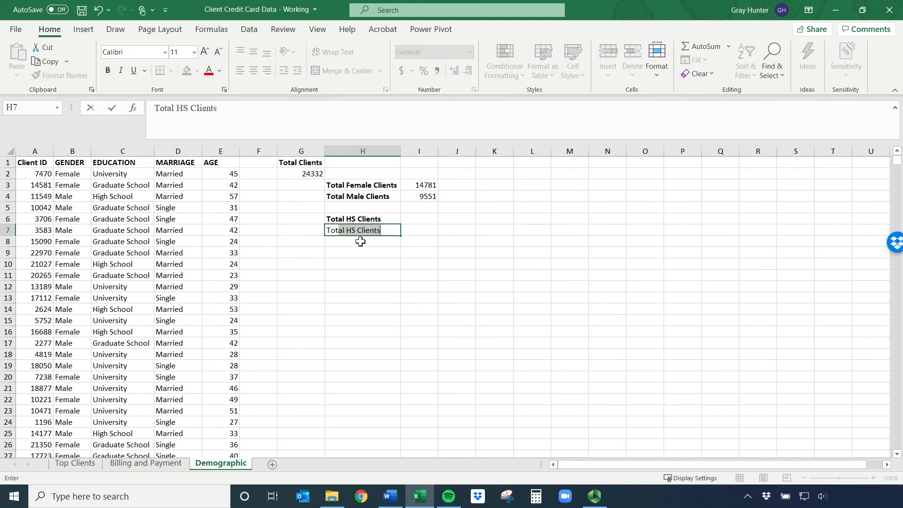
pyautogui.write('Un')
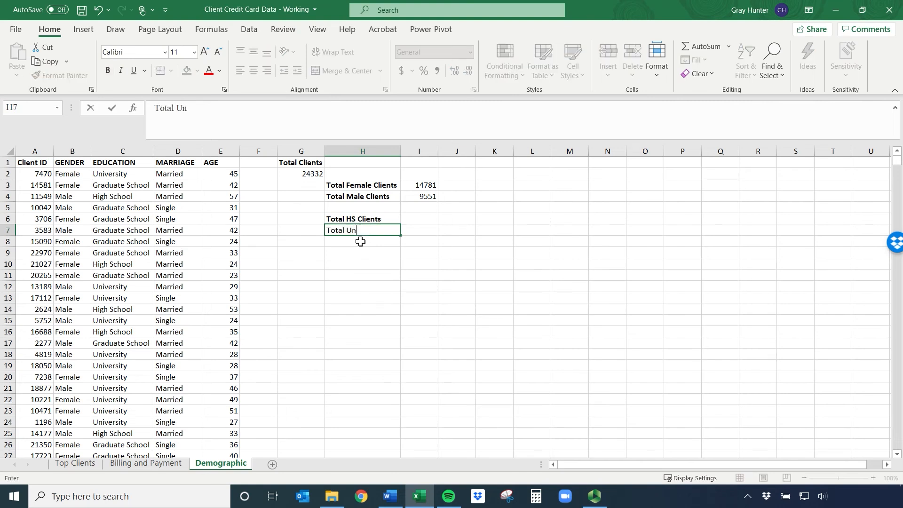
pyautogui.write('iv Clients')
pyautogui.press('Return')
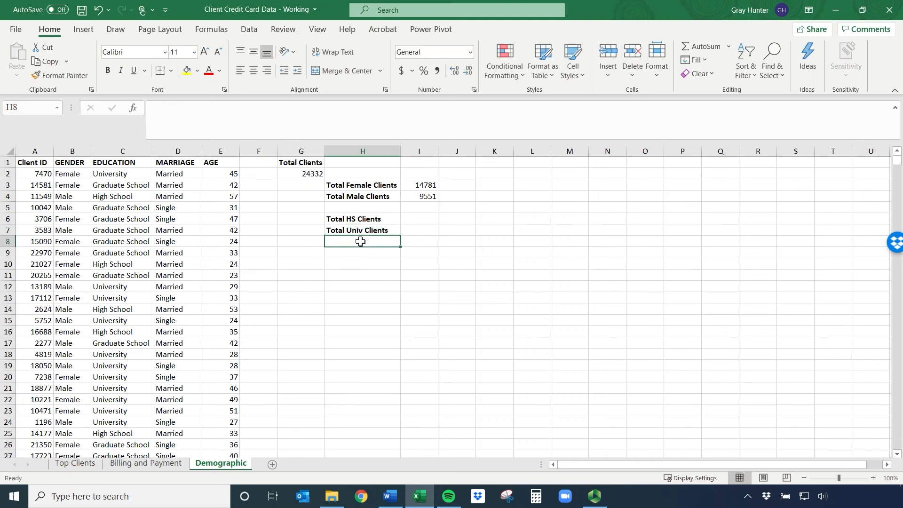
pyautogui.write('Total Grad School Clients')
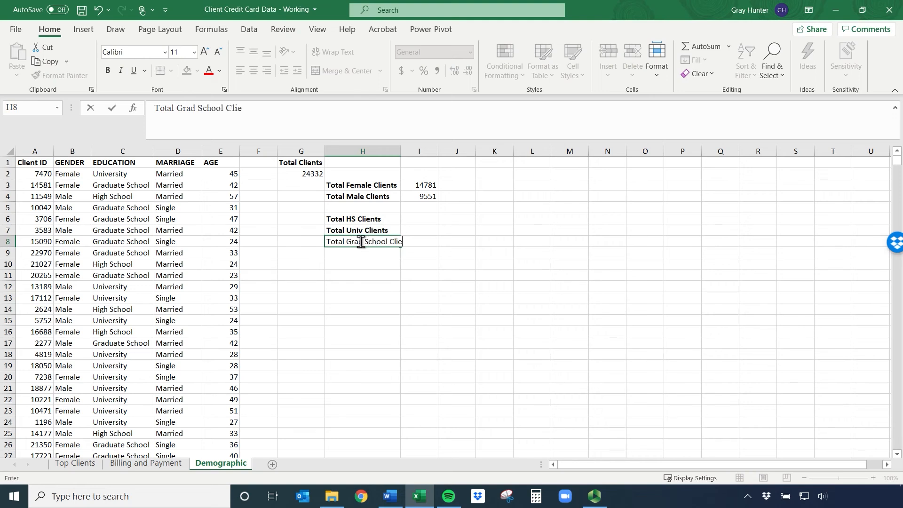
pyautogui.press('Return')
# Count the high school clients in I6 with the formula =COUNTIF(C2:C24333,"high school")
pyautogui.press('Up')
pyautogui.press('Up')
pyautogui.press('Up')
pyautogui.press('Right')
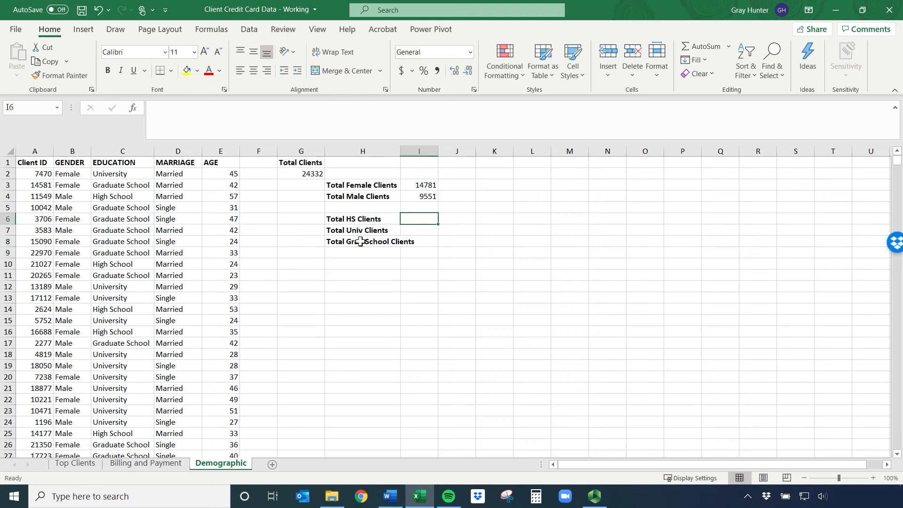
pyautogui.write('=countif(')
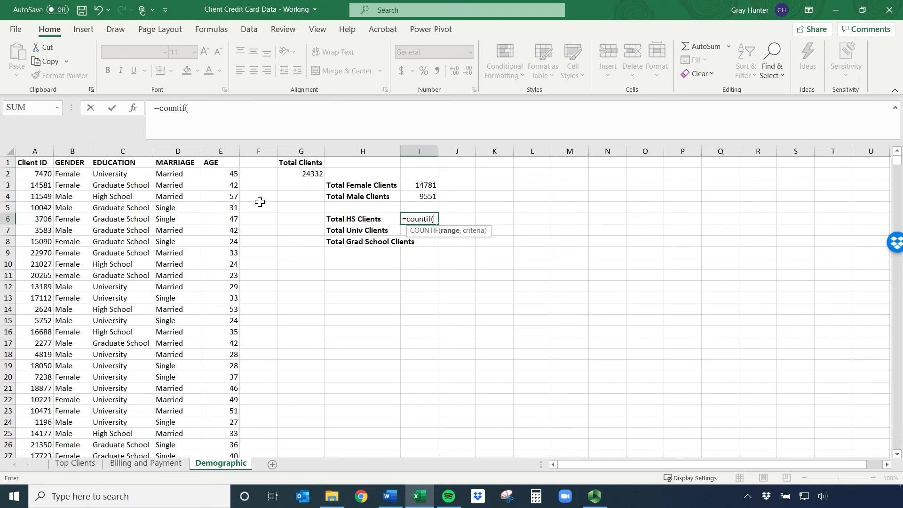
pyautogui.click(126, 175)
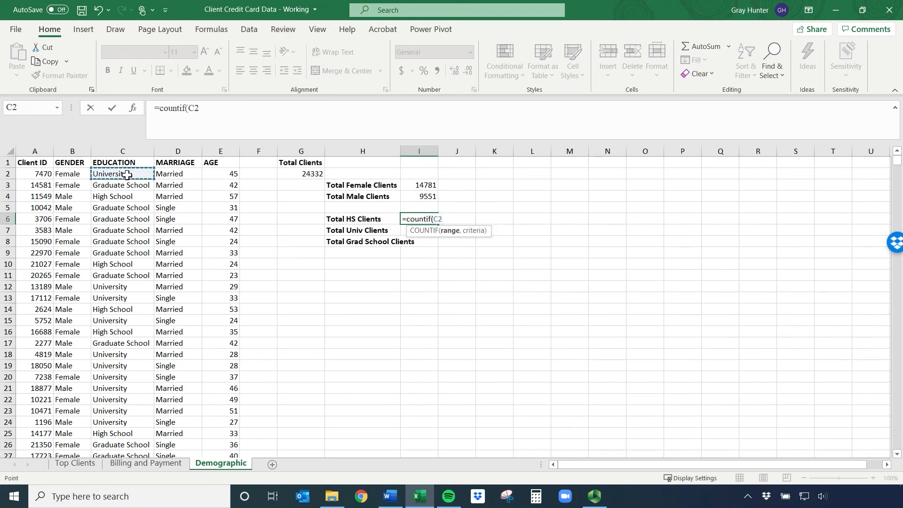
pyautogui.hotkey('ctrl', 'shift', 'Down')
pyautogui.write(',')
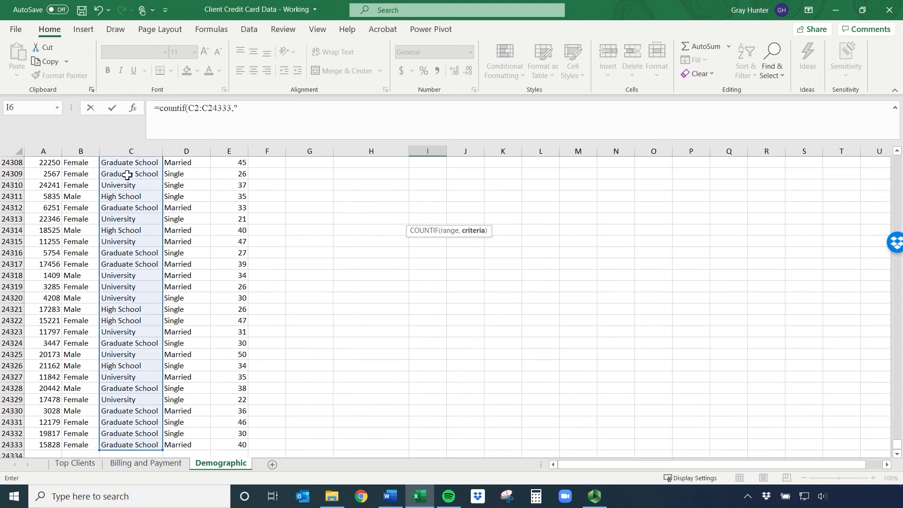
pyautogui.write('"High Sch')
pyautogui.press('BackSpace')
pyautogui.press('BackSpace')
pyautogui.press('BackSpace')
pyautogui.press('BackSpace')
pyautogui.press('BackSpace')
pyautogui.press('BackSpace')
pyautogui.write('high school")')
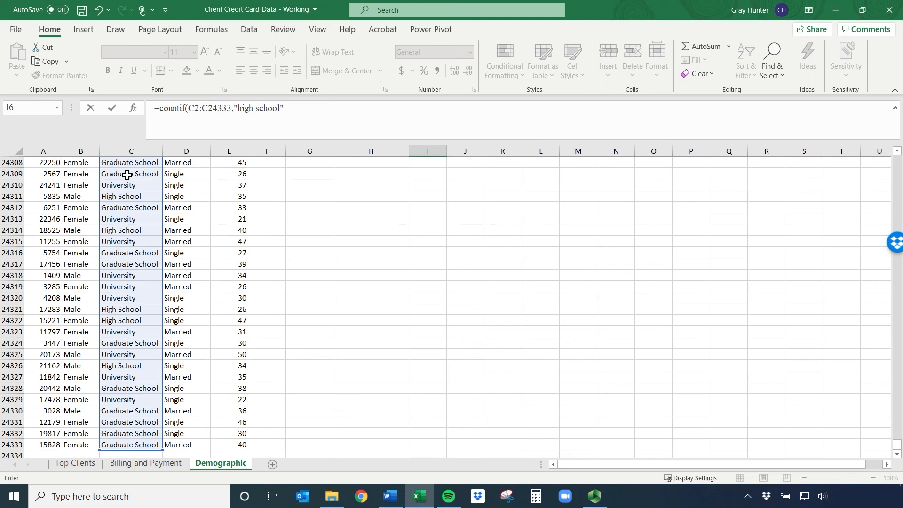
pyautogui.press('Return')
pyautogui.scroll(2, 611, 273)
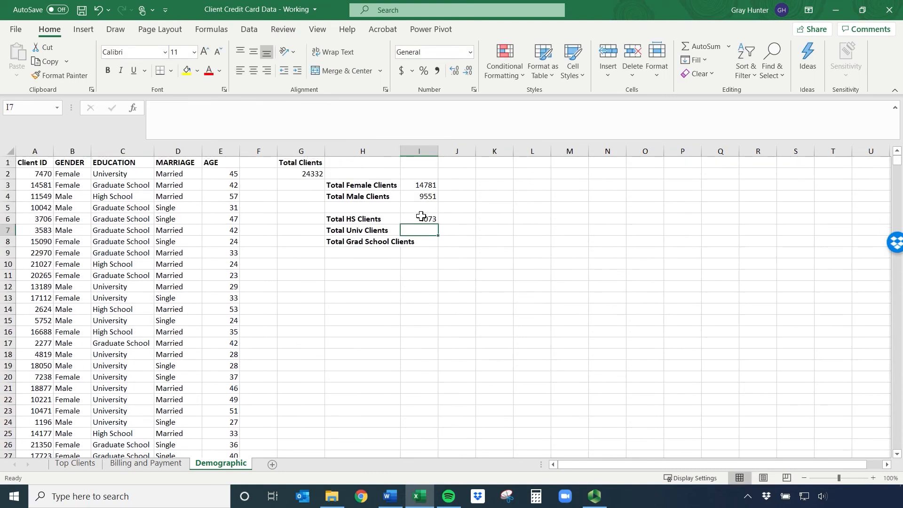
# Count the university clients in I7 with the formula =COUNTIF(C2:C24333,"University")
pyautogui.write('=count')
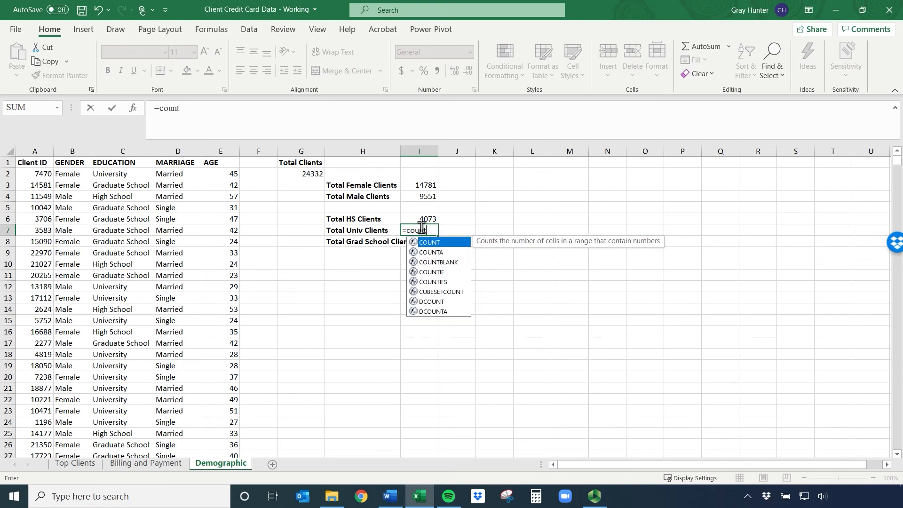
pyautogui.doubleClick(430, 272)
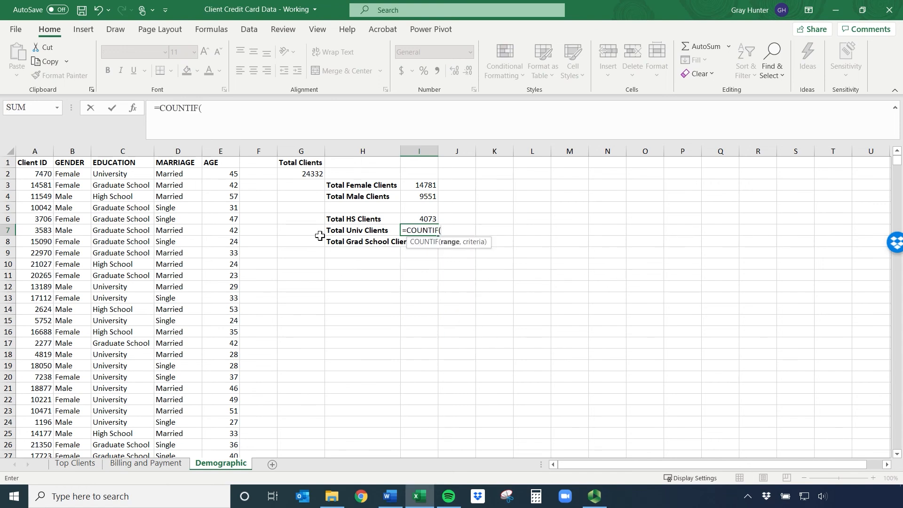
pyautogui.click(117, 173)
pyautogui.hotkey('ctrl', 'shift', 'Down')
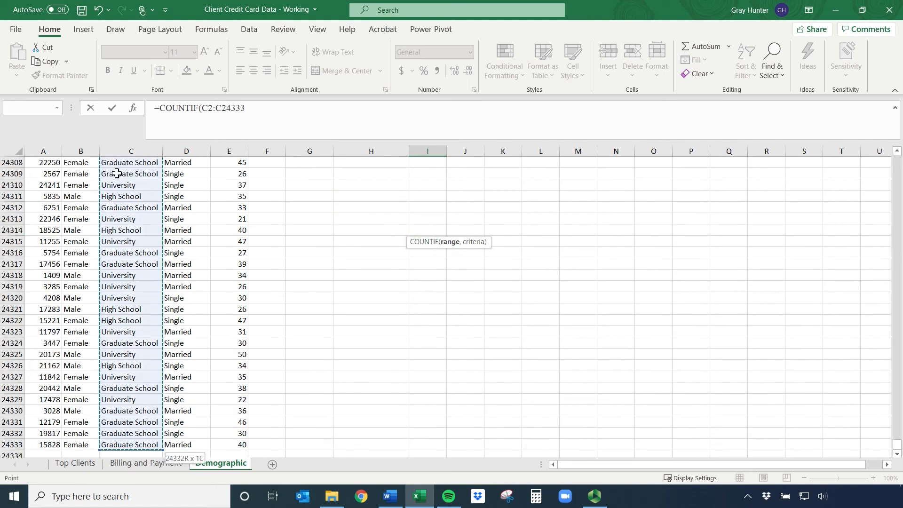
pyautogui.write(',"University')
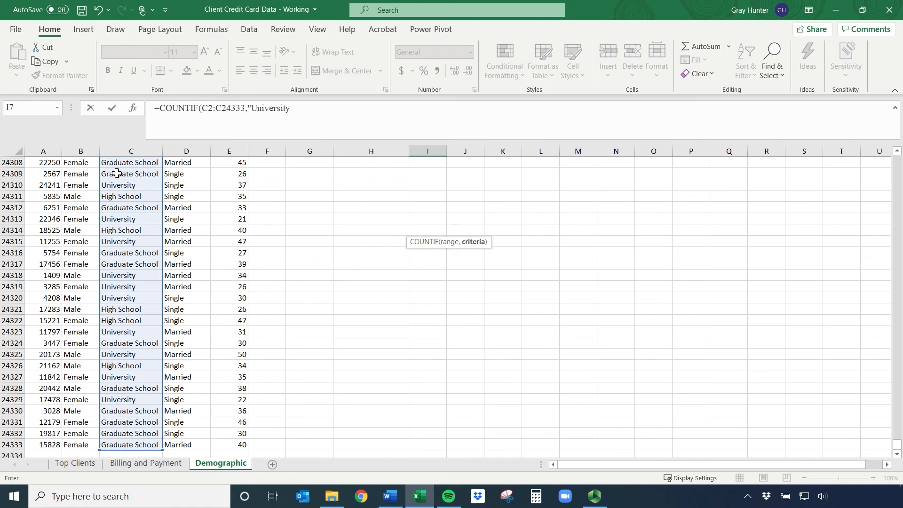
pyautogui.write('"')
pyautogui.press('Return')
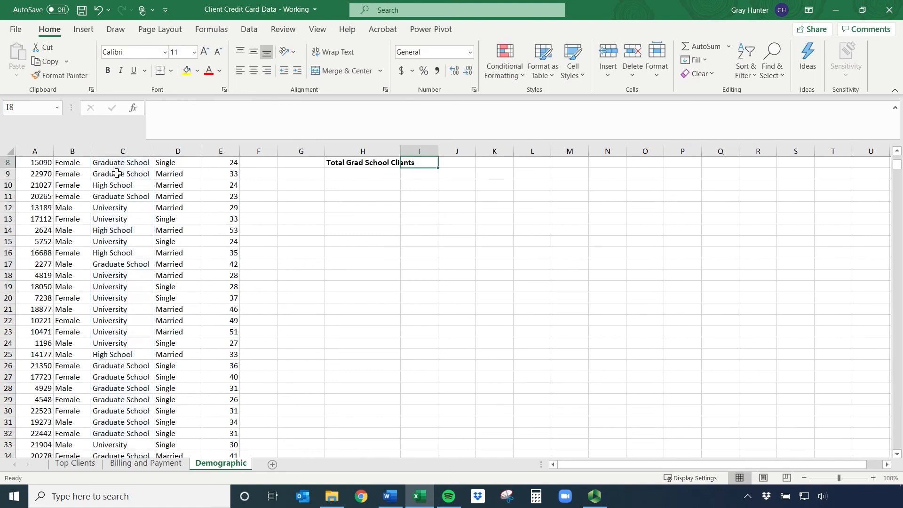
# Count the graduate school clients in I8 with the formula =COUNTIF(C2:C24333,"Graduate School"), and fit column H to its labels
pyautogui.write('=co')
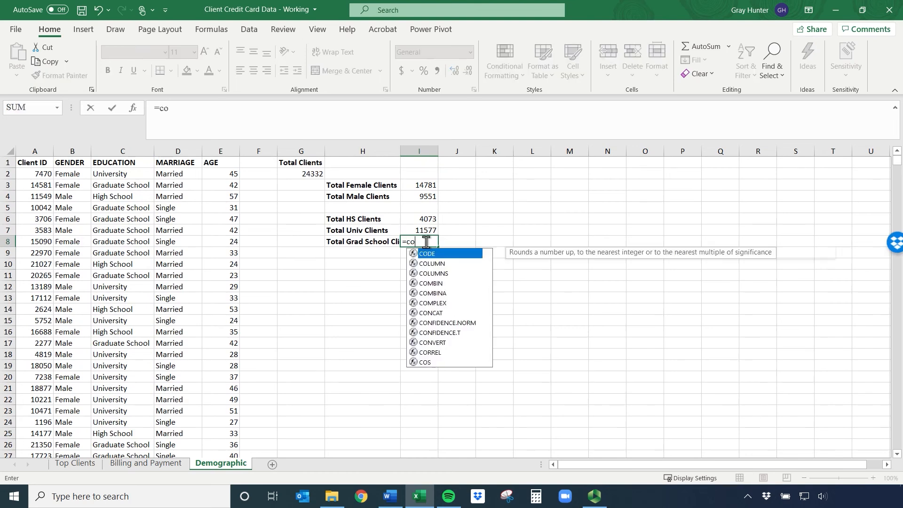
pyautogui.write('untif')
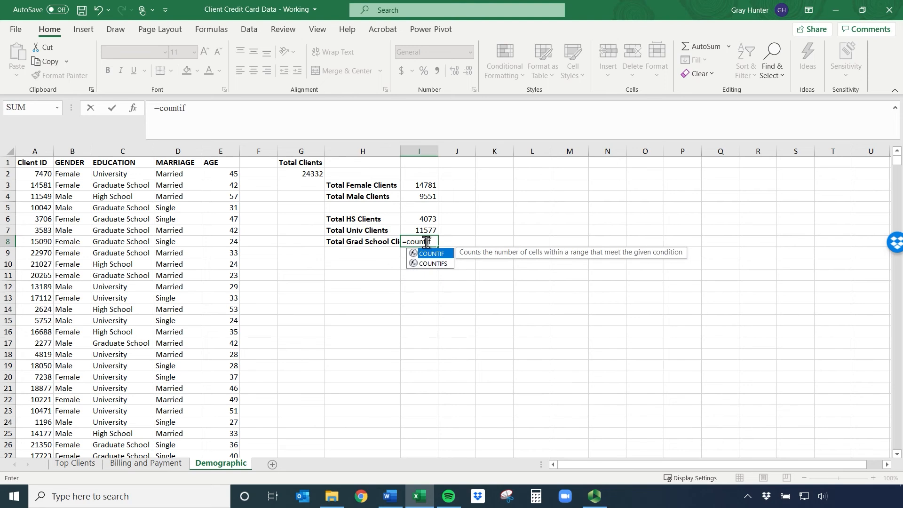
pyautogui.write('(')
pyautogui.click(121, 177)
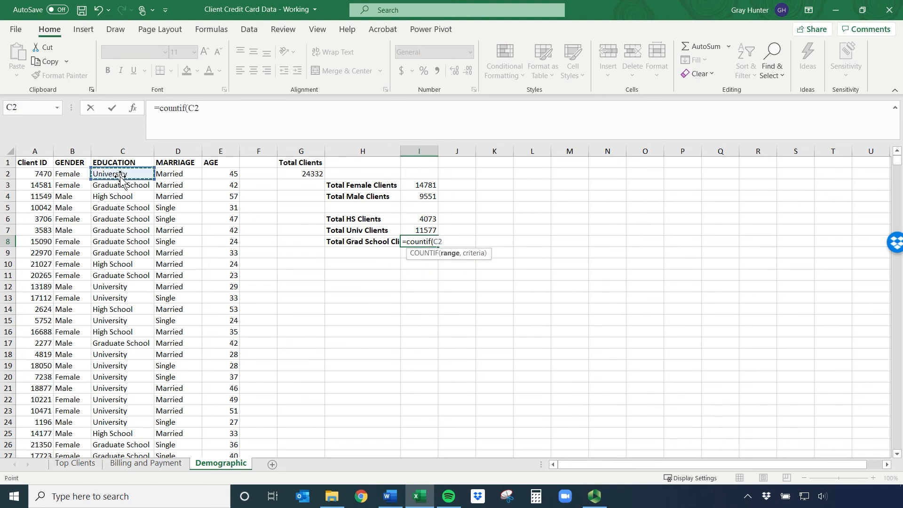
pyautogui.hotkey('ctrl', 'shift', 'Down')
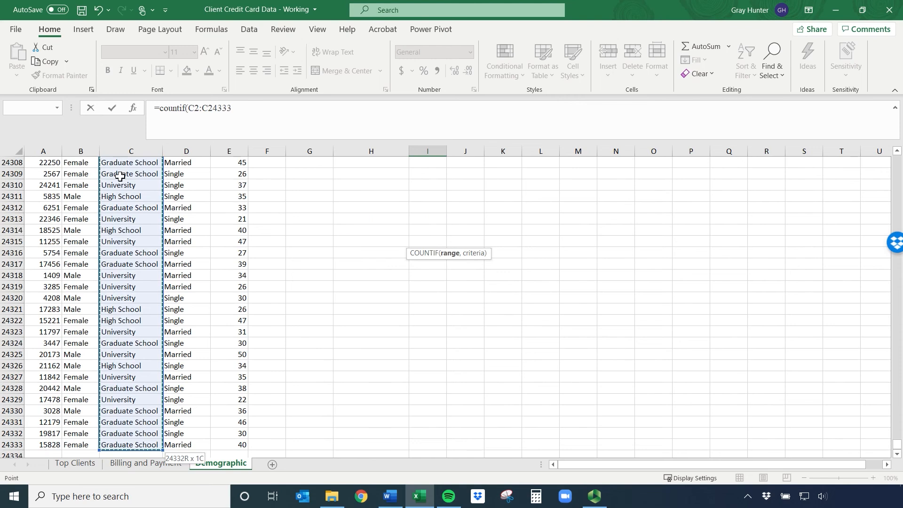
pyautogui.write(',"Gr')
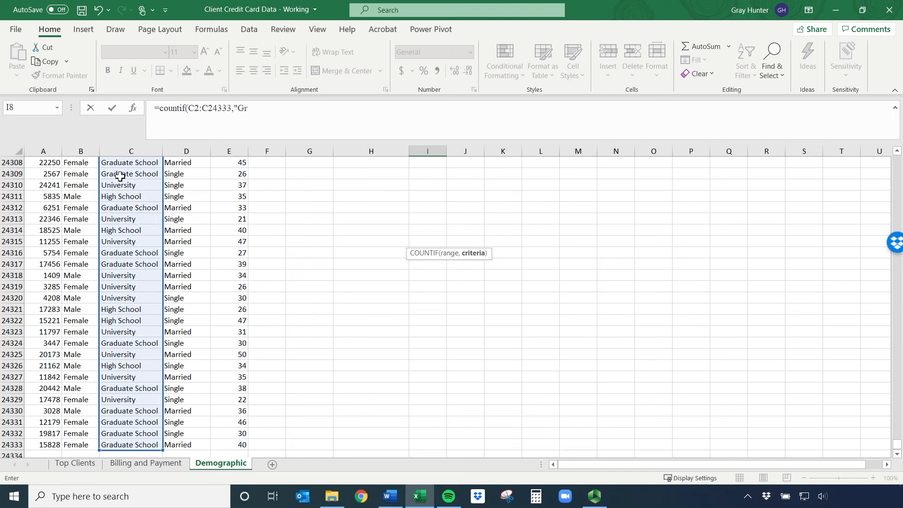
pyautogui.write('adya')
pyautogui.press('BackSpace')
pyautogui.press('BackSpace')
pyautogui.press('BackSpace')
pyautogui.write('uate School')
pyautogui.press('Return')
pyautogui.scroll(3, 347, 258)
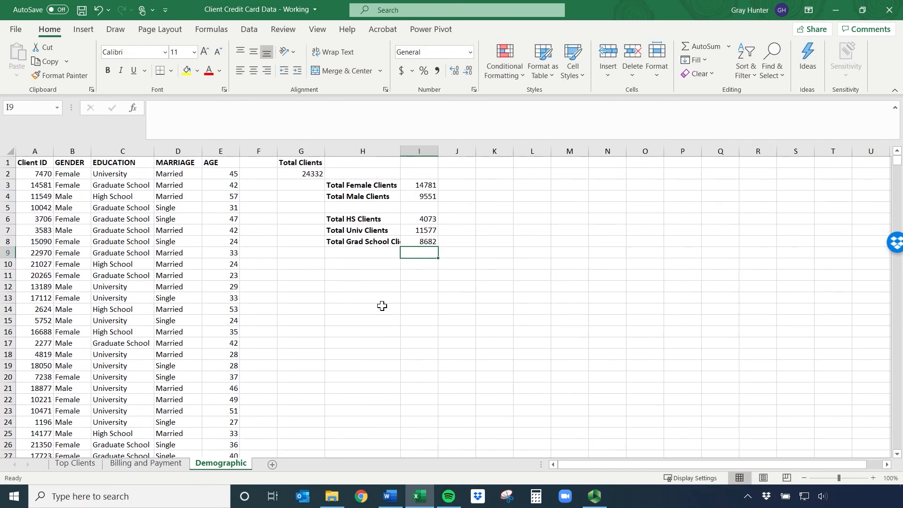
pyautogui.doubleClick(401, 151)
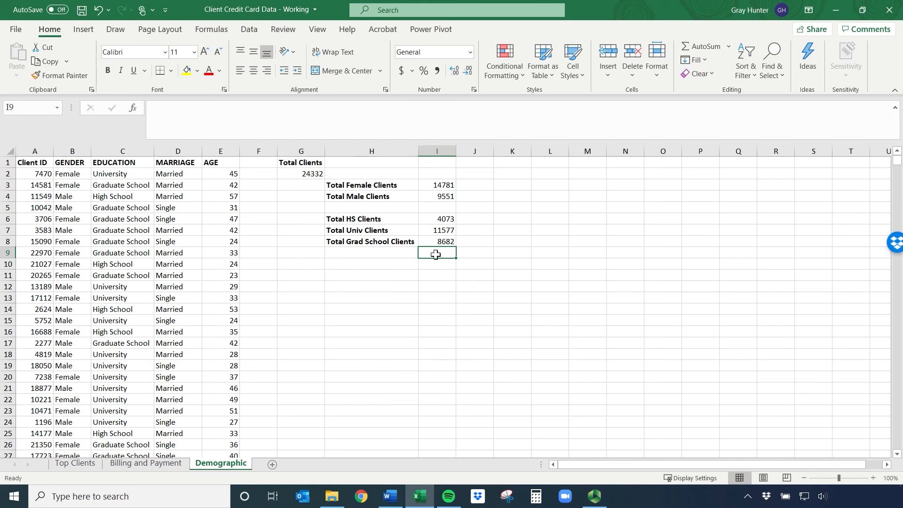
# Check the three education counts against the total in G2 with =SUM(I6:I8) in I9, and clear the cell again
pyautogui.write('=sum')
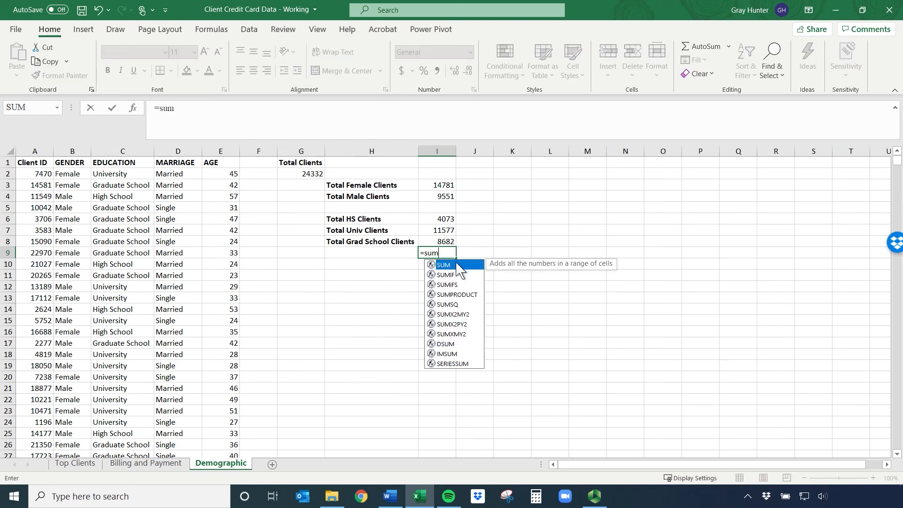
pyautogui.doubleClick(458, 265)
pyautogui.moveTo(442, 219); pyautogui.dragTo(445, 238)
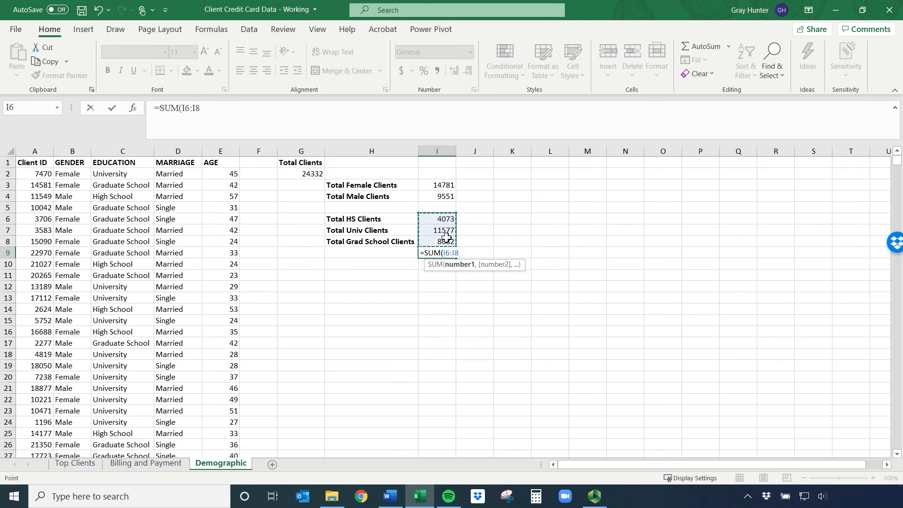
pyautogui.press('Return')
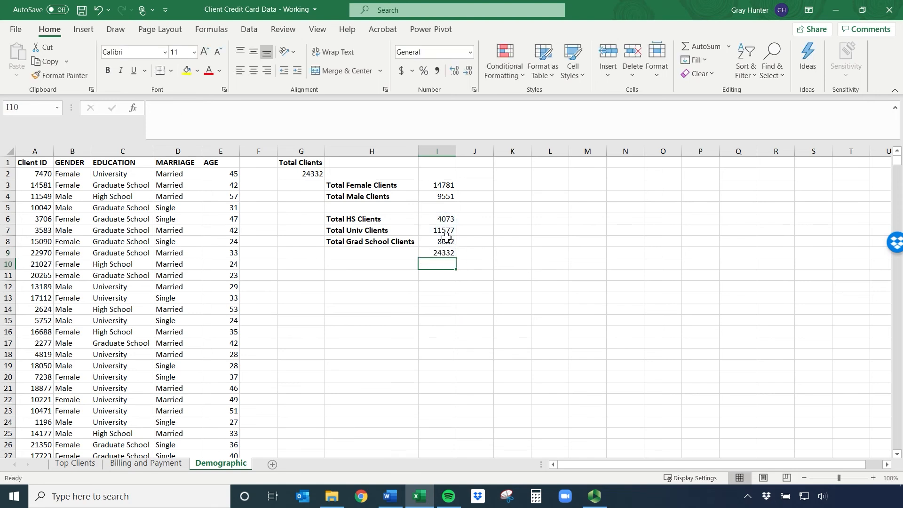
pyautogui.click(295, 176)
pyautogui.click(437, 253)
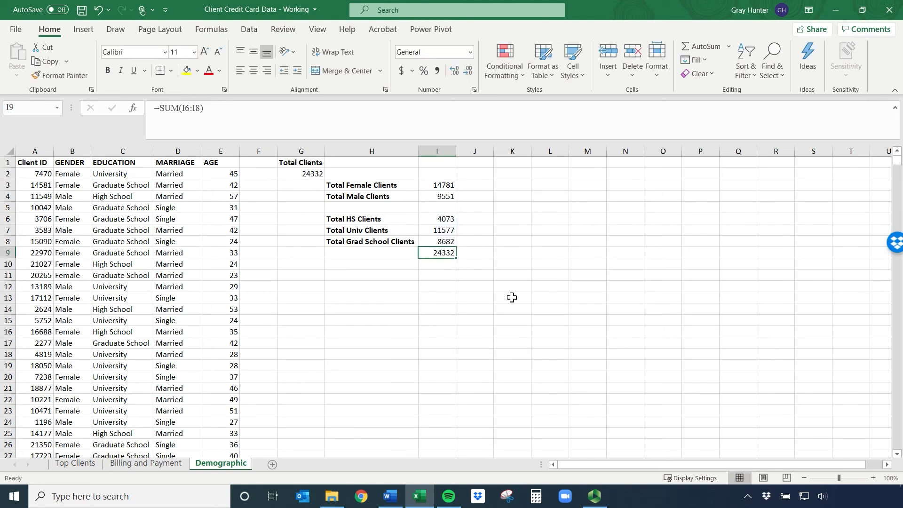
pyautogui.press('BackSpace')
pyautogui.press('Return')
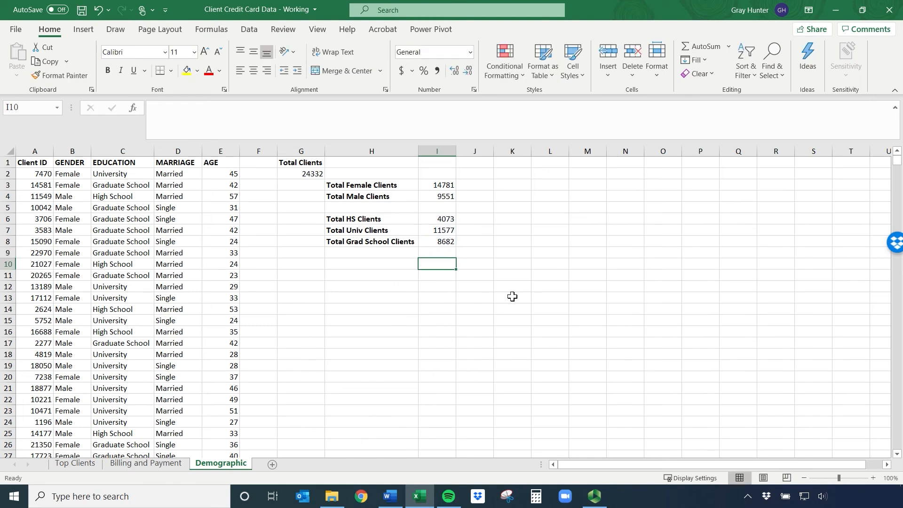
# Switch to the Billing and Payment sheet
pyautogui.click(142, 470)
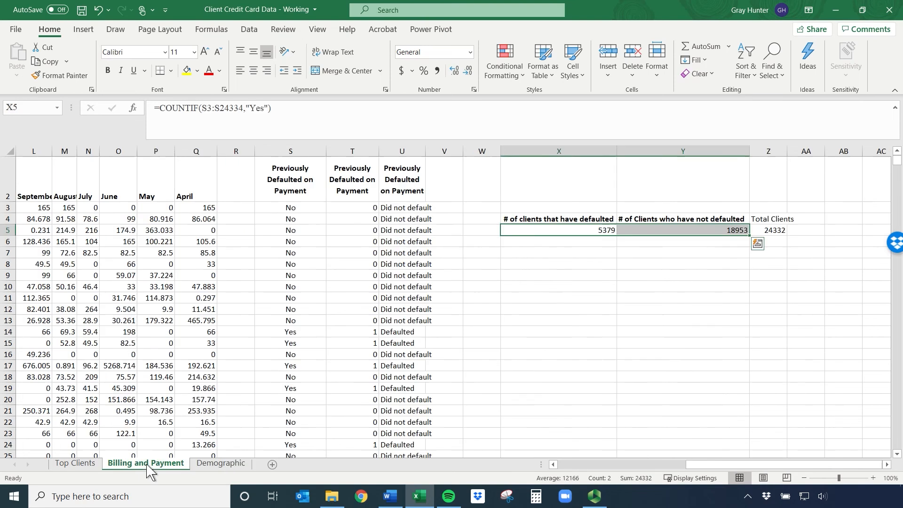
pyautogui.moveTo(699, 466); pyautogui.dragTo(700, 466)
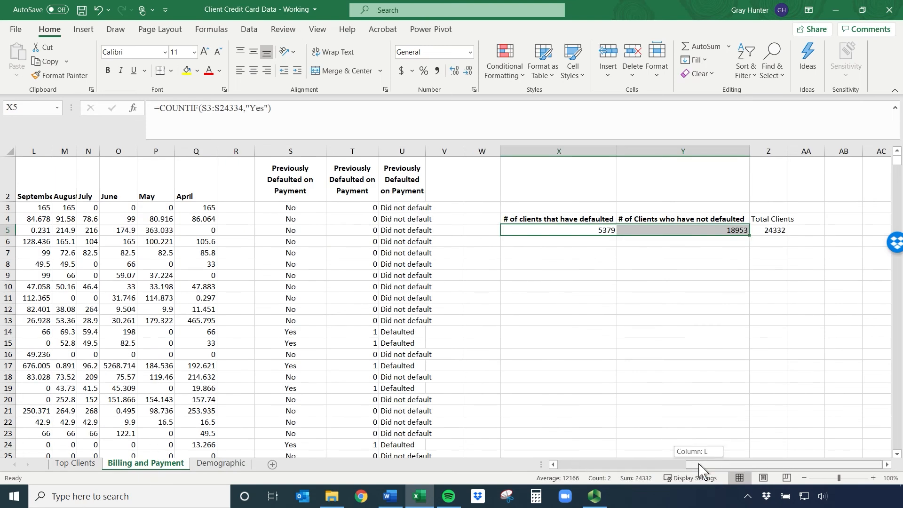
pyautogui.moveTo(700, 465); pyautogui.dragTo(700, 464)
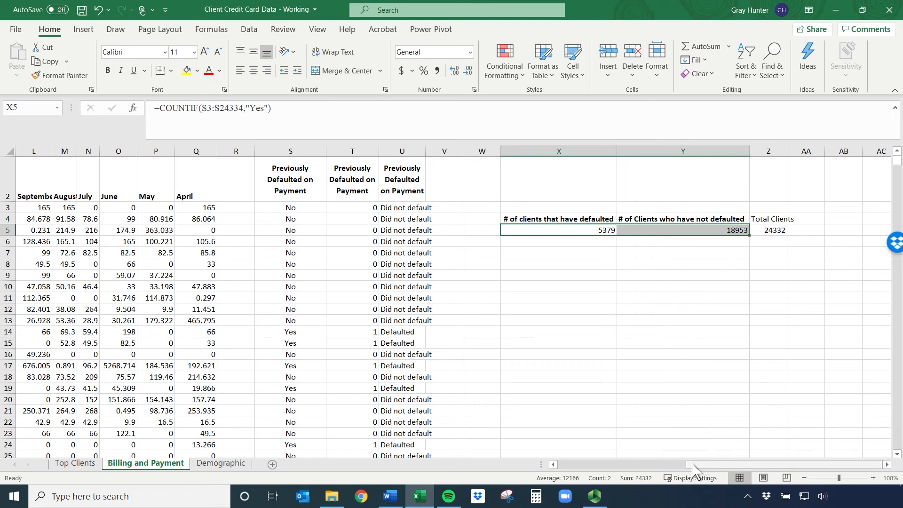
pyautogui.click(531, 251)
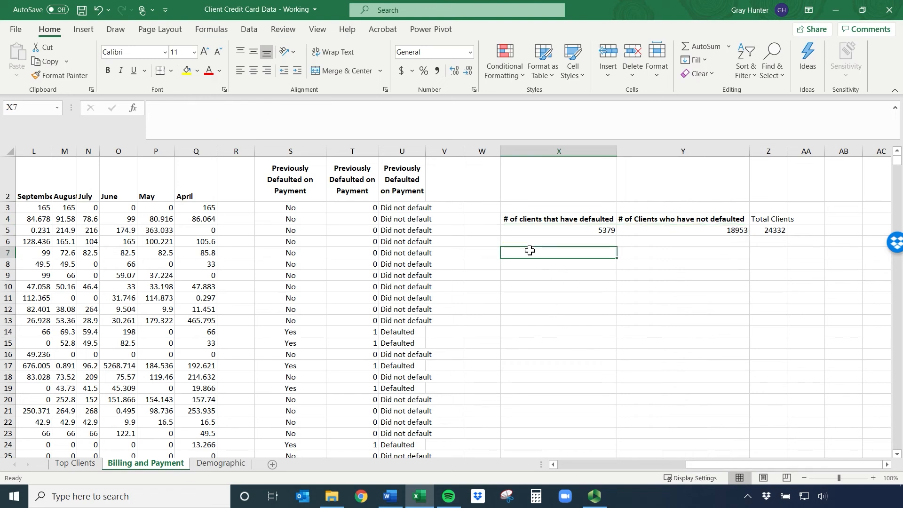
pyautogui.write('Credit Limit fo')
pyautogui.press('BackSpace')
pyautogui.press('BackSpace')
pyautogui.press('BackSpace')
pyautogui.write('if Defualted')
pyautogui.press('BackSpace')
pyautogui.press('BackSpace')
pyautogui.press('BackSpace')
pyautogui.press('BackSpace')
pyautogui.press('BackSpace')
pyautogui.press('BackSpace')
pyautogui.press('BackSpace')
pyautogui.press('BackSpace')
pyautogui.press('BackSpace')
pyautogui.press('BackSpace')
pyautogui.press('BackSpace')
pyautogui.press('BackSpace')
pyautogui.press('BackSpace')
pyautogui.press('BackSpace')
pyautogui.press('BackSpace')
pyautogui.press('BackSpace')
pyautogui.press('BackSpace')
pyautogui.press('BackSpace')
pyautogui.press('BackSpace')
pyautogui.press('BackSpace')
pyautogui.press('BackSpace')
pyautogui.press('BackSpace')
pyautogui.press('BackSpace')
pyautogui.press('BackSpace')
pyautogui.press('BackSpace')
pyautogui.press('Return')
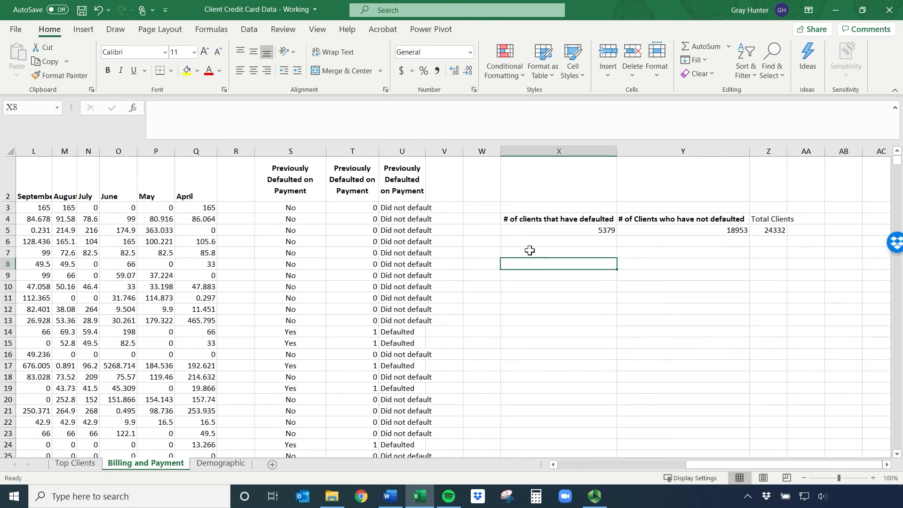
# Examine the Credit Limit column and the Previously Defaulted columns, including the IF formula in T3
pyautogui.moveTo(693, 466); pyautogui.dragTo(555, 466)
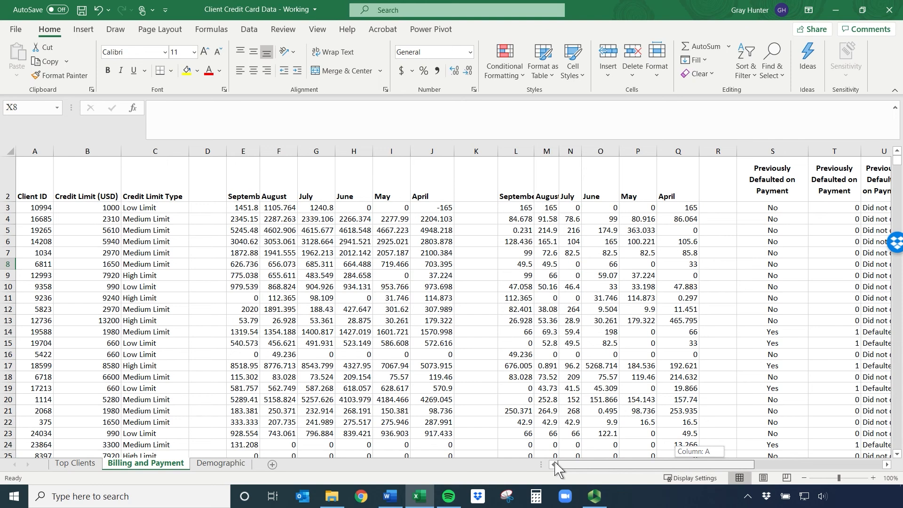
pyautogui.moveTo(556, 463); pyautogui.dragTo(288, 431)
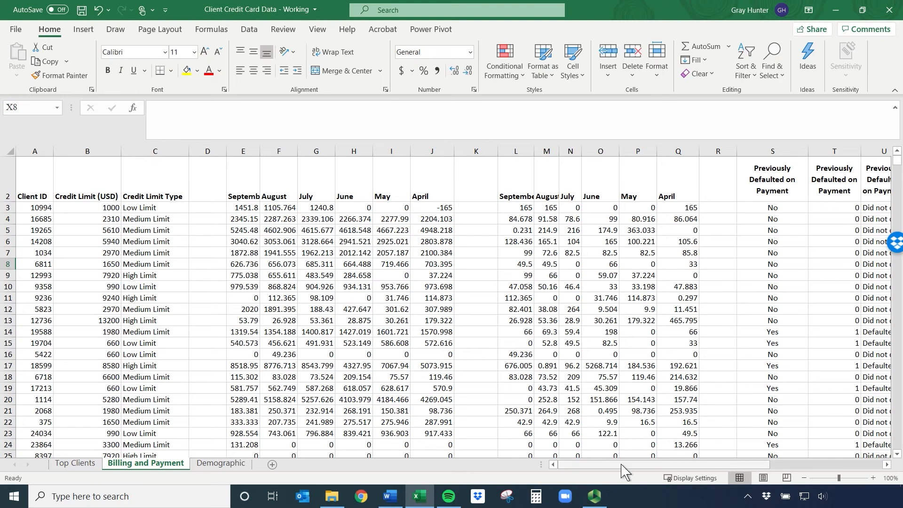
pyautogui.moveTo(624, 471); pyautogui.dragTo(723, 468)
pyautogui.moveTo(695, 223); pyautogui.dragTo(800, 227)
pyautogui.click(705, 252)
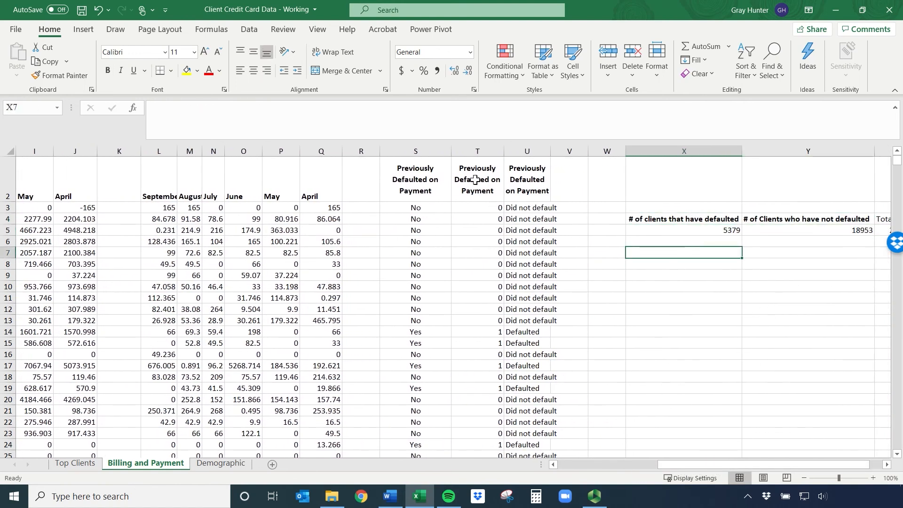
pyautogui.moveTo(473, 168); pyautogui.dragTo(480, 333)
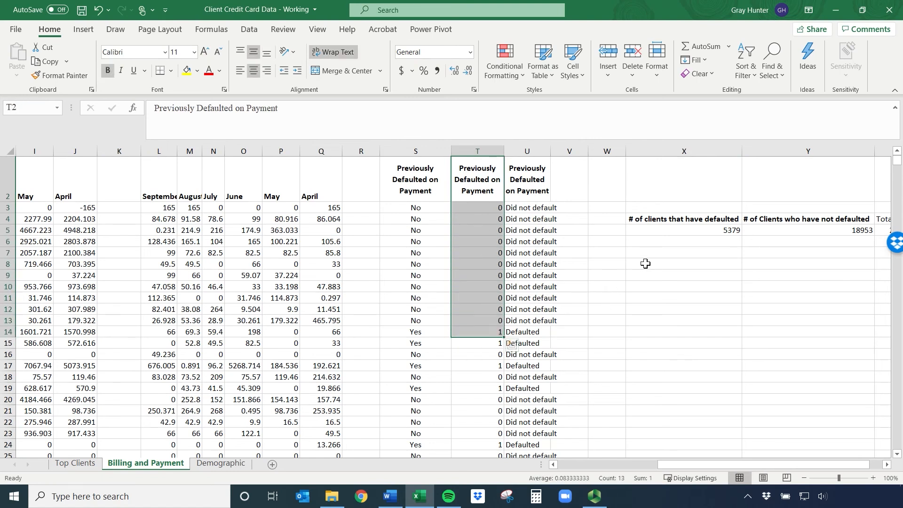
pyautogui.click(484, 207)
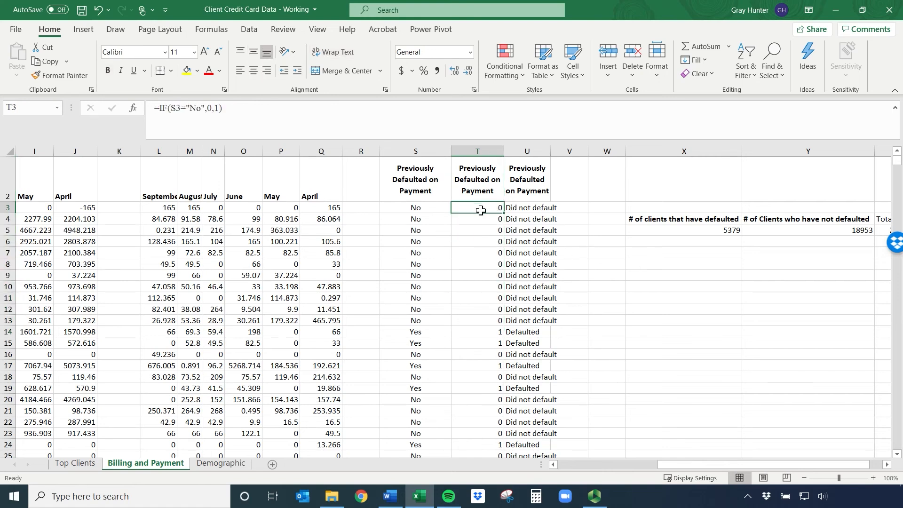
pyautogui.click(433, 210)
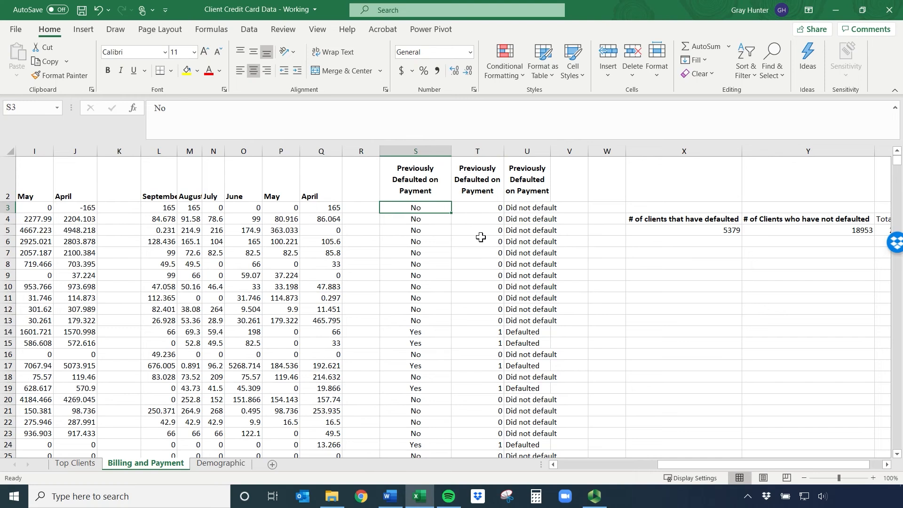
pyautogui.click(653, 264)
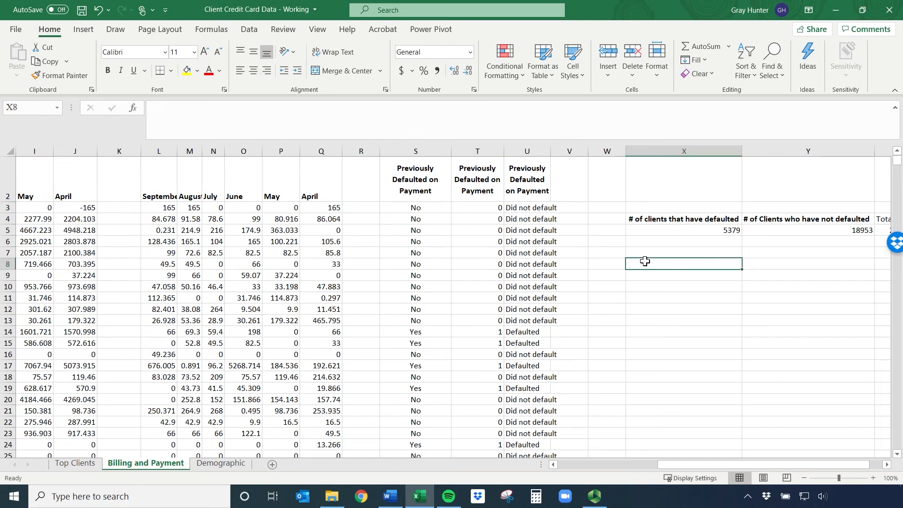
# Enter the label "Total Credit Limit of Defaulters" in X7, below the count of clients that have defaulted
pyautogui.click(655, 251)
pyautogui.write('Total')
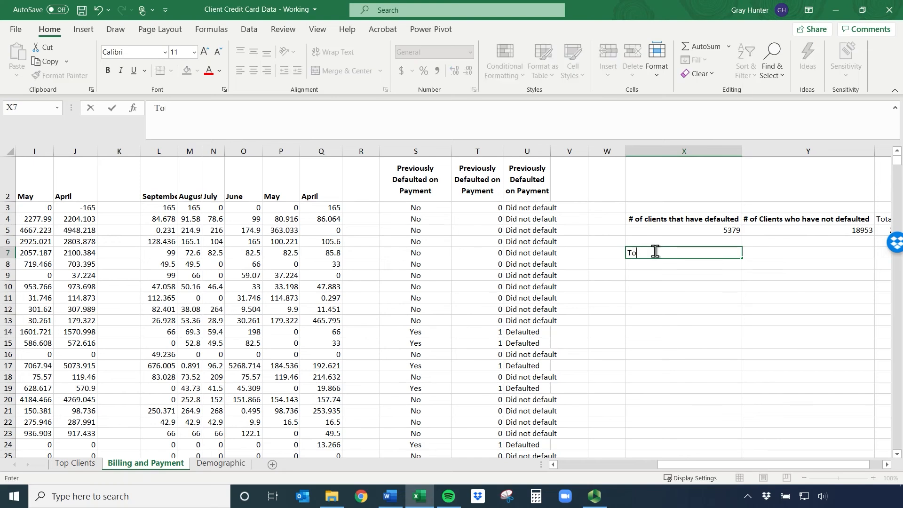
pyautogui.write('dit Limit of Def')
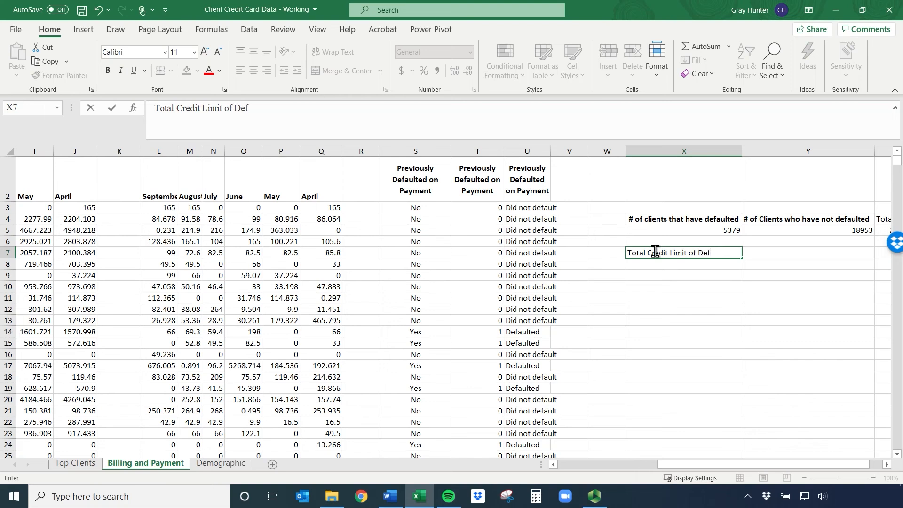
pyautogui.press('BackSpace')
pyautogui.press('BackSpace')
pyautogui.press('Return')
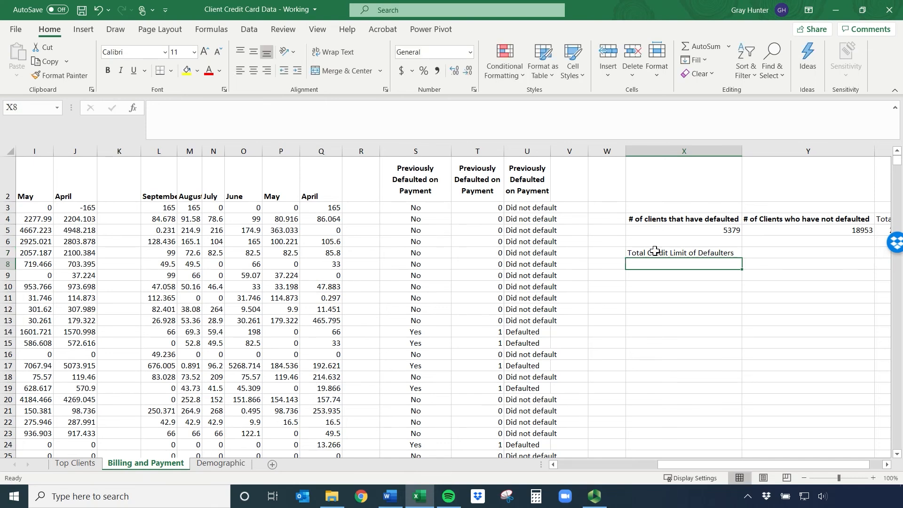
# Enter the label "Average CL of Defaulters" in X10
pyautogui.press('Down')
pyautogui.press('Down')
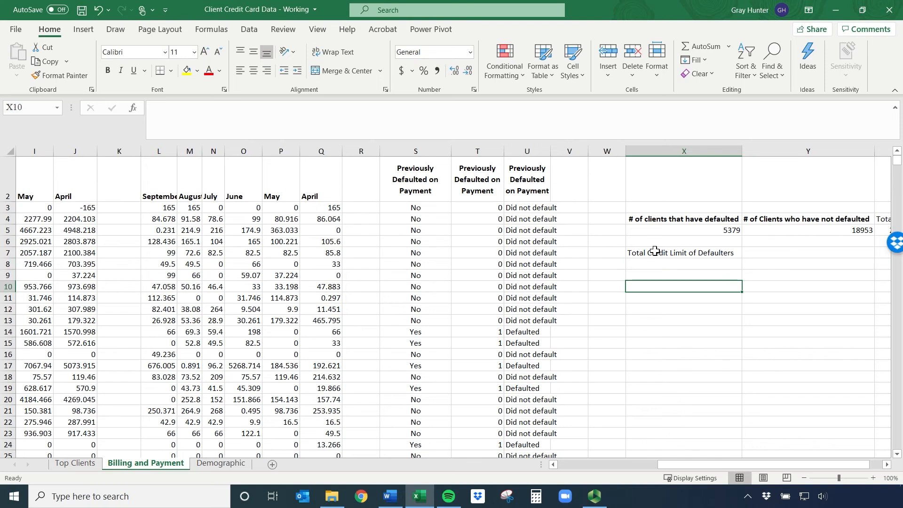
pyautogui.write('Average CL of Defaulters')
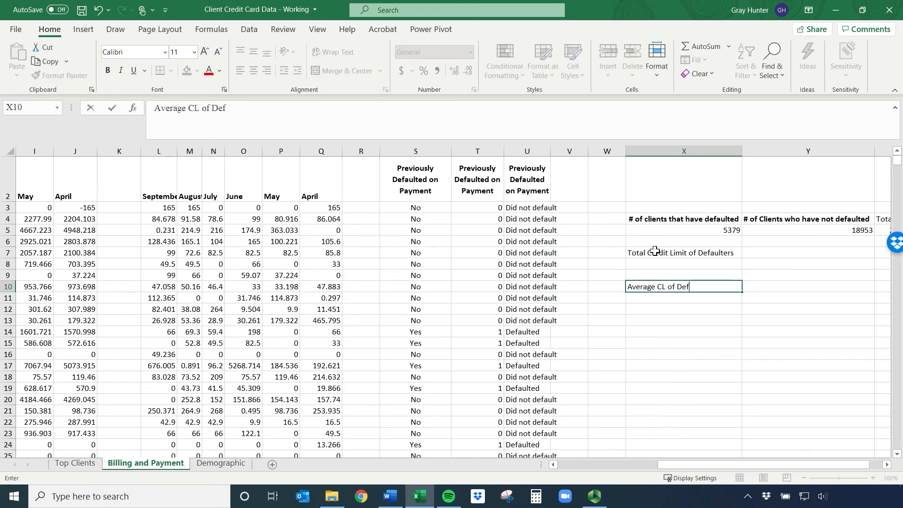
pyautogui.press('Return')
# Begin a SUMIF formula in X8, under the Total Credit Limit of Defaulters label
pyautogui.press('Up')
pyautogui.press('Up')
pyautogui.press('Up')
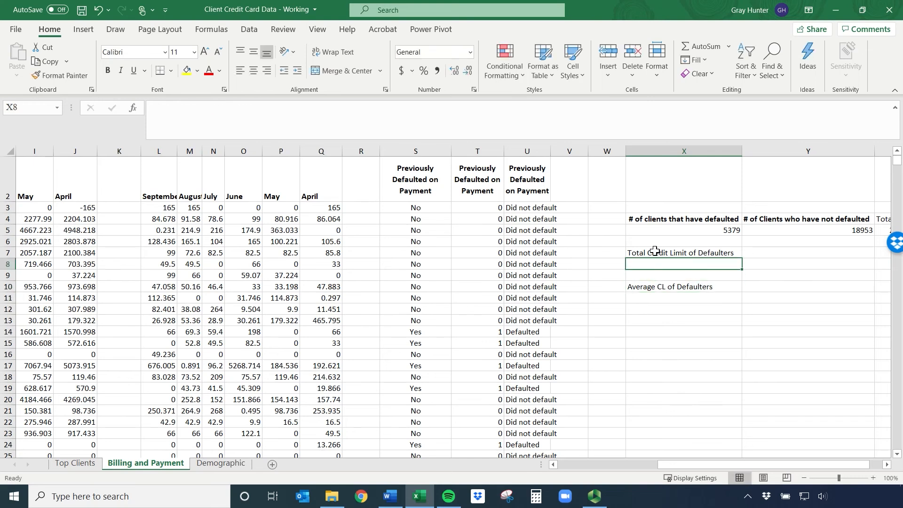
pyautogui.write('=sumig')
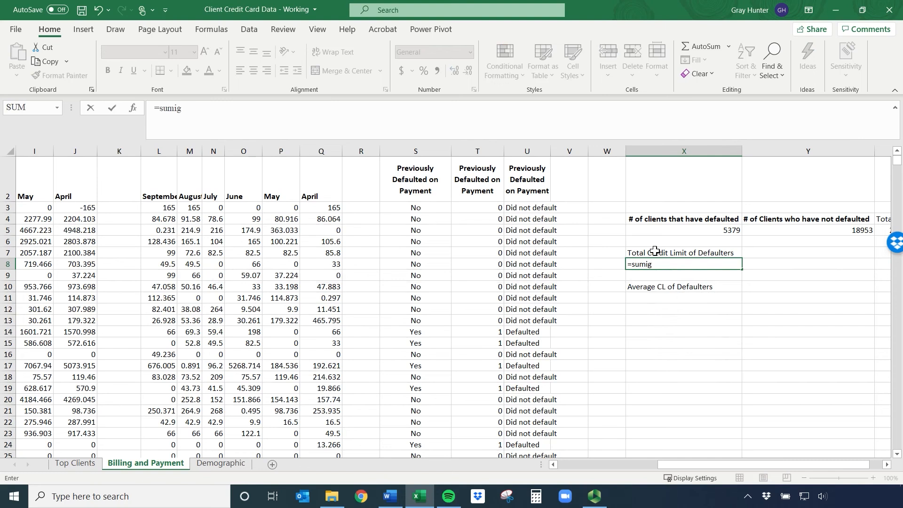
pyautogui.press('BackSpace')
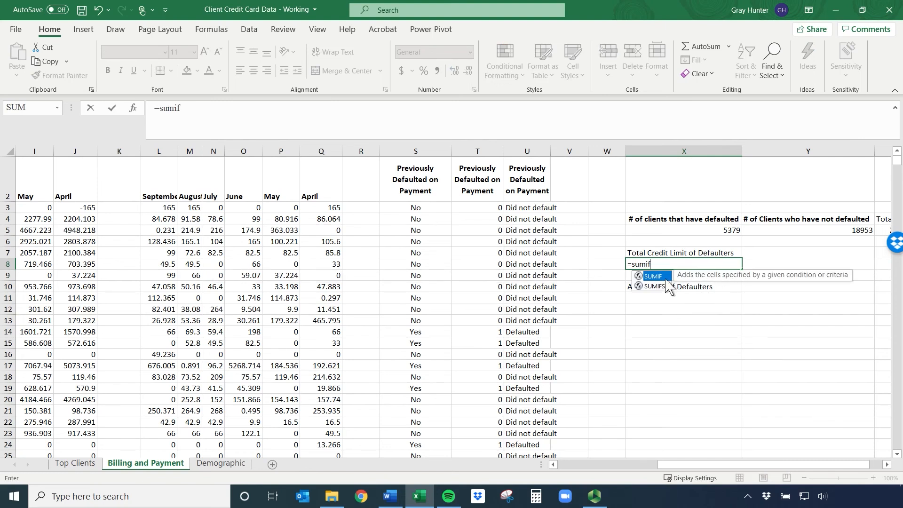
pyautogui.doubleClick(652, 277)
pyautogui.moveTo(675, 467); pyautogui.dragTo(515, 476)
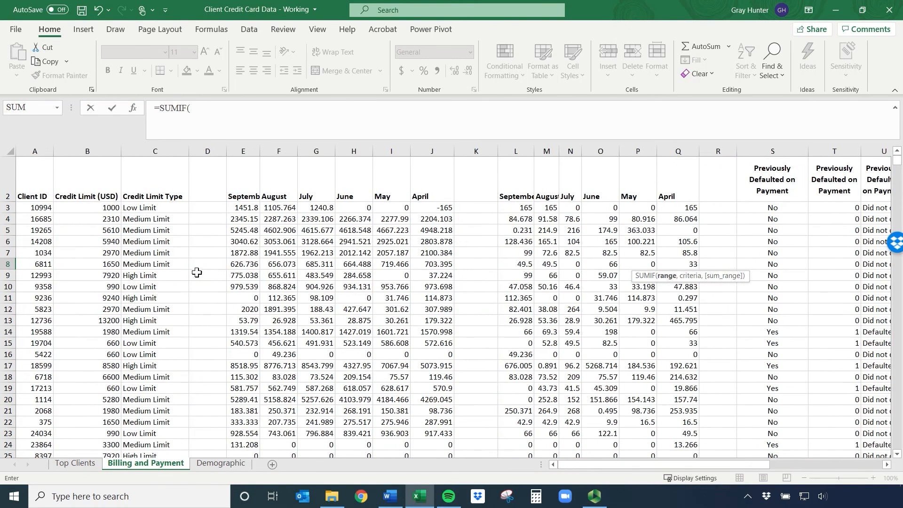
pyautogui.click(95, 206)
pyautogui.hotkey('ctrl', 'shift', 'Down')
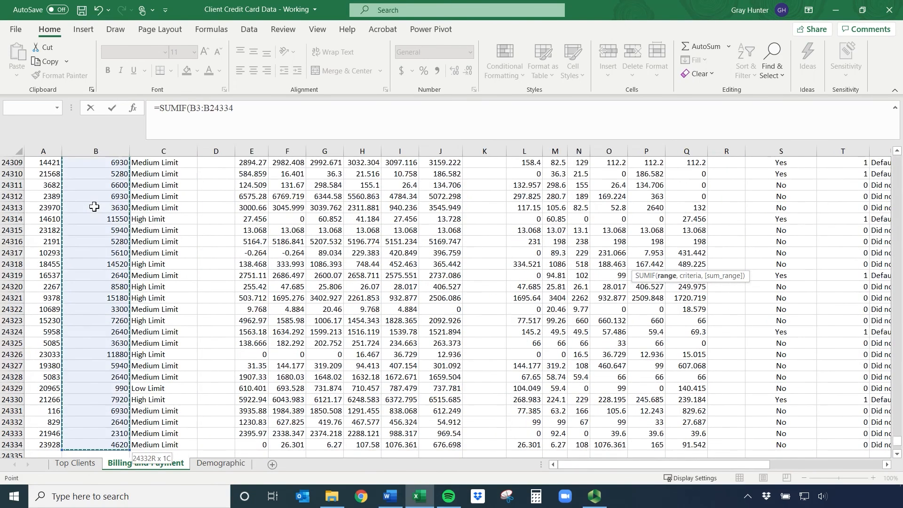
pyautogui.write(',')
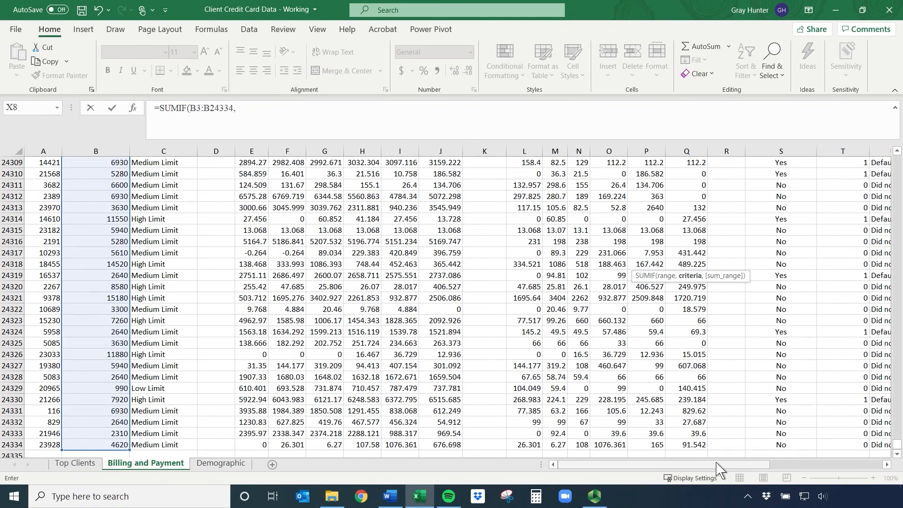
pyautogui.moveTo(719, 468); pyautogui.dragTo(830, 468)
pyautogui.scroll(20, 574, 309)
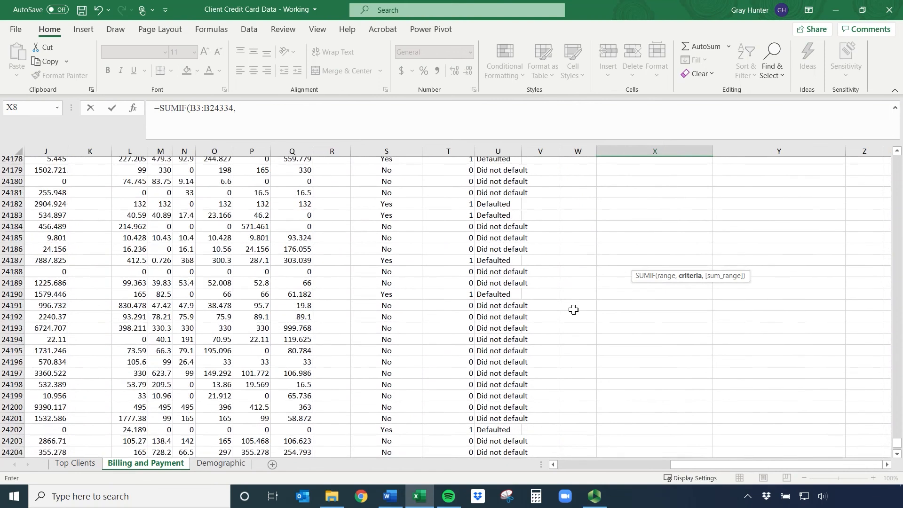
pyautogui.scroll(20, 574, 310)
pyautogui.scroll(20, 579, 297)
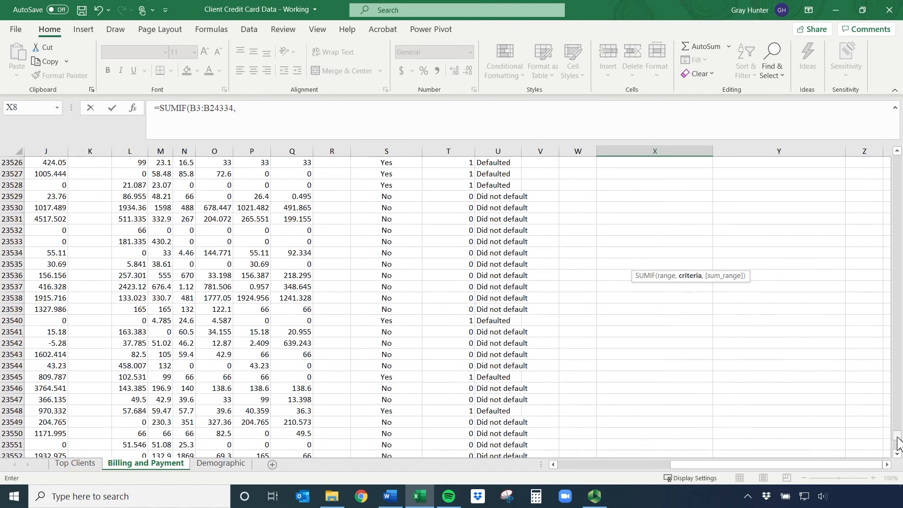
pyautogui.click(267, 118)
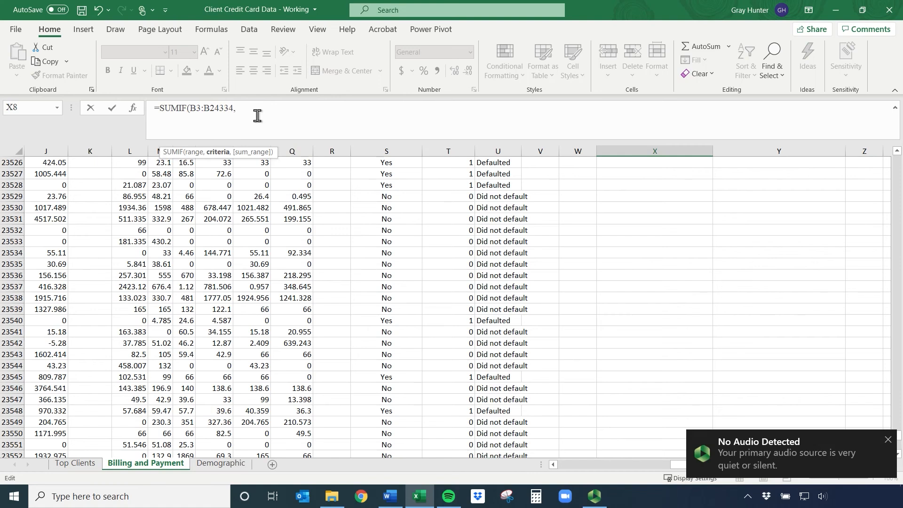
pyautogui.moveTo(258, 116); pyautogui.dragTo(191, 115)
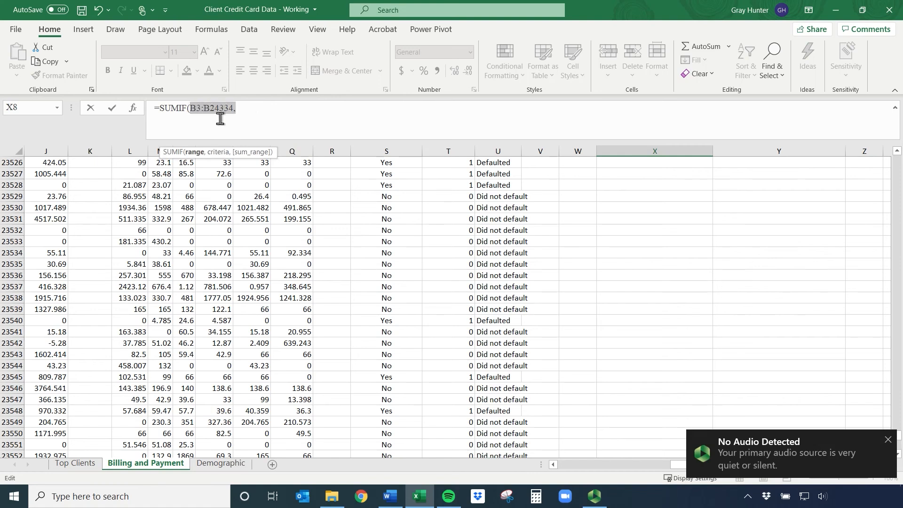
pyautogui.press('BackSpace')
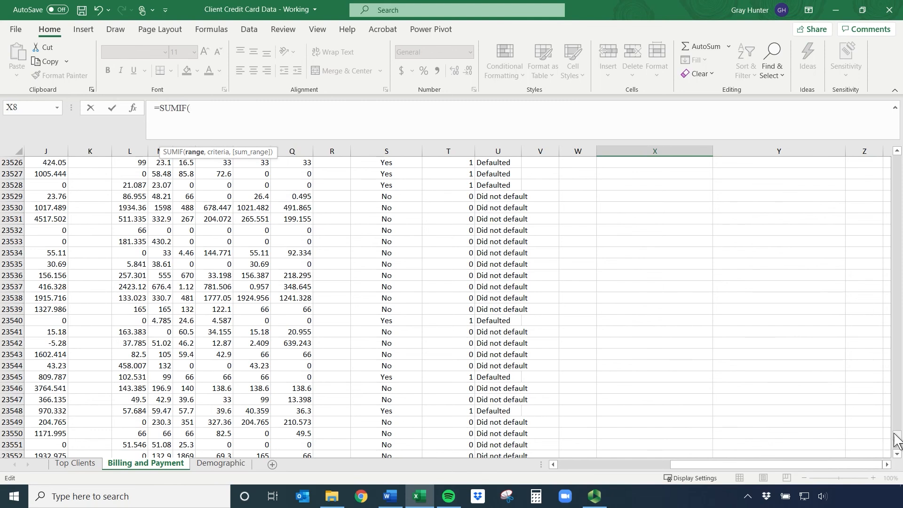
# Total the defaulters' credit limits by completing the formula in X8 as =SUMIF(U3:U24334,"Defaulted",B3:B24334)
pyautogui.moveTo(897, 442); pyautogui.dragTo(897, 141)
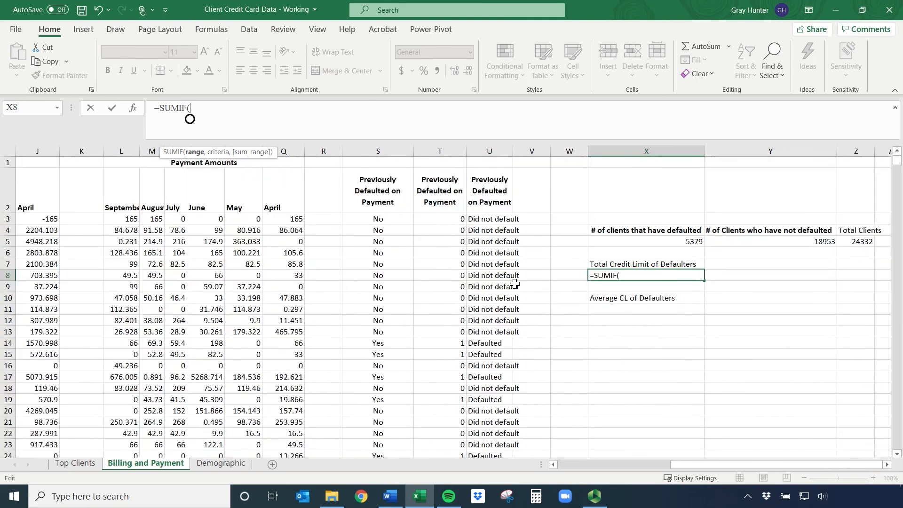
pyautogui.click(477, 219)
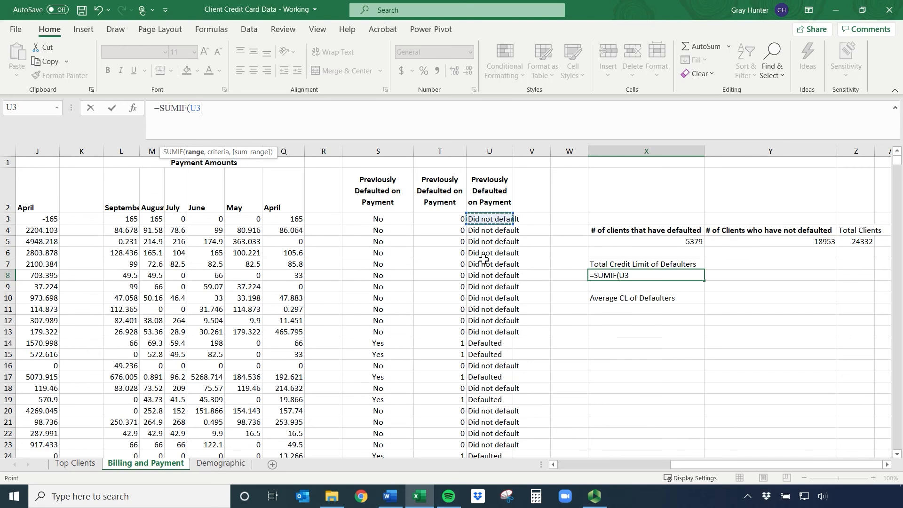
pyautogui.hotkey('ctrl', 'shift', 'Down')
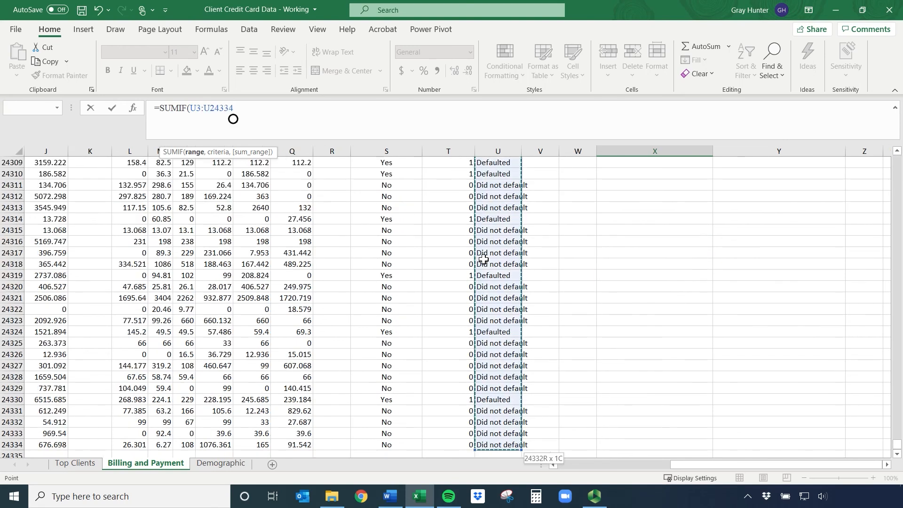
pyautogui.write(',"Defaulted')
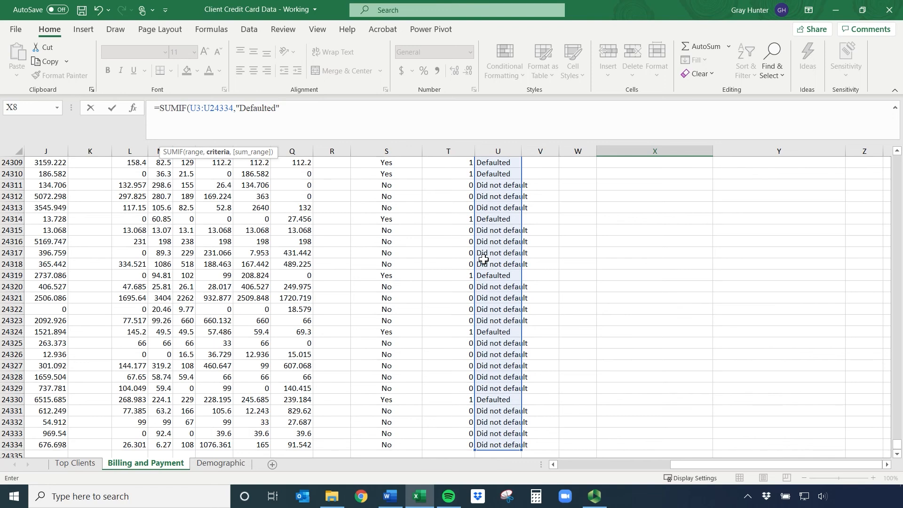
pyautogui.write(',')
pyautogui.moveTo(695, 466); pyautogui.dragTo(545, 471)
pyautogui.moveTo(897, 445); pyautogui.dragTo(897, 160)
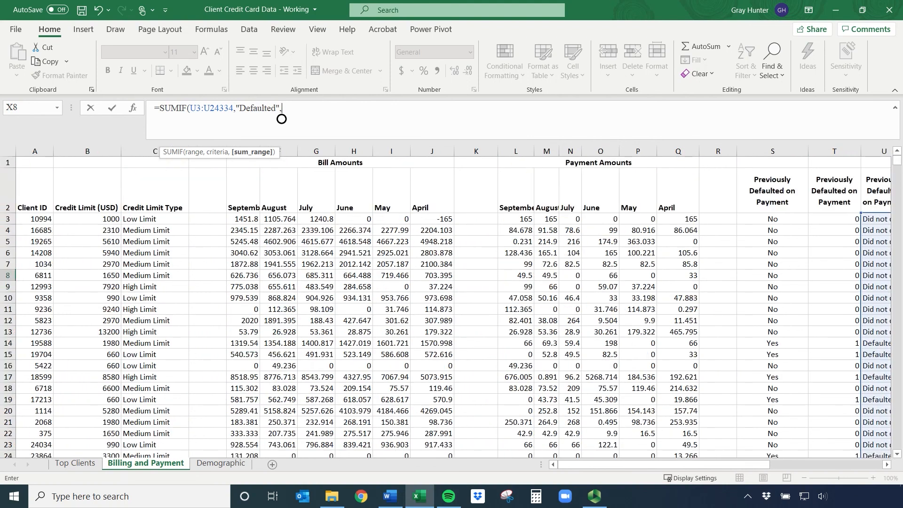
pyautogui.click(102, 219)
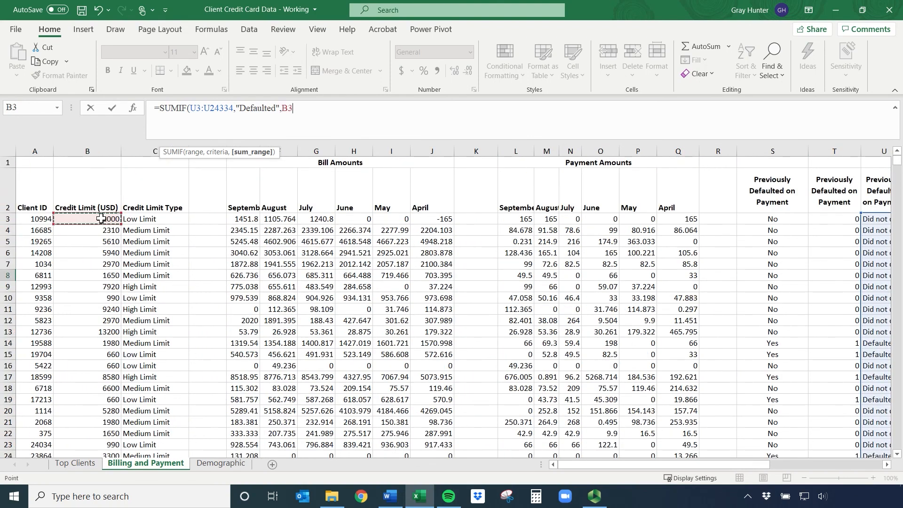
pyautogui.hotkey('ctrl', 'shift', 'Down')
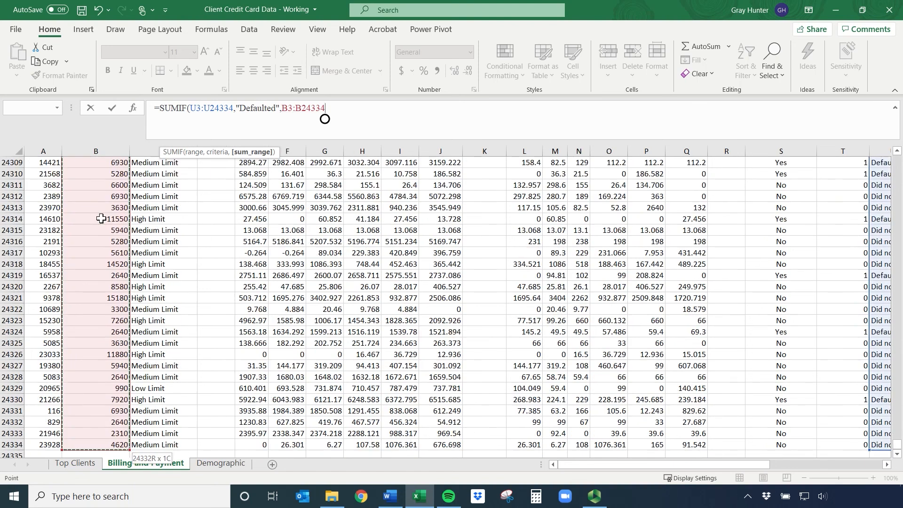
pyautogui.press('Return')
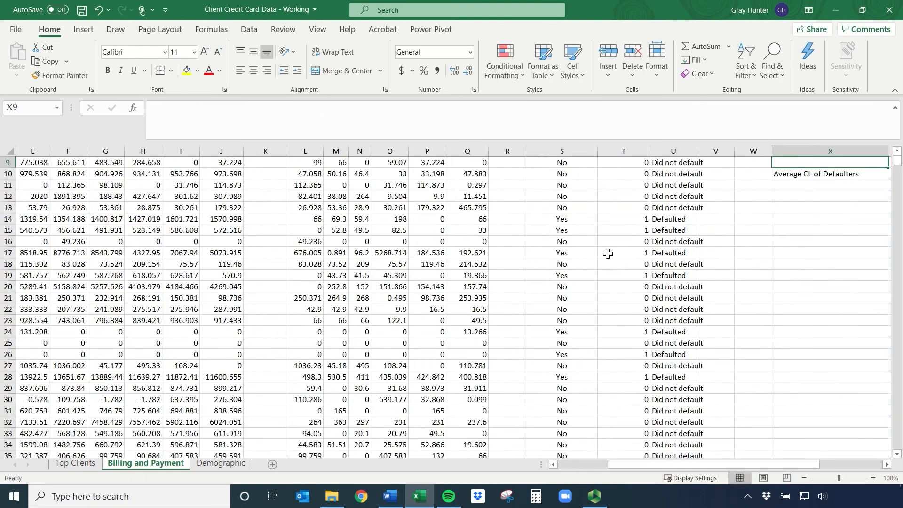
# Review the SUMIF formula and its result in X8
pyautogui.moveTo(745, 465); pyautogui.dragTo(812, 466)
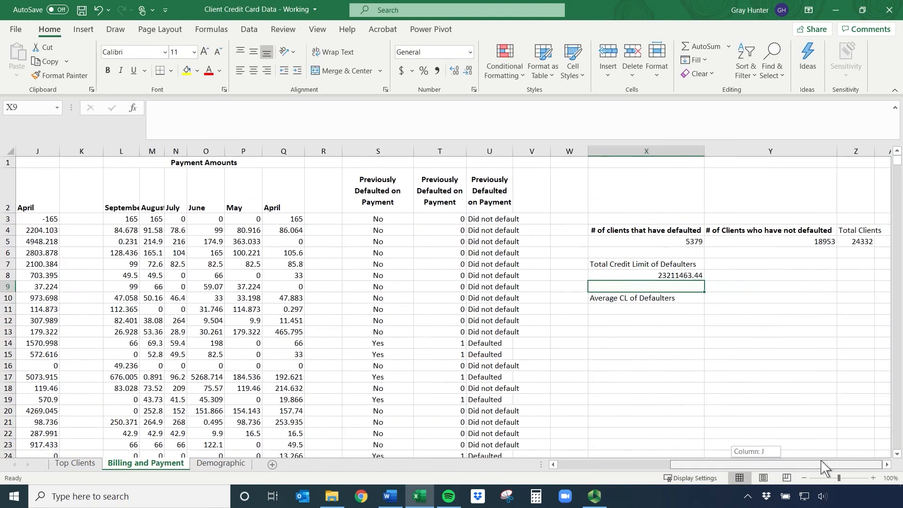
pyautogui.click(670, 276)
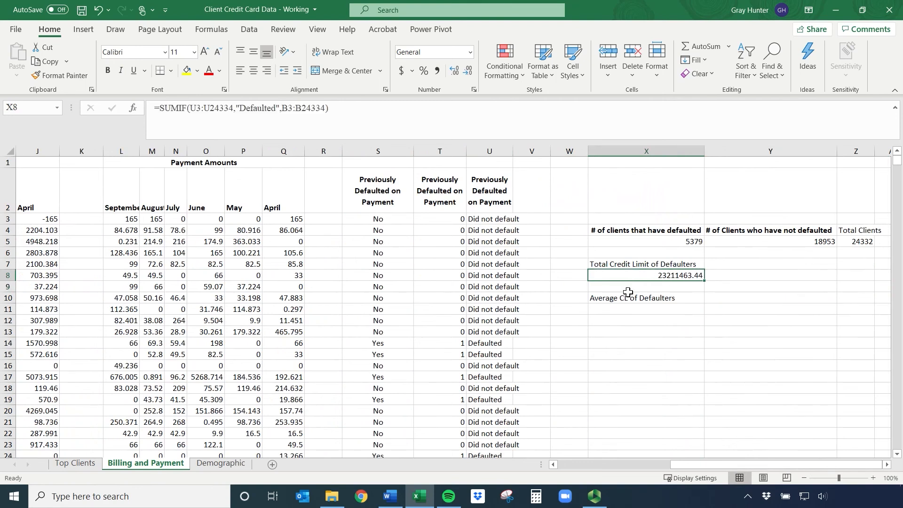
pyautogui.click(640, 310)
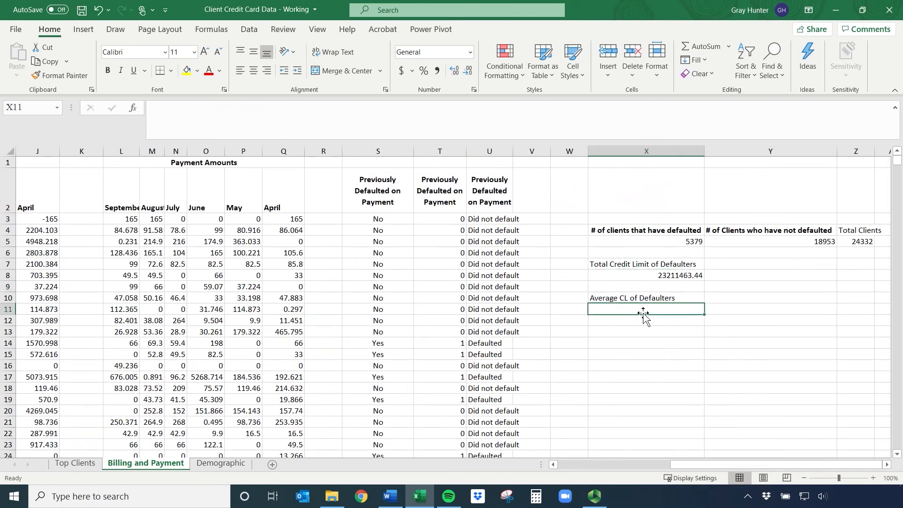
pyautogui.click(661, 269)
pyautogui.click(655, 274)
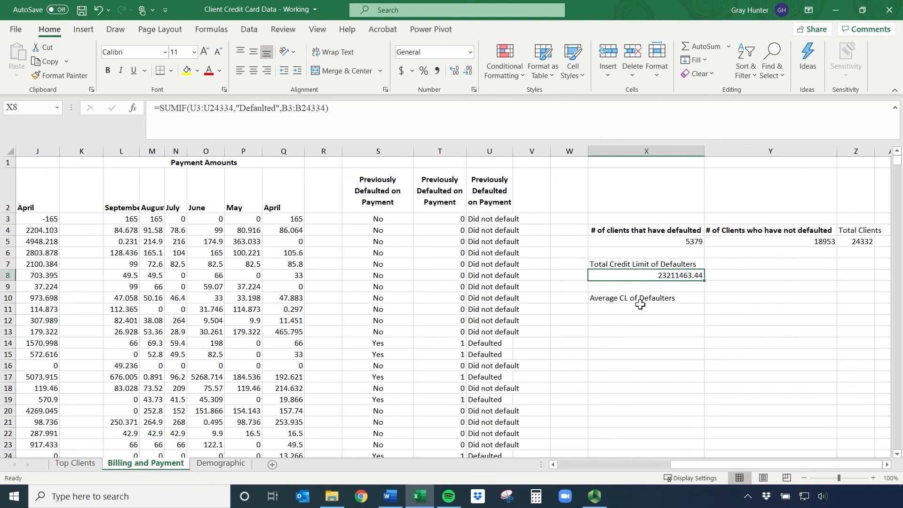
# Calculate the defaulters' average credit limit in X11 with the formula =X8/X5
pyautogui.click(656, 310)
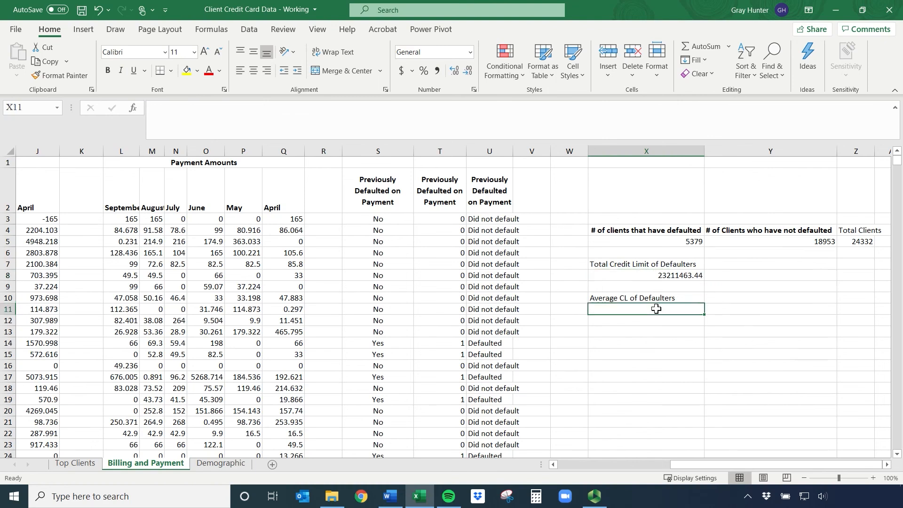
pyautogui.write('=')
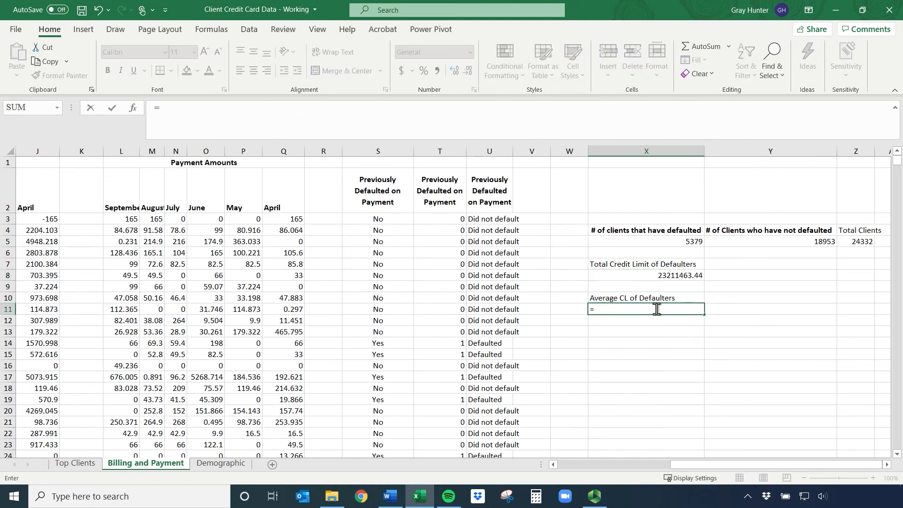
pyautogui.click(658, 276)
pyautogui.write('/')
pyautogui.click(692, 243)
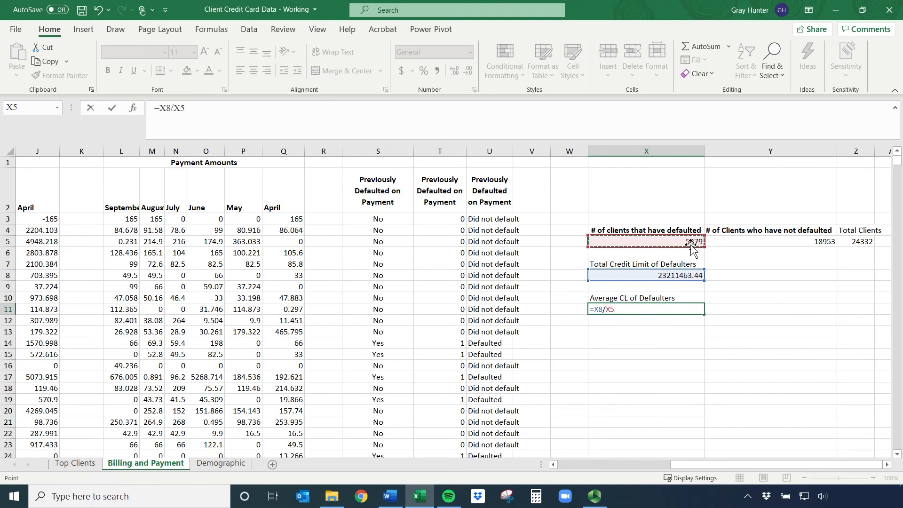
pyautogui.press('Return')
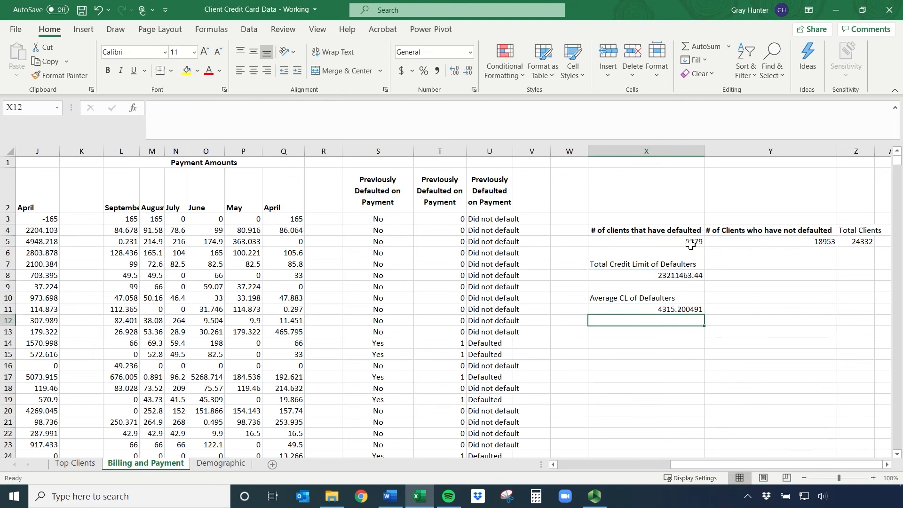
# Copy the total credit limit label from X7 to Y7 and edit it to read "Total Credit Limit of Non Defaulters"
pyautogui.click(701, 265)
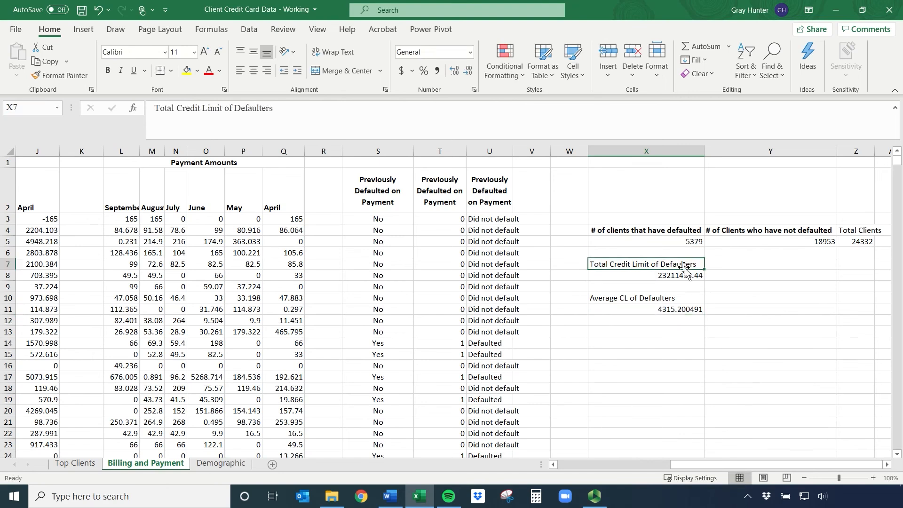
pyautogui.hotkey('ctrl', 'c')
pyautogui.click(738, 264)
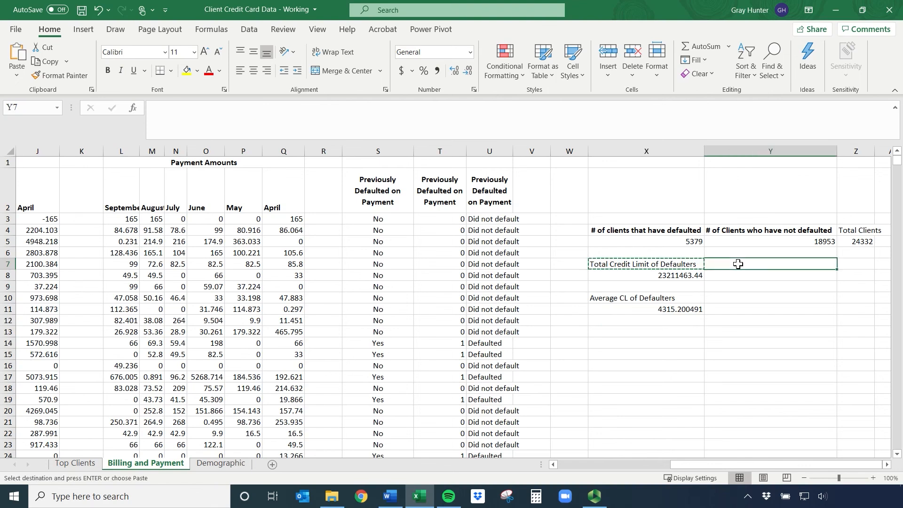
pyautogui.hotkey('ctrl', 'v')
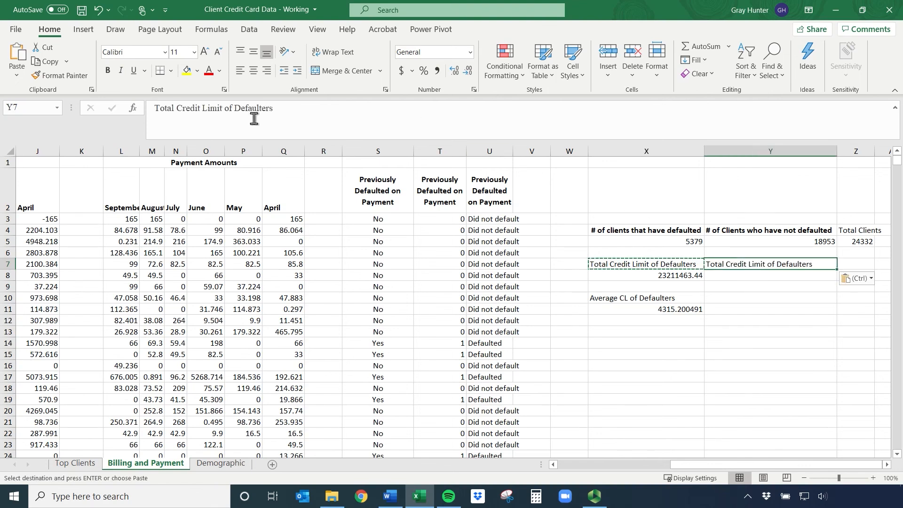
pyautogui.click(239, 109)
pyautogui.write('Non')
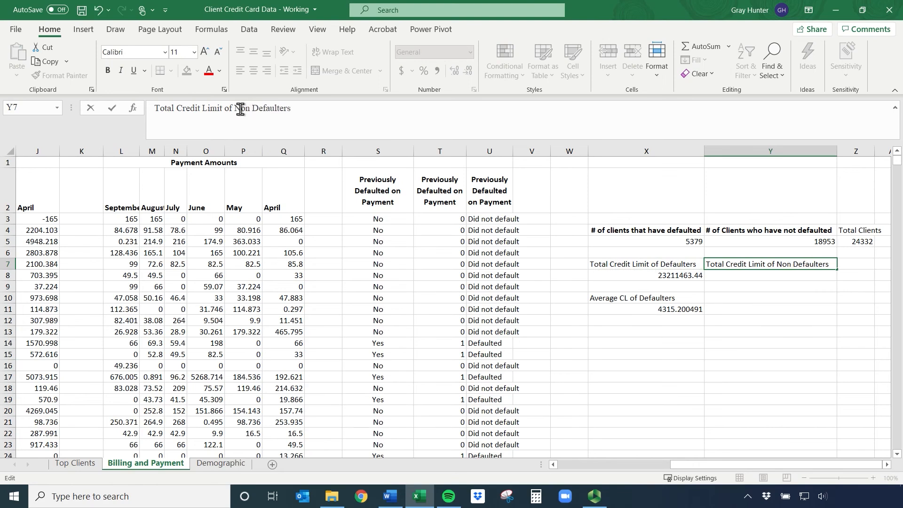
pyautogui.press('Return')
# Copy the average label from X10 to Y10 and edit it to read "Average CL of Non Defaulters"
pyautogui.click(723, 300)
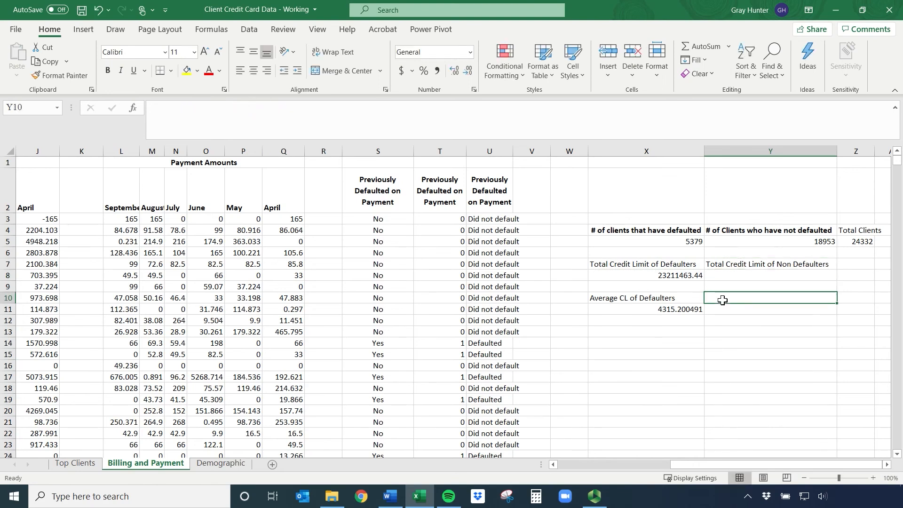
pyautogui.press('Left')
pyautogui.hotkey('ctrl', 'c')
pyautogui.press('Right')
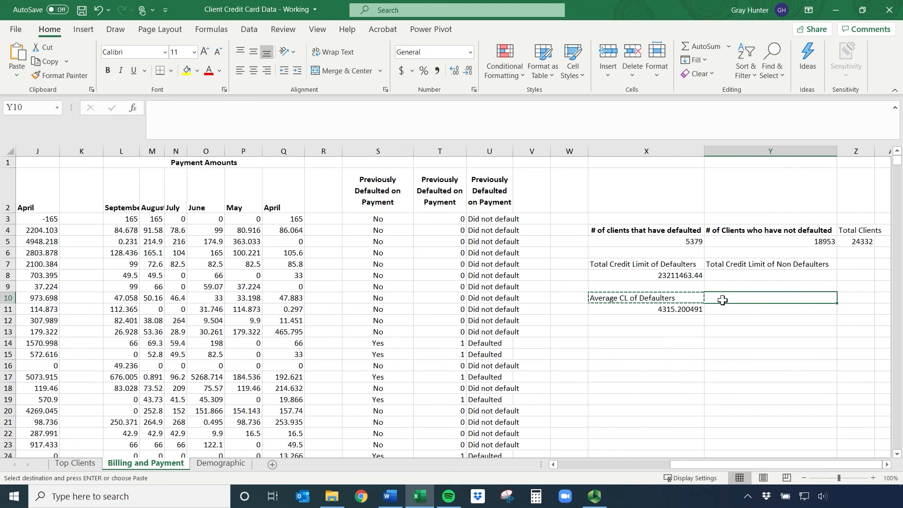
pyautogui.hotkey('ctrl', 'v')
pyautogui.click(213, 109)
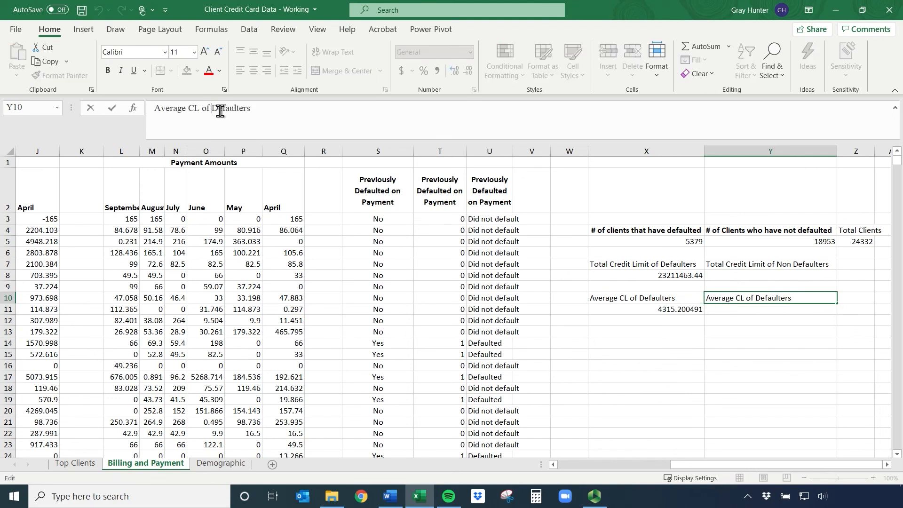
pyautogui.write('Non')
pyautogui.press('Return')
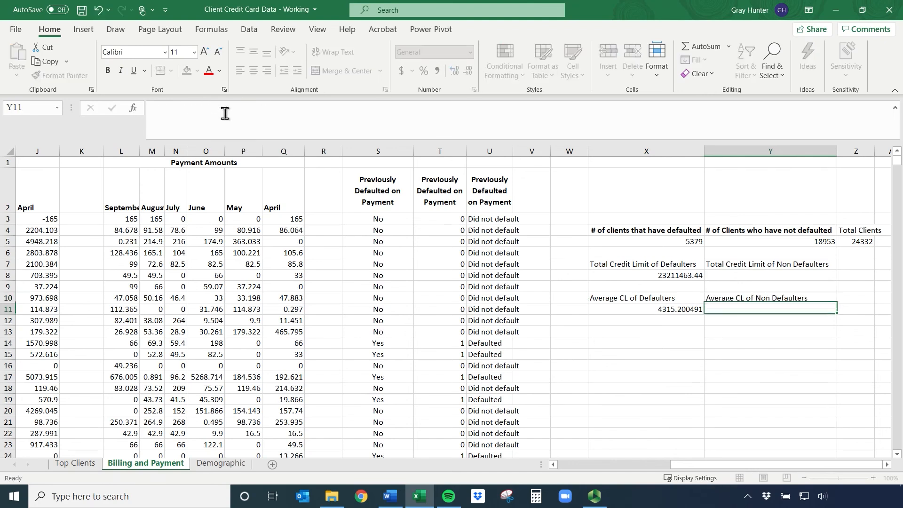
# Begin a SUMIF formula in Y8 with the range U3:U24334 and the criterion "Did not default"
pyautogui.press('Up')
pyautogui.press('Up')
pyautogui.press('Up')
pyautogui.write('=sumif(')
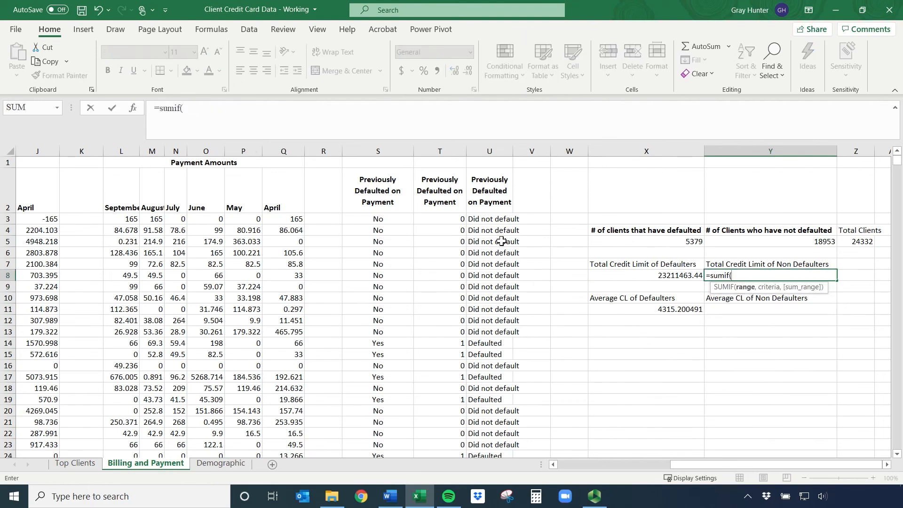
pyautogui.click(483, 220)
pyautogui.hotkey('ctrl', 'shift', 'Down')
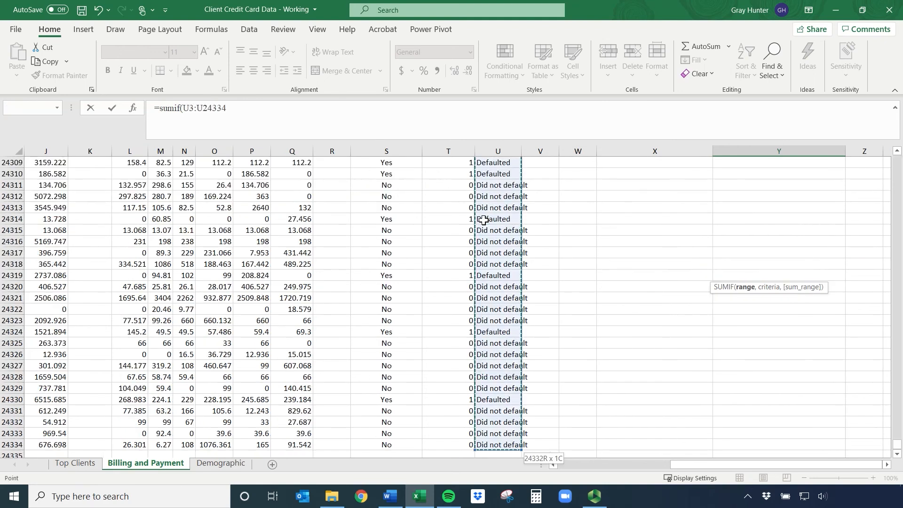
pyautogui.write(',"Did not default')
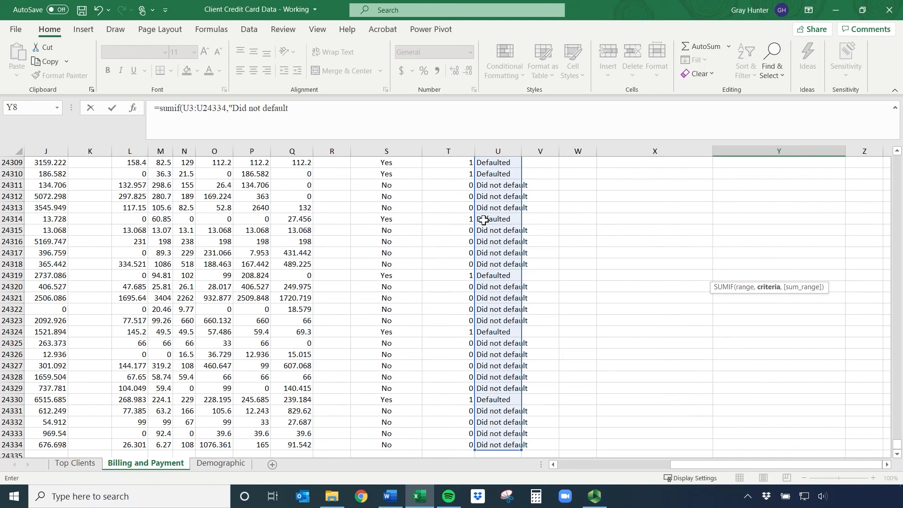
pyautogui.write(',')
# Complete the SUMIF formula in Y8 with the credit limits B3:B24334 as the sum range, and check the finished formula
pyautogui.moveTo(898, 444); pyautogui.dragTo(898, 158)
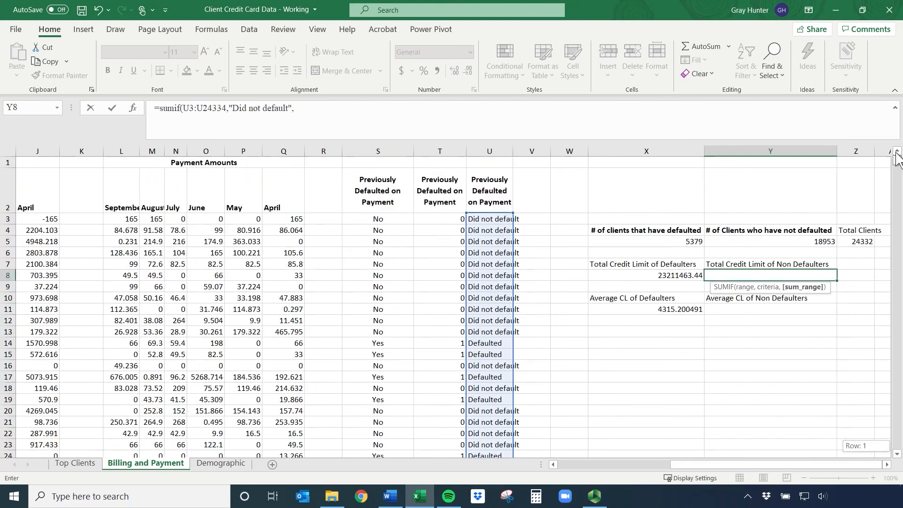
pyautogui.moveTo(764, 465); pyautogui.dragTo(536, 468)
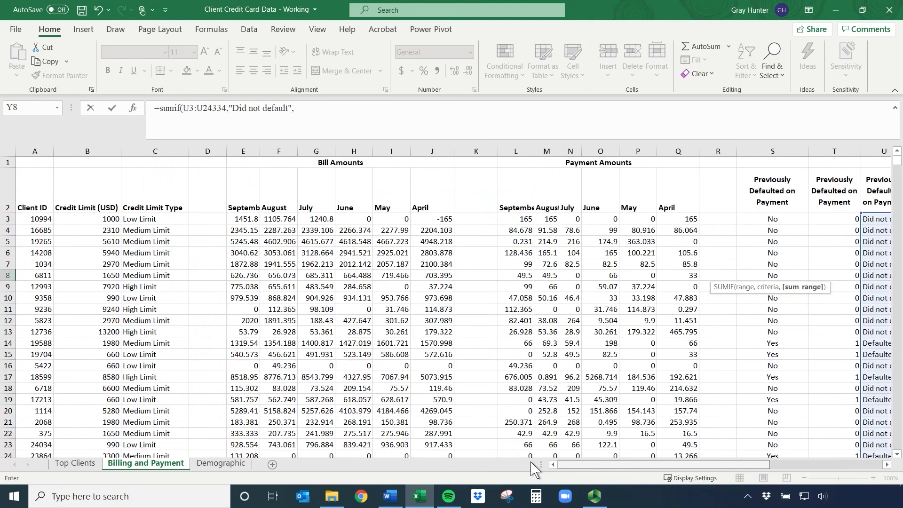
pyautogui.click(96, 217)
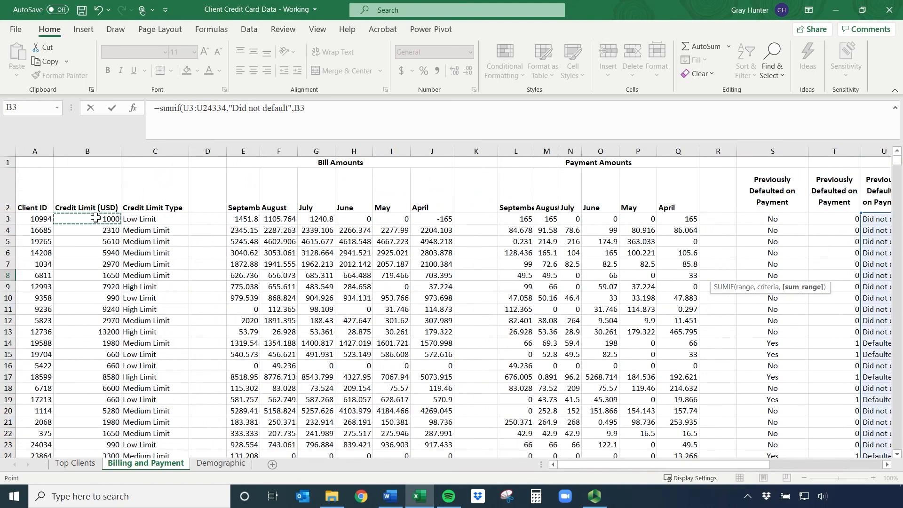
pyautogui.hotkey('ctrl', 'shift', 'Down')
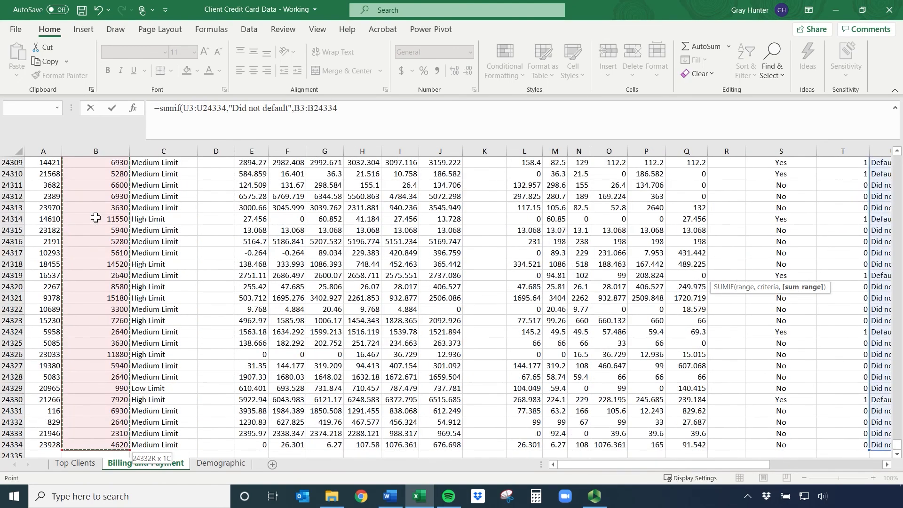
pyautogui.hotkey('ctrl', 'Return')
pyautogui.press('Down')
pyautogui.scroll(3, 806, 265)
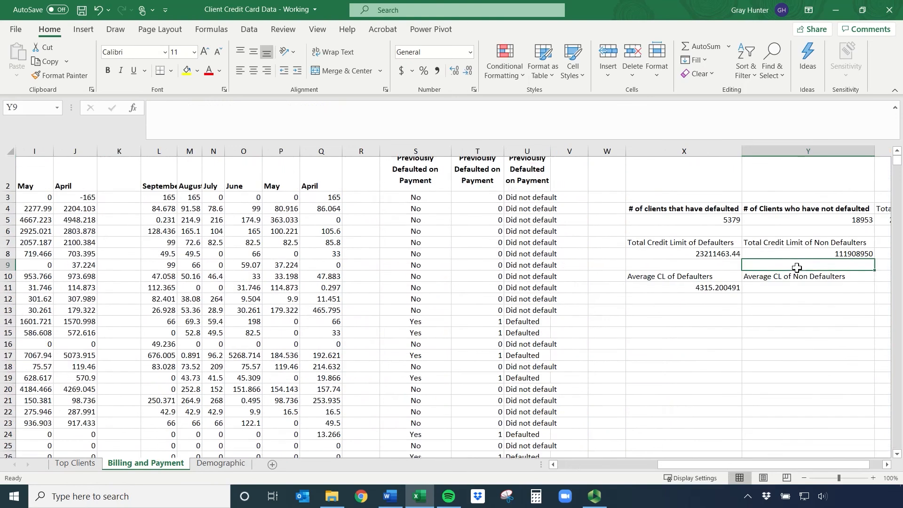
pyautogui.click(836, 278)
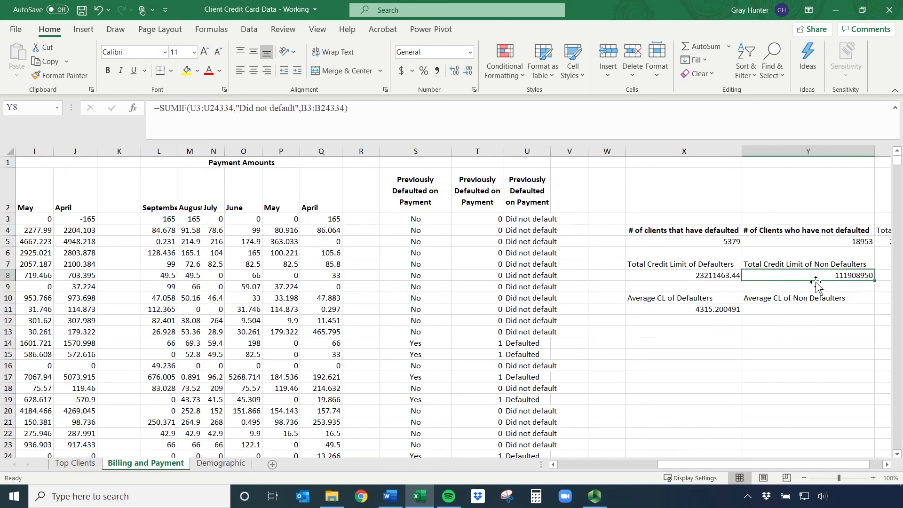
# Calculate the non-defaulters' average credit limit in Y11 by dividing Y8 by Y5
pyautogui.click(807, 310)
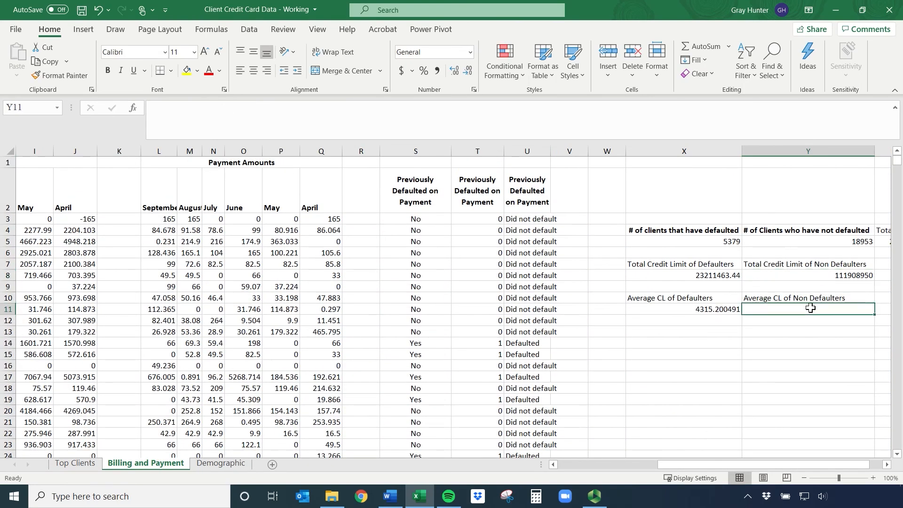
pyautogui.write('=')
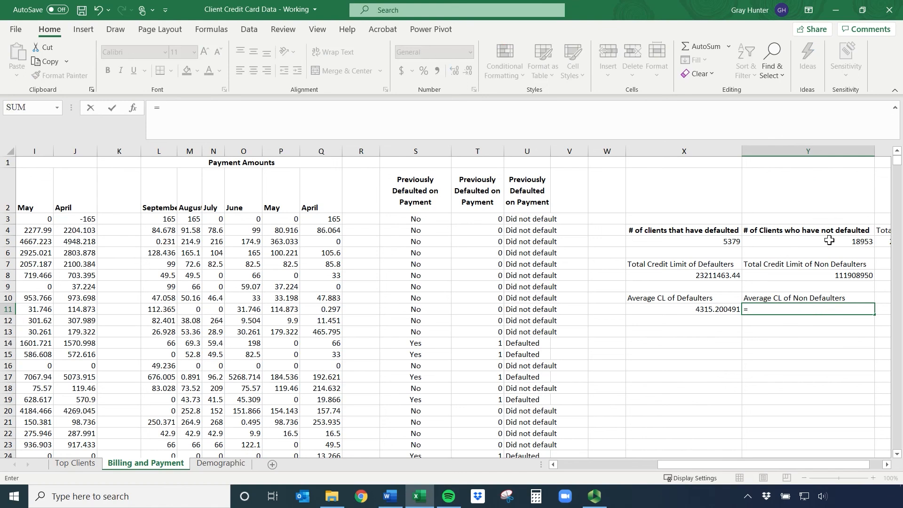
pyautogui.click(822, 275)
pyautogui.write('/')
pyautogui.click(845, 243)
pyautogui.press('Return')
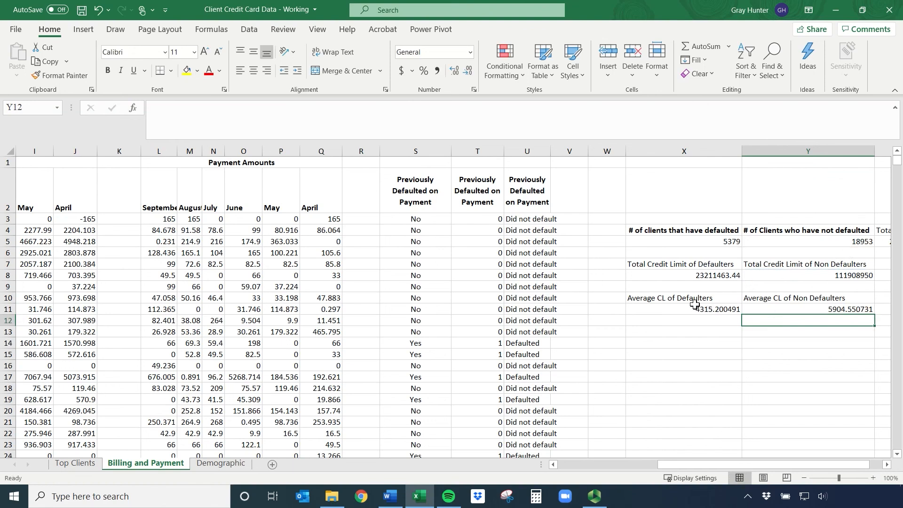
# Compare the average credit limits of defaulters and non-defaulters in X10:Y11
pyautogui.moveTo(694, 298); pyautogui.dragTo(697, 309)
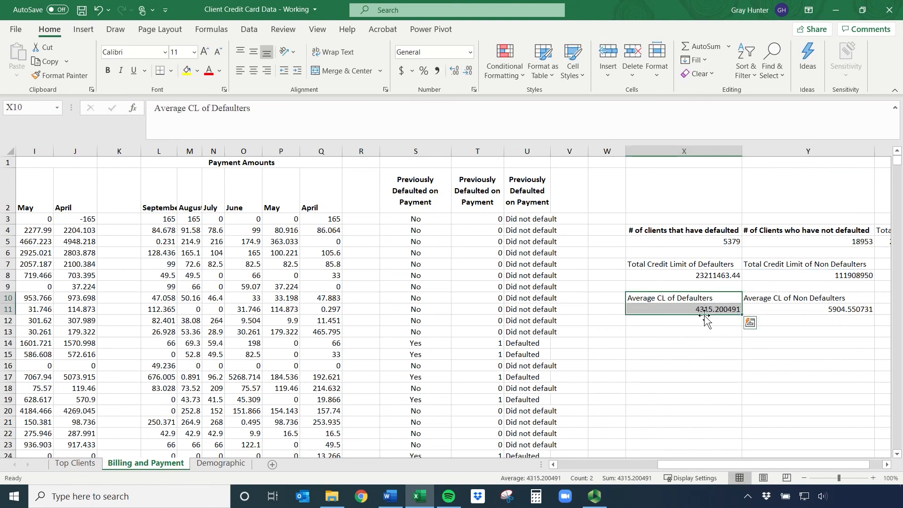
pyautogui.click(818, 304)
pyautogui.moveTo(818, 305); pyautogui.dragTo(820, 311)
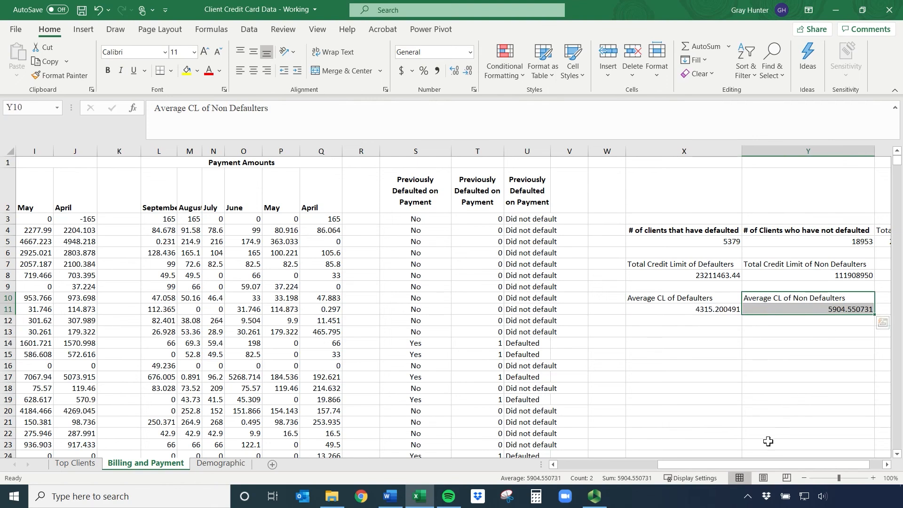
pyautogui.click(888, 464)
pyautogui.click(887, 464)
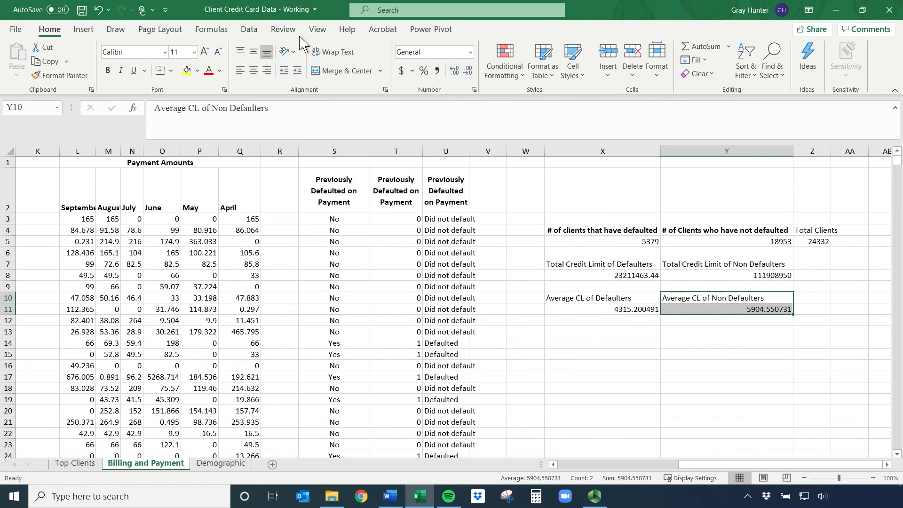
# Locate the Data Analysis command in Excel and show the How to Install link in the Word outline
pyautogui.click(250, 29)
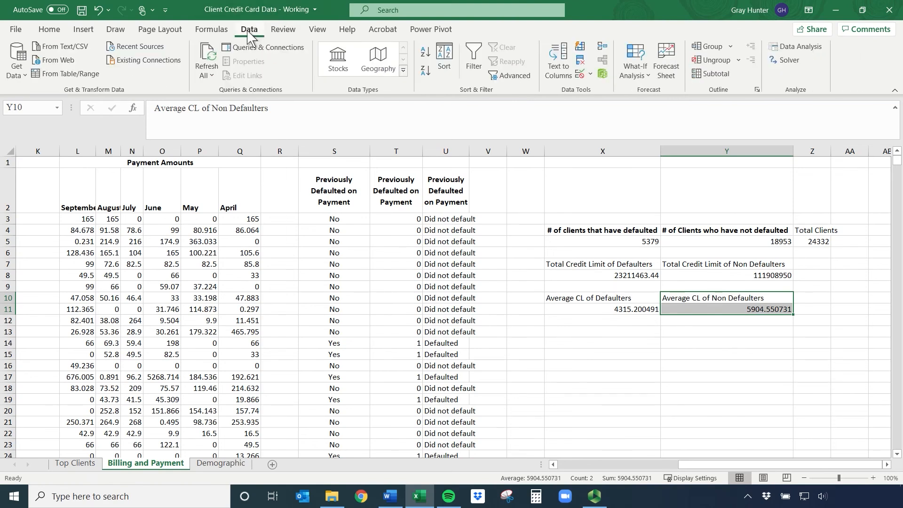
pyautogui.click(801, 51)
pyautogui.moveTo(0, 124); pyautogui.dragTo(311, 87)
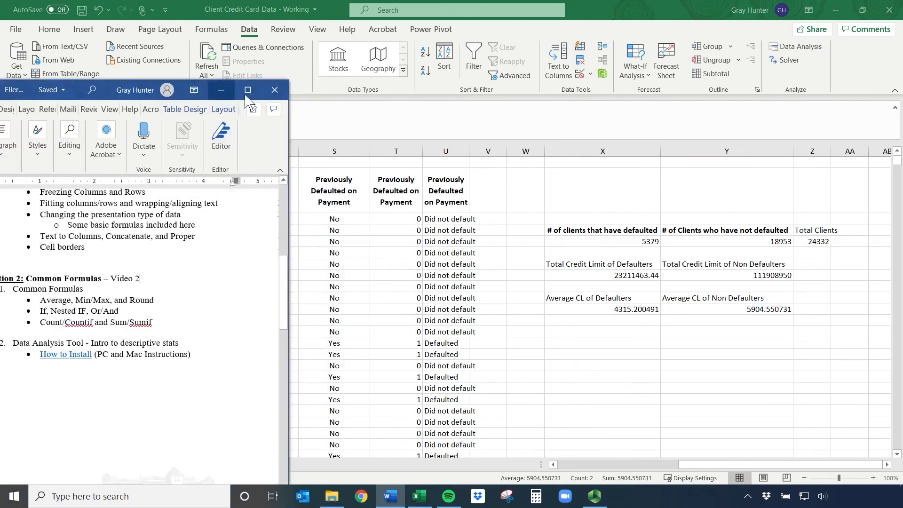
pyautogui.click(247, 90)
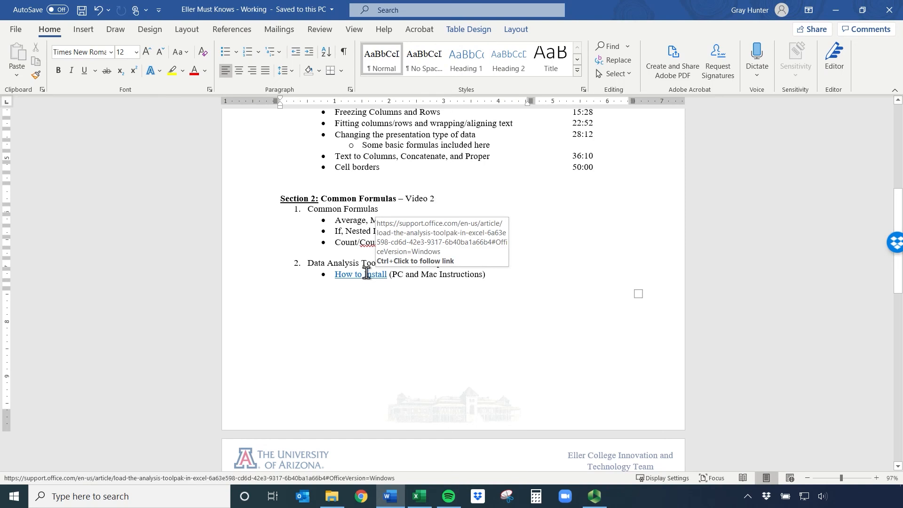
pyautogui.doubleClick(645, 10)
pyautogui.moveTo(646, 11); pyautogui.dragTo(0, 149)
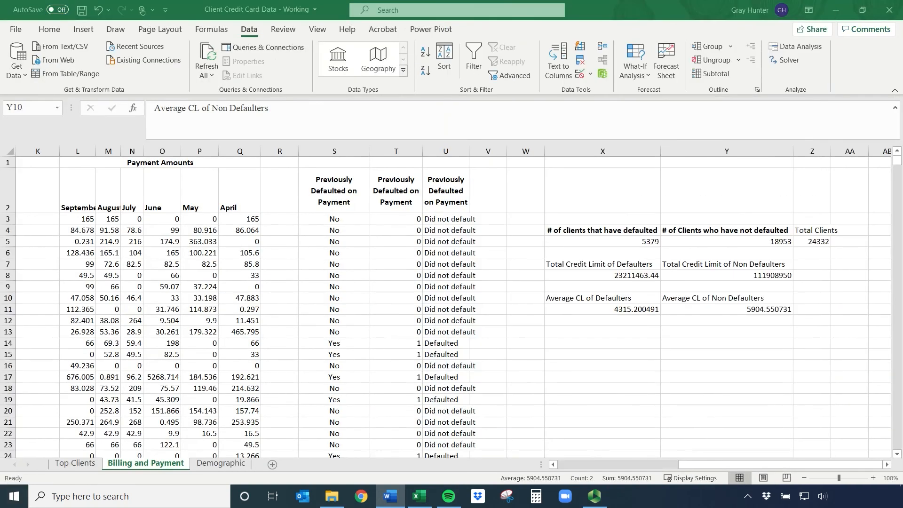
# Check in the Excel Add-ins manager that Analysis ToolPak is enabled, and accept the add-in selection
pyautogui.click(12, 28)
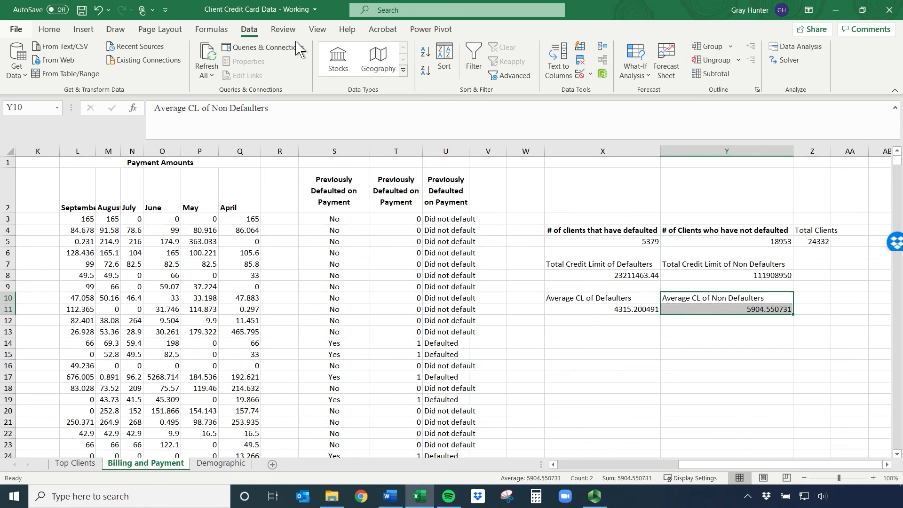
pyautogui.hotkey('alt', 'f')
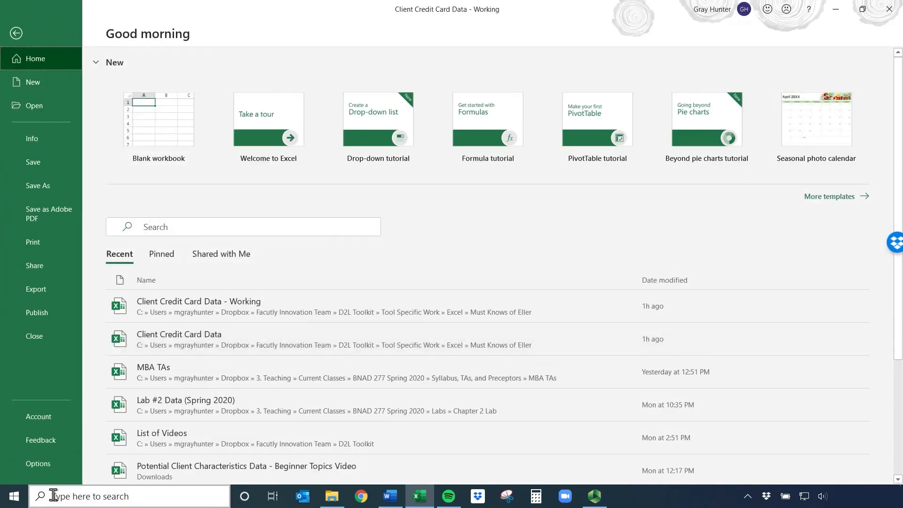
pyautogui.click(38, 464)
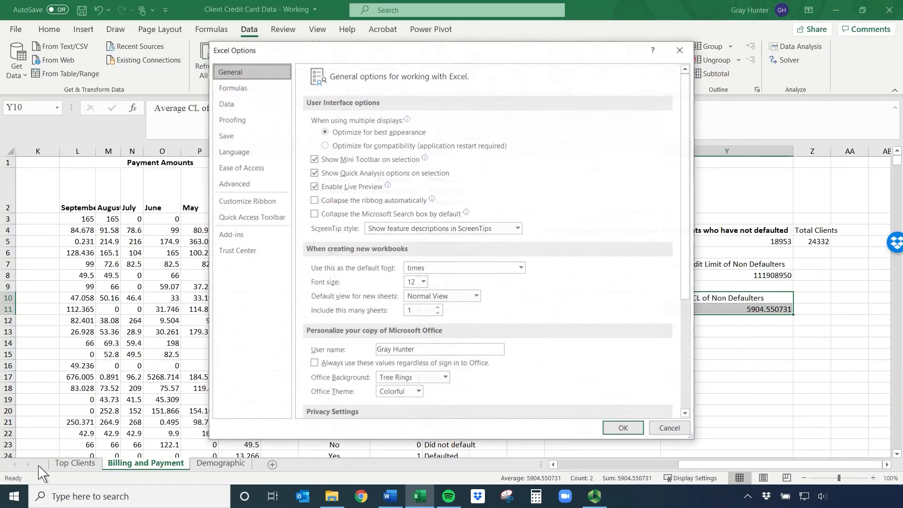
pyautogui.click(228, 238)
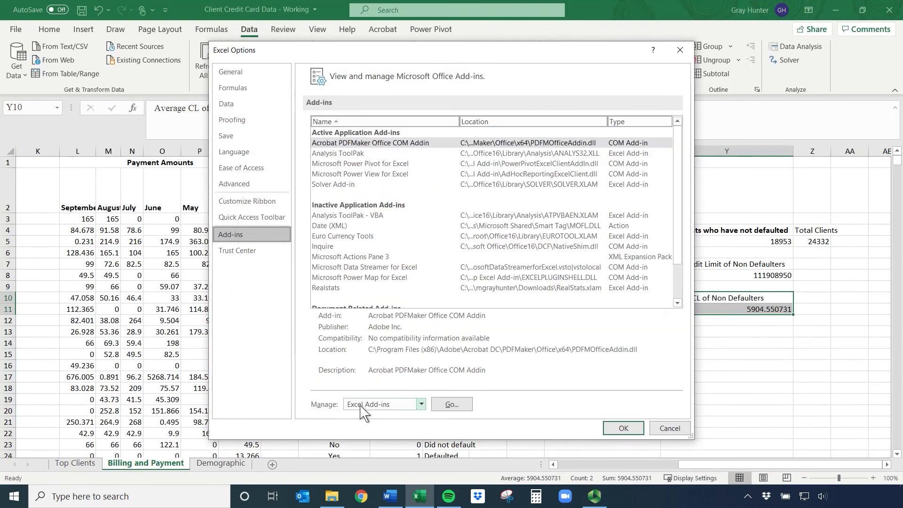
pyautogui.click(450, 407)
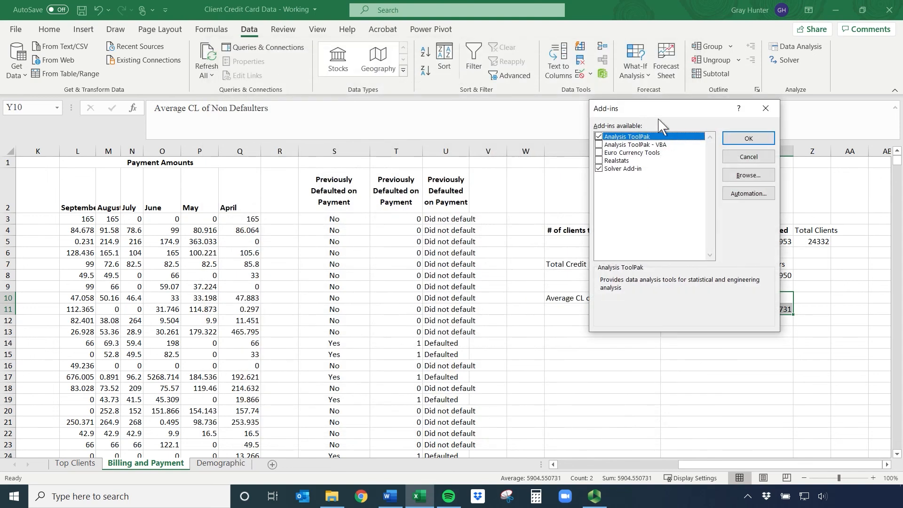
pyautogui.click(755, 138)
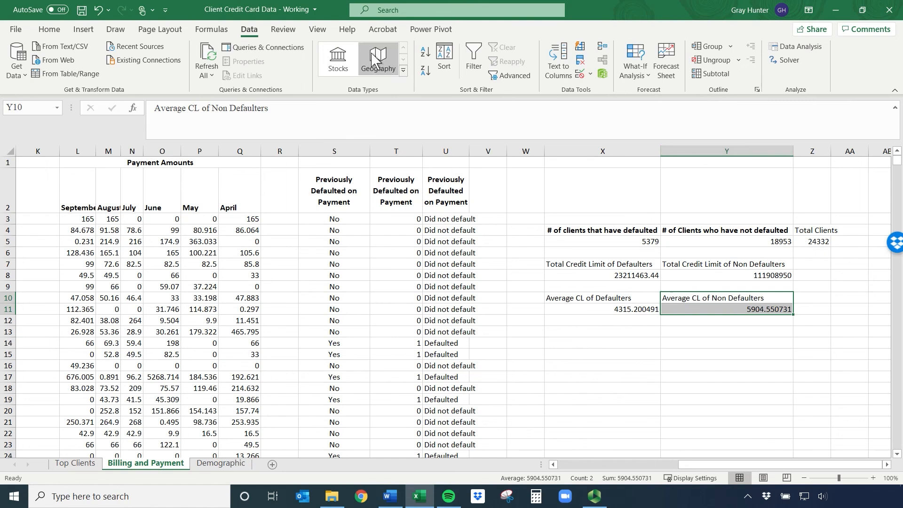
pyautogui.click(283, 29)
pyautogui.click(317, 30)
pyautogui.click(283, 29)
pyautogui.click(250, 30)
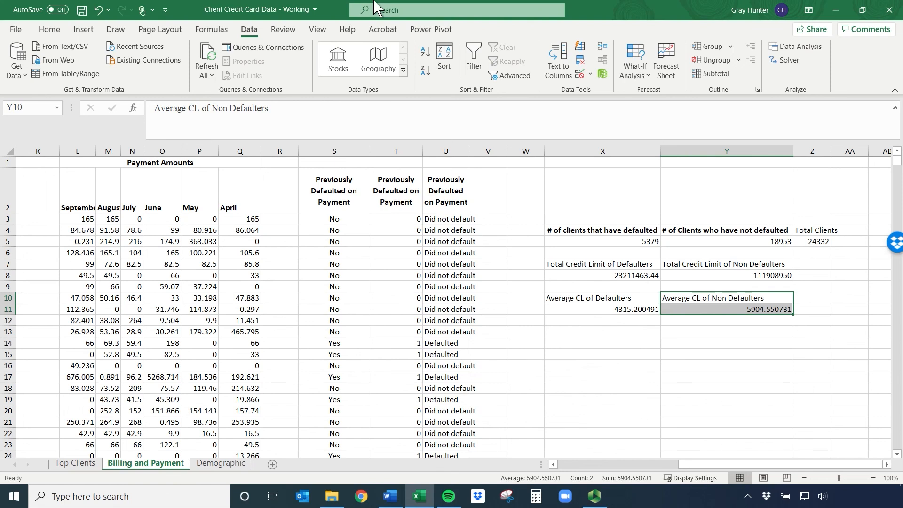
pyautogui.click(283, 30)
pyautogui.click(252, 32)
pyautogui.click(226, 31)
pyautogui.click(248, 29)
# Review the Bill Amounts month headers from September to April in E2:J2
pyautogui.moveTo(693, 470); pyautogui.dragTo(645, 466)
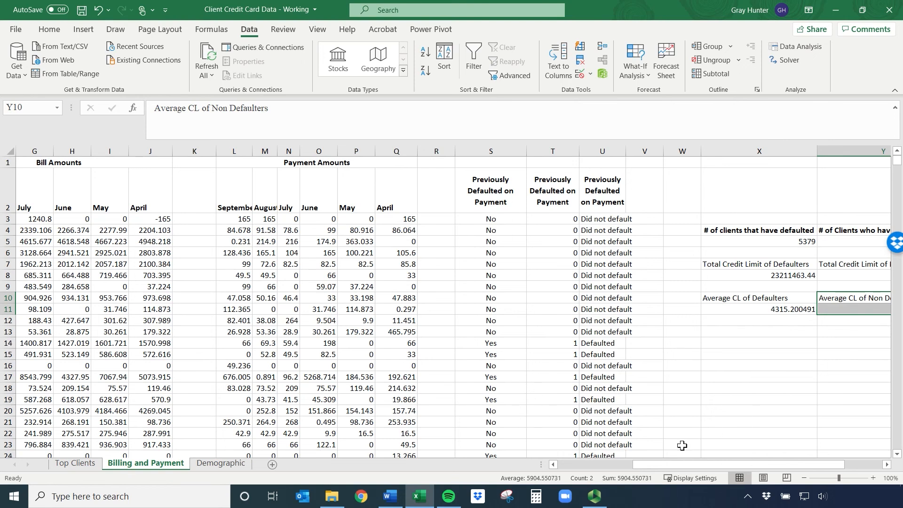
pyautogui.moveTo(664, 471); pyautogui.dragTo(601, 470)
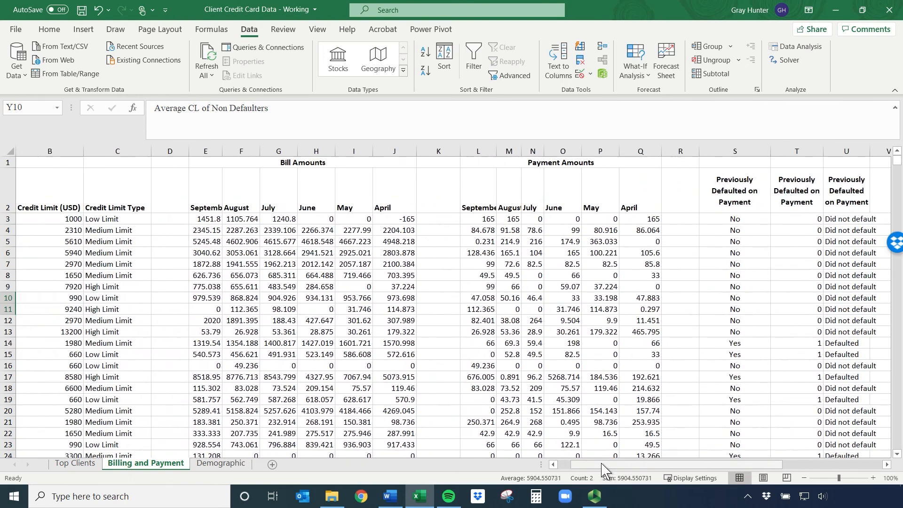
pyautogui.moveTo(206, 184); pyautogui.dragTo(404, 211)
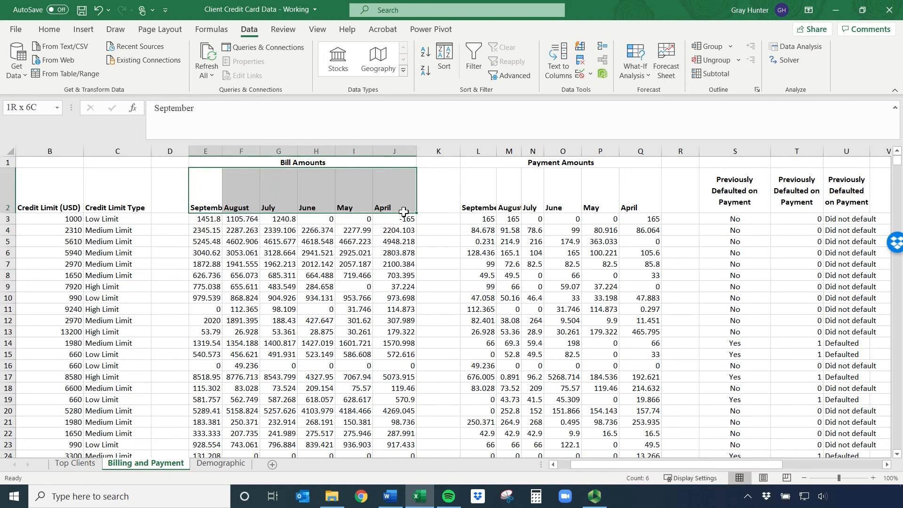
pyautogui.click(430, 197)
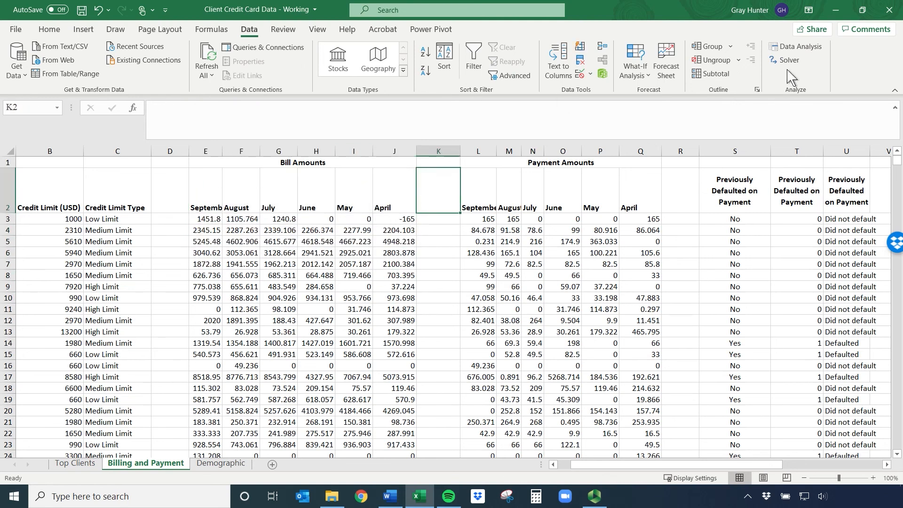
# Start a Descriptive Statistics analysis from the Data Analysis tools with the bill amounts E2:J24334 as the input range
pyautogui.click(791, 47)
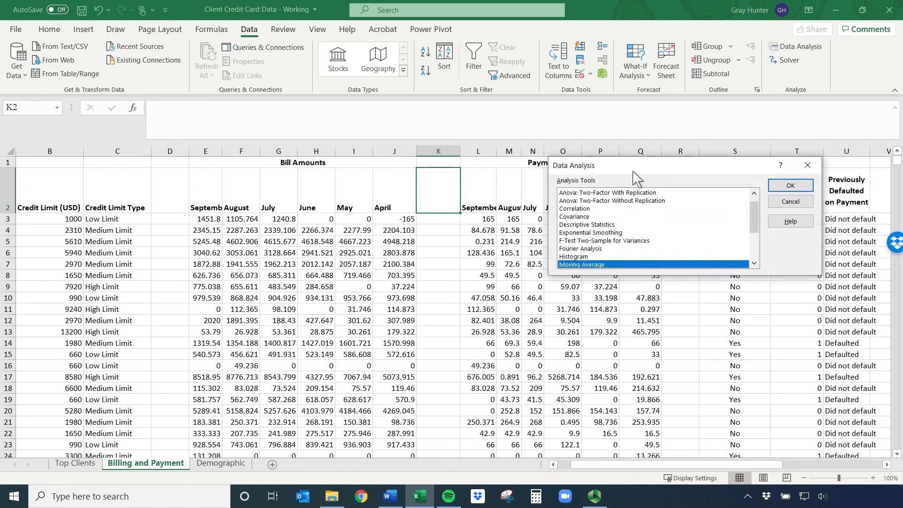
pyautogui.moveTo(754, 213)
pyautogui.mouseDown()
pyautogui.moveTo(753, 238)
pyautogui.moveTo(754, 208)
pyautogui.mouseUp()
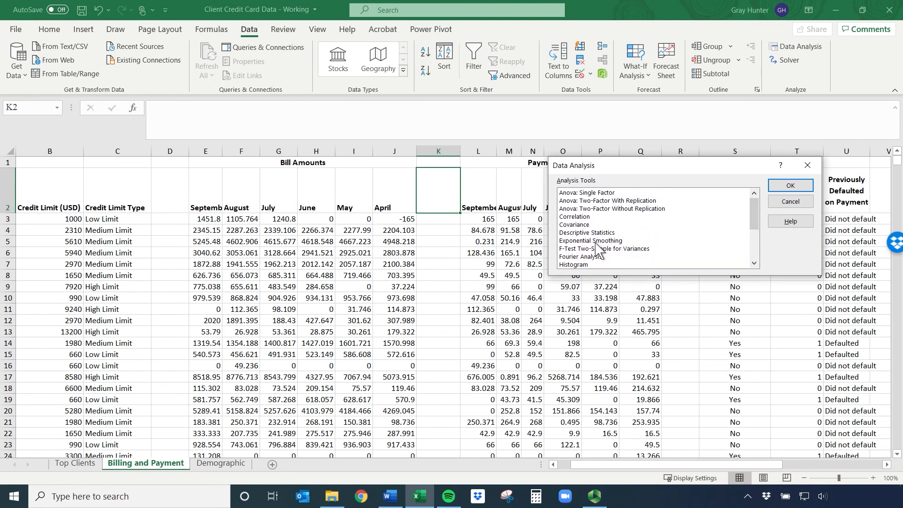
pyautogui.click(593, 232)
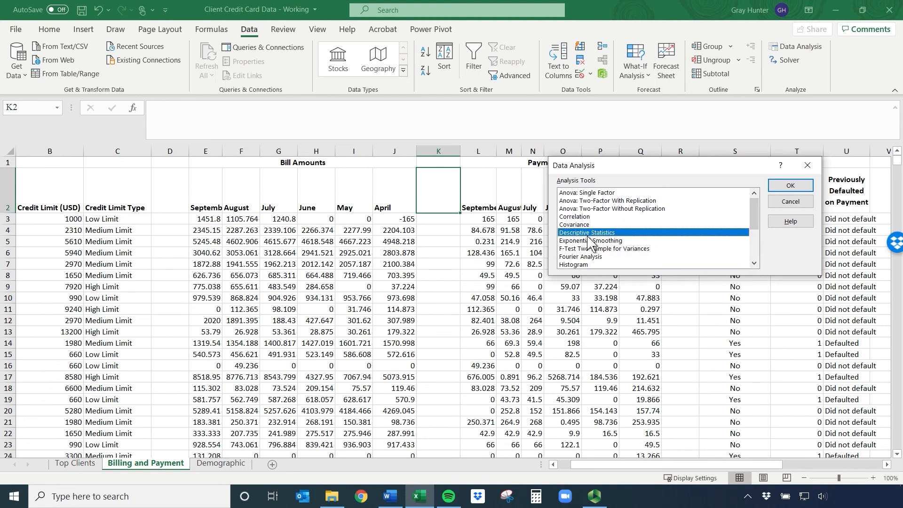
pyautogui.click(790, 185)
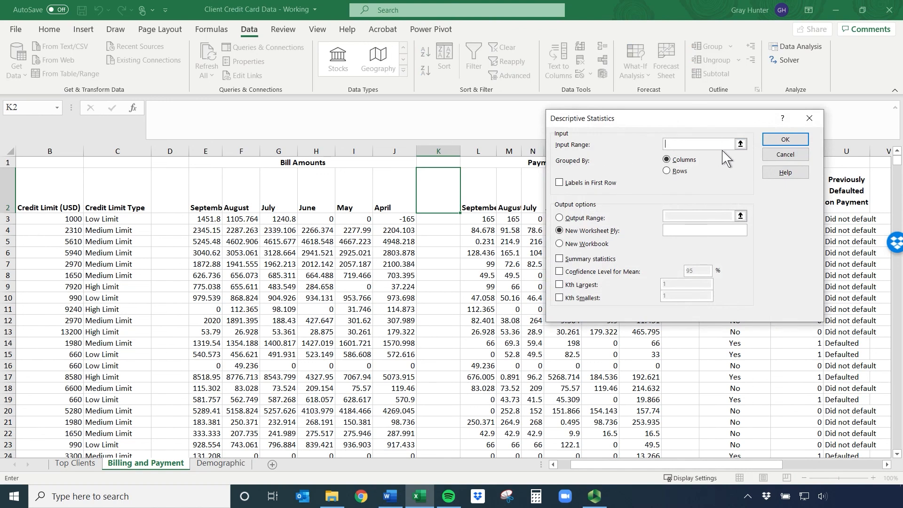
pyautogui.click(203, 204)
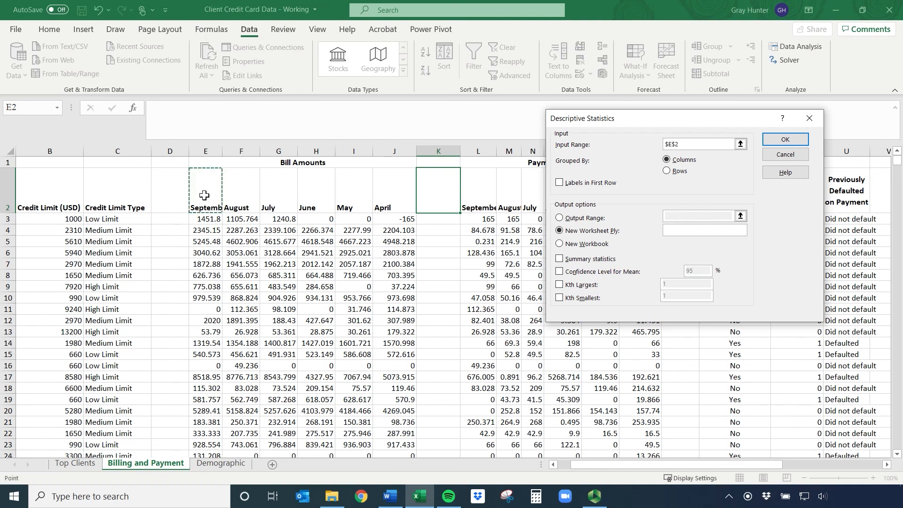
pyautogui.hotkey('ctrl', 'shift', 'Right')
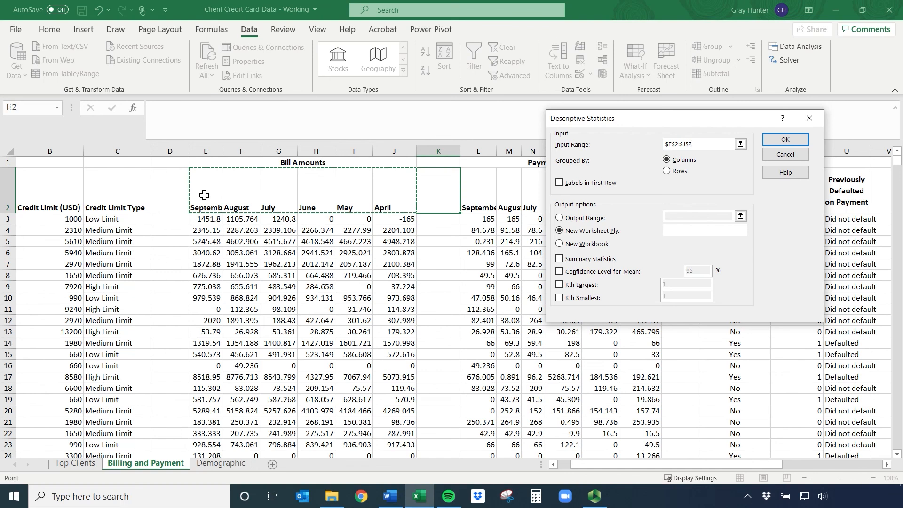
pyautogui.hotkey('ctrl', 'shift', 'Down')
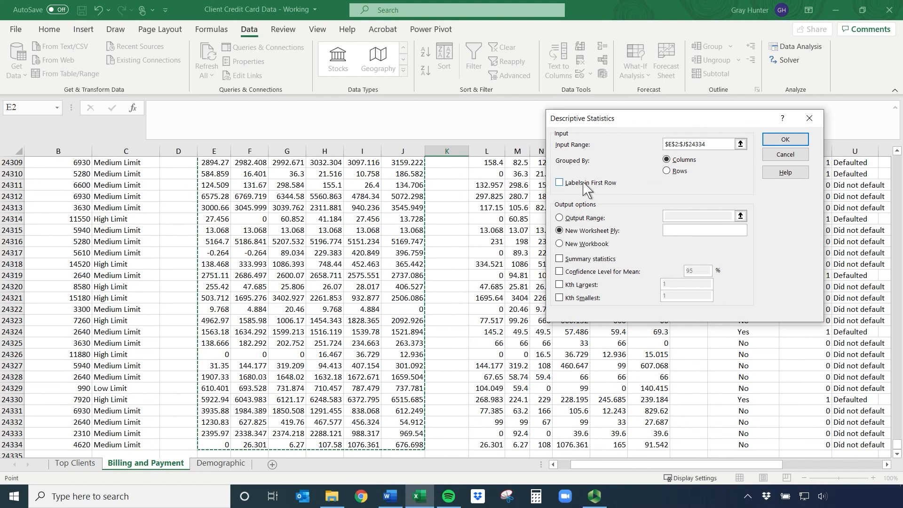
# Treat the first row as labels, include summary statistics, and generate the analysis on a new worksheet
pyautogui.click(561, 184)
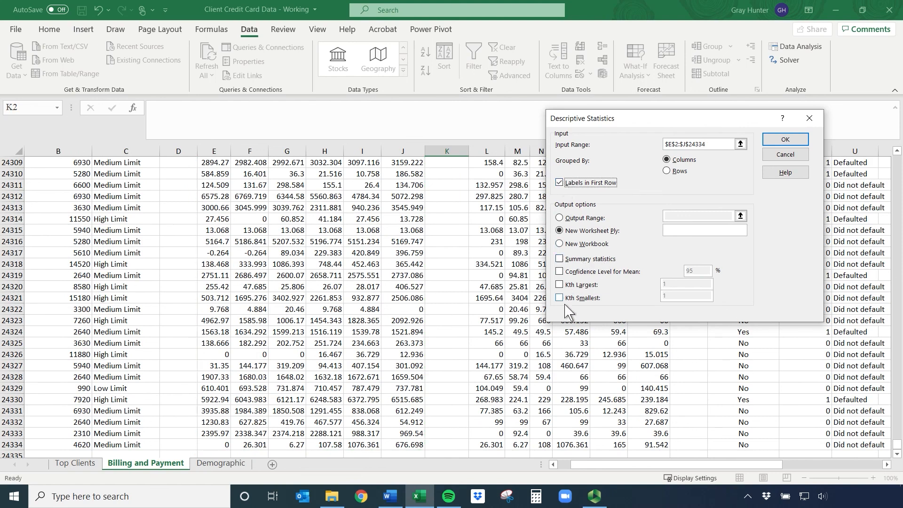
pyautogui.click(568, 261)
pyautogui.click(784, 141)
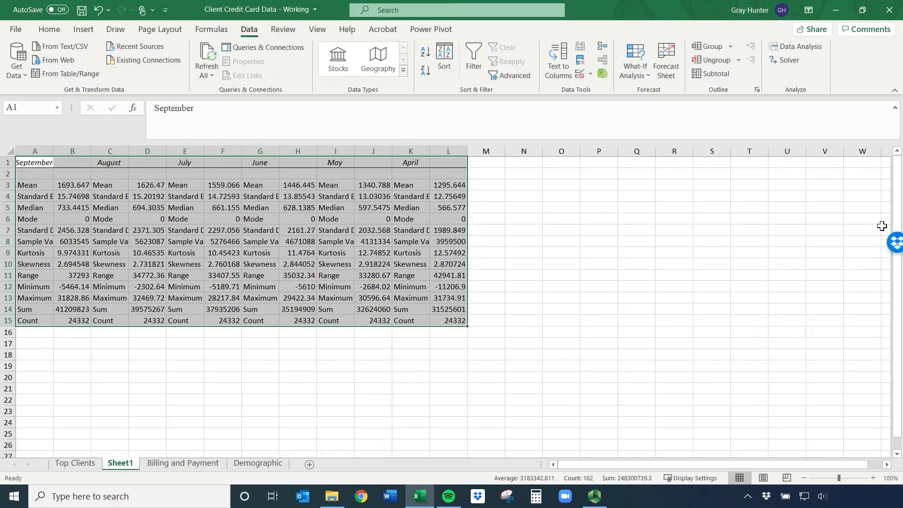
# Examine the monthly bill statistics output in A1:L15 of the new sheet
pyautogui.click(439, 285)
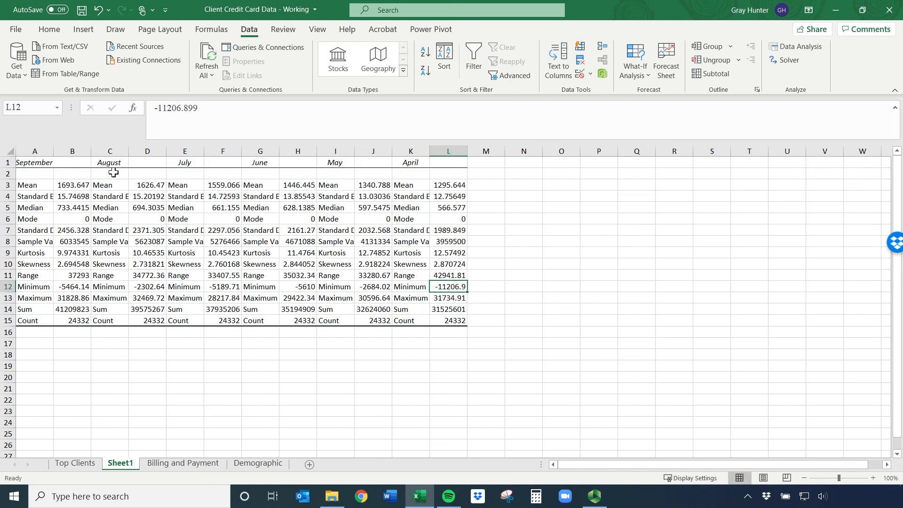
pyautogui.moveTo(28, 162); pyautogui.dragTo(459, 316)
pyautogui.click(96, 208)
pyautogui.click(110, 150)
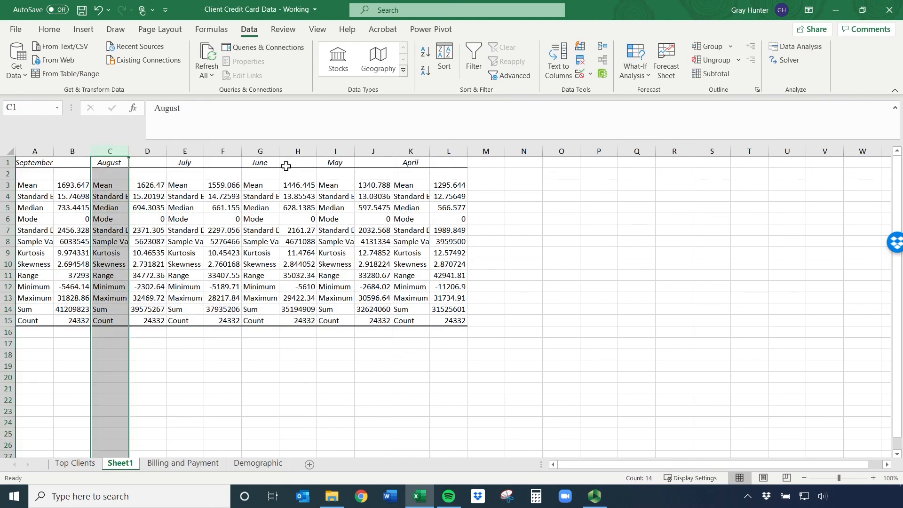
pyautogui.click(182, 353)
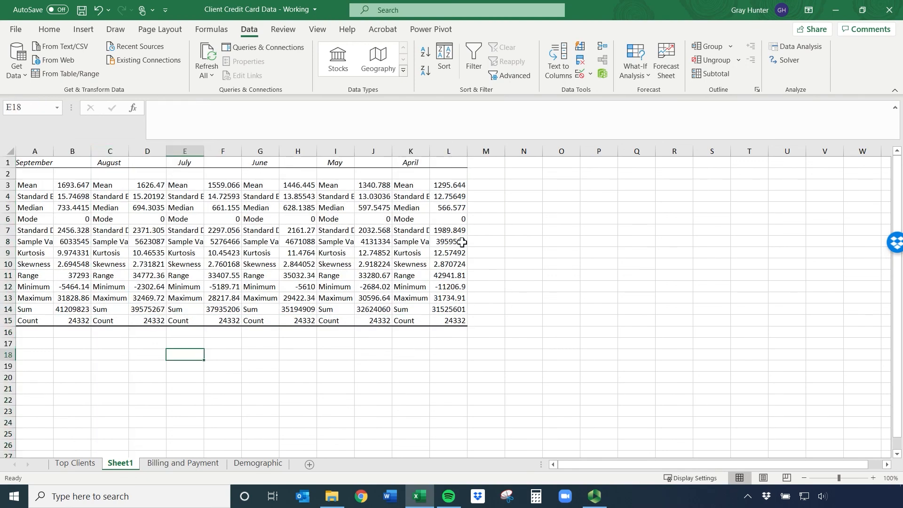
# Insert a blank column before each of the August, July, June, May and April statistics blocks
pyautogui.click(117, 151)
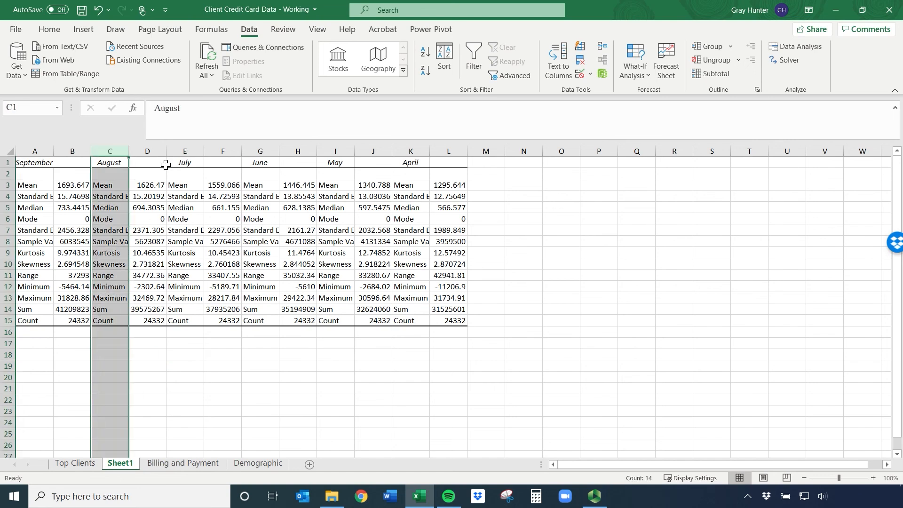
pyautogui.keyDown('ctrl'); pyautogui.click(186, 151); pyautogui.keyUp('ctrl')
pyautogui.keyDown('ctrl'); pyautogui.click(262, 151); pyautogui.keyUp('ctrl')
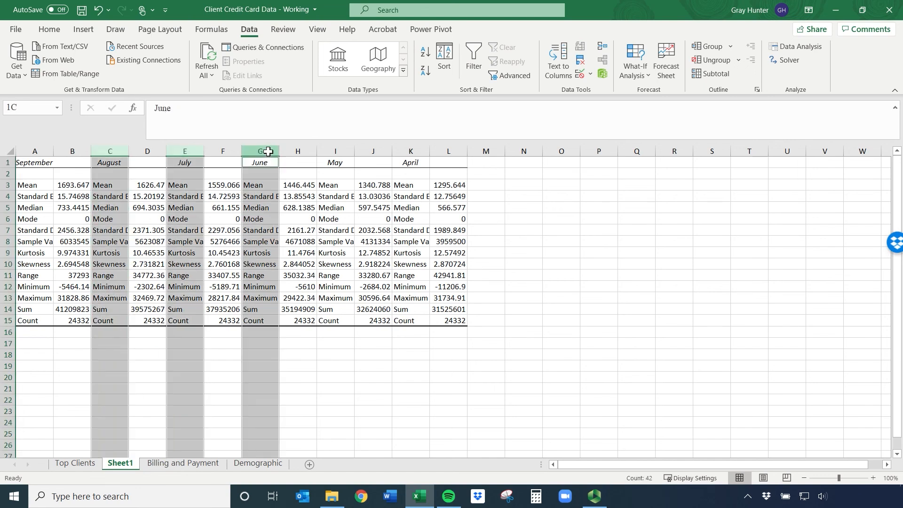
pyautogui.keyDown('ctrl'); pyautogui.click(338, 151); pyautogui.keyUp('ctrl')
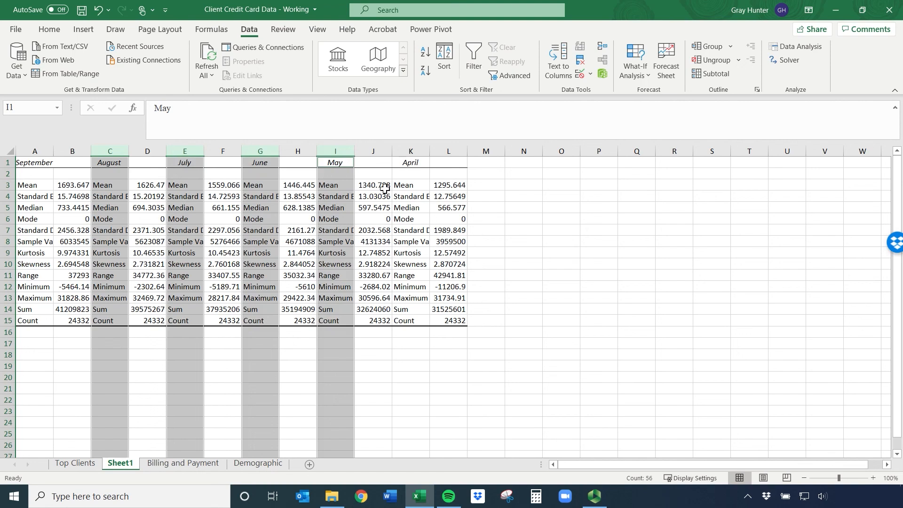
pyautogui.keyDown('ctrl'); pyautogui.click(411, 150); pyautogui.keyUp('ctrl')
pyautogui.rightClick(412, 150)
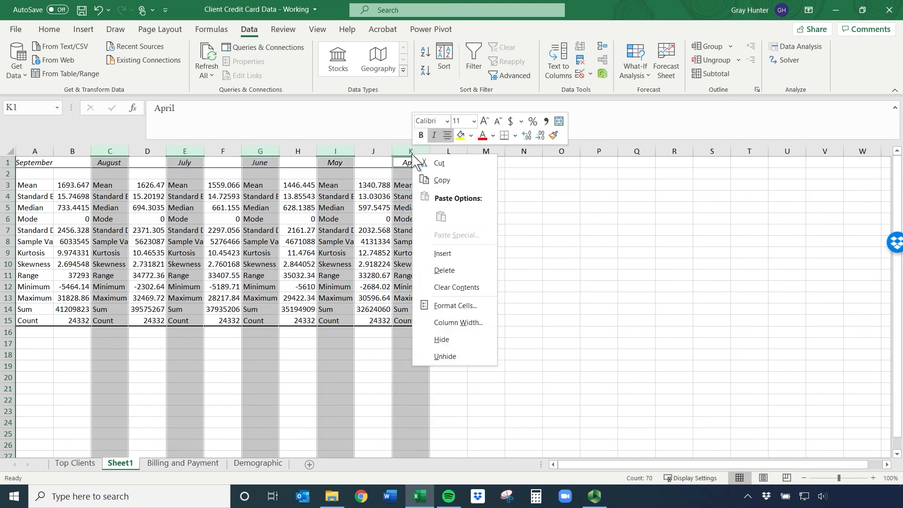
pyautogui.click(449, 257)
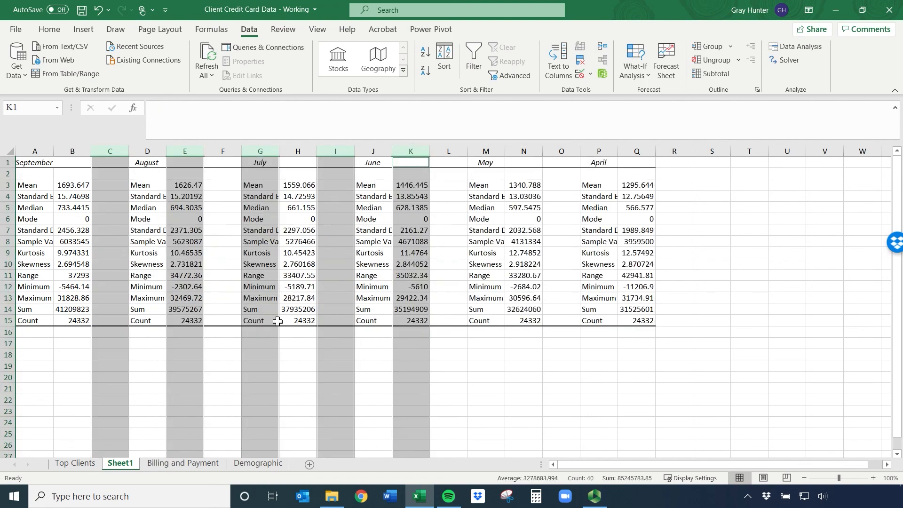
pyautogui.click(356, 347)
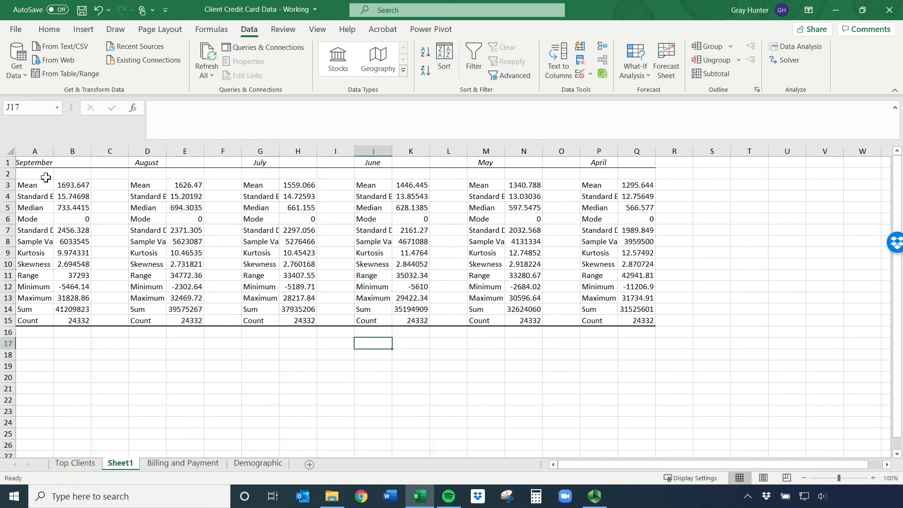
# Autofit the widths of columns A to Q so the full statistic labels fit
pyautogui.click(37, 197)
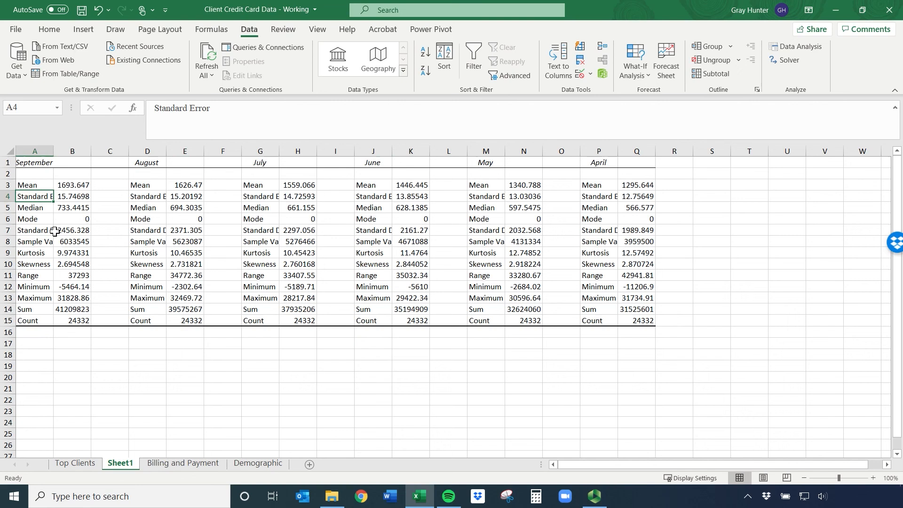
pyautogui.click(30, 229)
pyautogui.moveTo(34, 151); pyautogui.dragTo(637, 151)
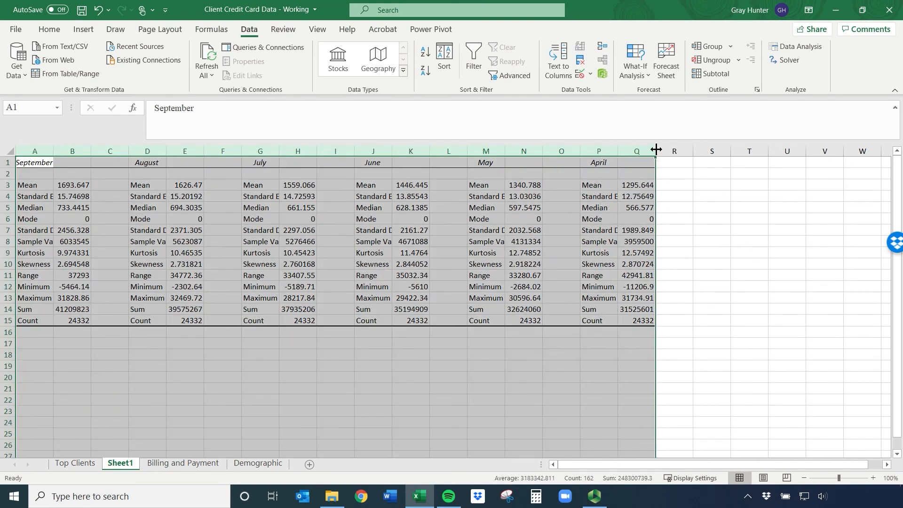
pyautogui.doubleClick(655, 151)
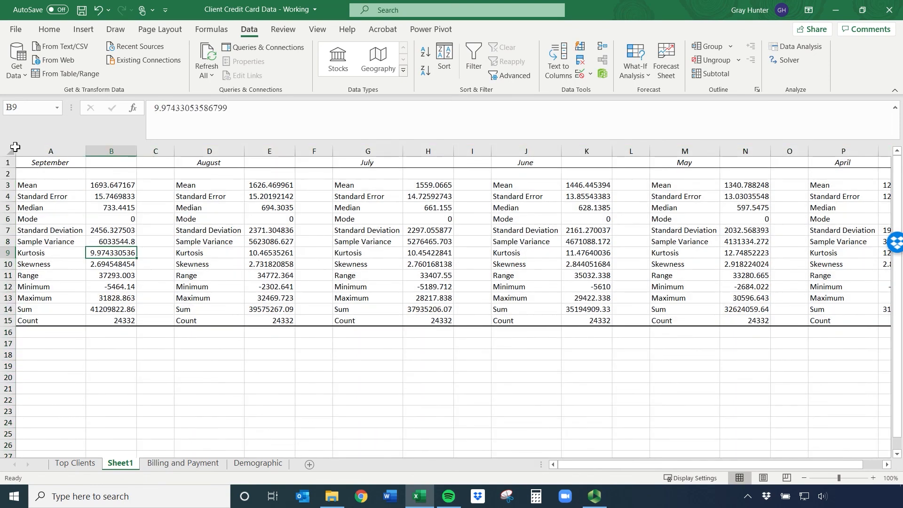
# Rename the statistics sheet as Summary of Bill Amount Data
pyautogui.rightClick(123, 467)
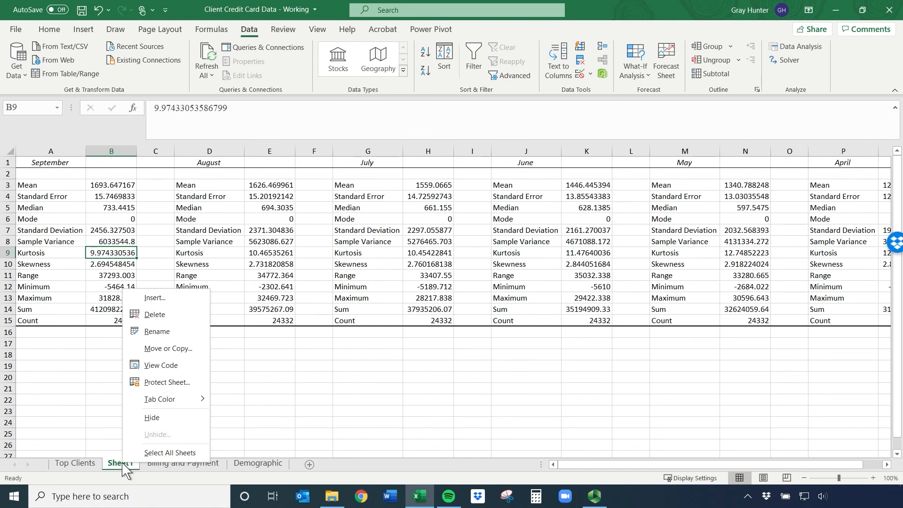
pyautogui.click(157, 328)
pyautogui.write('Summary of ')
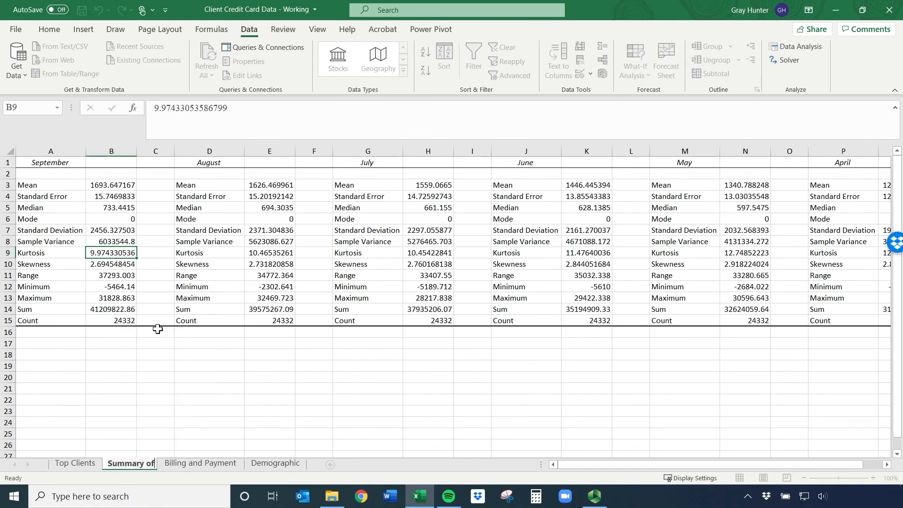
pyautogui.write('Bill Amou')
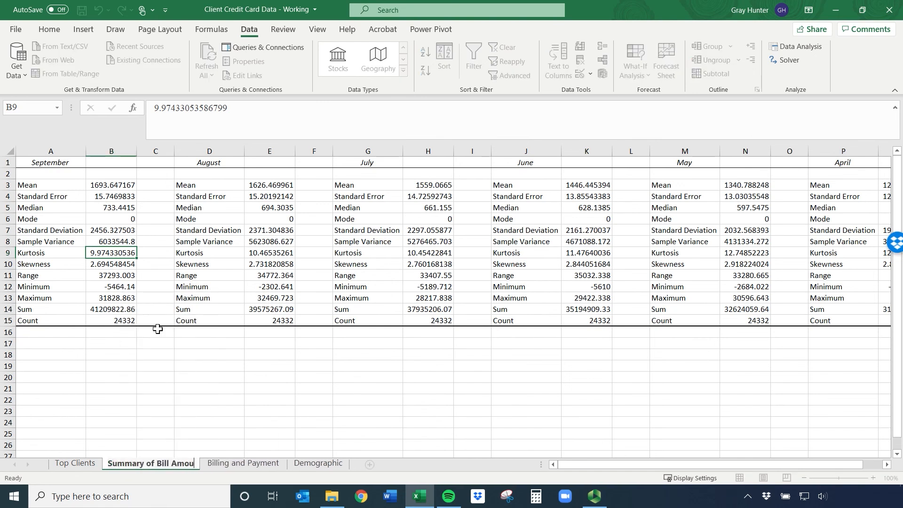
pyautogui.write('nt Data')
pyautogui.press('Return')
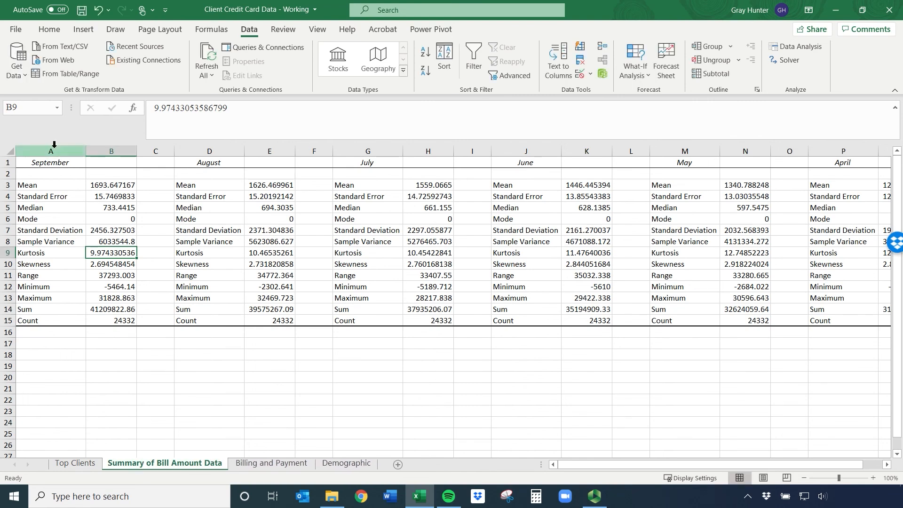
# Insert a blank row above the month headings in row 1
pyautogui.click(7, 163)
pyautogui.rightClick(7, 162)
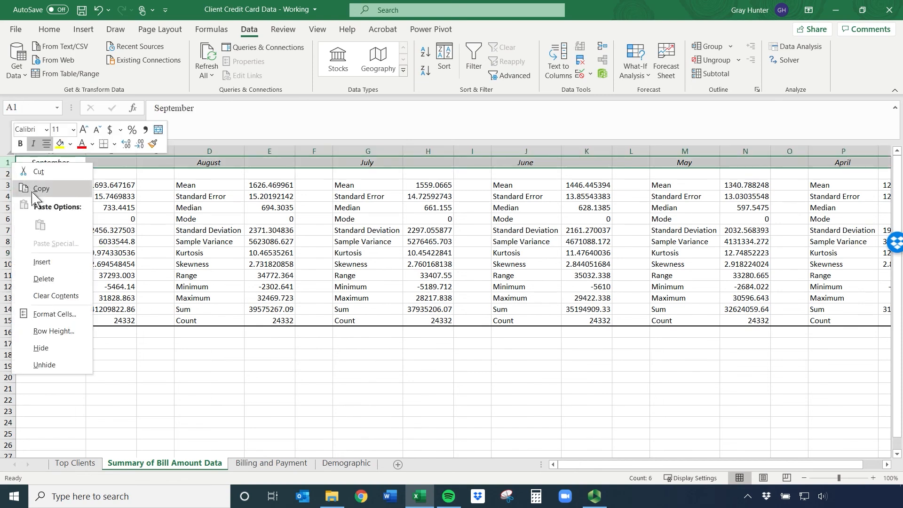
pyautogui.click(49, 256)
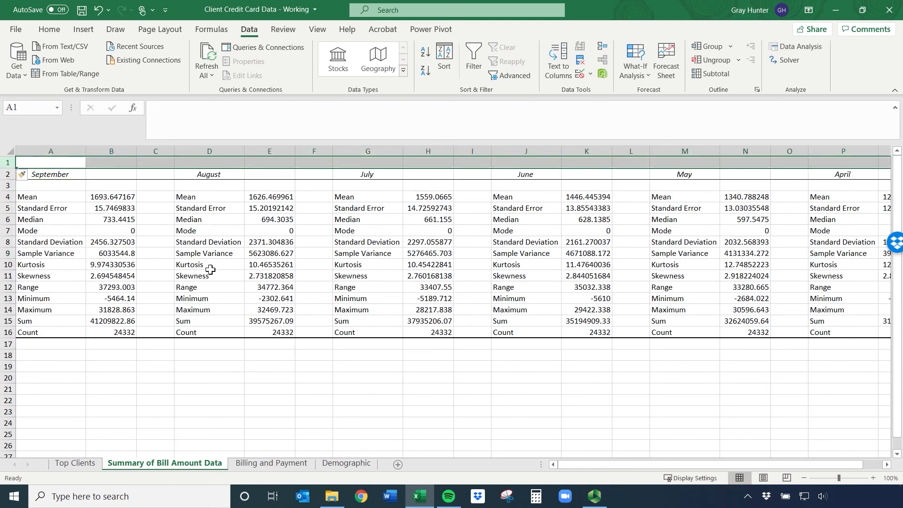
# Merge and center cells A1:Q1 above the six monthly statistics blocks
pyautogui.click(359, 175)
pyautogui.moveTo(391, 163); pyautogui.dragTo(585, 163)
pyautogui.click(785, 161)
pyautogui.hotkey('shift', 'Home')
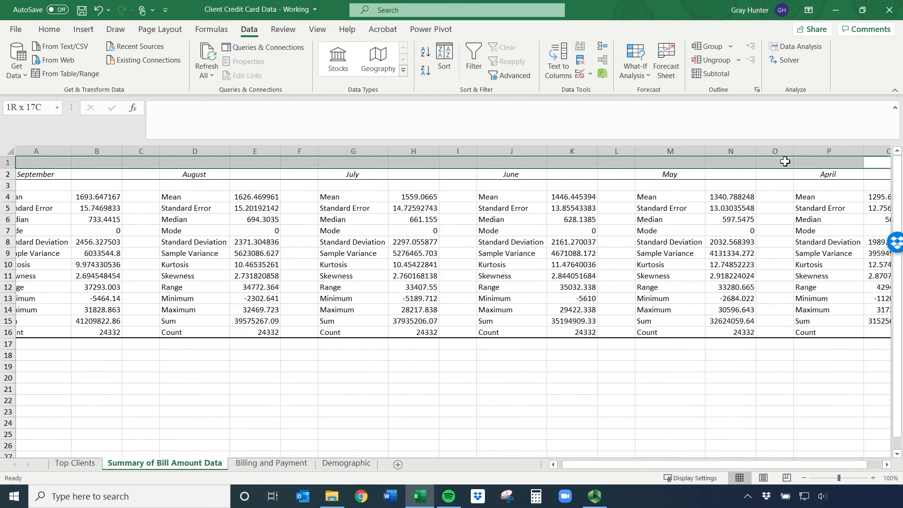
pyautogui.click(47, 29)
pyautogui.click(347, 72)
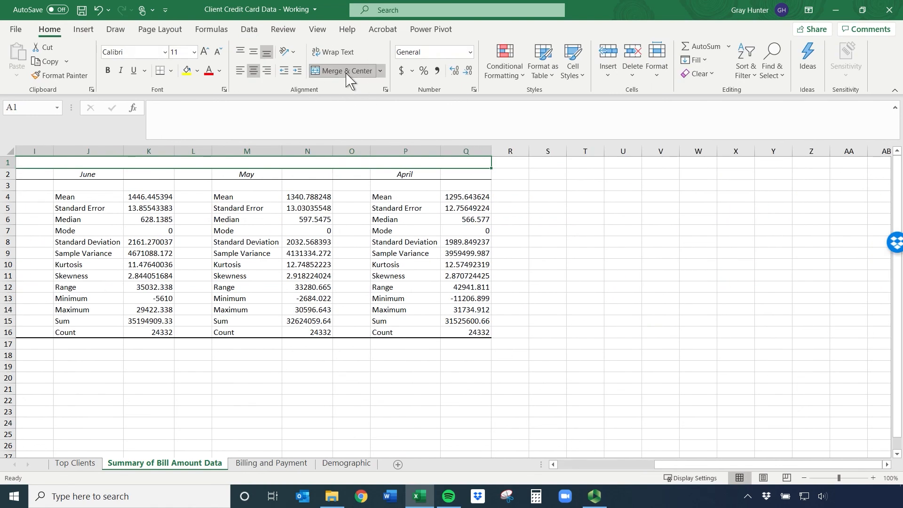
# Enter the title "Bill Amounts for Several Months" in merged cell A1
pyautogui.write('Bil')
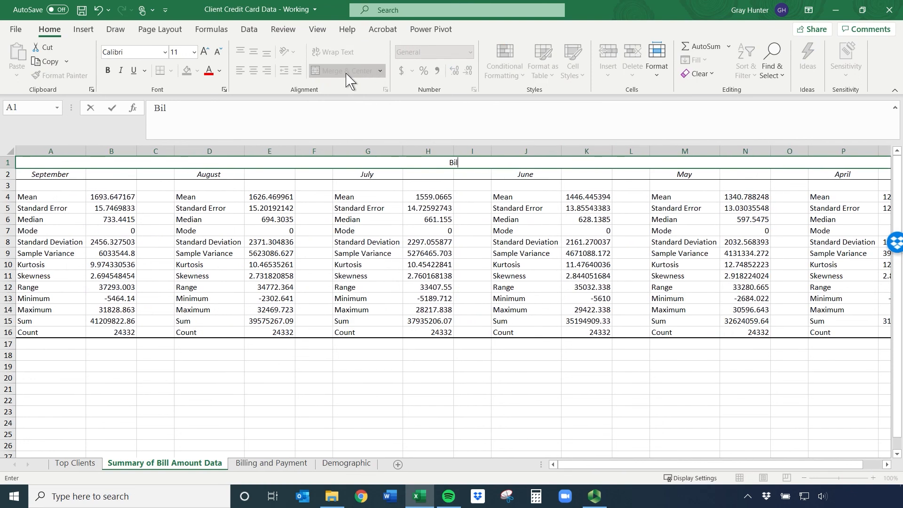
pyautogui.write('l Amounts for Several Months')
pyautogui.press('Return')
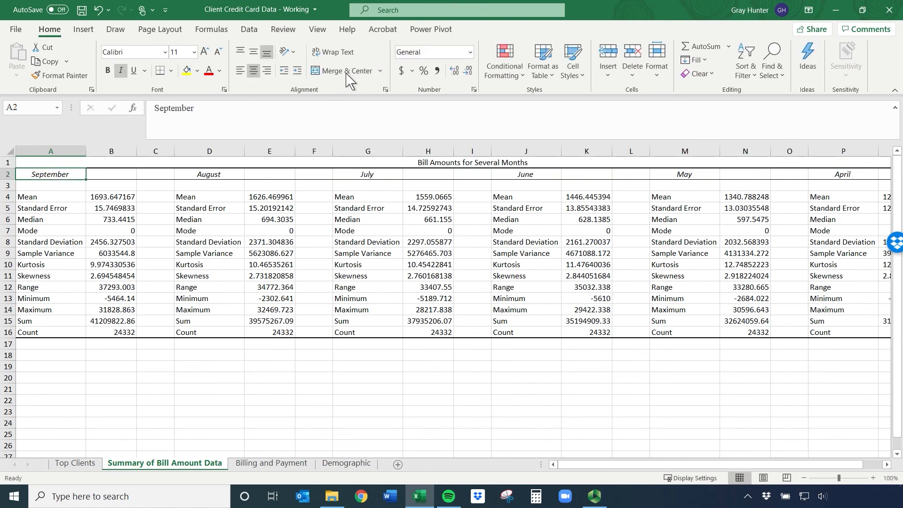
# Set the font size of the title in A1 to 16
pyautogui.click(470, 163)
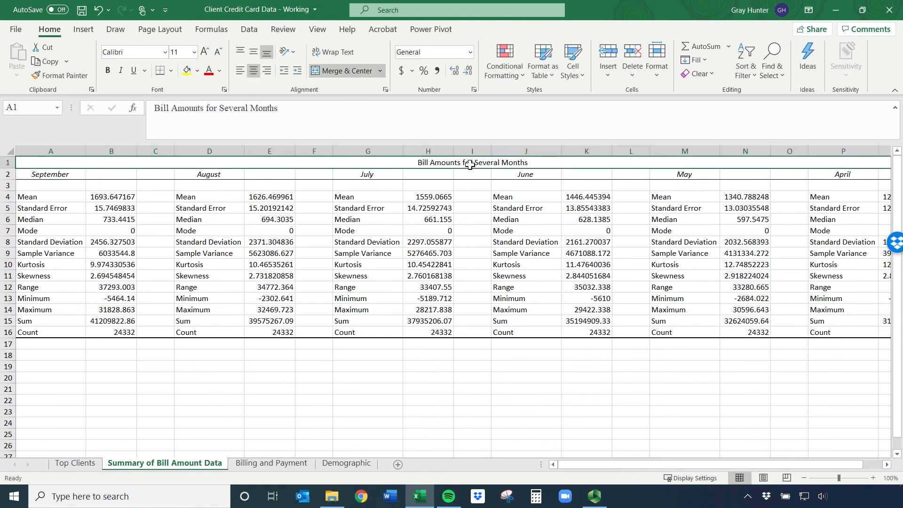
pyautogui.click(185, 51)
pyautogui.write('1+6')
pyautogui.press('Return')
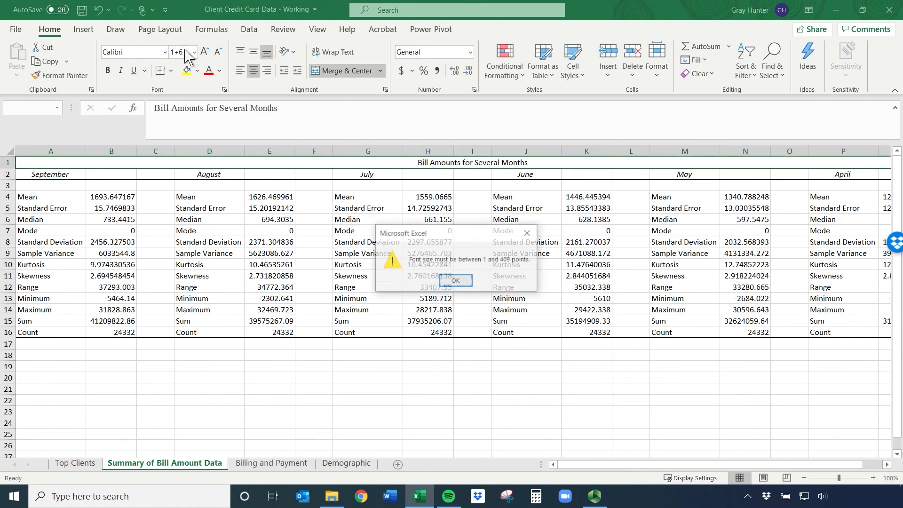
pyautogui.press('Return')
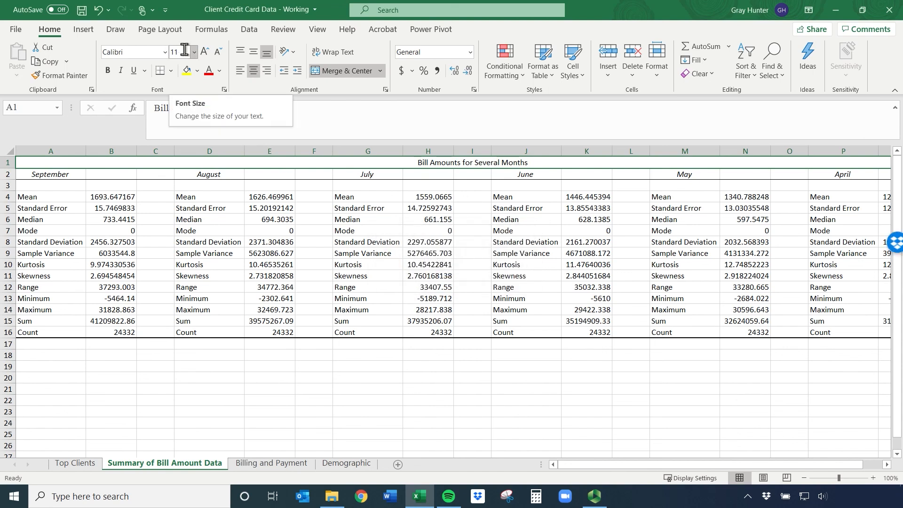
pyautogui.write('1')
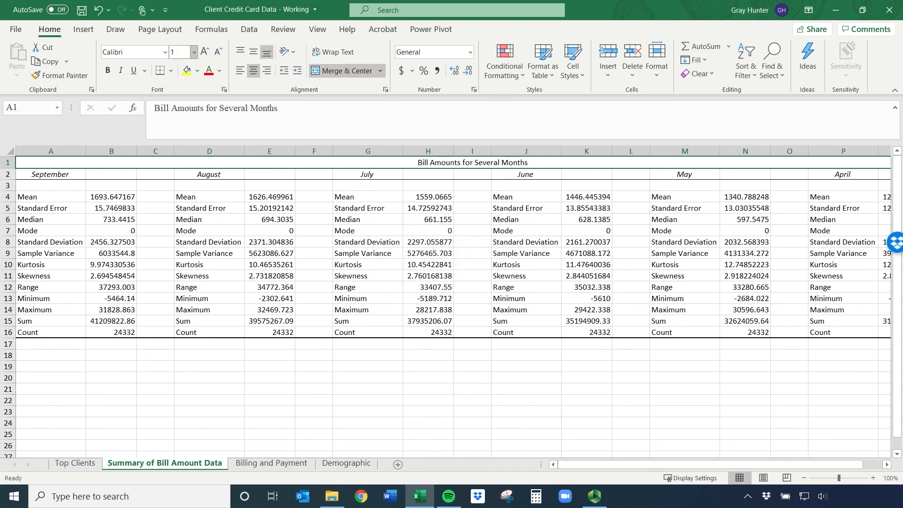
pyautogui.write('6')
pyautogui.press('Return')
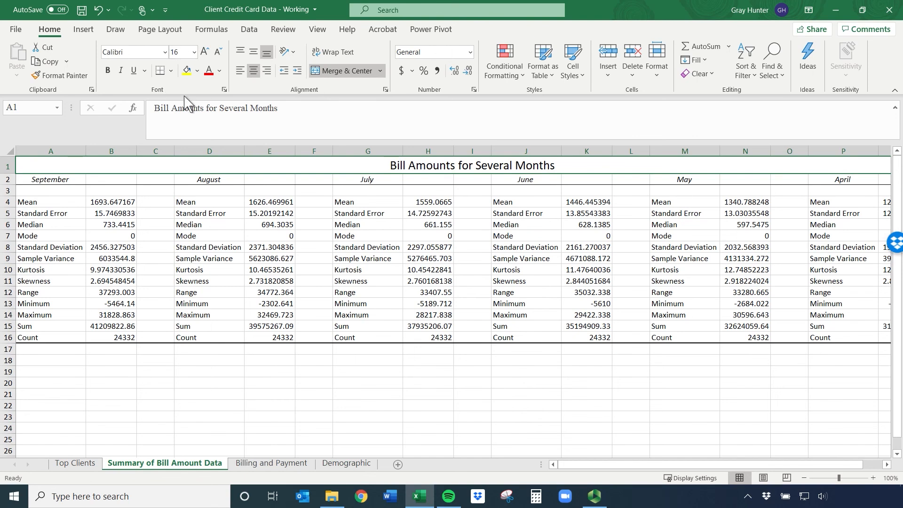
# Fill the title row cell with standard light blue and make its text white
pyautogui.click(197, 70)
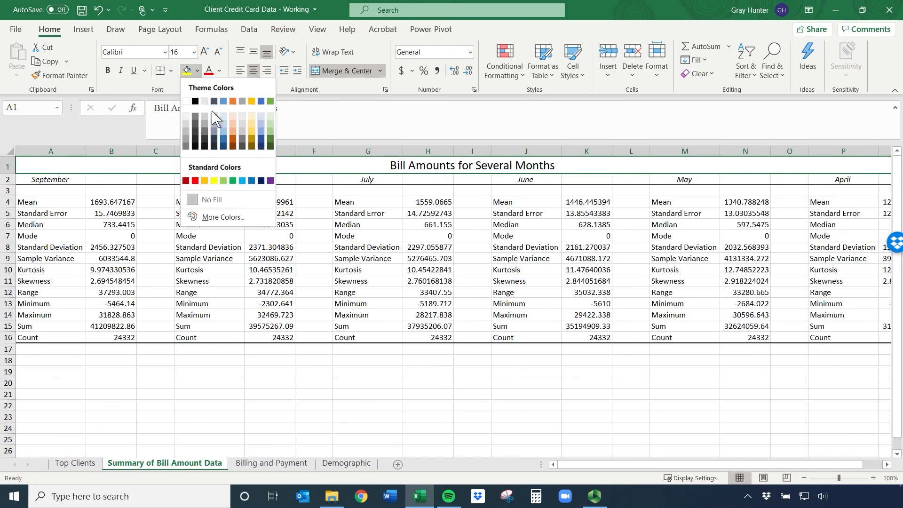
pyautogui.click(242, 181)
pyautogui.click(219, 70)
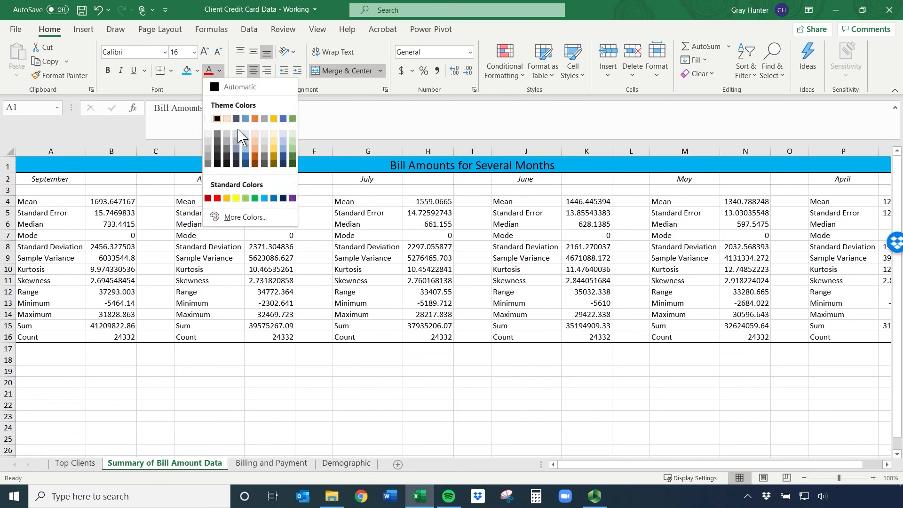
pyautogui.click(208, 119)
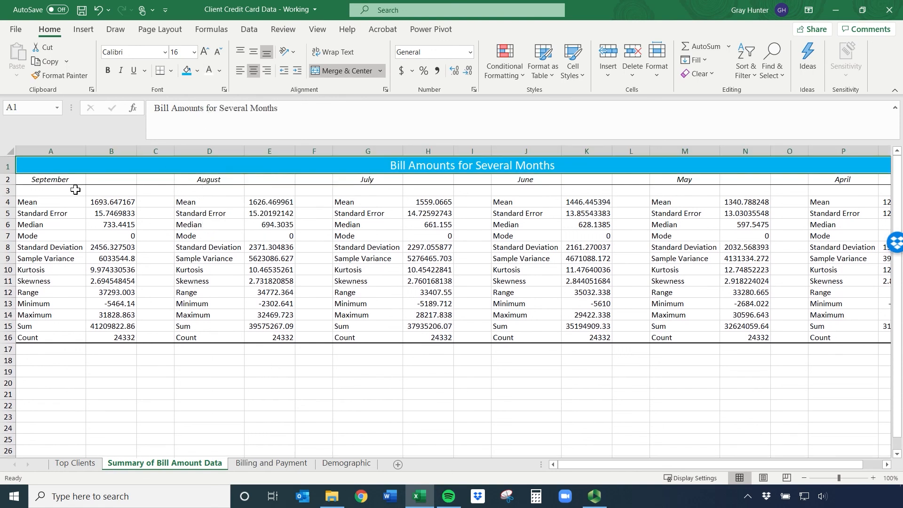
# Fill the September heading cells A2:B2 with green and the August heading cells D2:E2 with red
pyautogui.click(59, 179)
pyautogui.moveTo(45, 180); pyautogui.dragTo(105, 181)
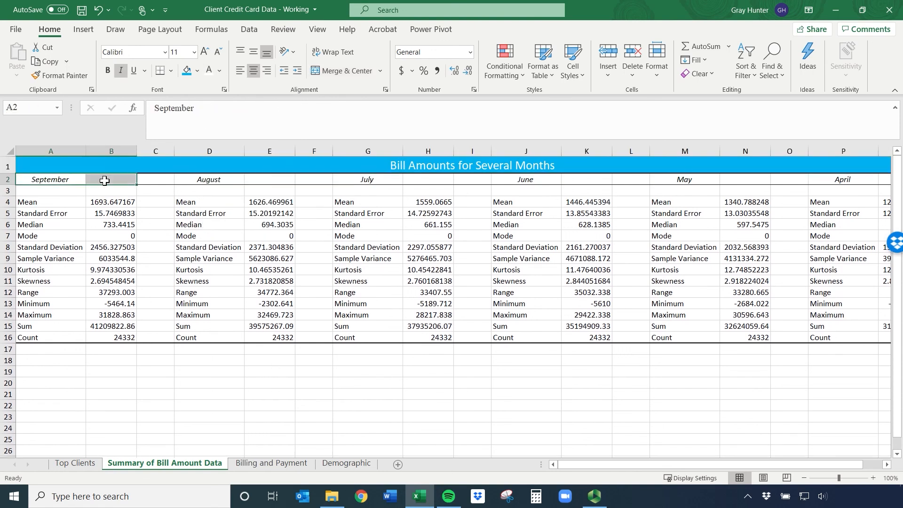
pyautogui.click(197, 71)
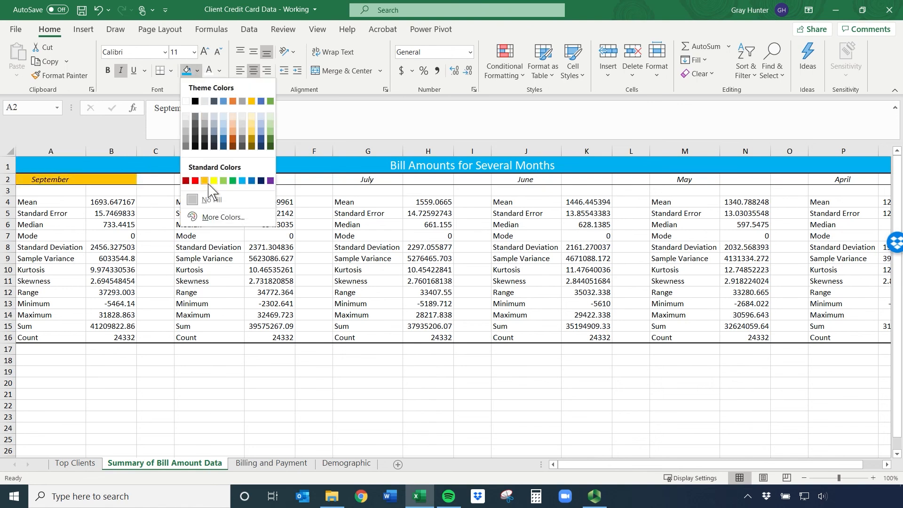
pyautogui.click(233, 181)
pyautogui.moveTo(234, 179); pyautogui.dragTo(266, 181)
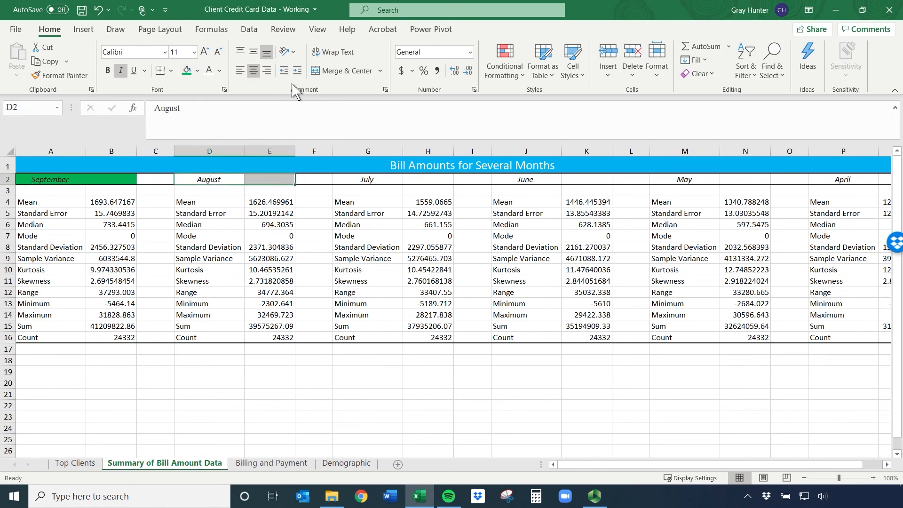
pyautogui.click(197, 70)
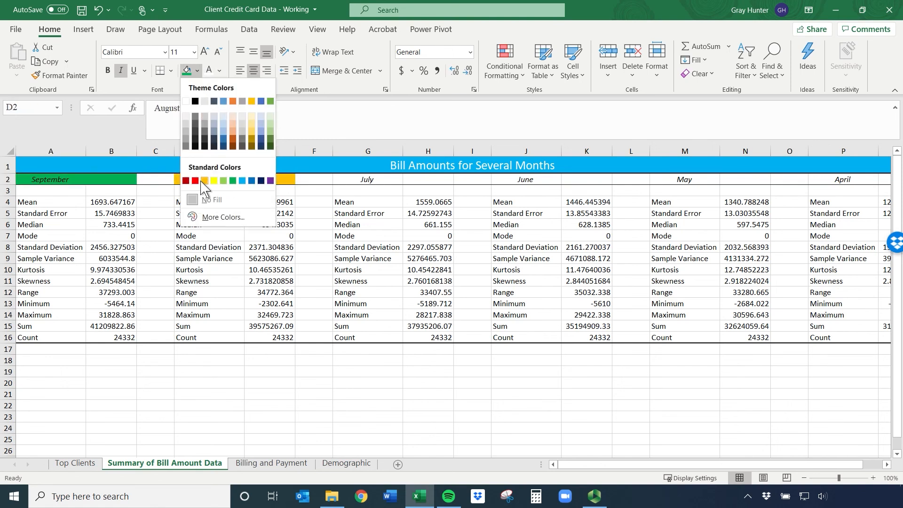
pyautogui.click(193, 177)
# Compare the mean bill amounts in row 4 across the months from September to April
pyautogui.moveTo(240, 314); pyautogui.dragTo(240, 306)
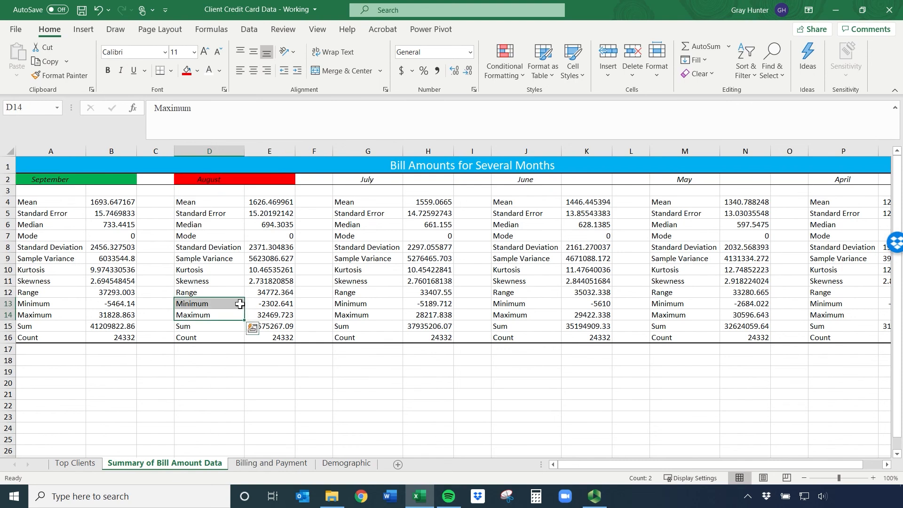
pyautogui.moveTo(33, 201); pyautogui.dragTo(102, 204)
pyautogui.click(38, 202)
pyautogui.click(112, 205)
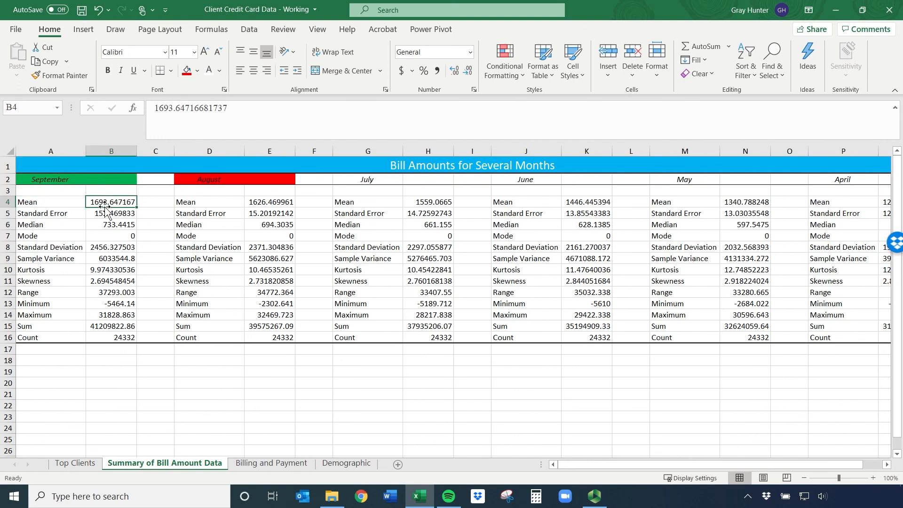
pyautogui.click(263, 204)
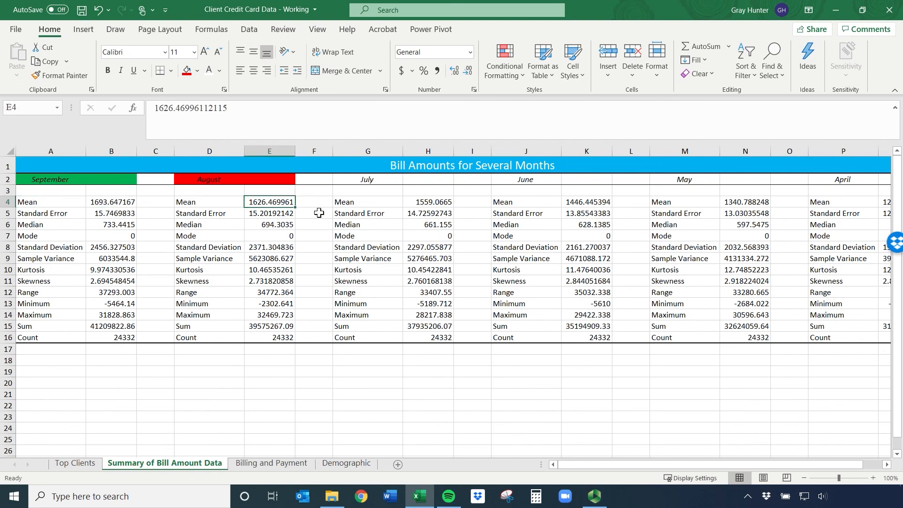
pyautogui.click(426, 203)
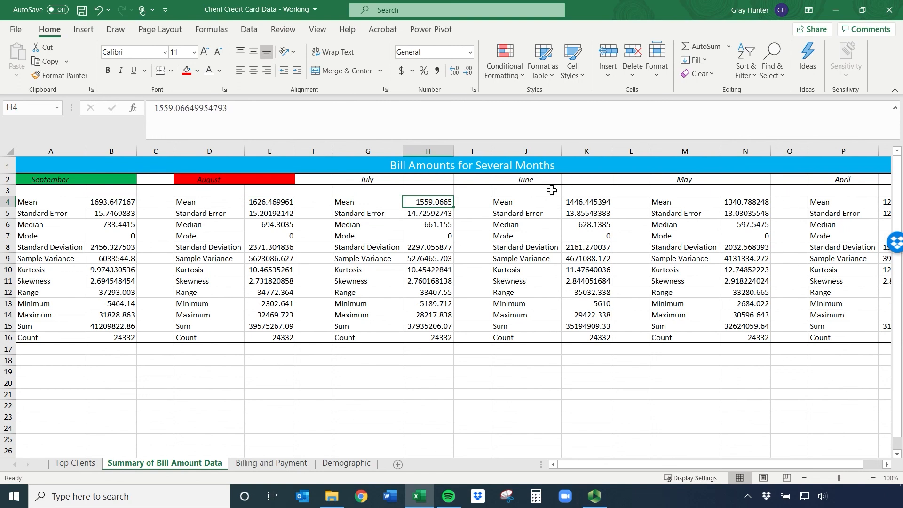
pyautogui.moveTo(692, 465); pyautogui.dragTo(715, 466)
pyautogui.moveTo(832, 203); pyautogui.dragTo(7, 207)
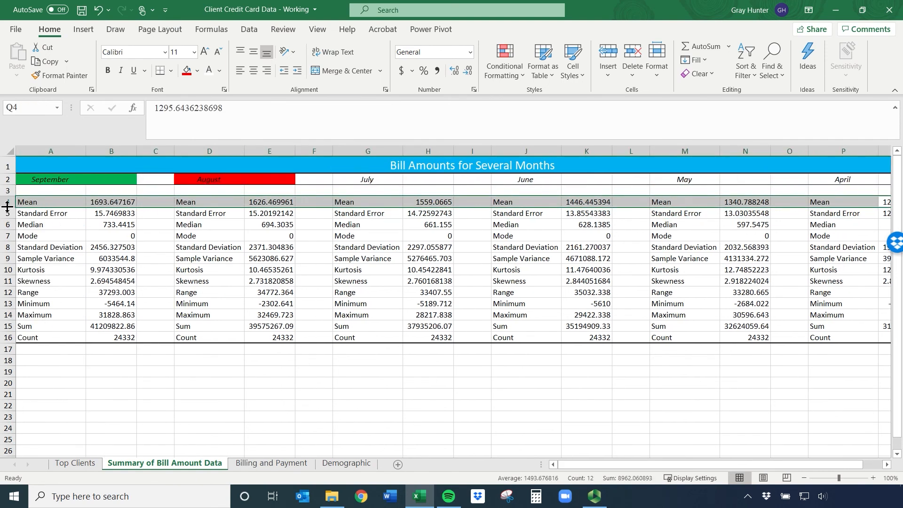
# Examine September's median, minimum and maximum, along with the full set of monthly statistics in A4:Q16
pyautogui.click(108, 226)
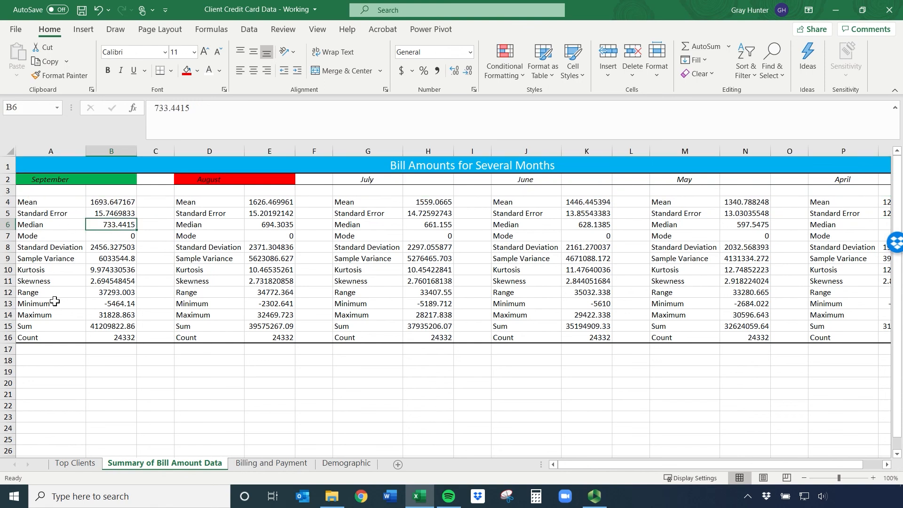
pyautogui.moveTo(54, 303); pyautogui.dragTo(75, 315)
pyautogui.click(96, 313)
pyautogui.click(100, 305)
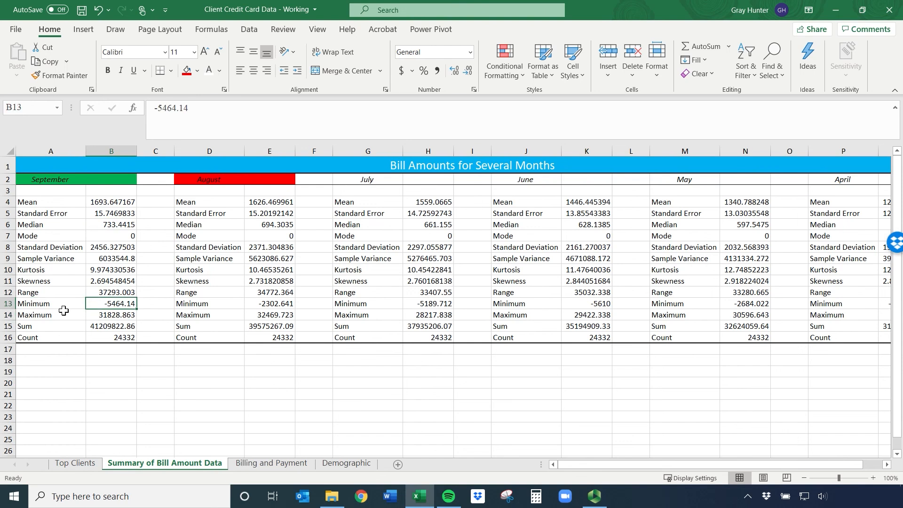
pyautogui.click(97, 315)
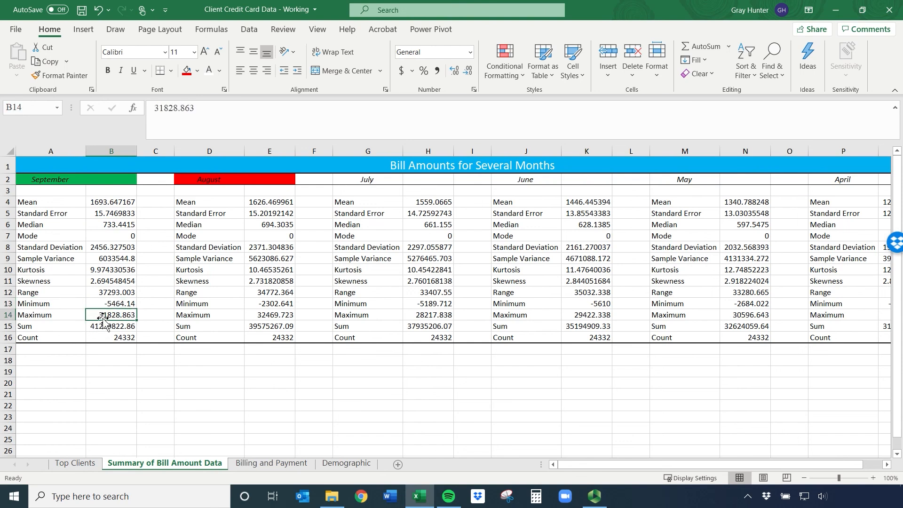
pyautogui.moveTo(47, 201); pyautogui.dragTo(805, 339)
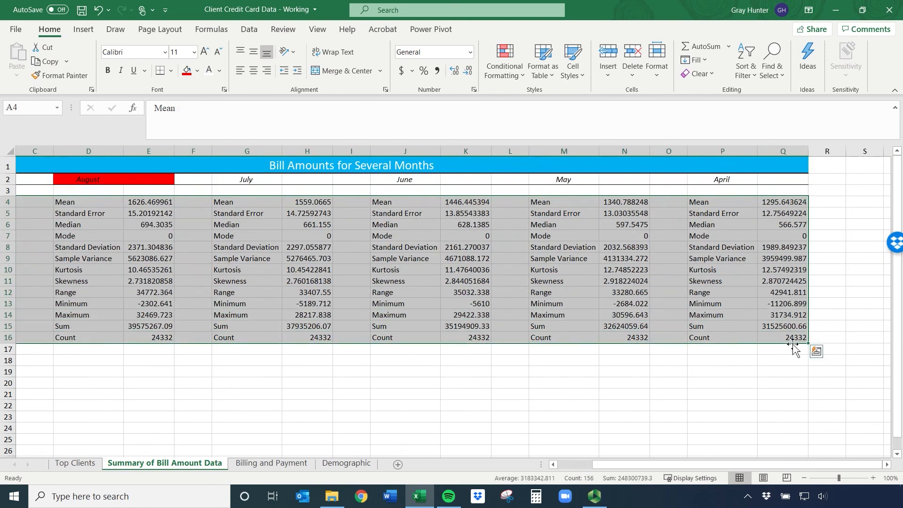
# Review the Previously Defaulted on Payment columns S and T on the Billing and Payment sheet
pyautogui.click(278, 466)
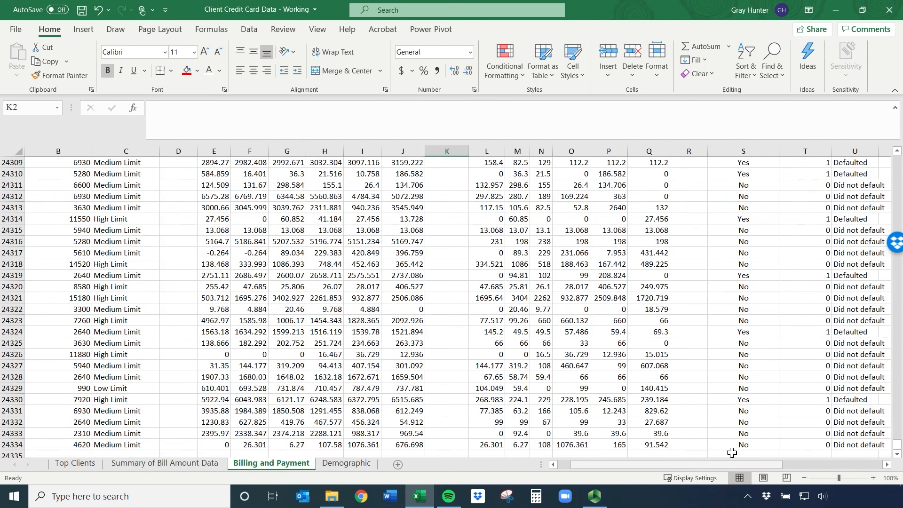
pyautogui.moveTo(897, 444); pyautogui.dragTo(876, 182)
pyautogui.scroll(20, 743, 253)
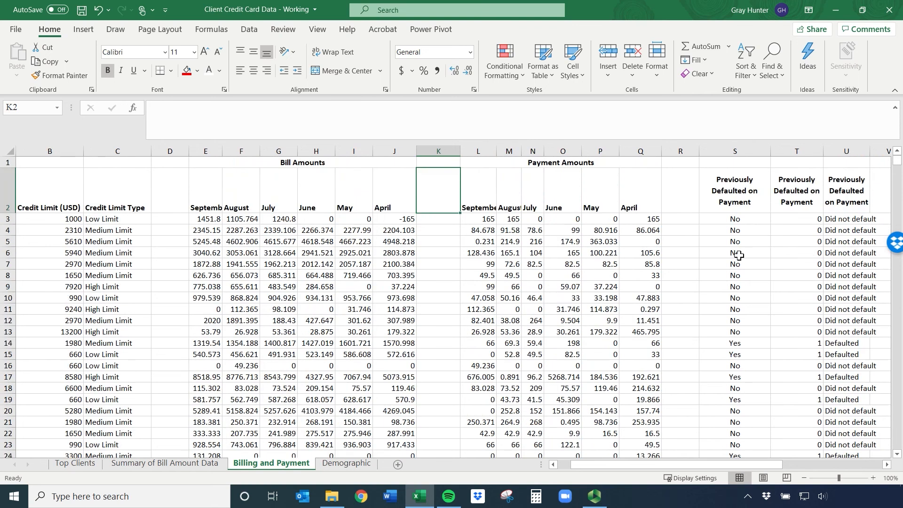
pyautogui.moveTo(652, 465); pyautogui.dragTo(728, 474)
pyautogui.moveTo(363, 221); pyautogui.dragTo(392, 380)
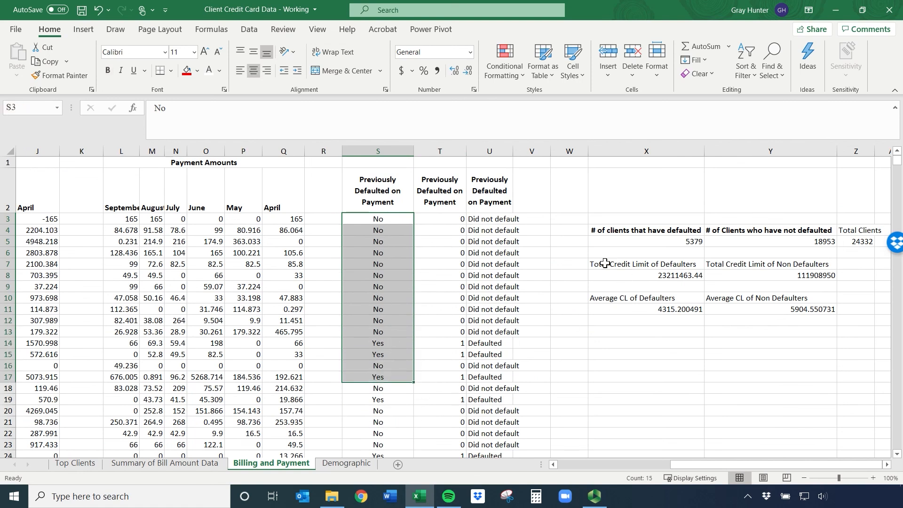
pyautogui.moveTo(433, 220); pyautogui.dragTo(457, 389)
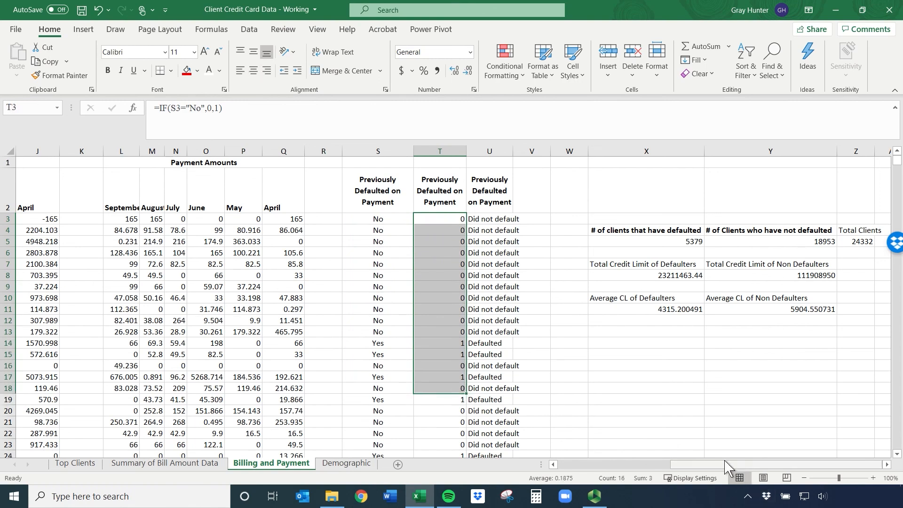
# Generate descriptive summary statistics on a new worksheet for the 0/1 Previously Defaulted on Payment column, range T2:T24334, with labels in the first row
pyautogui.moveTo(724, 469); pyautogui.dragTo(704, 470)
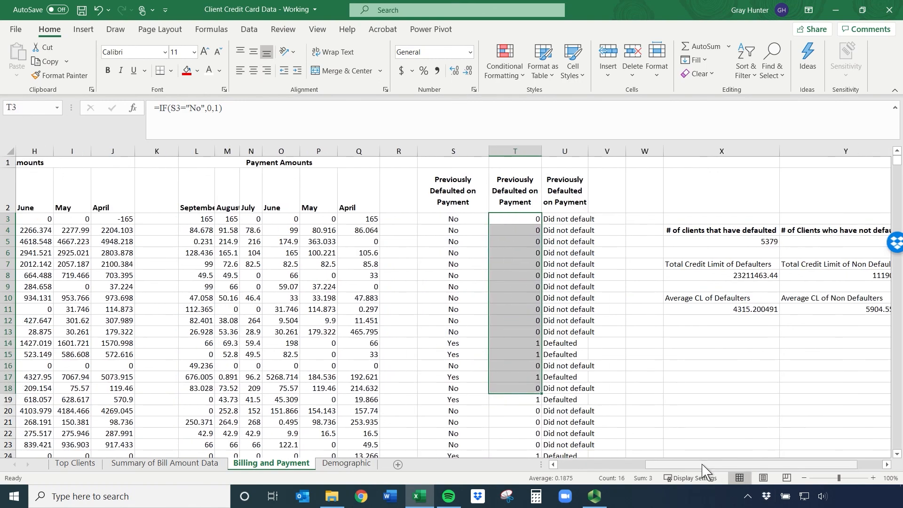
pyautogui.click(512, 186)
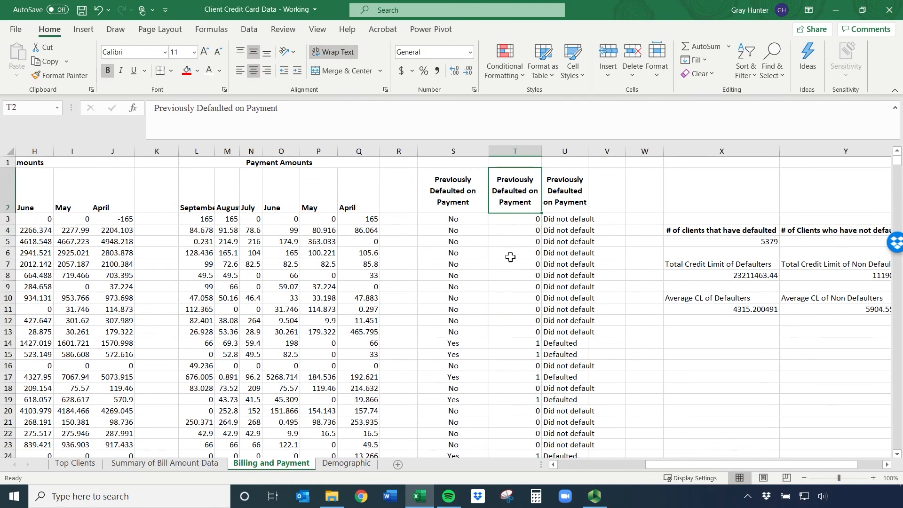
pyautogui.click(250, 29)
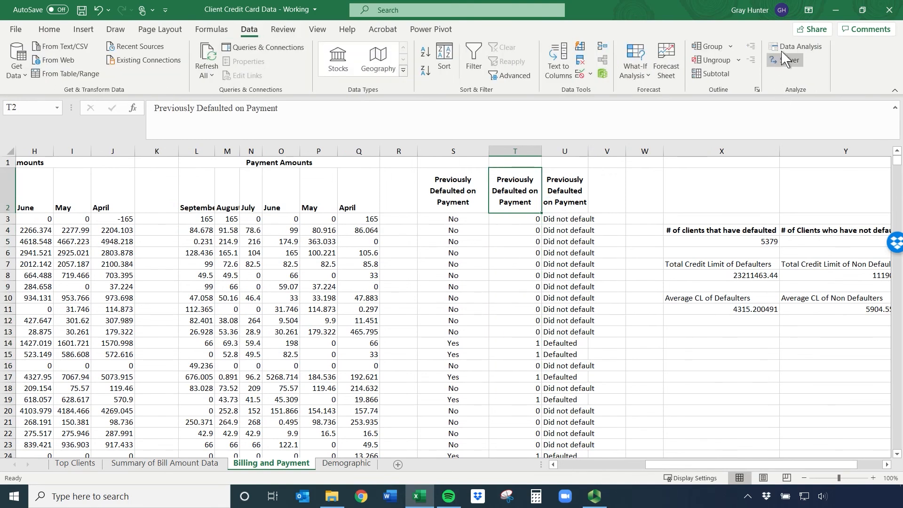
pyautogui.click(795, 46)
pyautogui.click(791, 186)
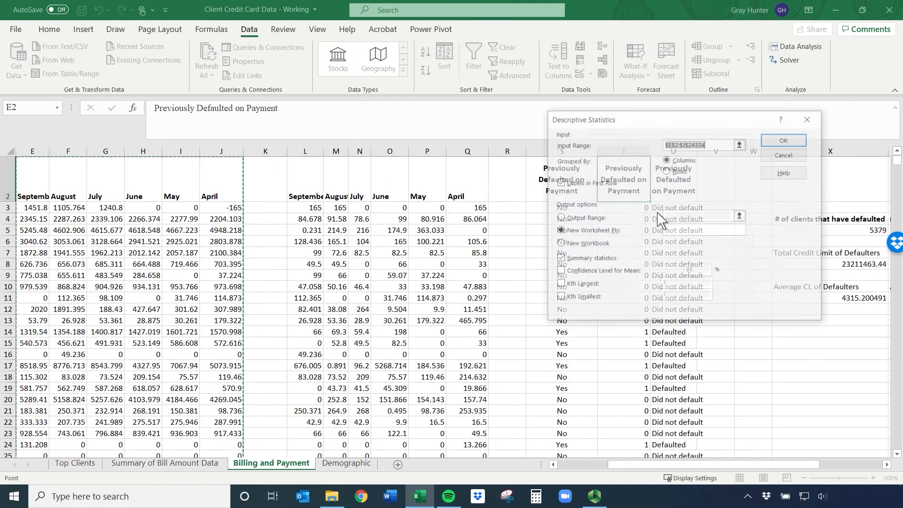
pyautogui.moveTo(671, 124); pyautogui.dragTo(244, 147)
pyautogui.click(621, 173)
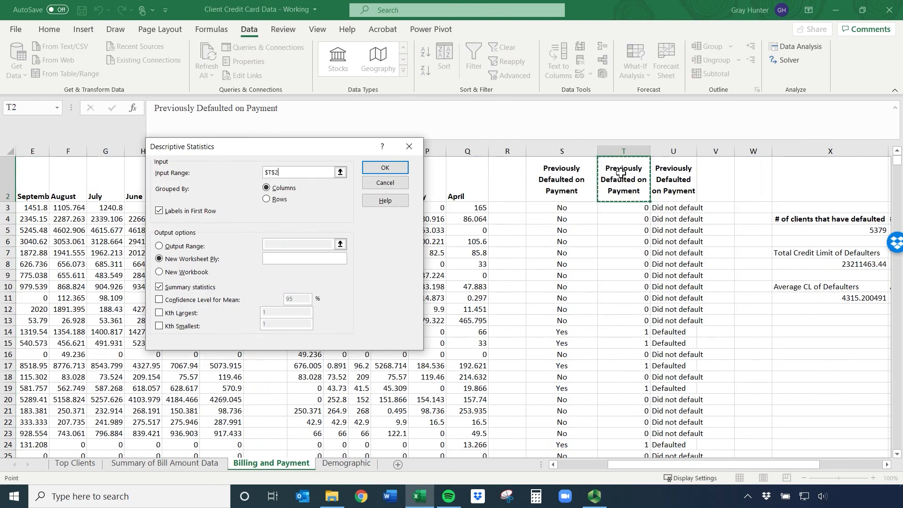
pyautogui.hotkey('ctrl', 'shift', 'Down')
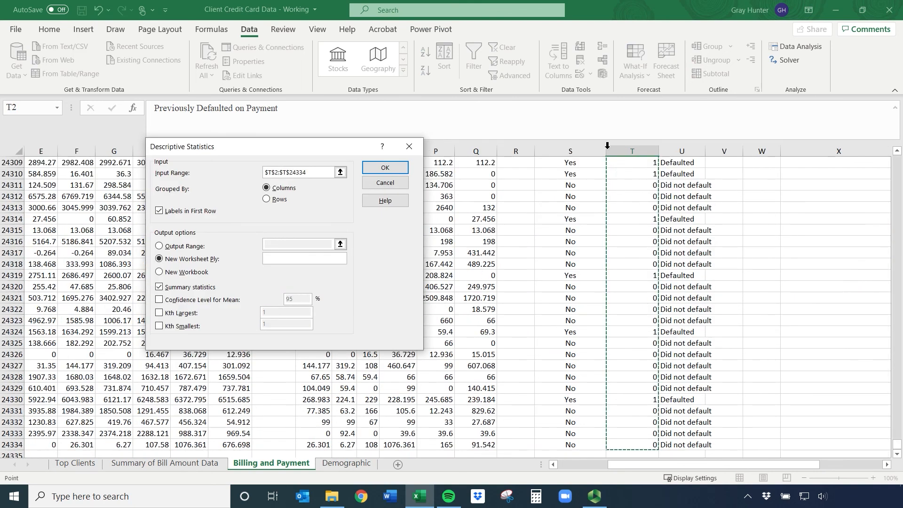
pyautogui.click(388, 168)
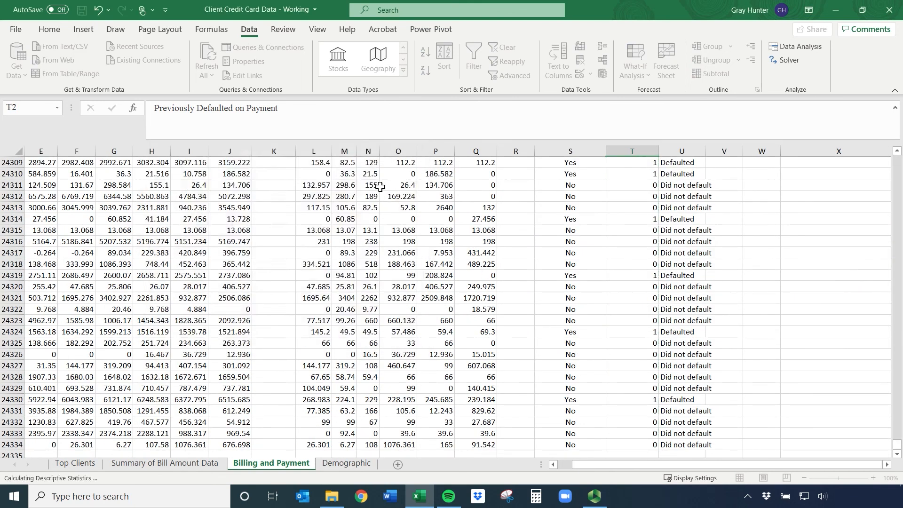
# Auto-fit the widths of columns A and B around the new default statistics
pyautogui.doubleClick(52, 148)
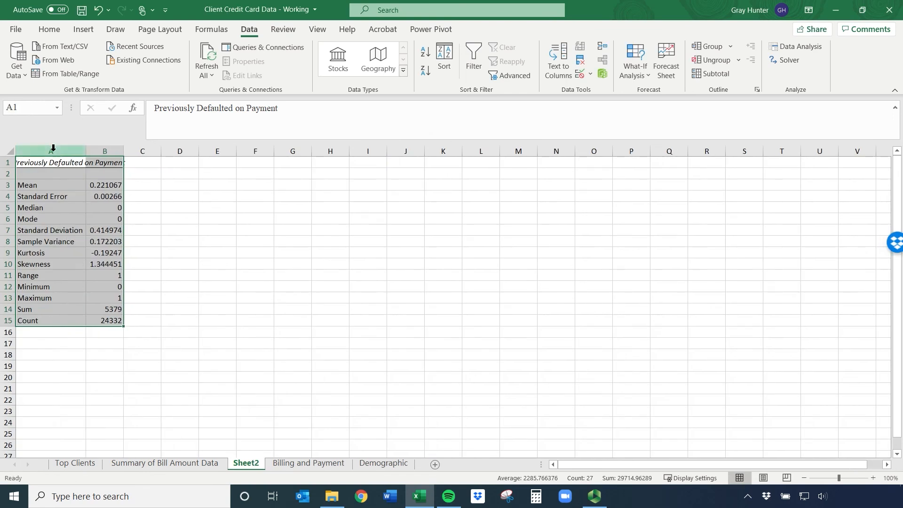
pyautogui.moveTo(76, 149); pyautogui.dragTo(89, 149)
pyautogui.click(87, 152)
pyautogui.doubleClick(87, 151)
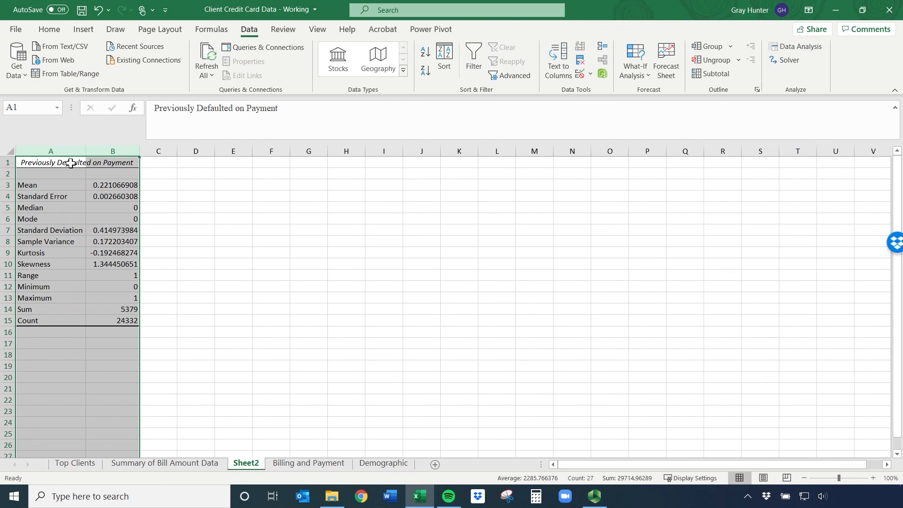
pyautogui.click(68, 162)
# Rename the new statistics sheet Sheet2 as Default
pyautogui.rightClick(252, 463)
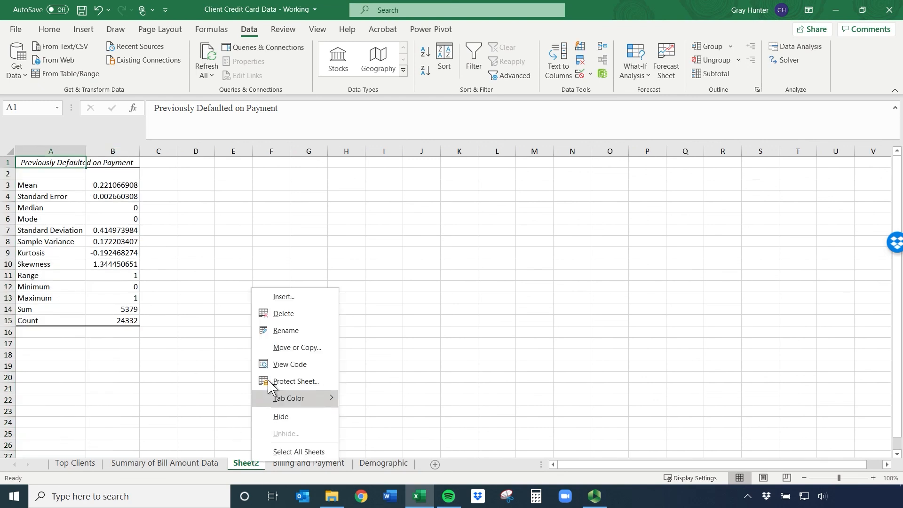
pyautogui.click(275, 329)
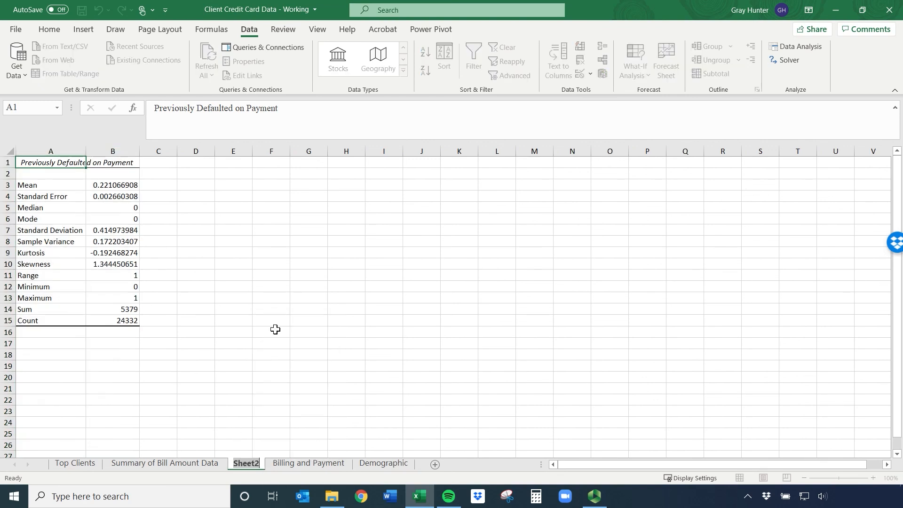
pyautogui.write('Default')
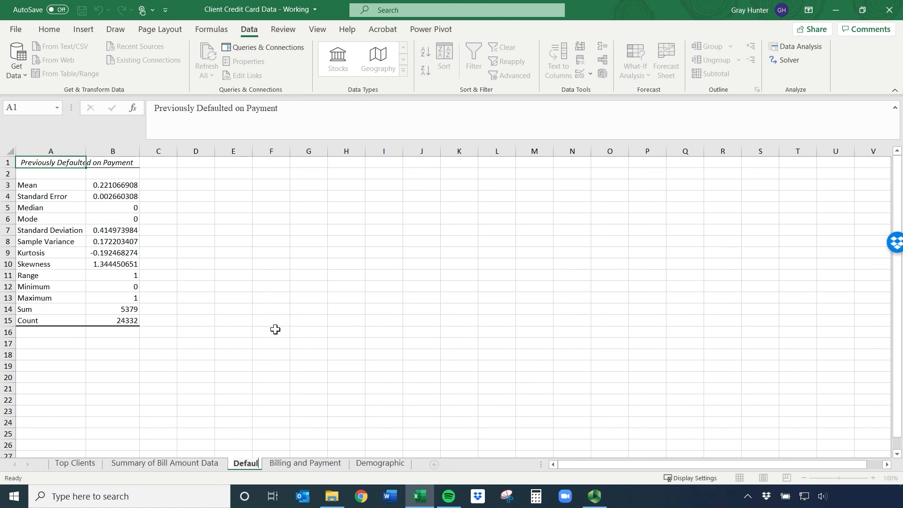
pyautogui.press('Return')
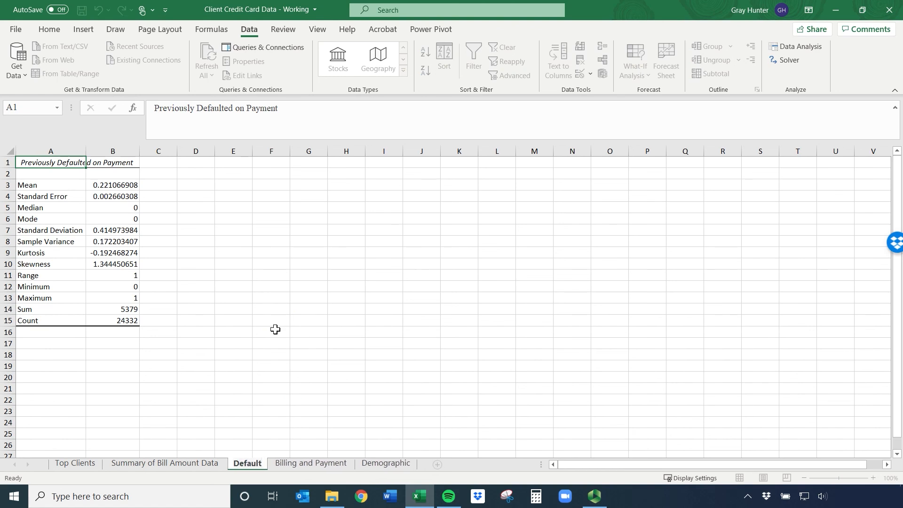
pyautogui.click(275, 329)
# Examine the mean of Previously Defaulted on Payment against the 0/1 source values in column T of the Billing and Payment sheet
pyautogui.click(51, 163)
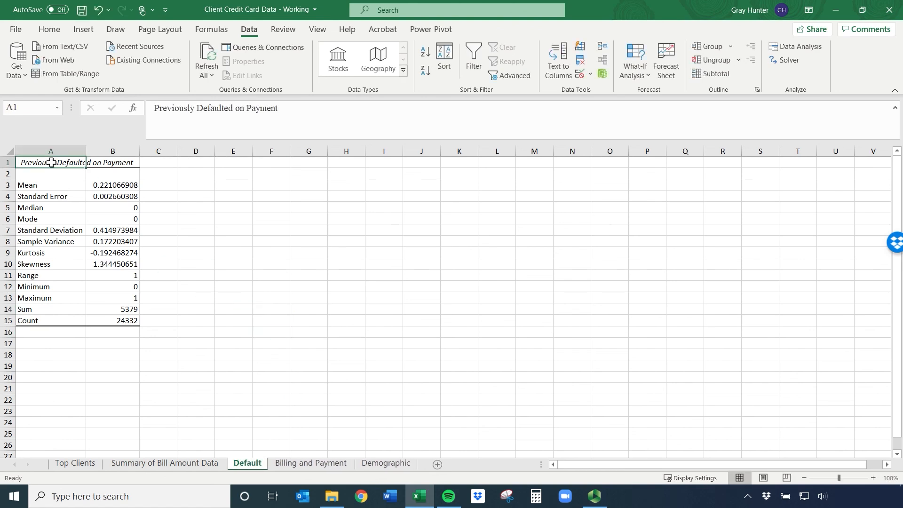
pyautogui.click(100, 188)
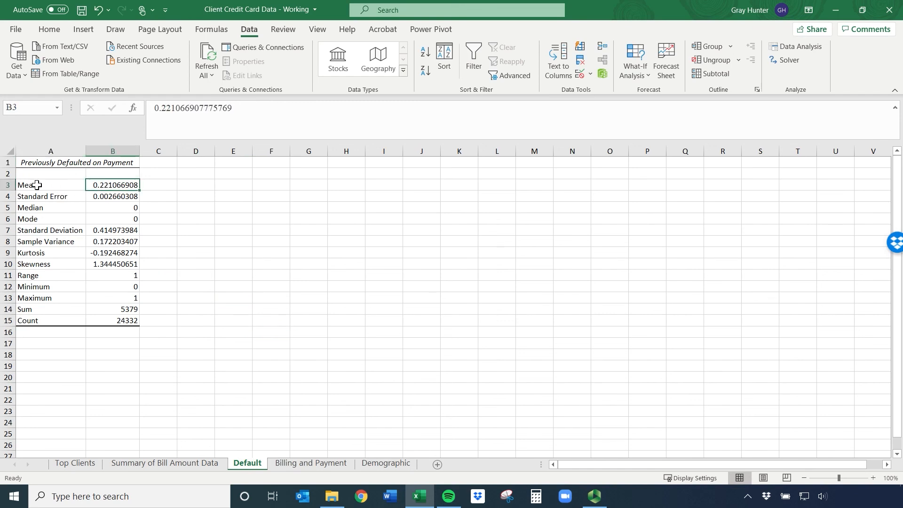
pyautogui.click(31, 185)
pyautogui.click(102, 185)
pyautogui.click(311, 464)
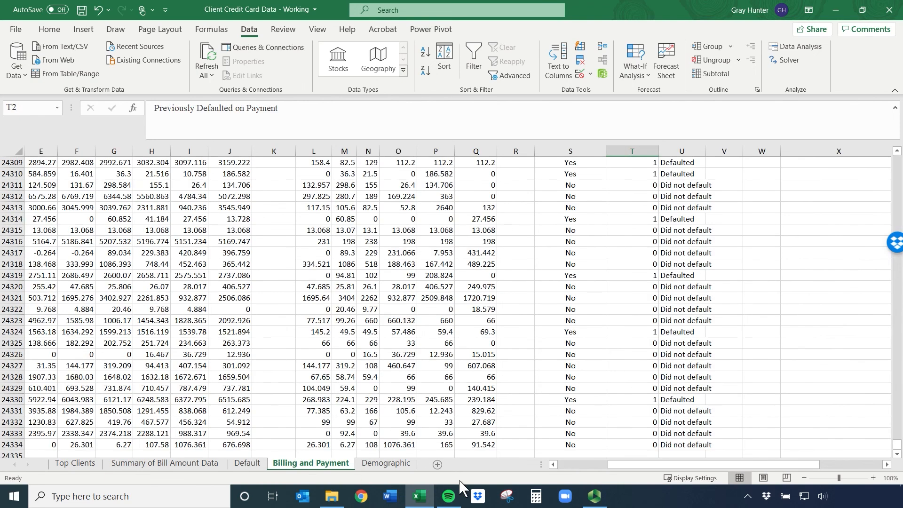
pyautogui.click(639, 273)
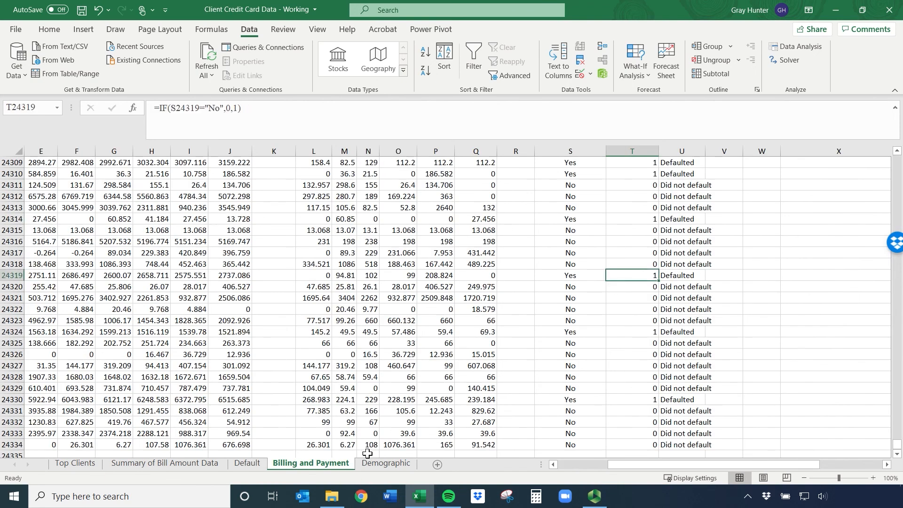
pyautogui.click(385, 464)
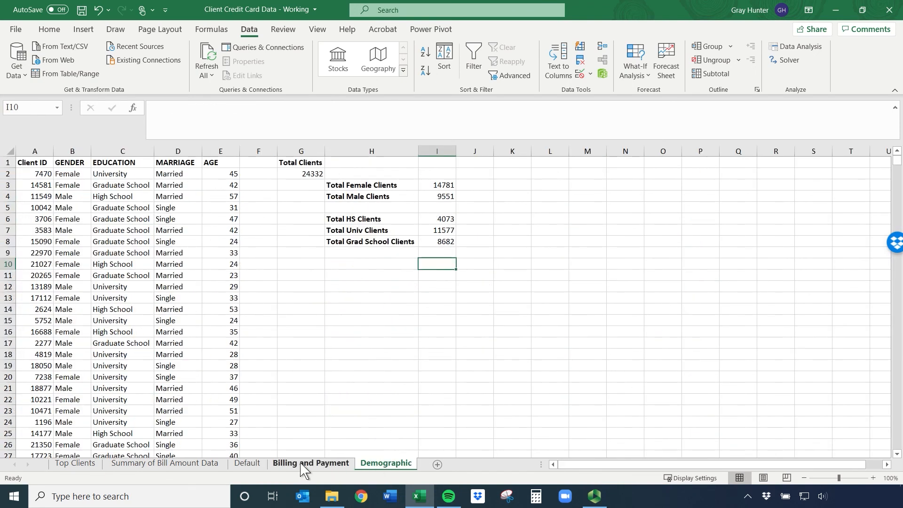
# Enter the note "22% of the clients defaulted" in C3 beside the mean on the Default sheet
pyautogui.click(239, 467)
pyautogui.click(152, 184)
pyautogui.write('22% of the')
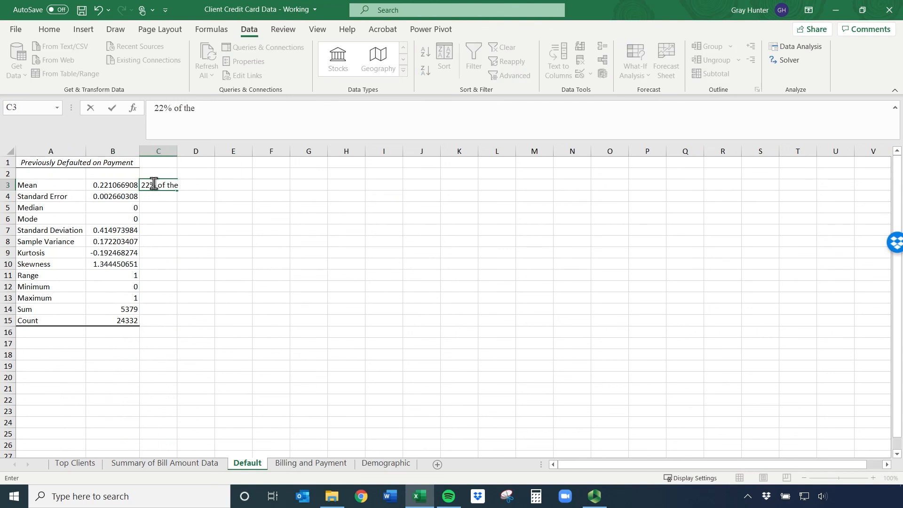
pyautogui.write(' clients defaulted')
pyautogui.press('Return')
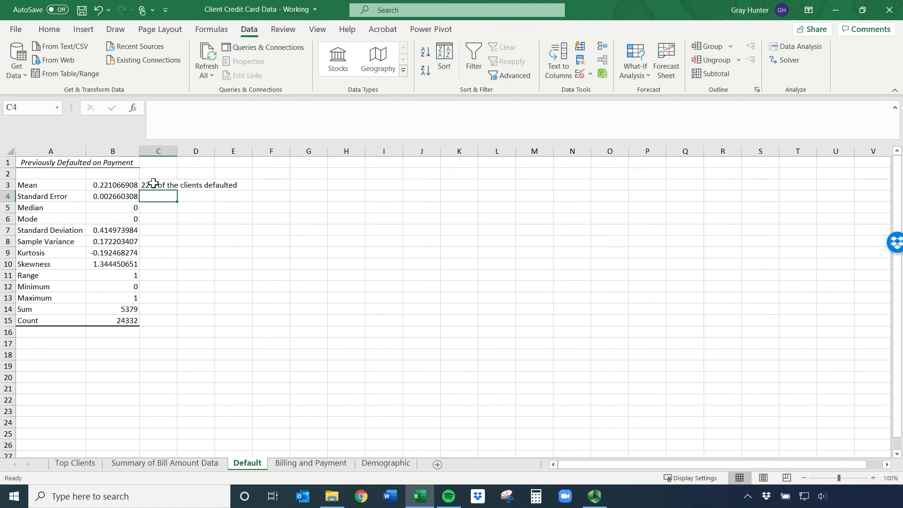
# Review the minimum, maximum, sum and count, and enter the note "*3 of PPl who defaulted" in C14 beside the sum
pyautogui.click(118, 298)
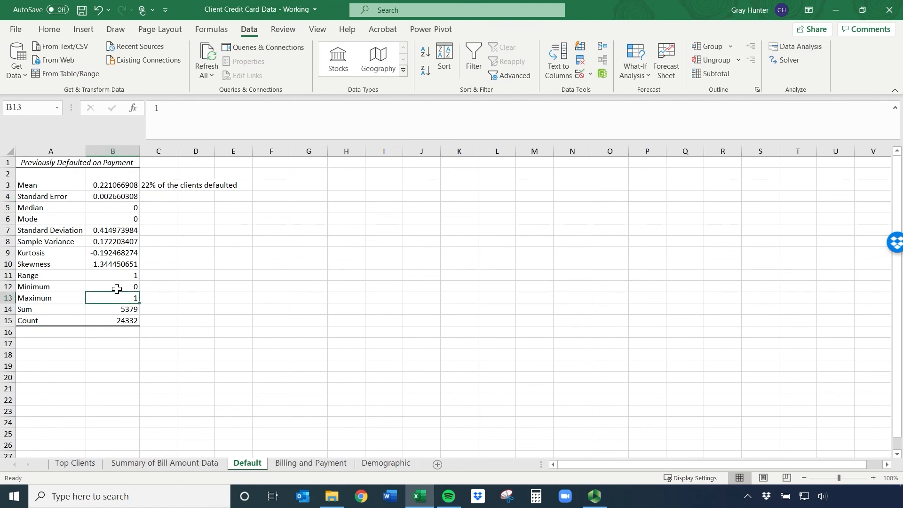
pyautogui.click(116, 288)
pyautogui.moveTo(117, 311); pyautogui.dragTo(123, 322)
pyautogui.click(246, 308)
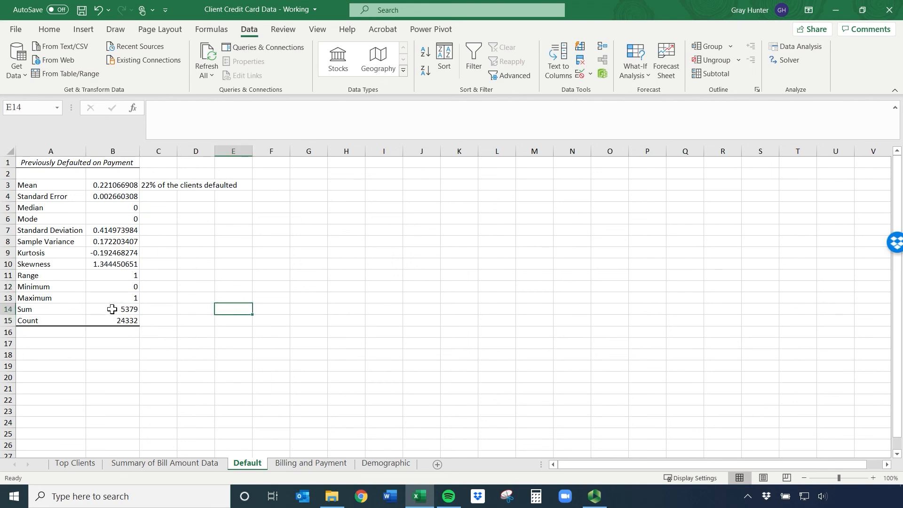
pyautogui.click(113, 309)
pyautogui.click(156, 309)
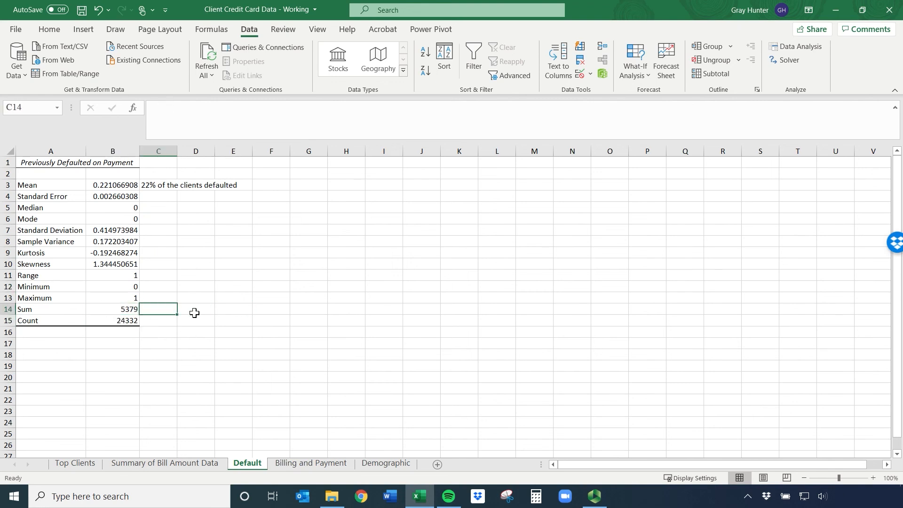
pyautogui.write('*')
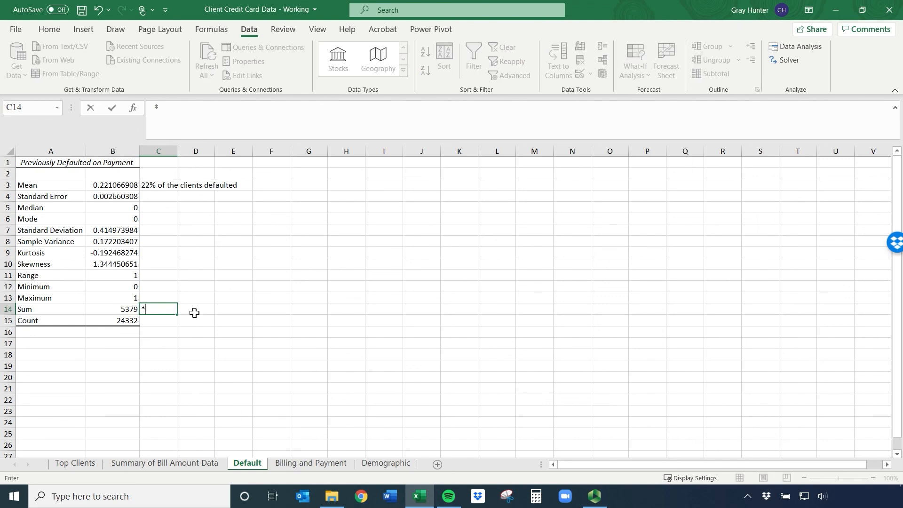
pyautogui.write('3 of PPl who def')
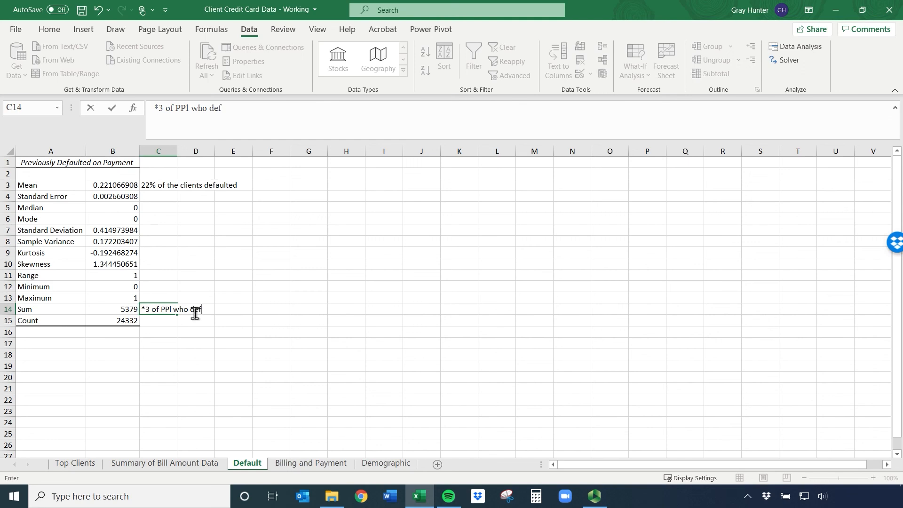
pyautogui.write('aulted')
pyautogui.press('Return')
# Enter the label "Number of non defualters" in C16, just below the count row
pyautogui.click(120, 321)
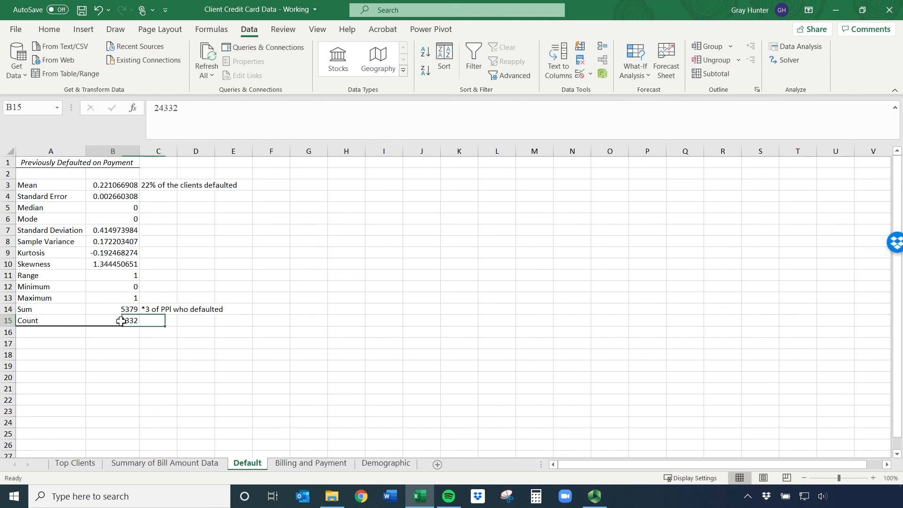
pyautogui.click(156, 322)
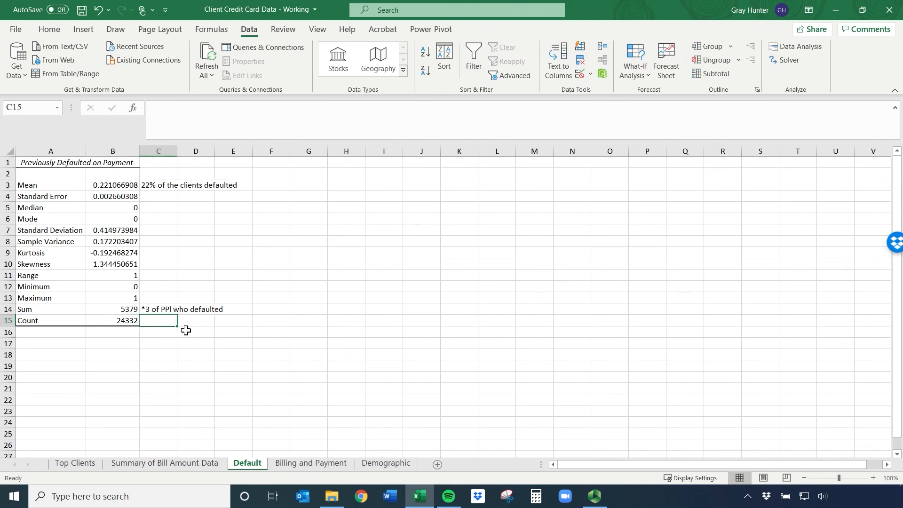
pyautogui.click(153, 337)
pyautogui.write('N')
pyautogui.write('umber')
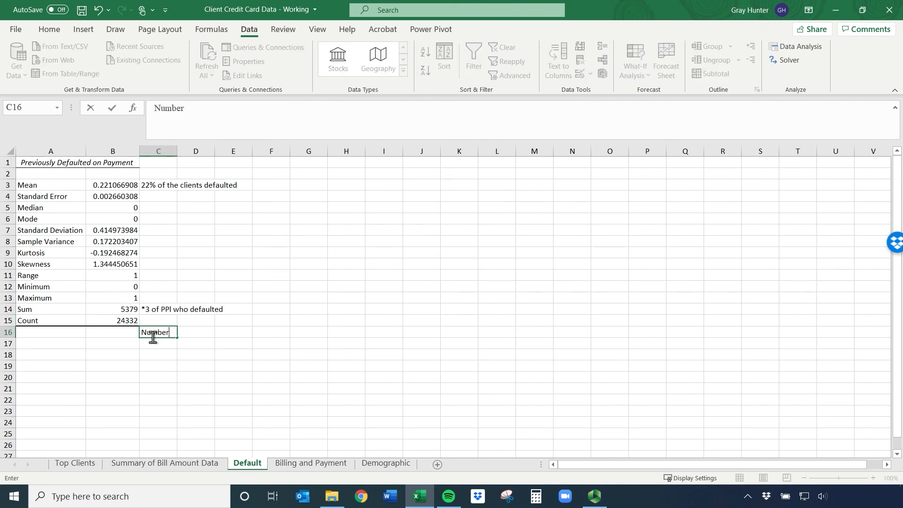
pyautogui.write(' of non defualt')
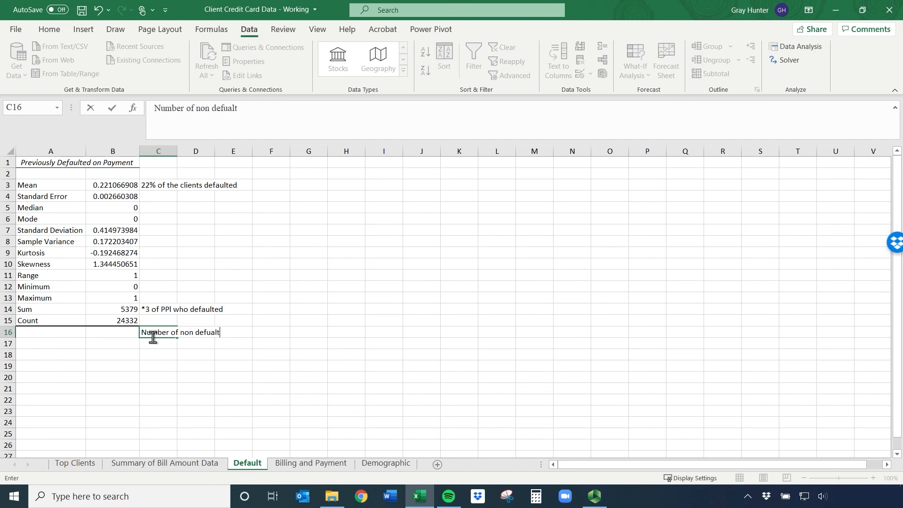
pyautogui.write('ers')
pyautogui.press('Return')
# Calculate the number of non-defaulters in C17 by subtracting the sum from the count with =B15-B14
pyautogui.write('=')
pyautogui.press('Left')
pyautogui.press('Up')
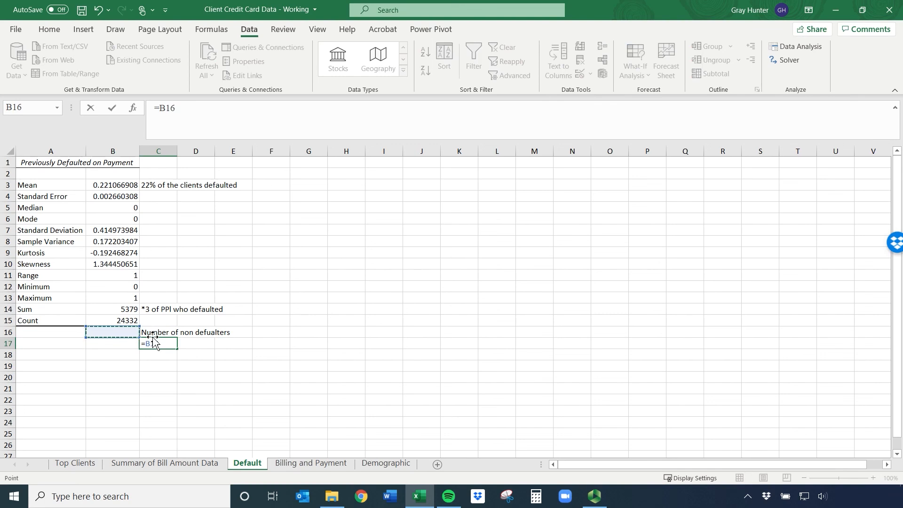
pyautogui.press('Up')
pyautogui.write('-')
pyautogui.press('Up')
pyautogui.press('Up')
pyautogui.press('Up')
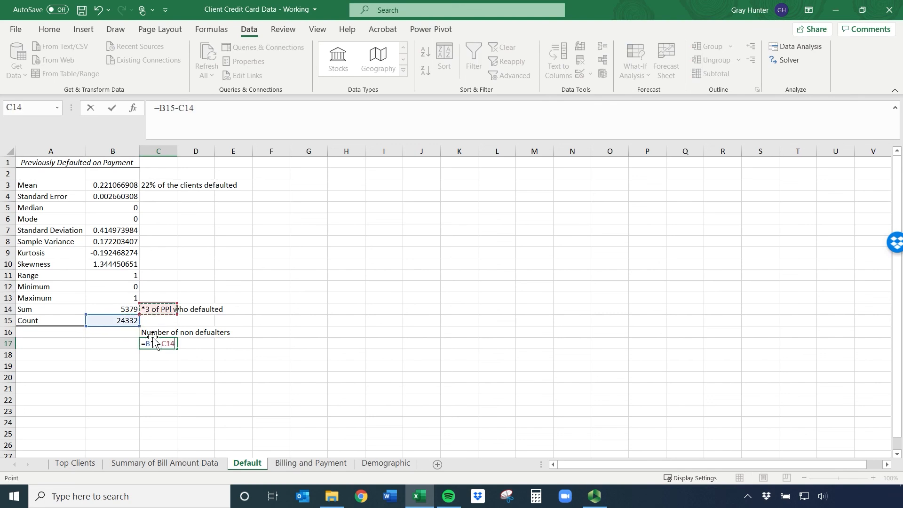
pyautogui.press('Left')
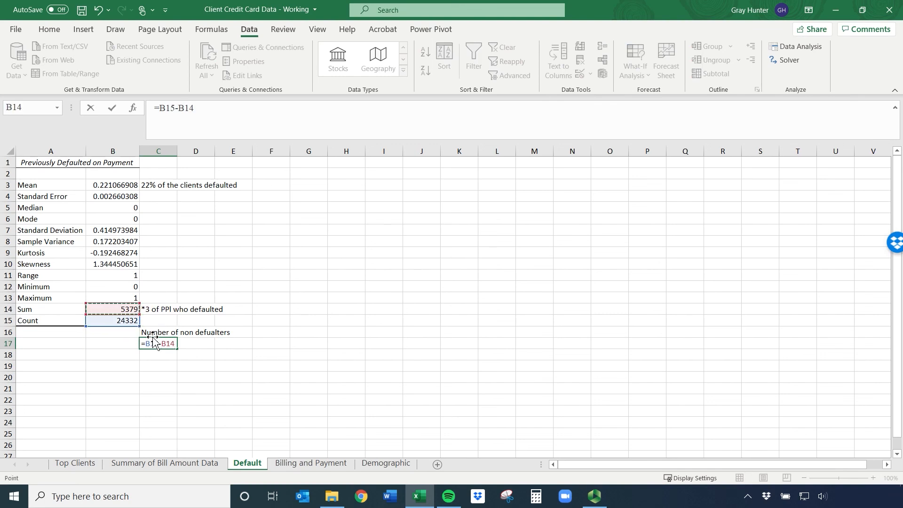
pyautogui.press('Return')
pyautogui.click(156, 342)
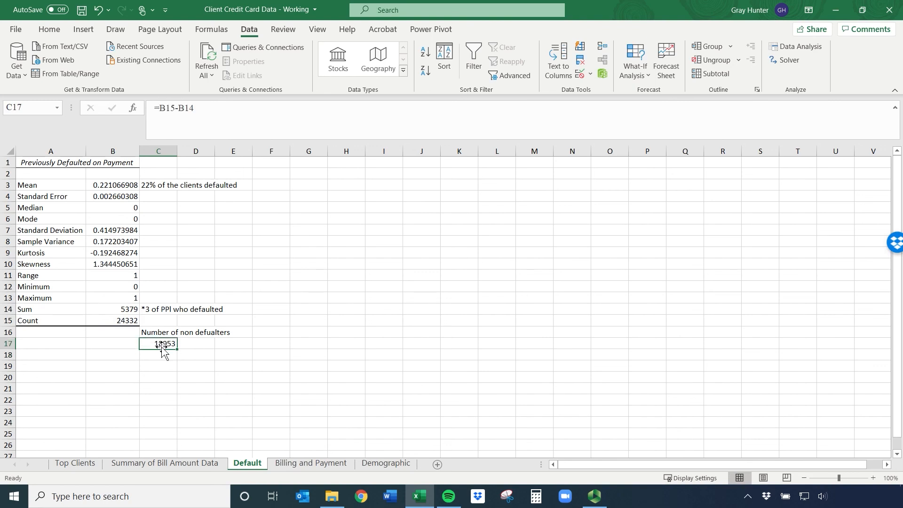